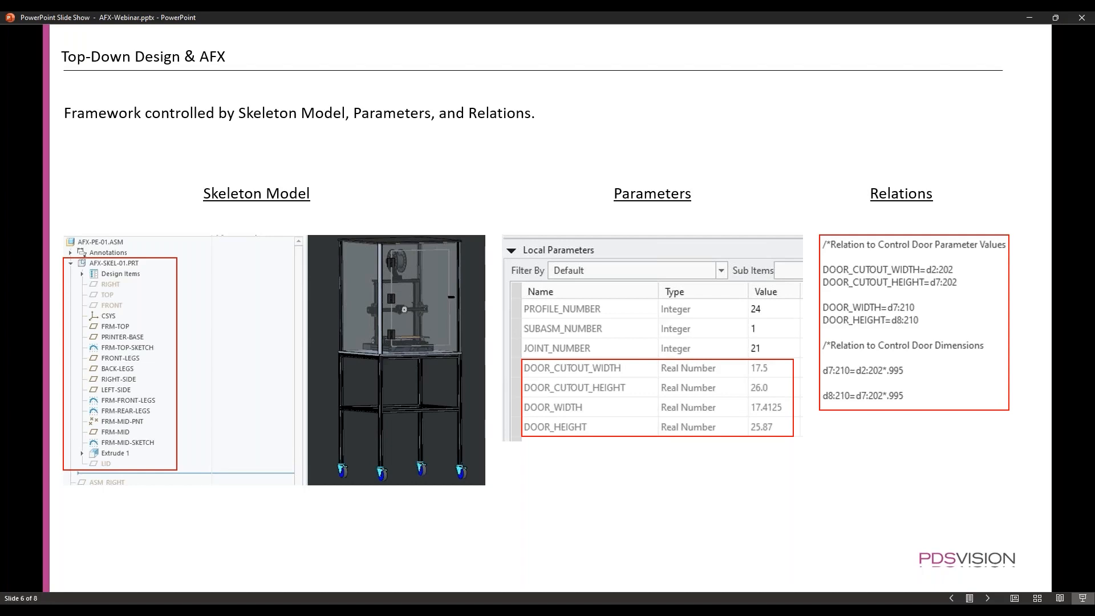
Advance the presentation by one slide and switch to the AFX-PE-01 assembly in Creo Parametric
key(Right)
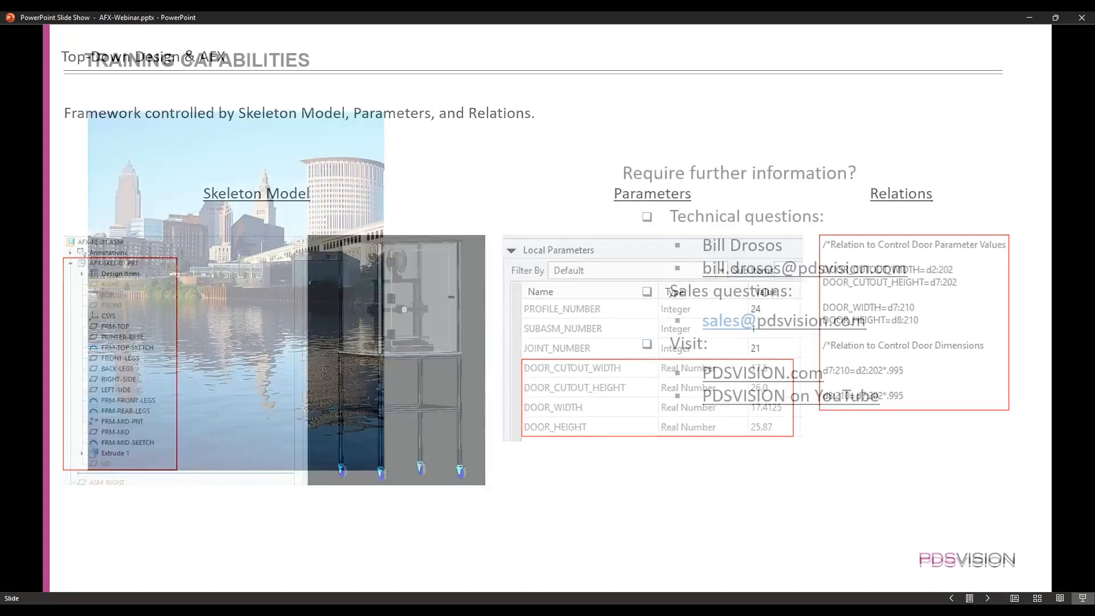
mouse_move(489, 609)
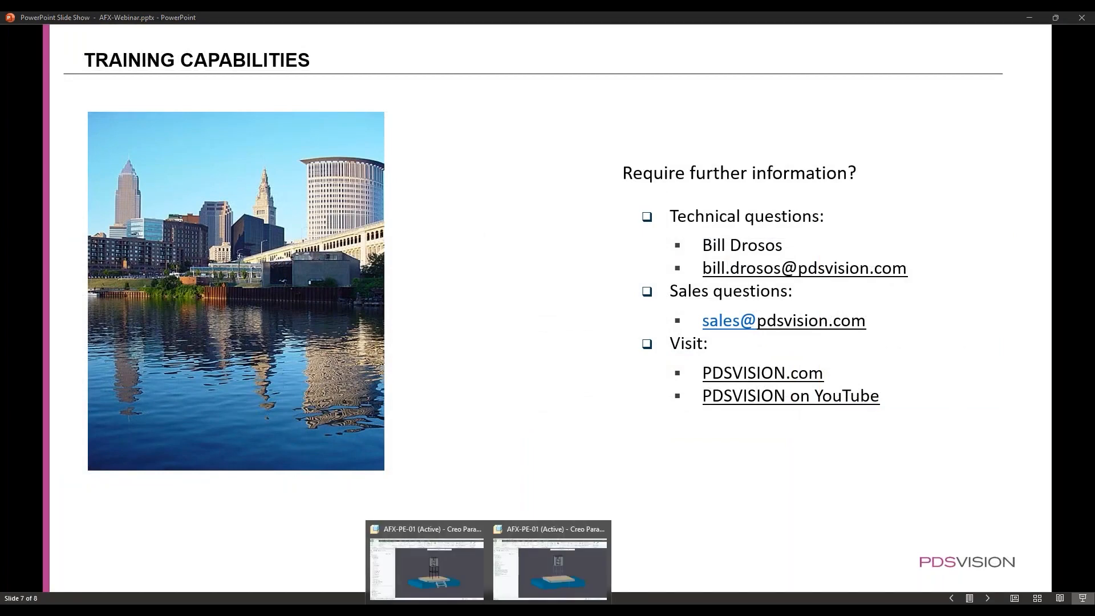
click(460, 560)
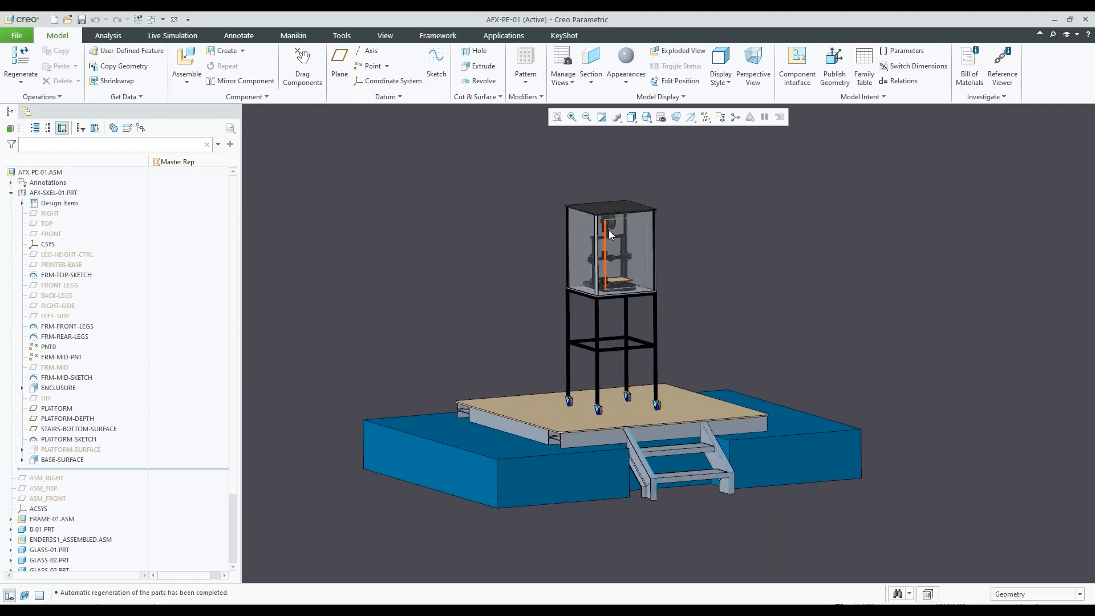
Examine the AFX-PE-01 assembly from the printer enclosure down to the casters, platform and stairs
scroll(610, 251, up, 3)
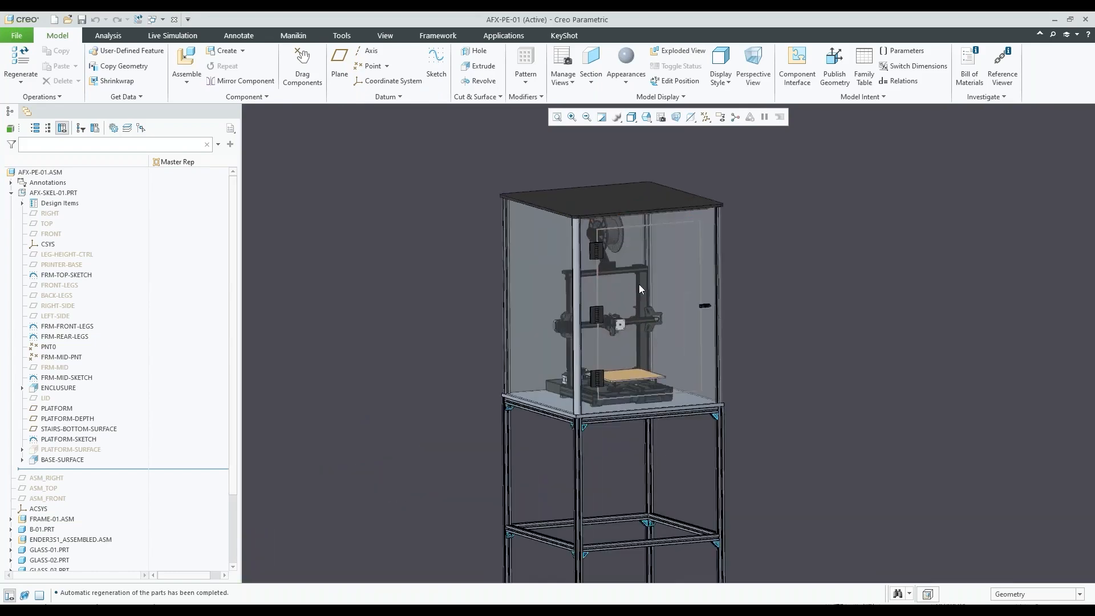
scroll(630, 288, up, 1)
scroll(621, 288, down, 4)
scroll(613, 342, up, 5)
scroll(598, 377, down, 6)
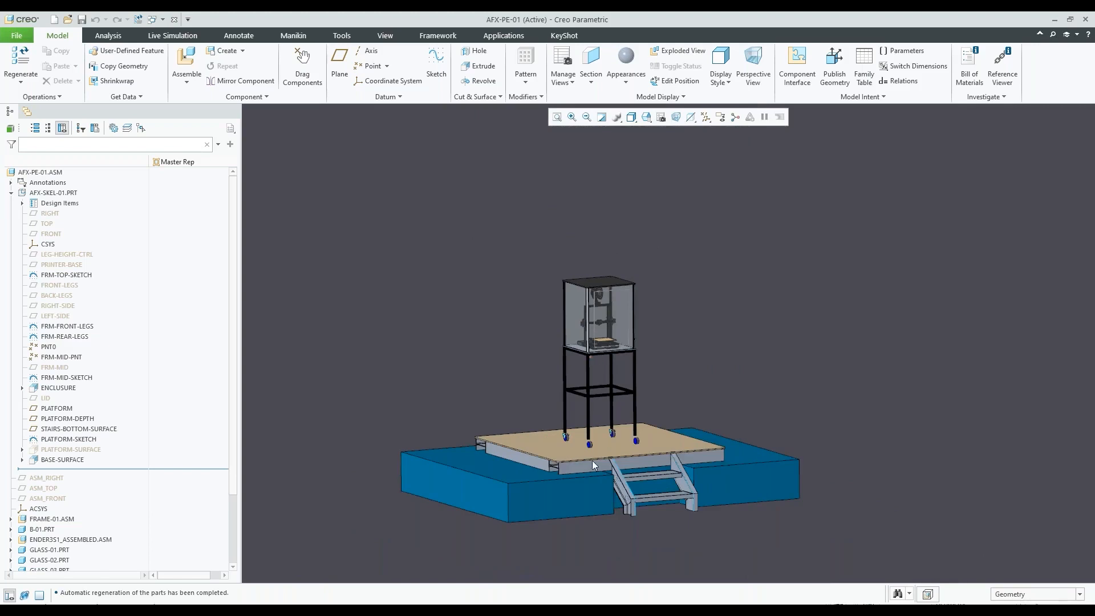
scroll(587, 463, up, 4)
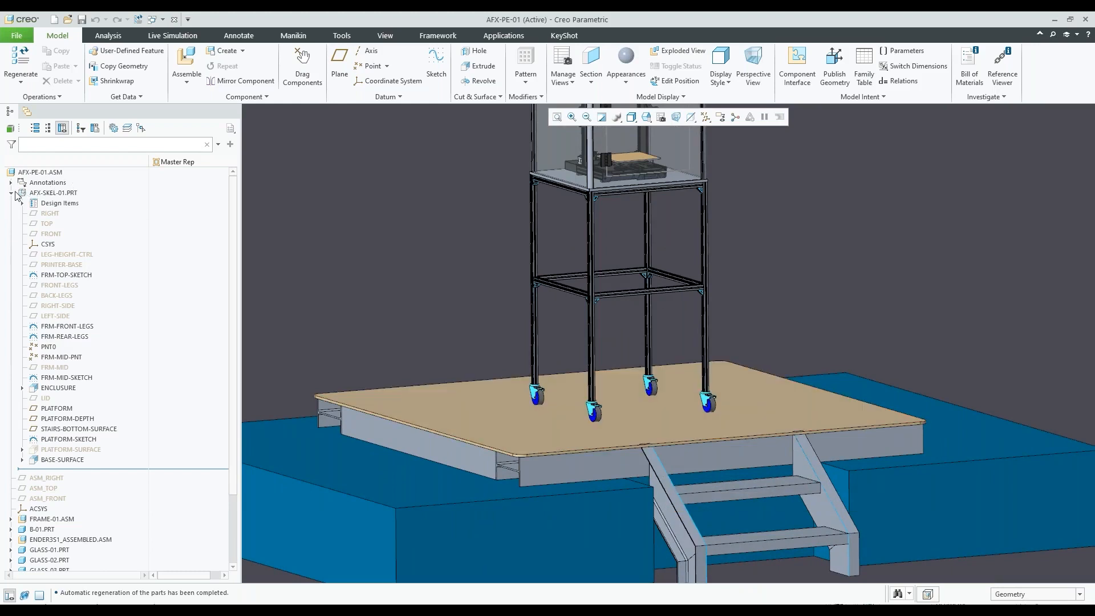
scroll(642, 296, down, 4)
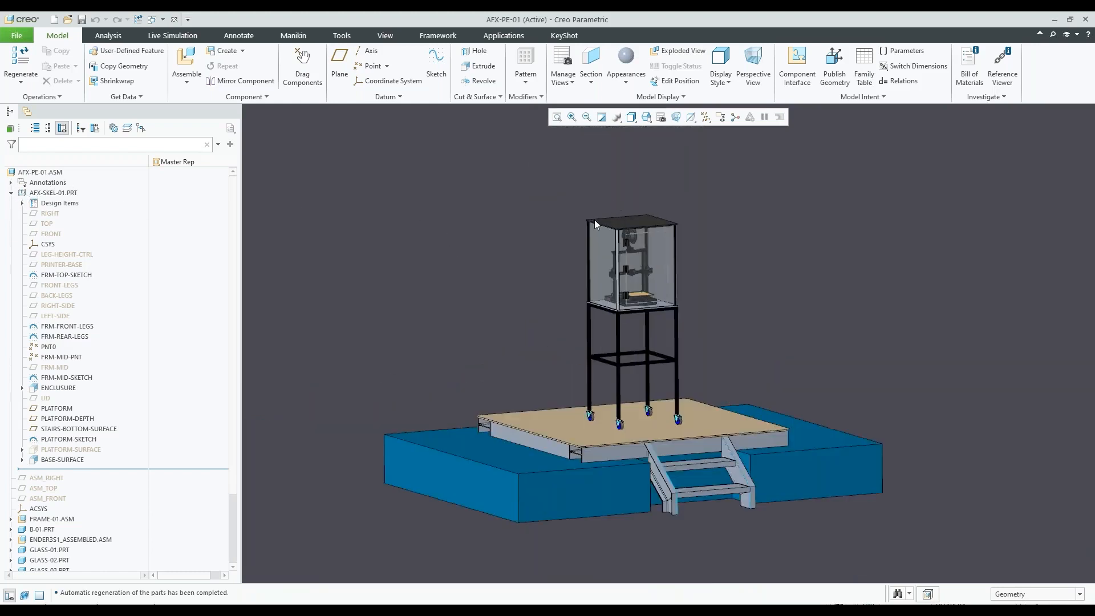
Highlight the skeleton part AFX-SKEL-01.PRT in the assembly, find the components below it and clear the selection
click(53, 195)
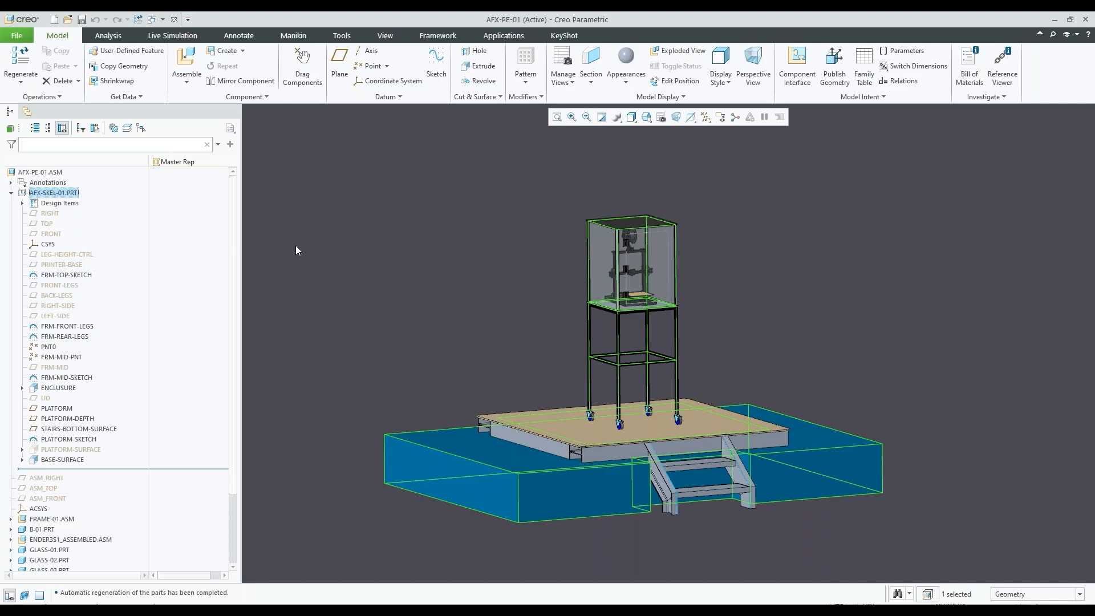
scroll(114, 443, down, 3)
click(34, 435)
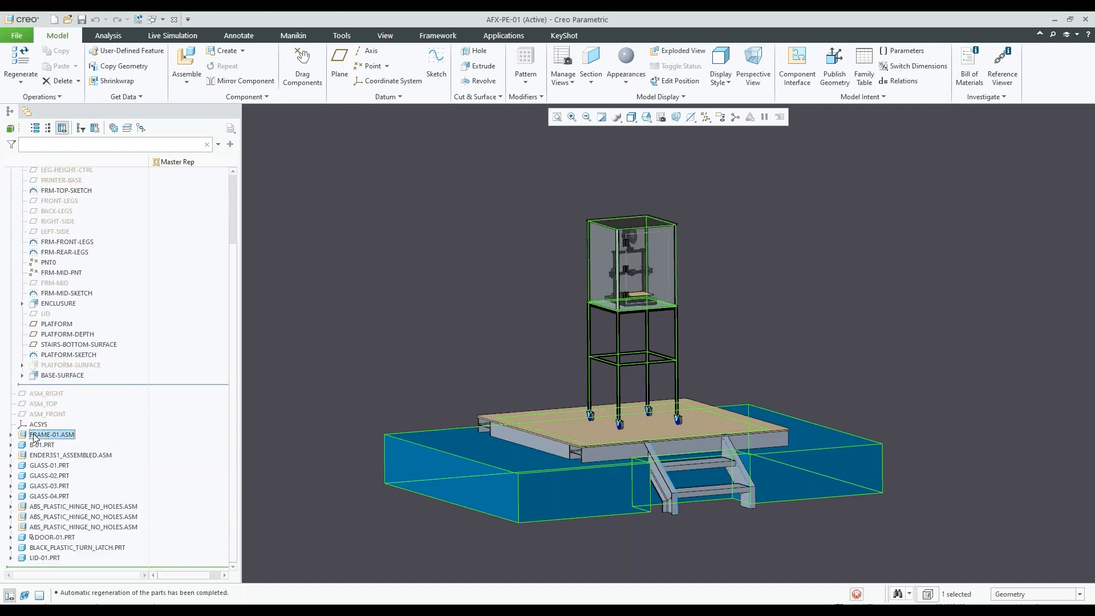
click(324, 350)
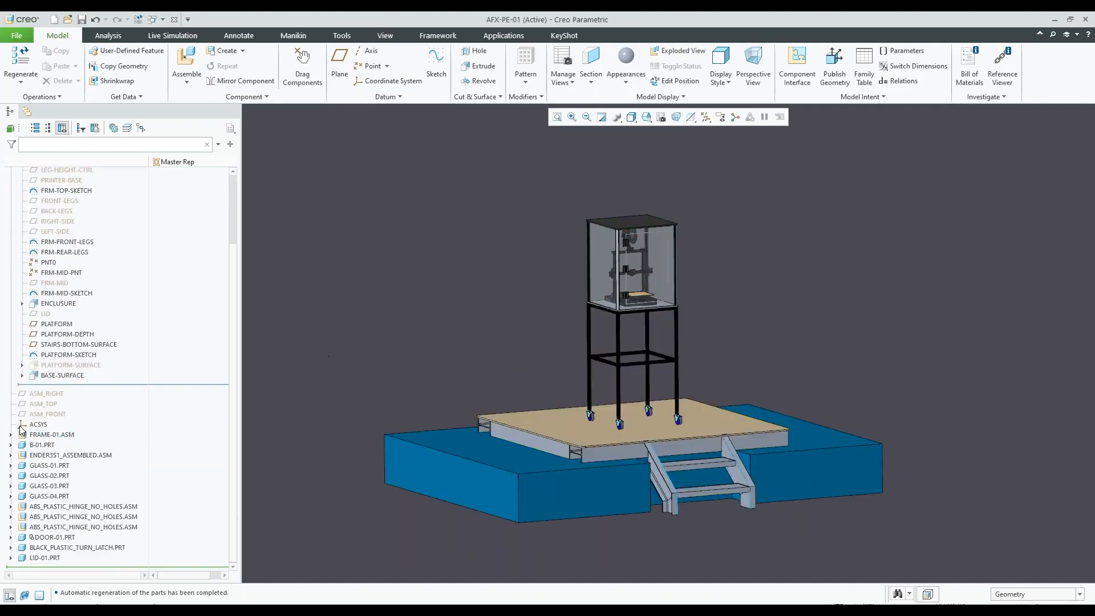
Highlight the FRAME-01.ASM subassembly, inspect its legs, platform and stairs from several angles, and deselect it
click(50, 435)
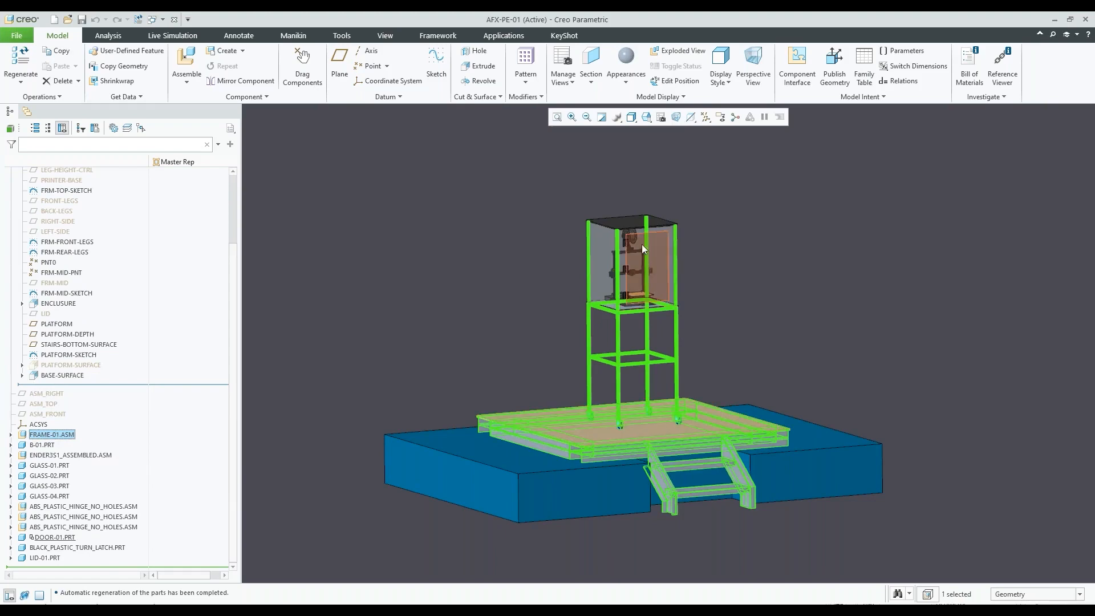
scroll(627, 316, down, 3)
scroll(612, 261, up, 2)
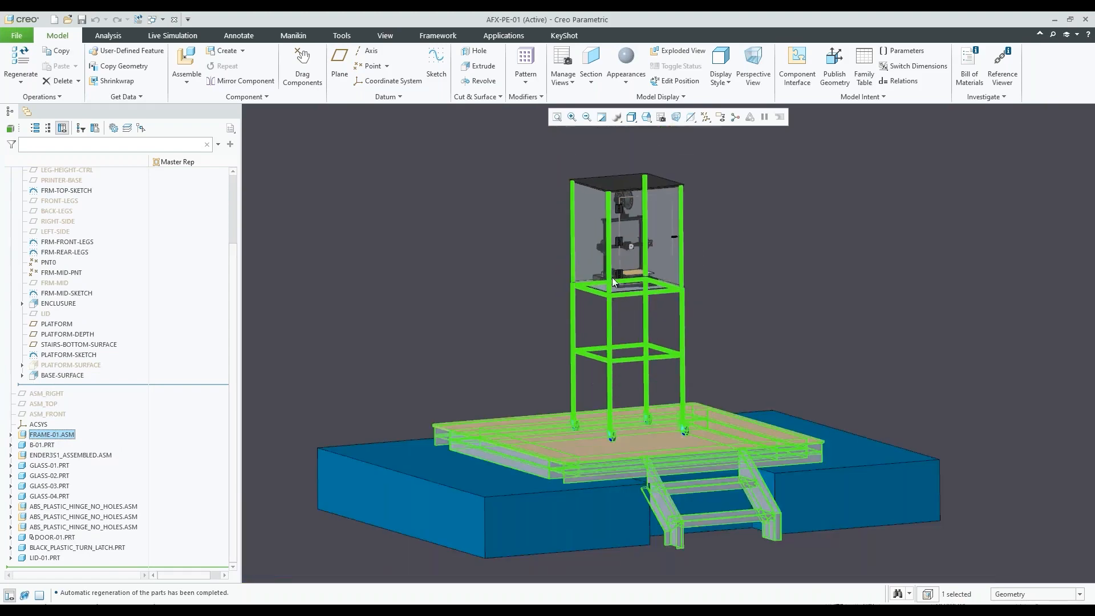
scroll(592, 459, down, 4)
mouse_move(500, 450)
middle_down()
mouse_move(493, 438)
mouse_move(570, 434)
middle_up()
scroll(571, 431, up, 3)
click(380, 294)
scroll(557, 340, up, 1)
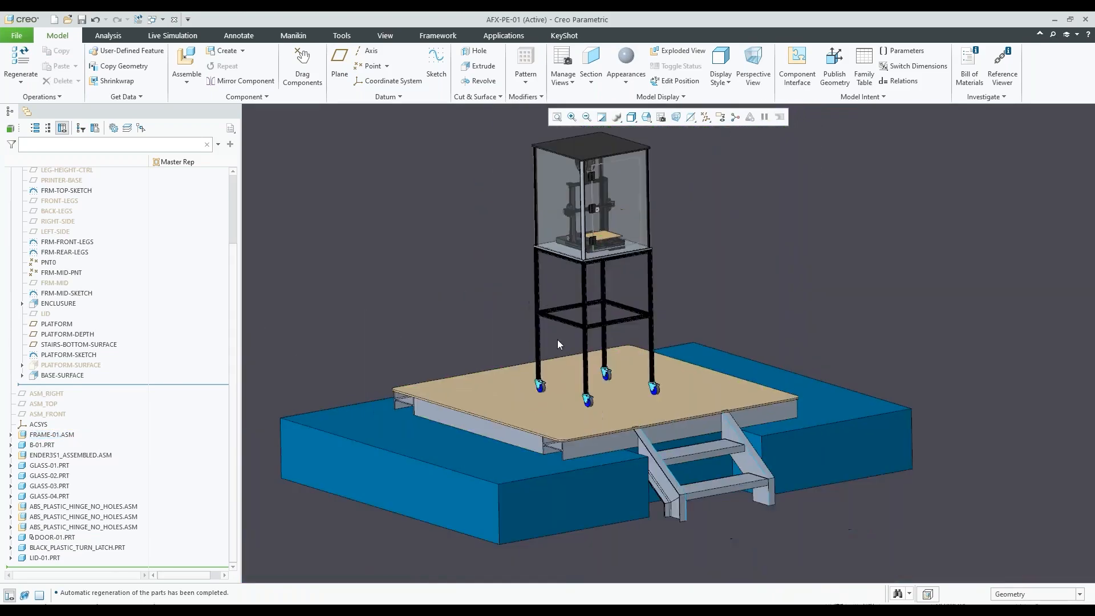
Highlight the base panel B-01.PRT and the printer ENDER3S1_ASSEMBLED.ASM to inspect how they sit on the frame
click(43, 445)
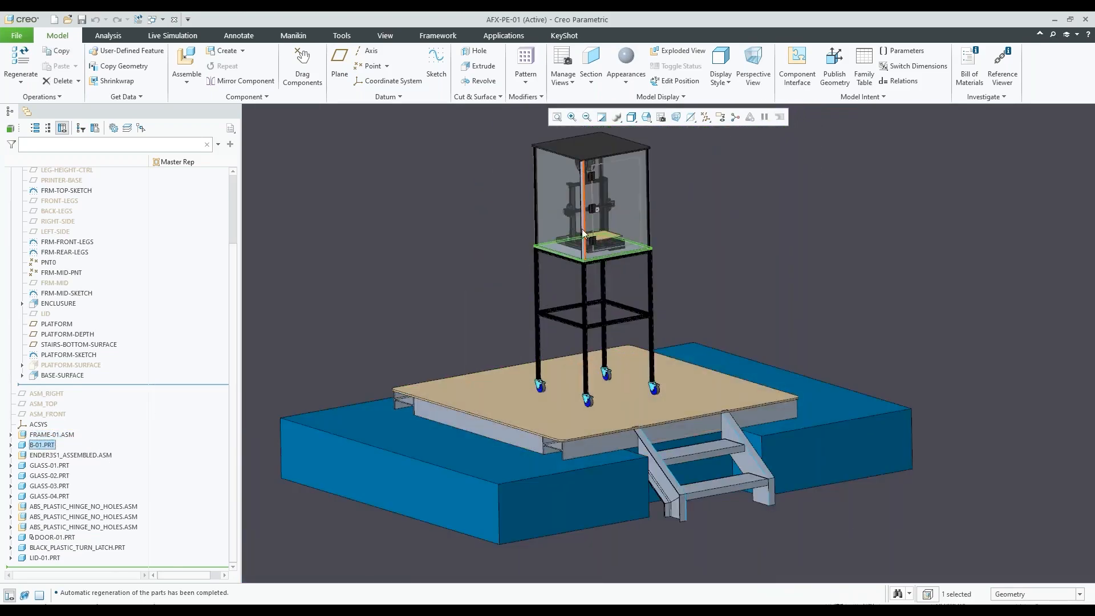
scroll(553, 234, down, 4)
scroll(574, 248, down, 2)
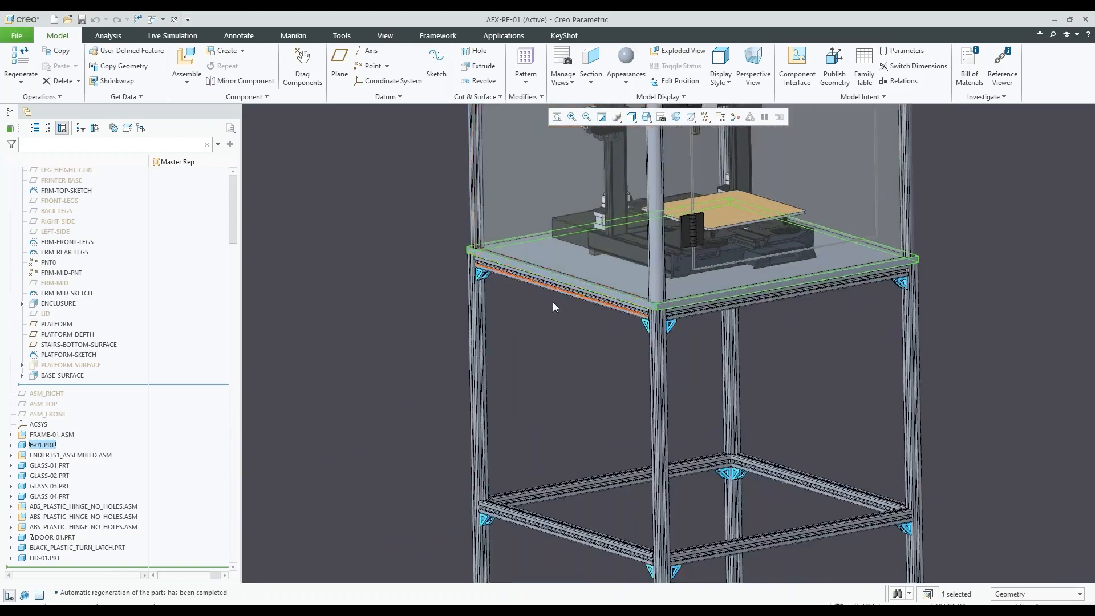
click(72, 454)
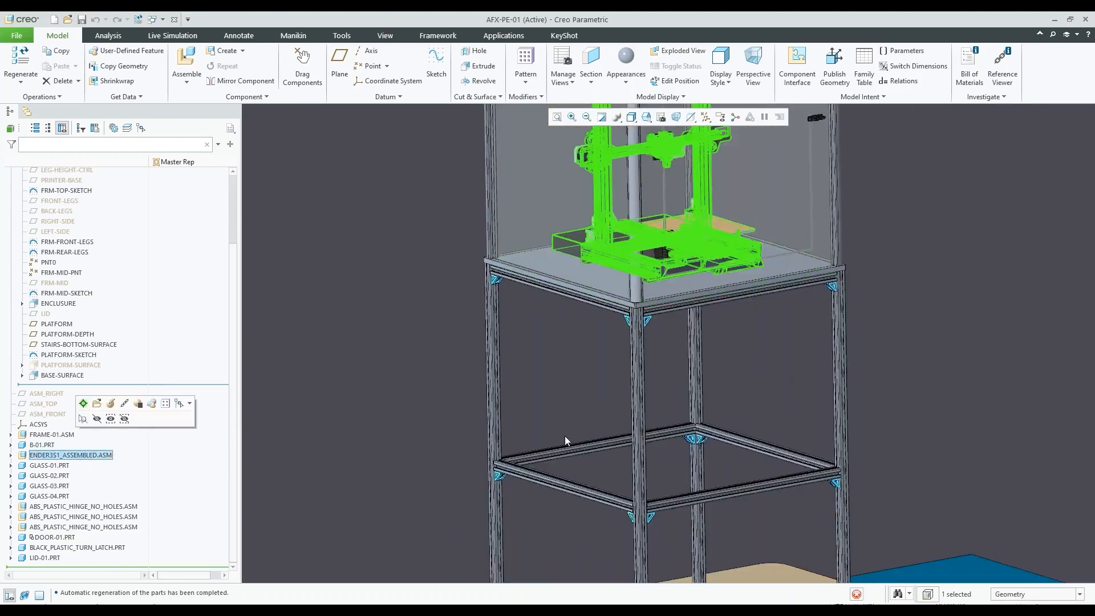
scroll(570, 430, up, 3)
scroll(603, 359, down, 2)
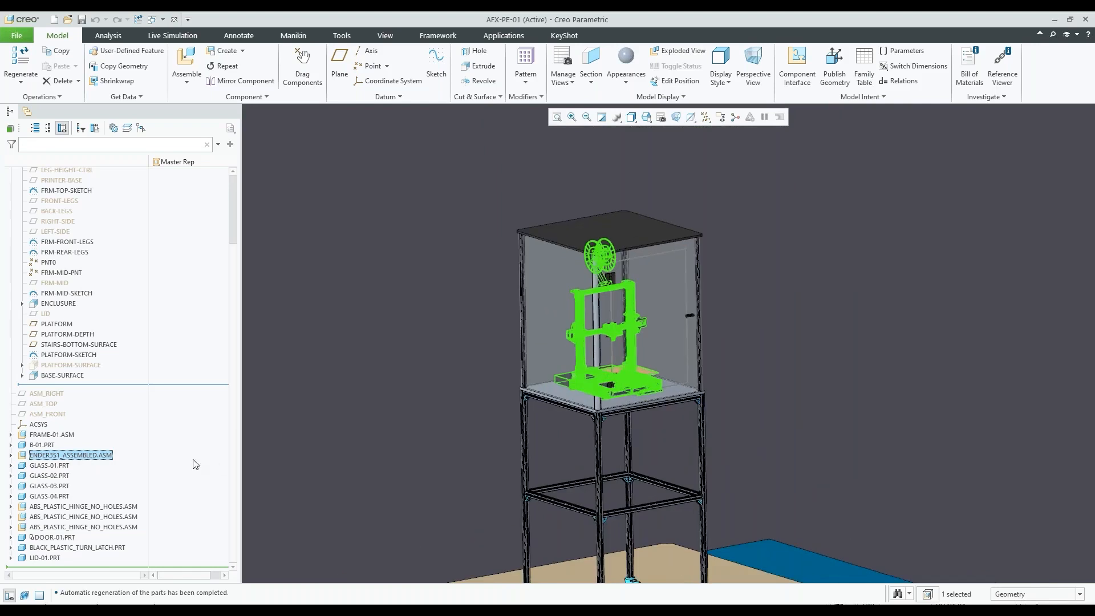
Highlight the glass panels GLASS-01.PRT through GLASS-04.PRT one after another in the enclosure
click(51, 469)
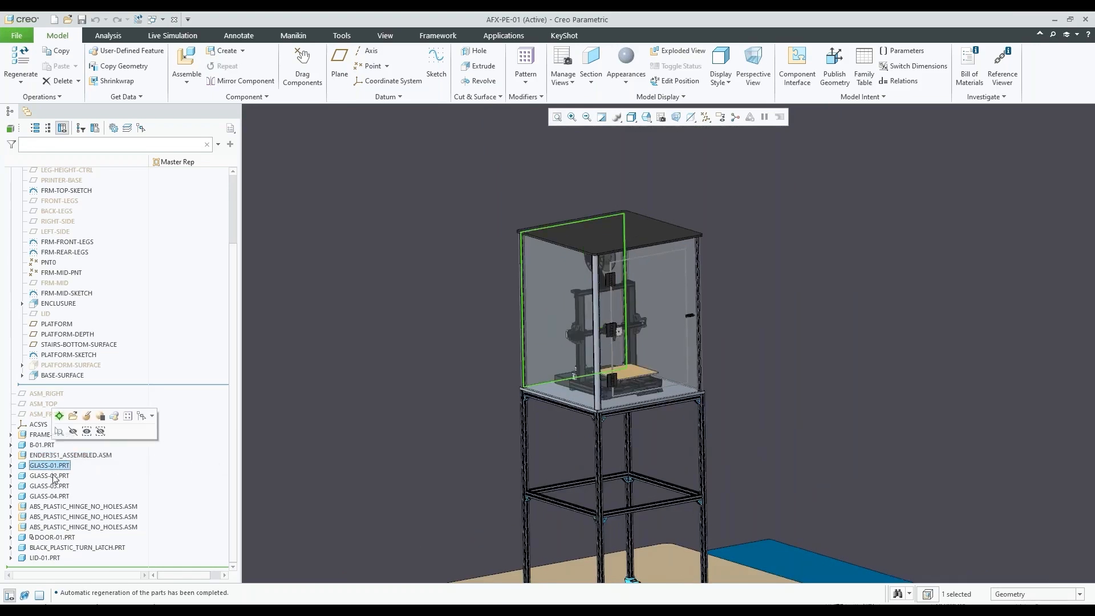
click(53, 476)
click(57, 485)
click(61, 496)
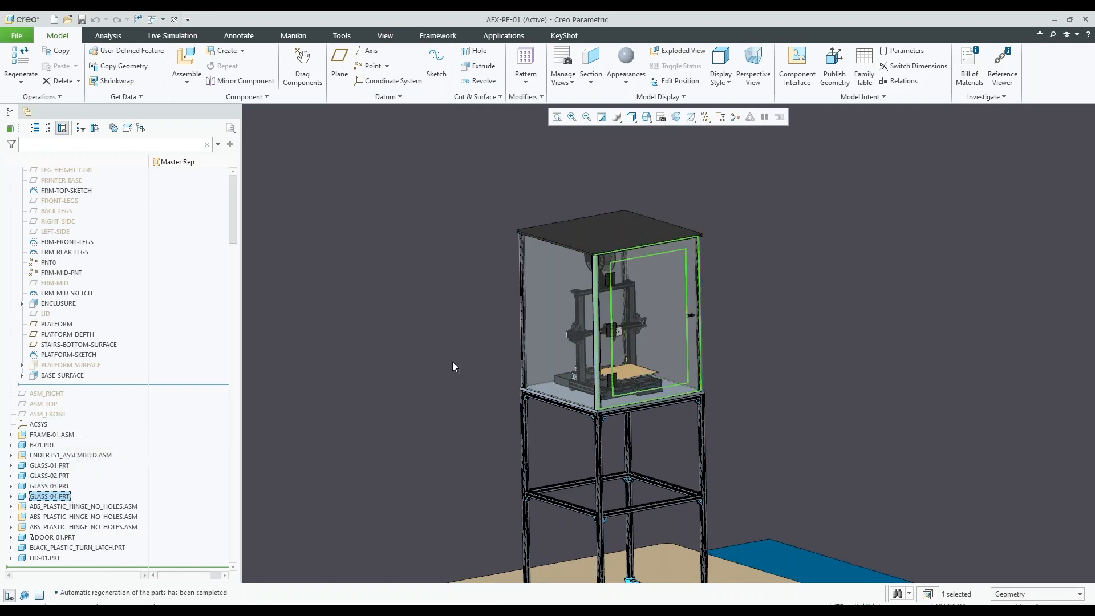
scroll(454, 366, up, 2)
Highlight each of the three ABS_PLASTIC_HINGE_NO_HOLES.ASM hinges, deselect them and examine the hinged side of the enclosure
click(74, 507)
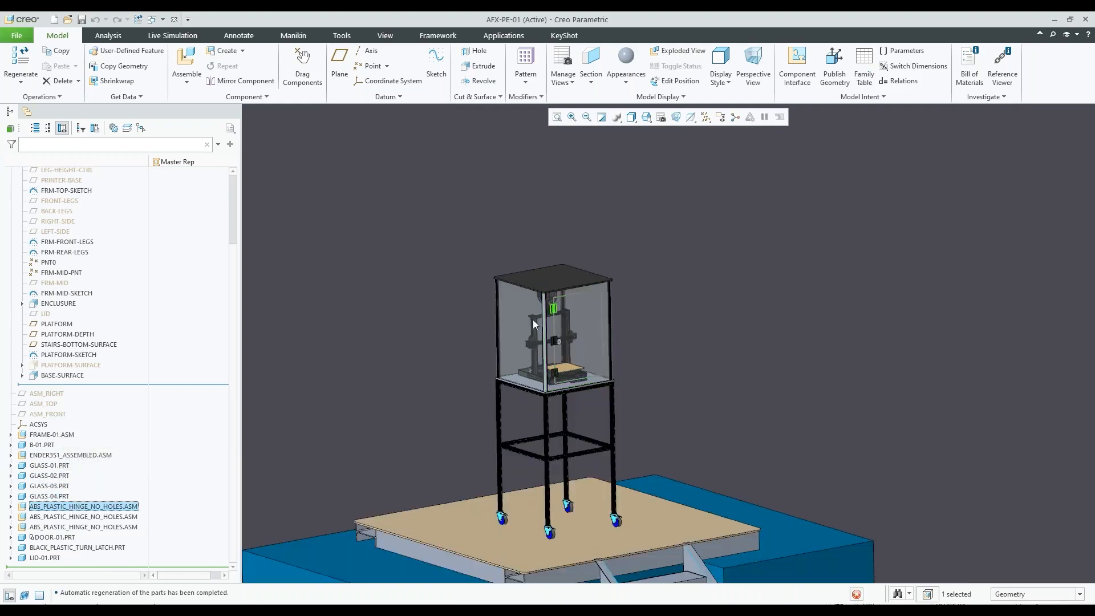
scroll(527, 342, up, 2)
click(118, 517)
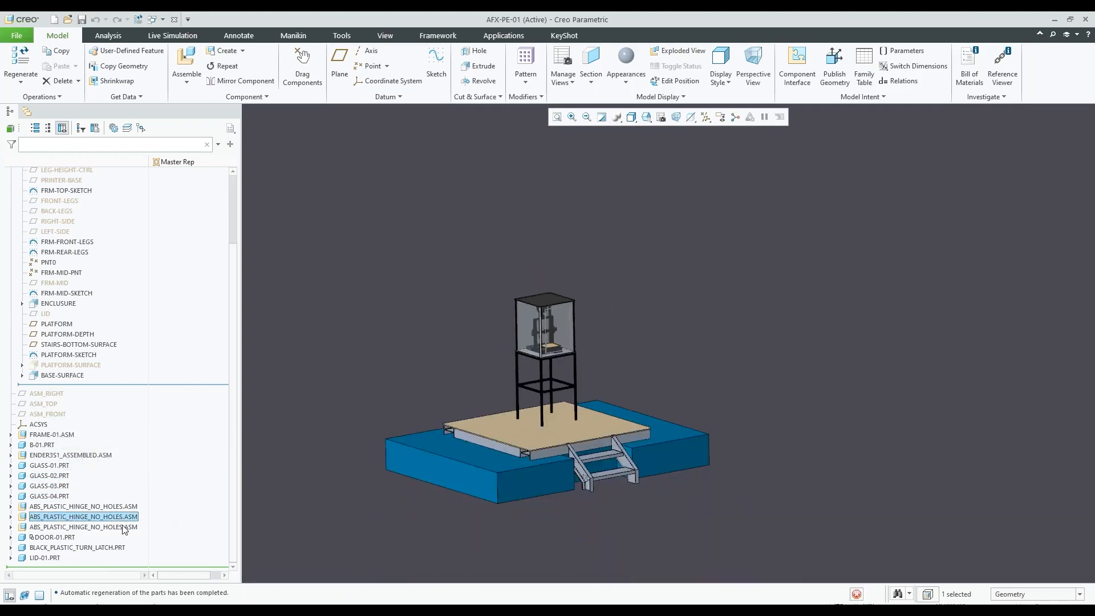
click(120, 526)
scroll(553, 329, down, 3)
scroll(551, 331, down, 4)
scroll(549, 336, up, 3)
mouse_move(549, 337)
middle_down()
mouse_move(479, 333)
mouse_move(533, 331)
mouse_move(447, 317)
mouse_move(452, 333)
middle_up()
click(452, 333)
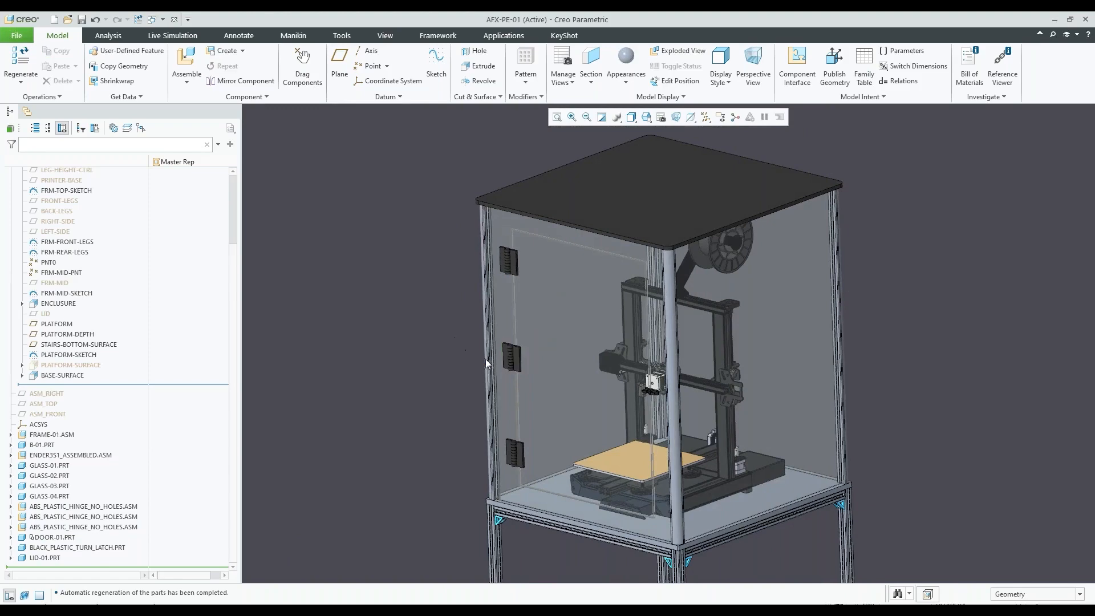
scroll(506, 357, down, 3)
scroll(508, 355, up, 4)
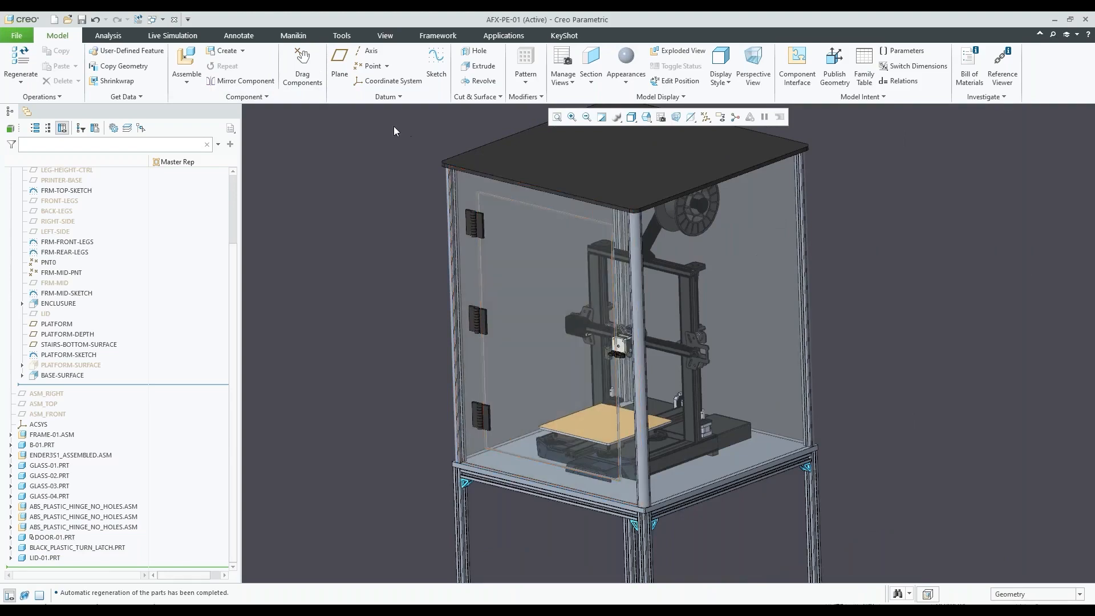
Swing the enclosure door open from its upper hinge with Drag Components, accept the position and end the tool
click(302, 66)
scroll(479, 228, down, 3)
scroll(479, 228, down, 1)
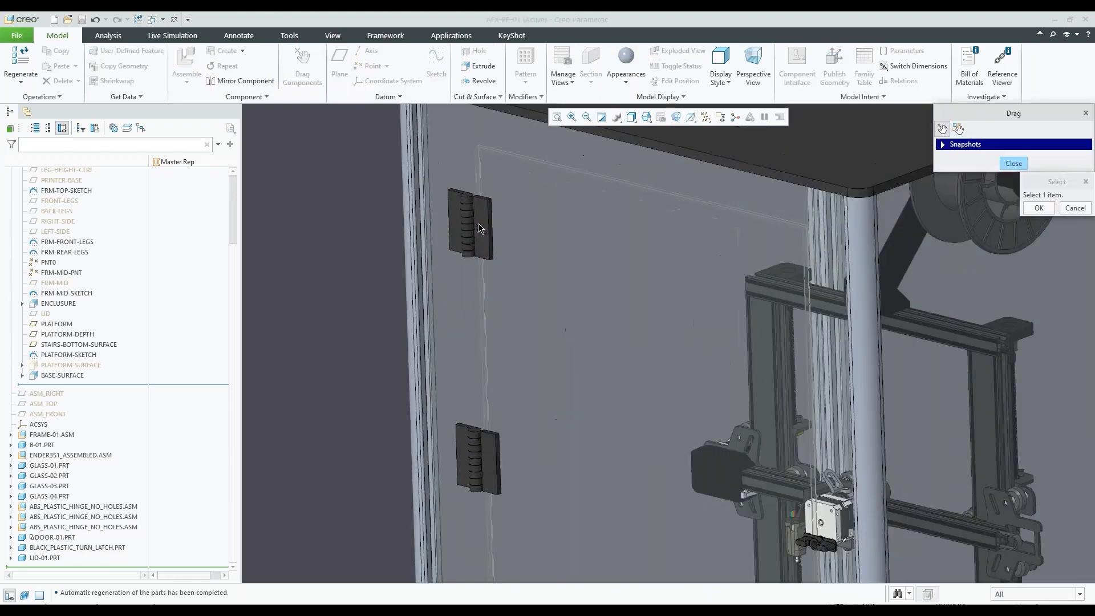
click(478, 228)
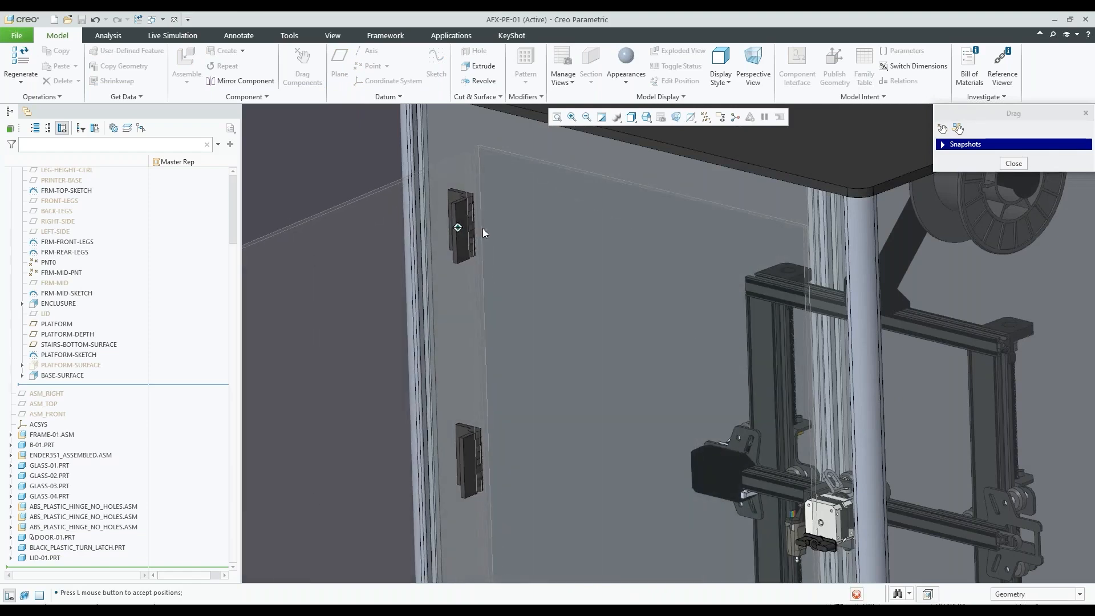
click(482, 231)
click(1013, 163)
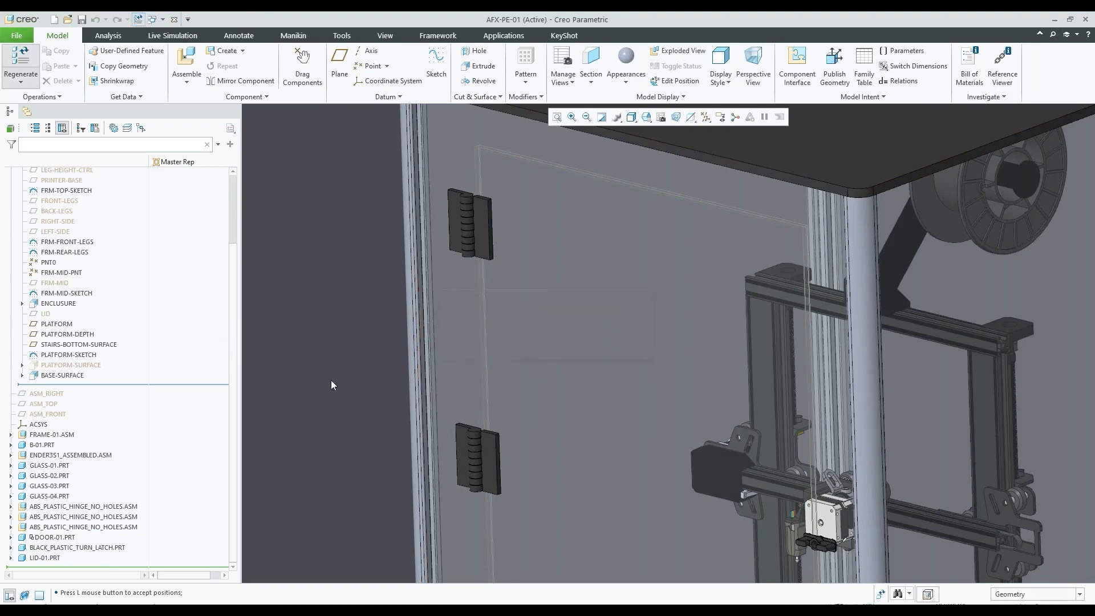
Highlight DOOR-01.PRT, BLACK_PLASTIC_TURN_LATCH.PRT and LID-01.PRT in turn to locate them on the enclosure, and deselect
scroll(436, 328, up, 3)
click(38, 536)
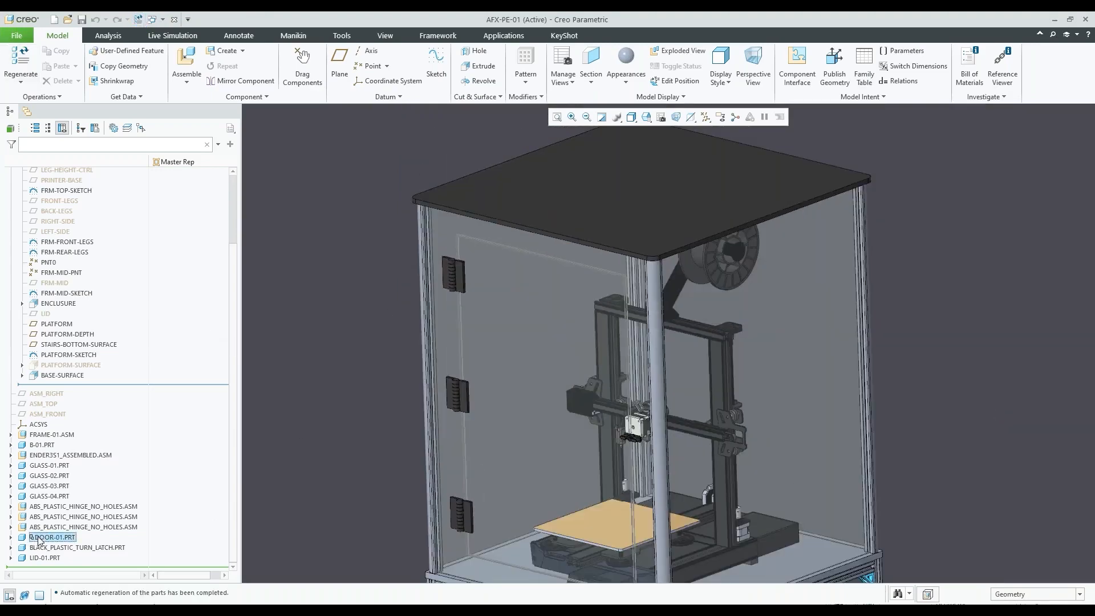
click(70, 546)
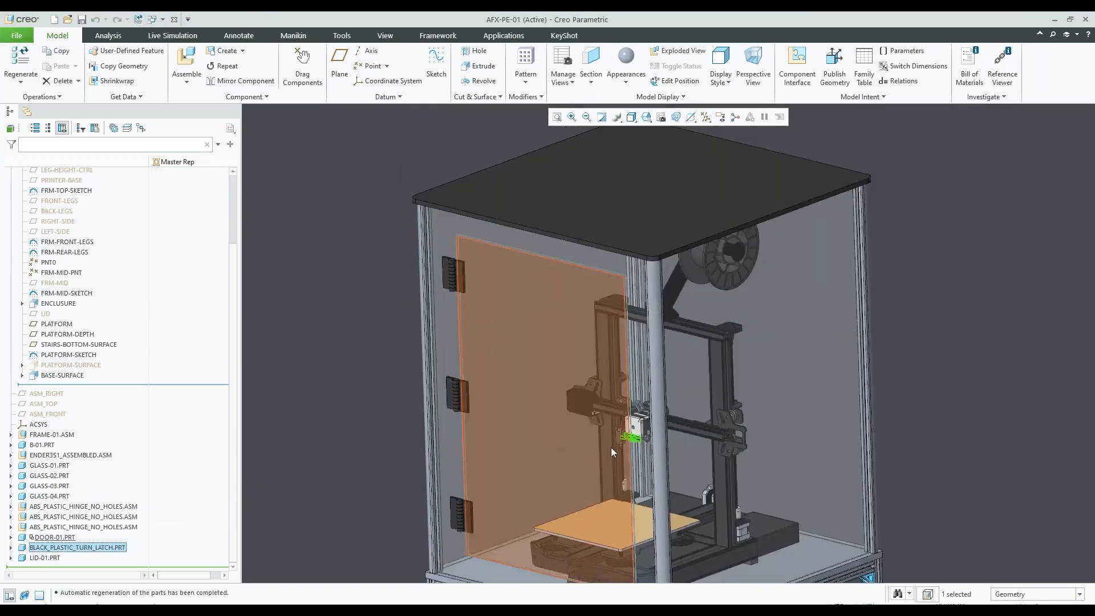
scroll(611, 447, down, 5)
scroll(648, 339, up, 4)
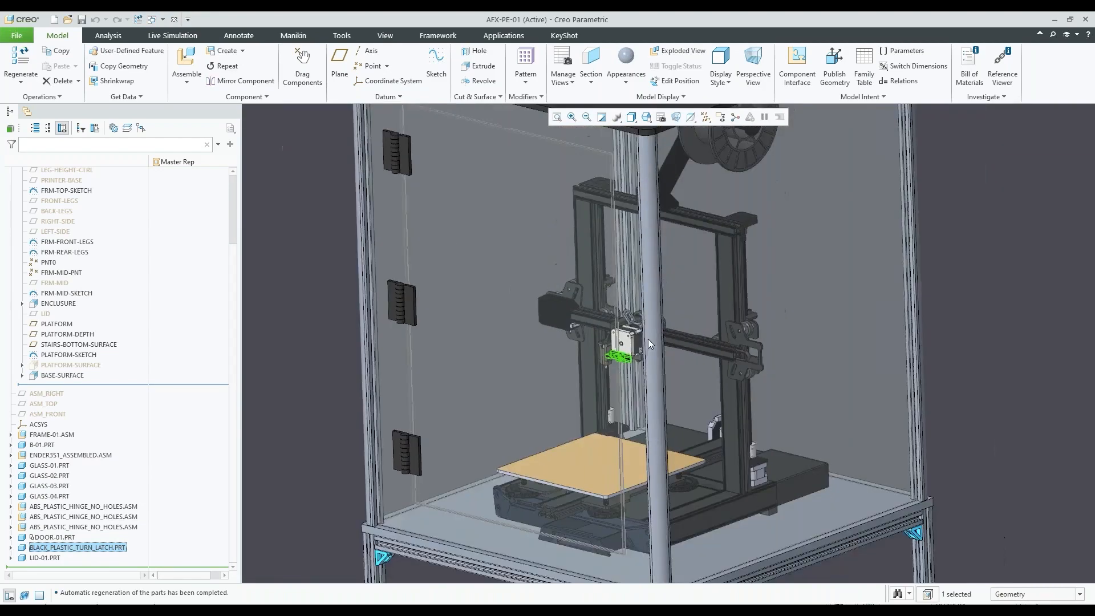
scroll(647, 339, up, 2)
click(49, 558)
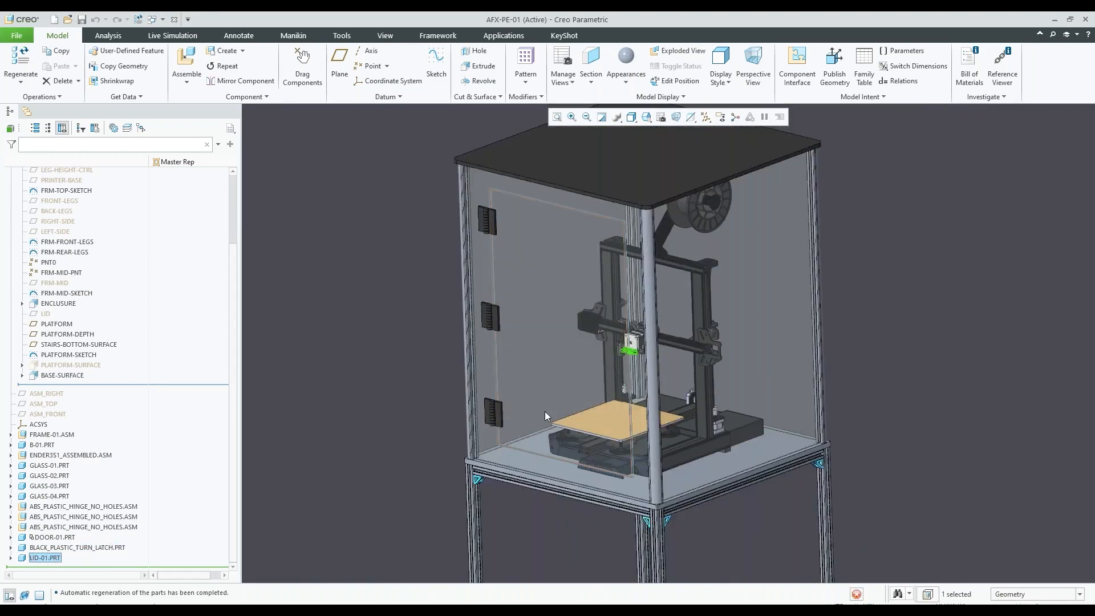
scroll(555, 399, up, 2)
click(285, 346)
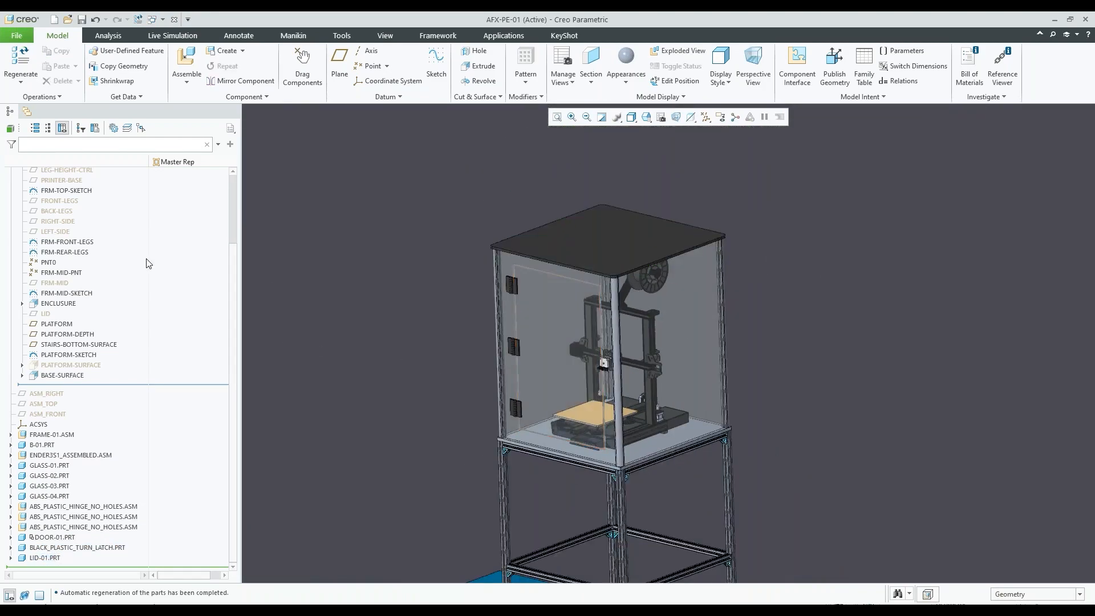
Select the skeleton's LEG-HEIGHT-CTRL datum plane and inspect its position relative to the frame and platform
scroll(155, 322, up, 3)
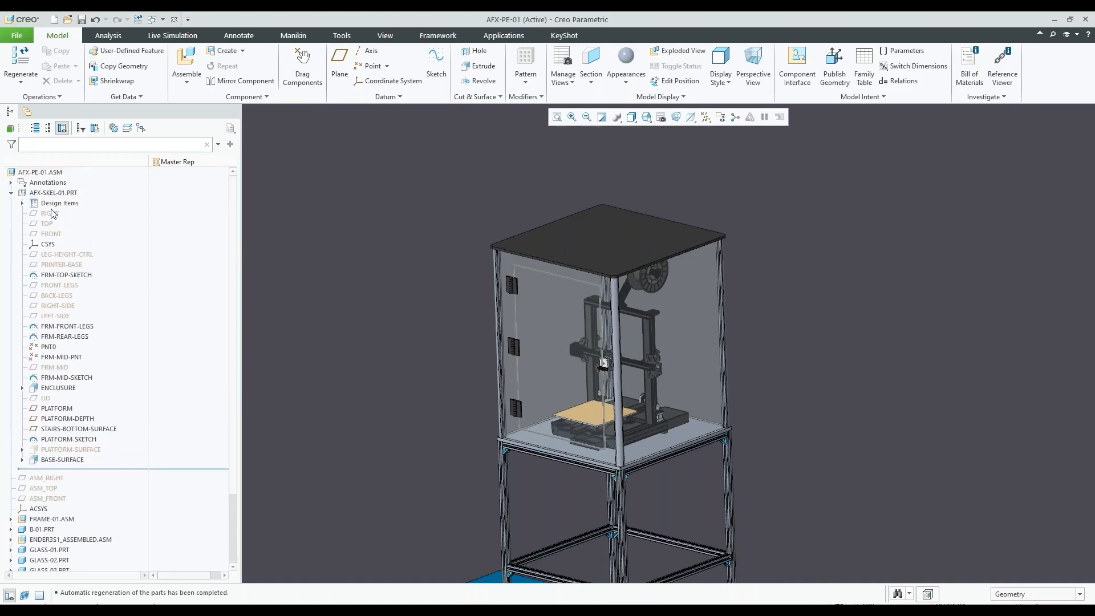
click(66, 254)
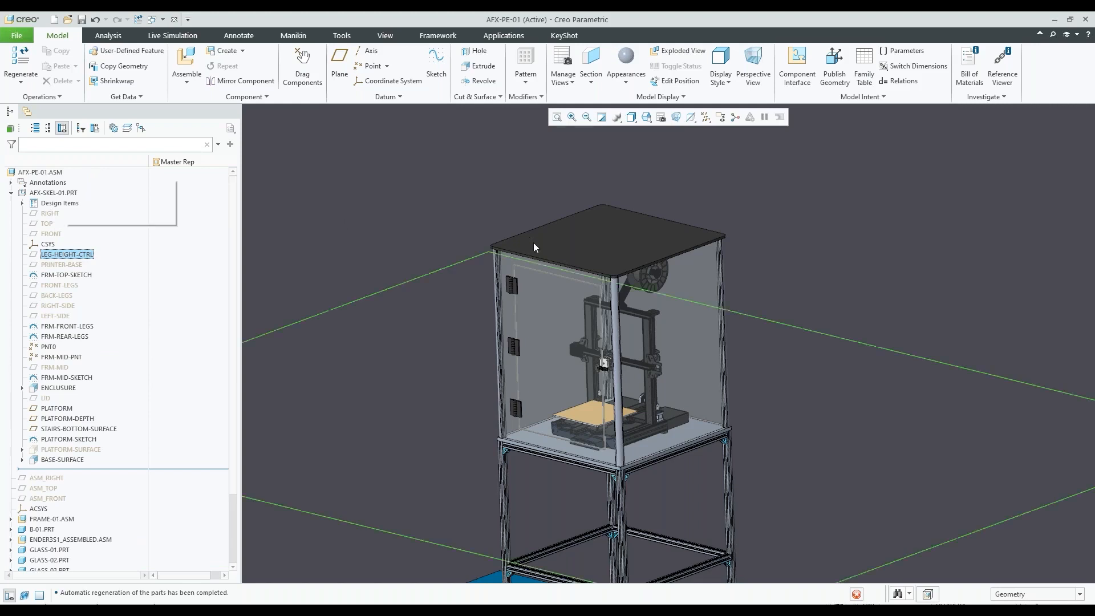
scroll(607, 276, down, 4)
middle_drag(607, 276, 611, 283)
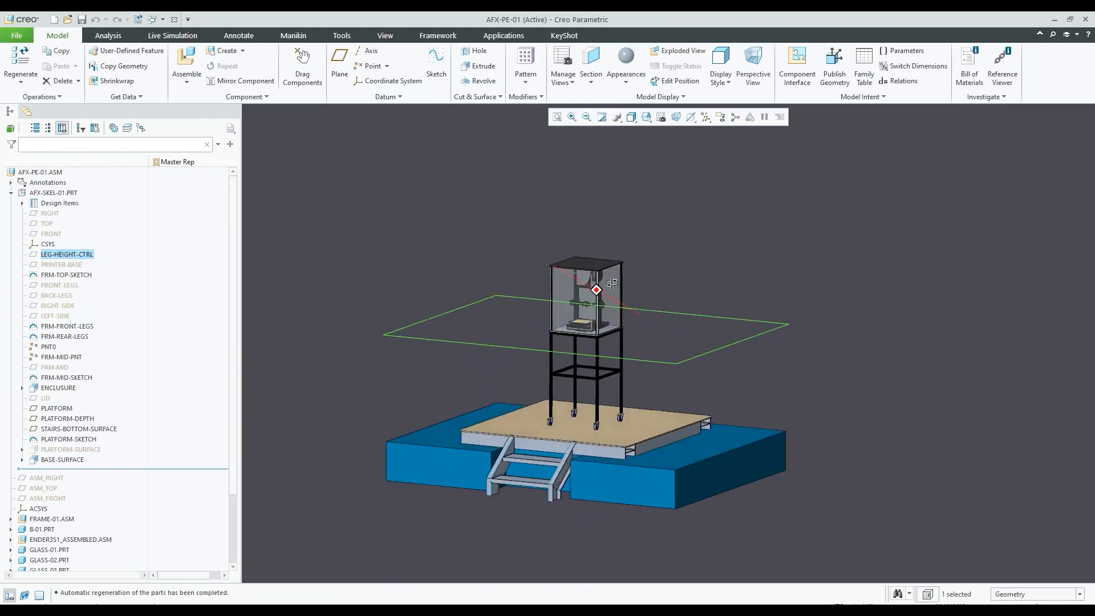
scroll(577, 357, up, 3)
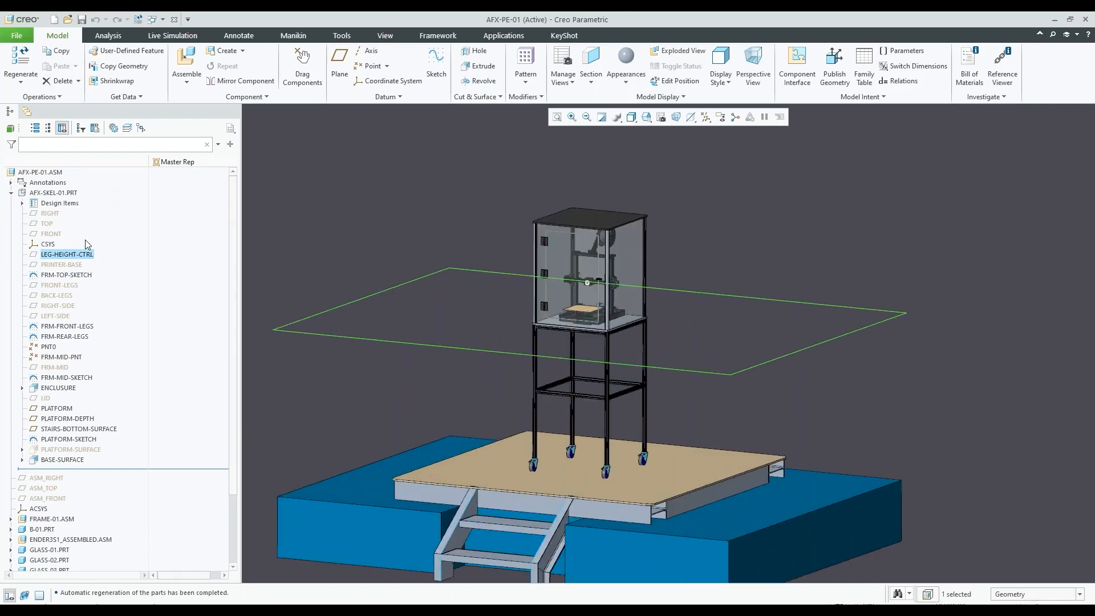
Try to change the offset dimension of the skeleton's LEG-HEIGHT-CTRL datum plane to 30
click(85, 255)
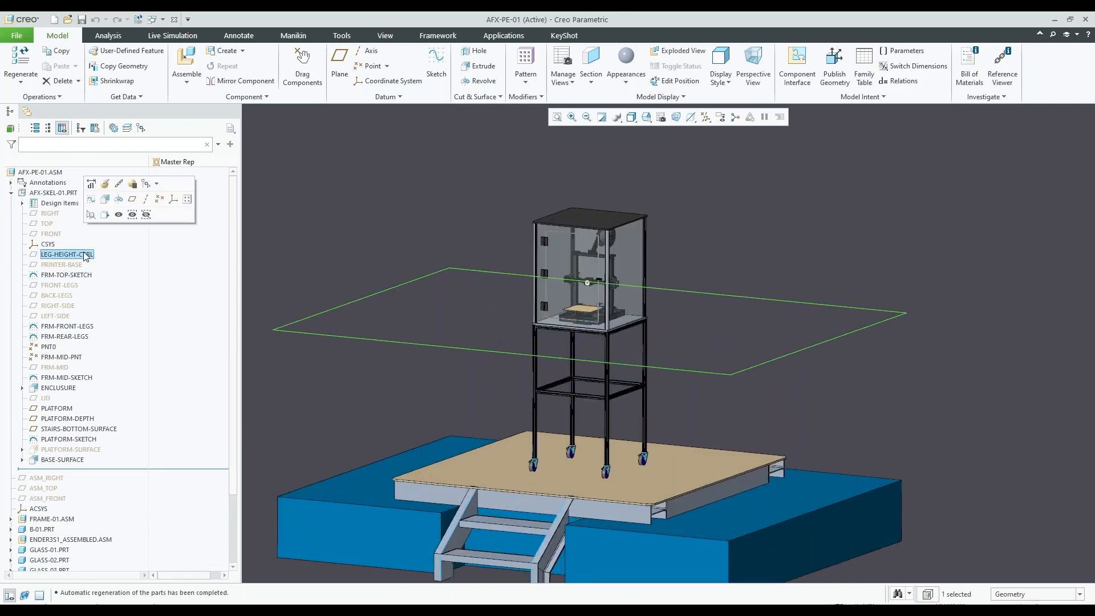
click(91, 184)
scroll(575, 280, down, 2)
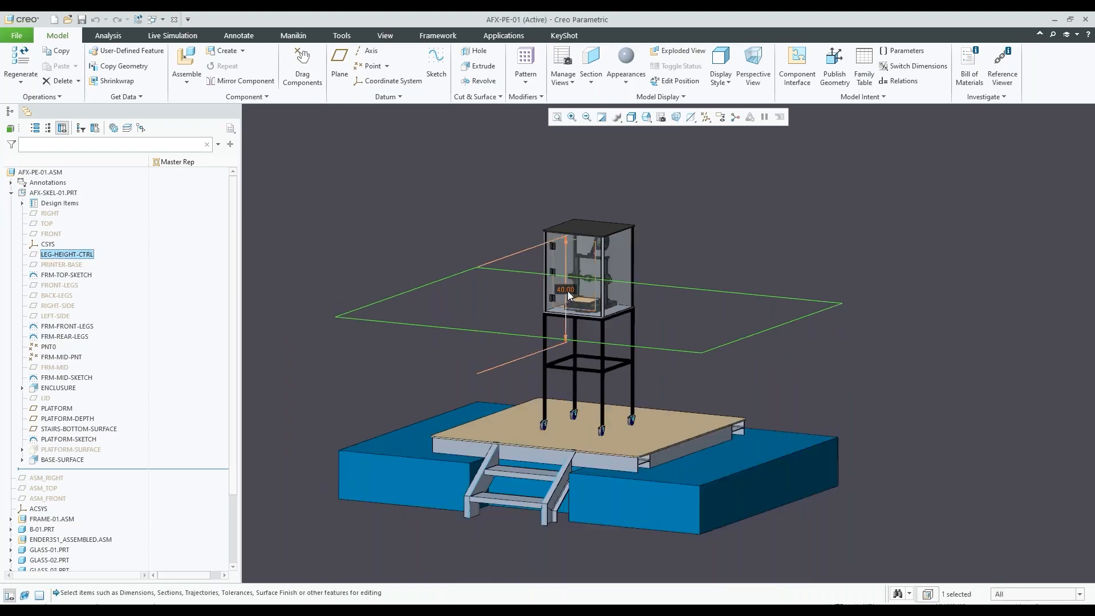
double_click(566, 288)
text(30)
key(Return)
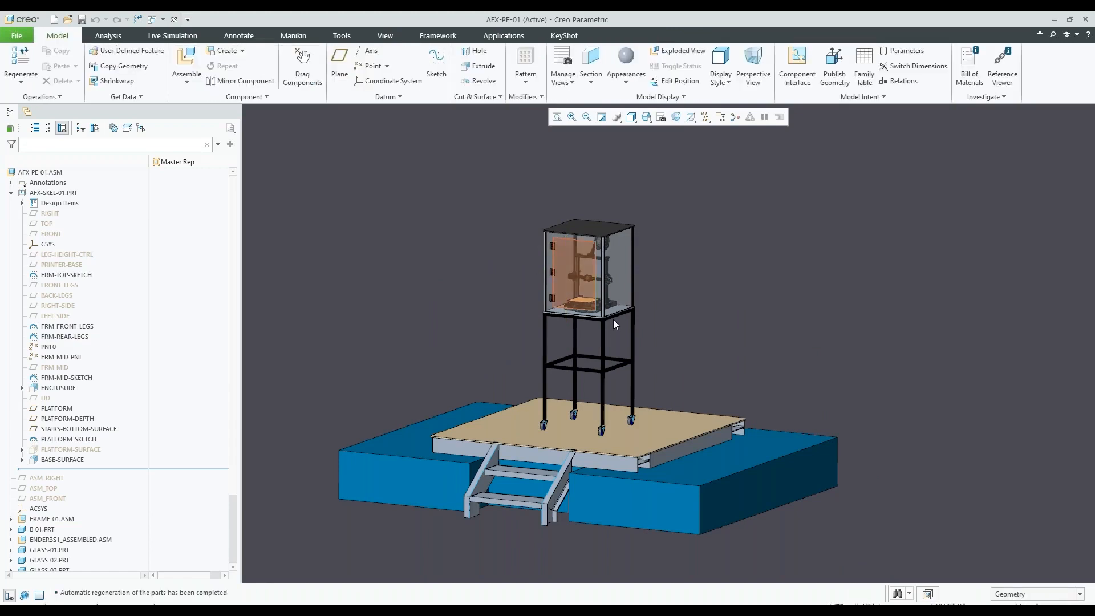
Display the dimension of LEG-HEIGHT-CTRL in AFX-SKEL-01.PRT and set the leg height to 30
scroll(612, 323, up, 2)
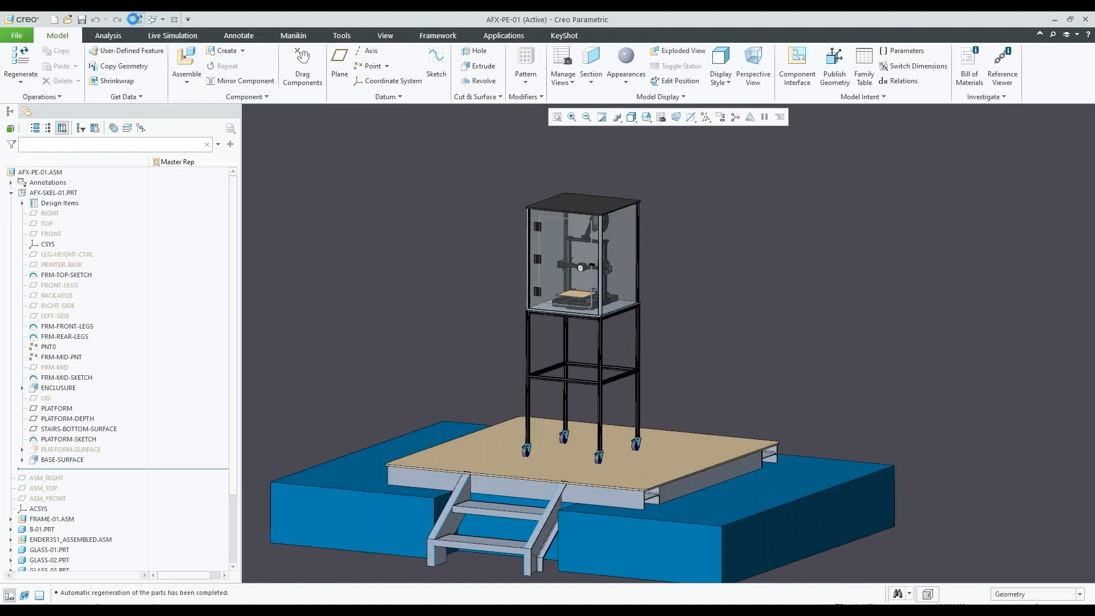
scroll(491, 268, down, 2)
scroll(501, 306, up, 2)
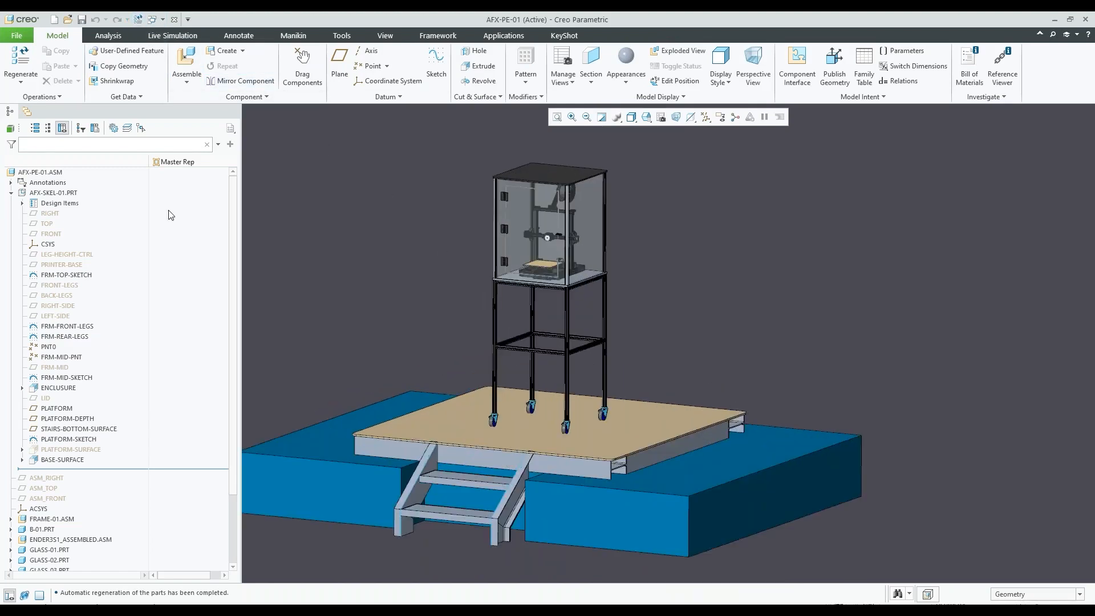
click(61, 194)
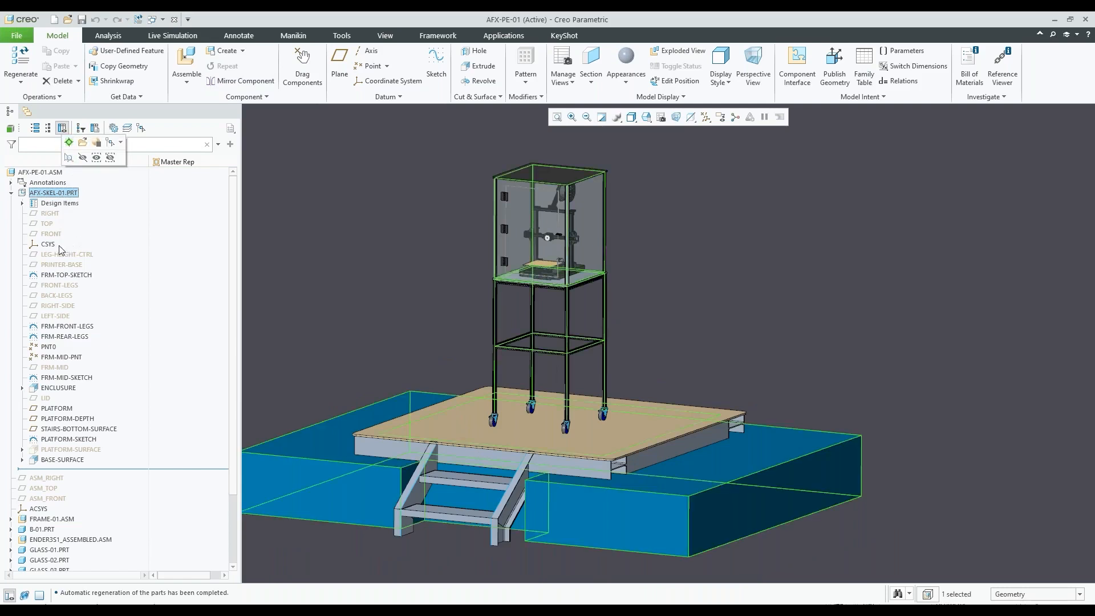
click(59, 252)
click(70, 188)
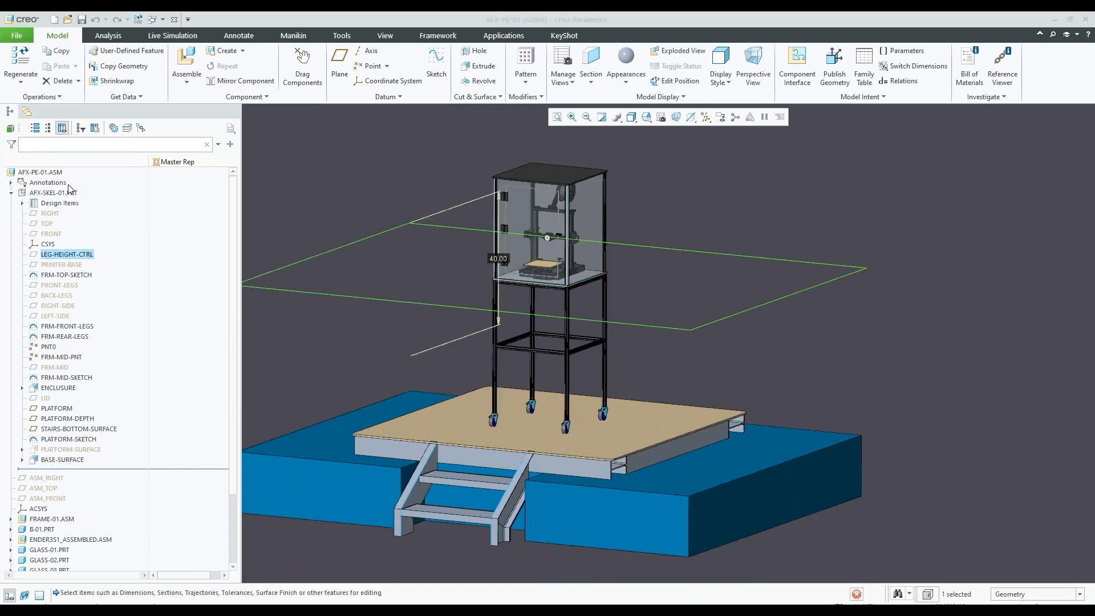
scroll(611, 285, down, 2)
scroll(551, 269, up, 4)
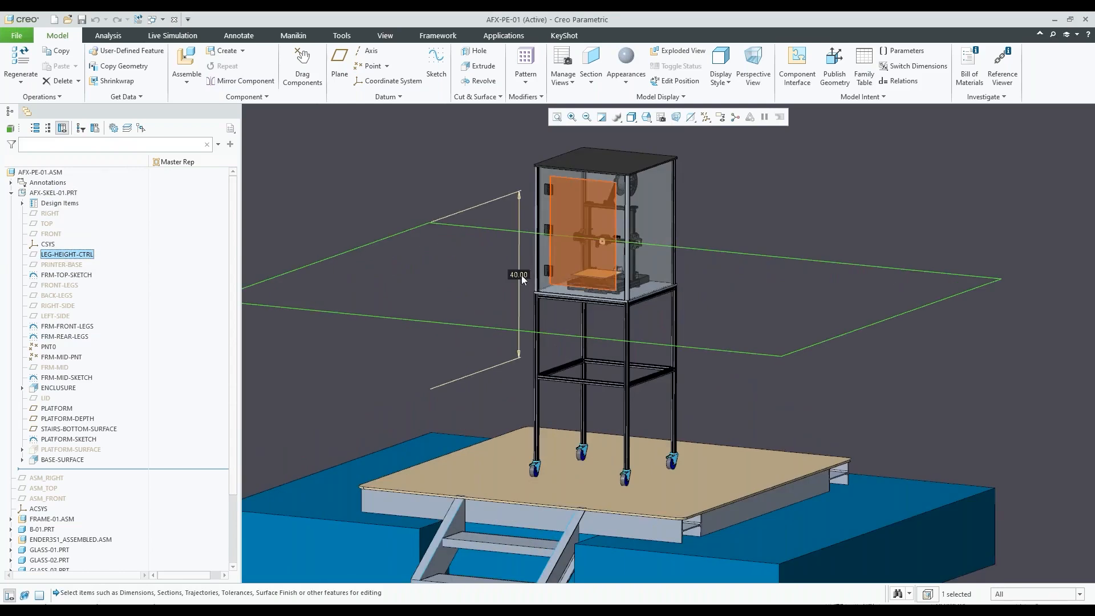
double_click(519, 275)
text(30)
key(Return)
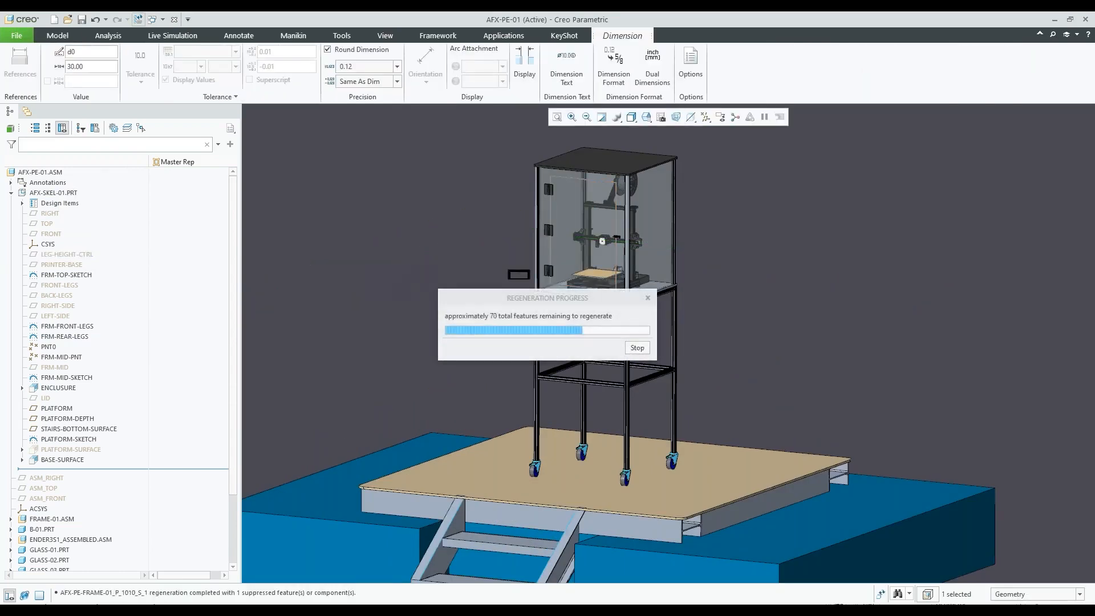
scroll(650, 312, down, 2)
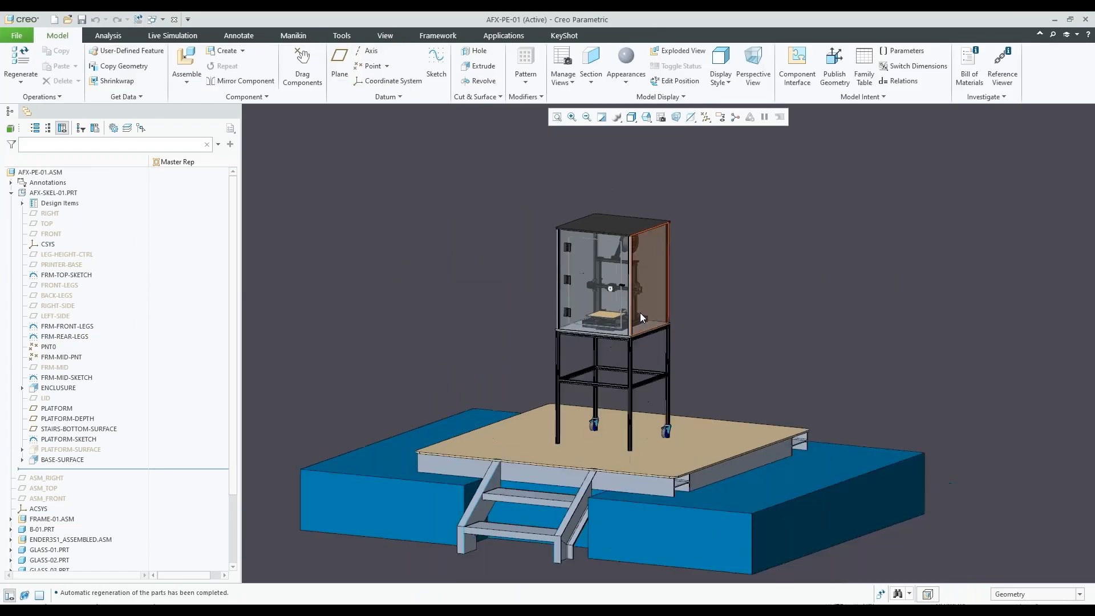
Regenerate the whole assembly so the casters follow the new leg height
key(ctrl+g)
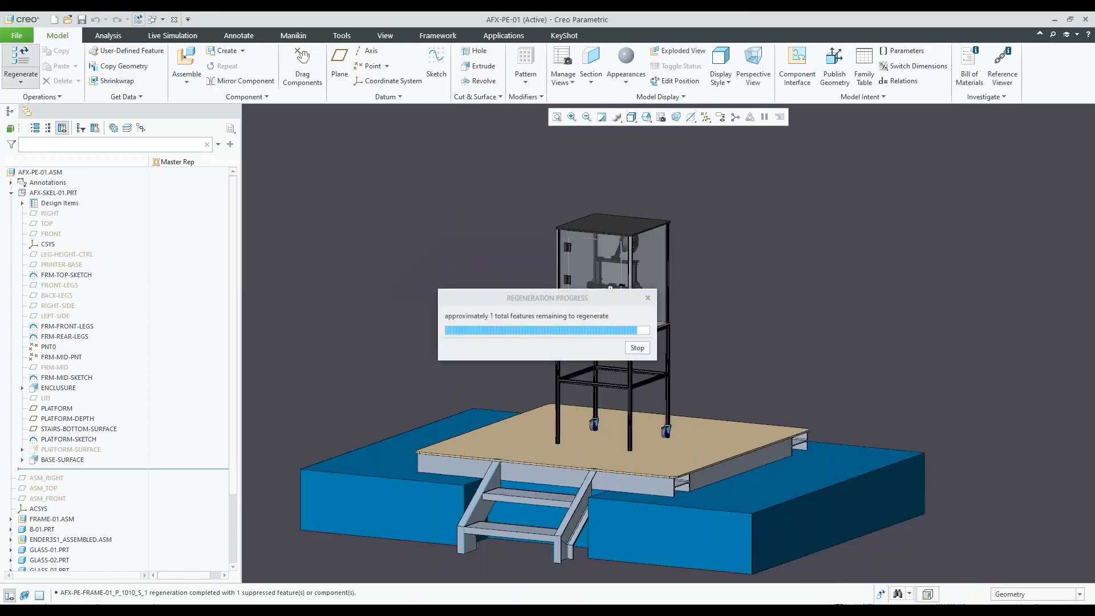
scroll(601, 406, up, 2)
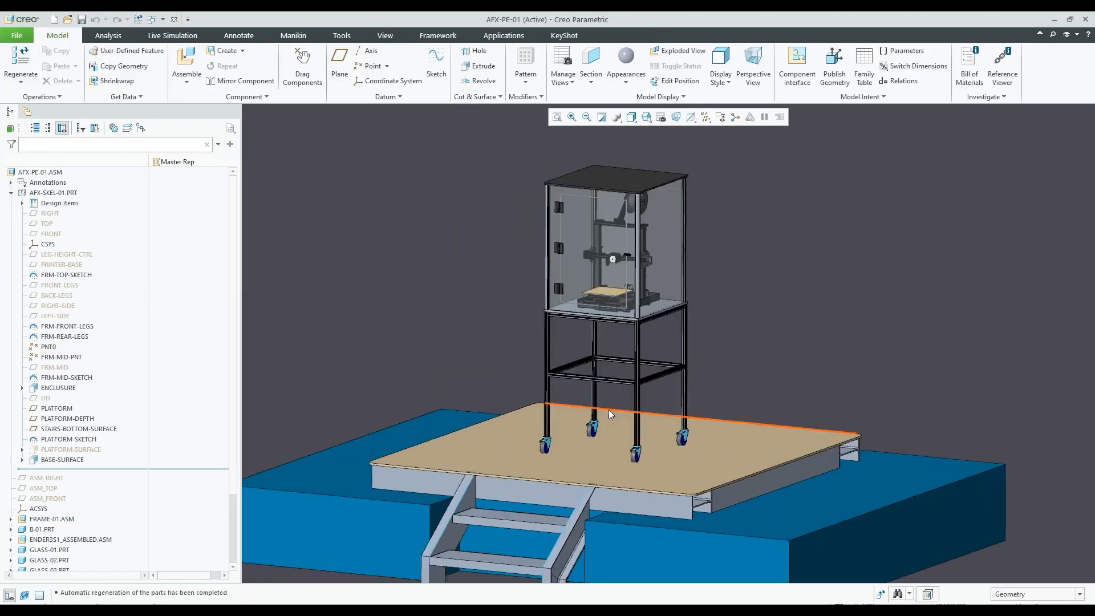
middle_drag(596, 406, 546, 389)
Select FRM-TOP-SKETCH in the skeleton and examine how its outline defines the top of the frame below the enclosure
click(81, 256)
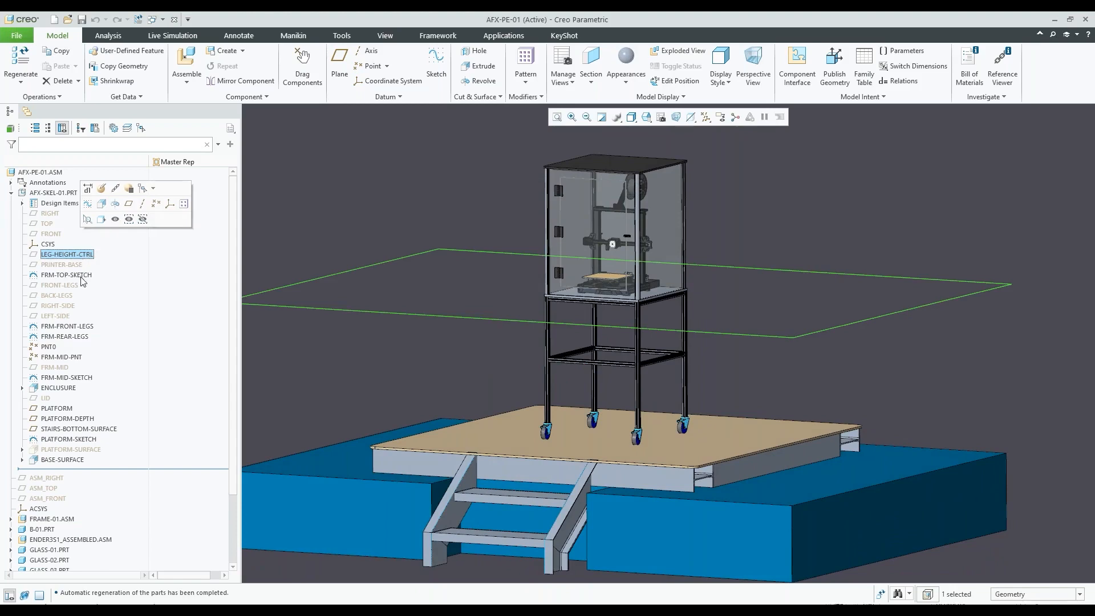
click(83, 275)
scroll(593, 295, up, 3)
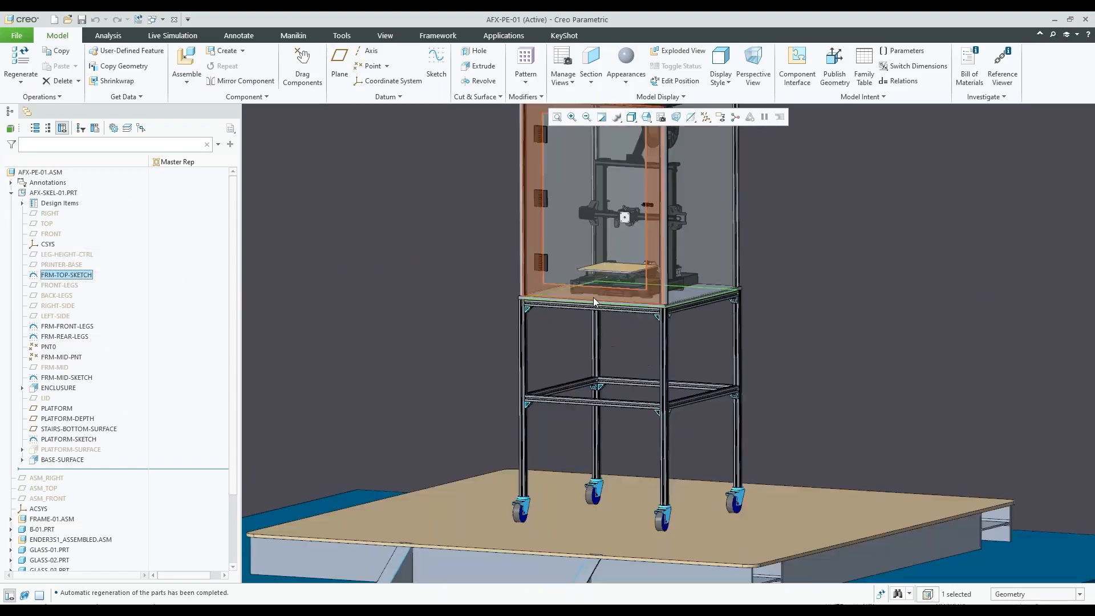
mouse_move(590, 288)
middle_down()
mouse_move(601, 299)
mouse_move(586, 271)
middle_up()
scroll(576, 257, up, 3)
scroll(577, 257, down, 5)
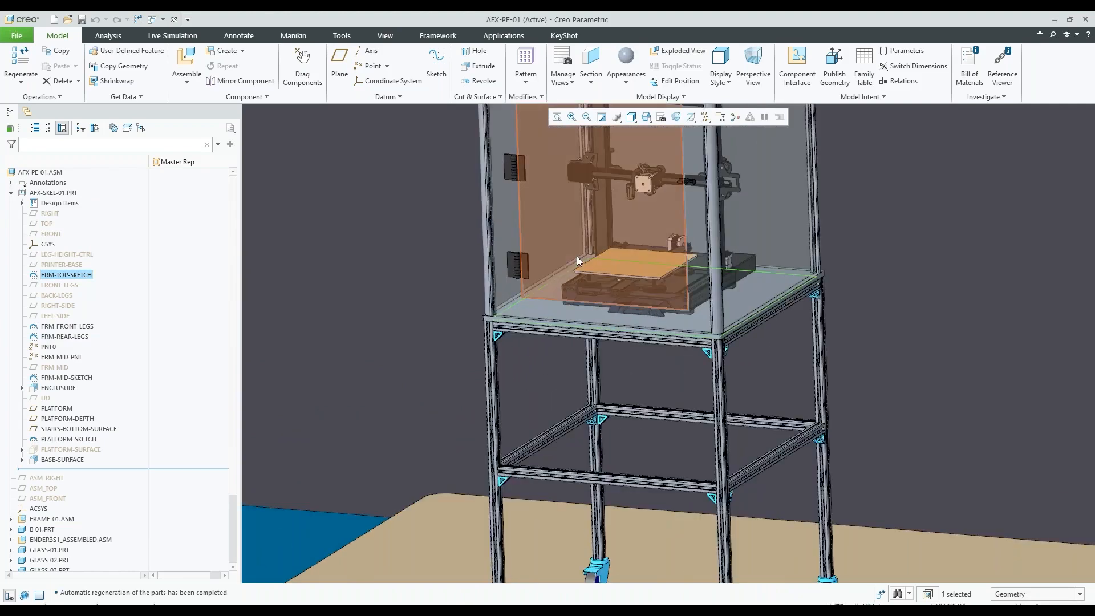
scroll(658, 354, down, 1)
scroll(645, 292, up, 2)
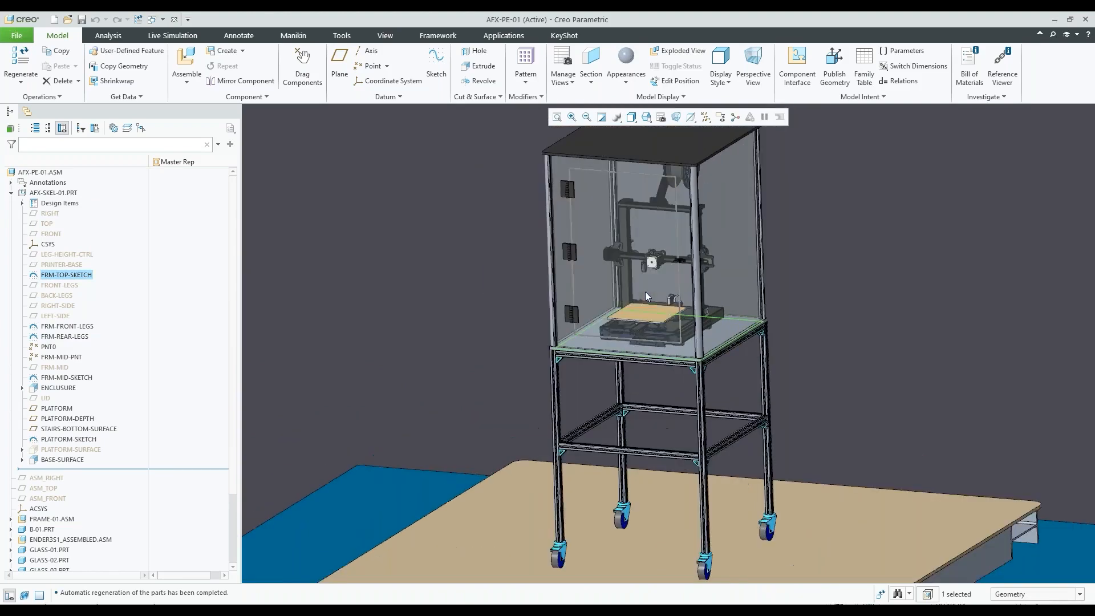
Set the side-to-side width dimension of FRM-TOP-SKETCH to 38 and regenerate the assembly until all components update
click(81, 275)
click(86, 206)
mouse_move(689, 335)
middle_down()
mouse_move(676, 320)
mouse_move(689, 327)
middle_up()
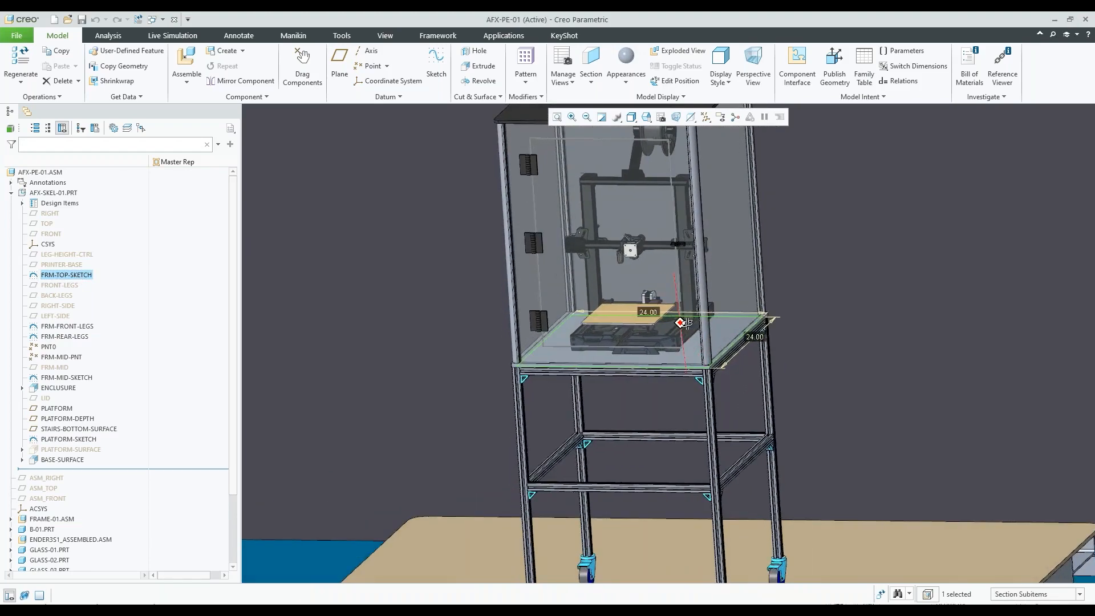
double_click(651, 306)
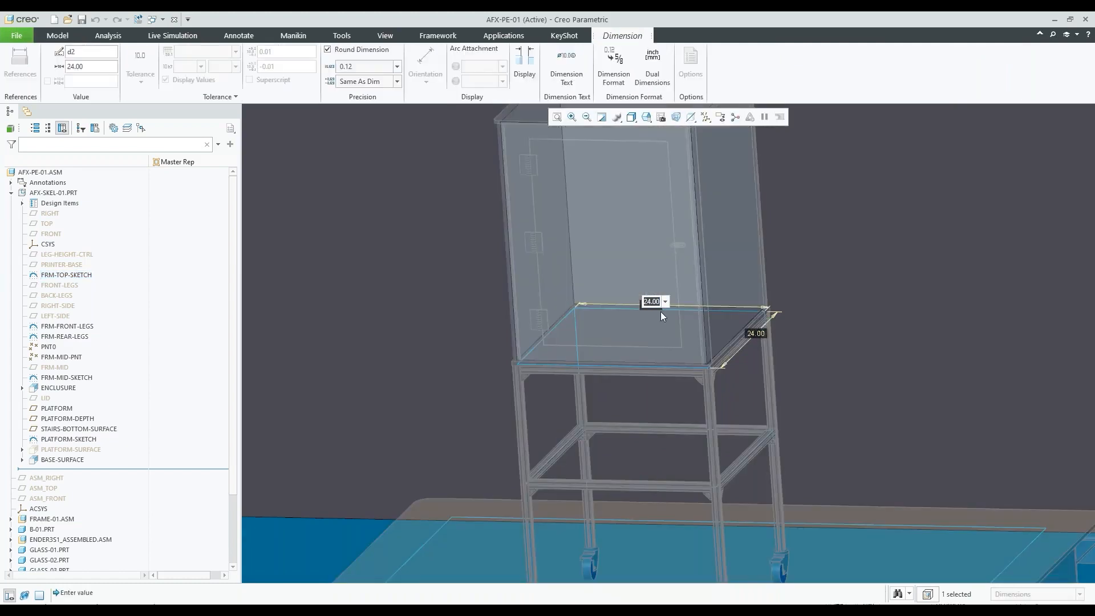
text(38)
key(Return)
key(ctrl+g)
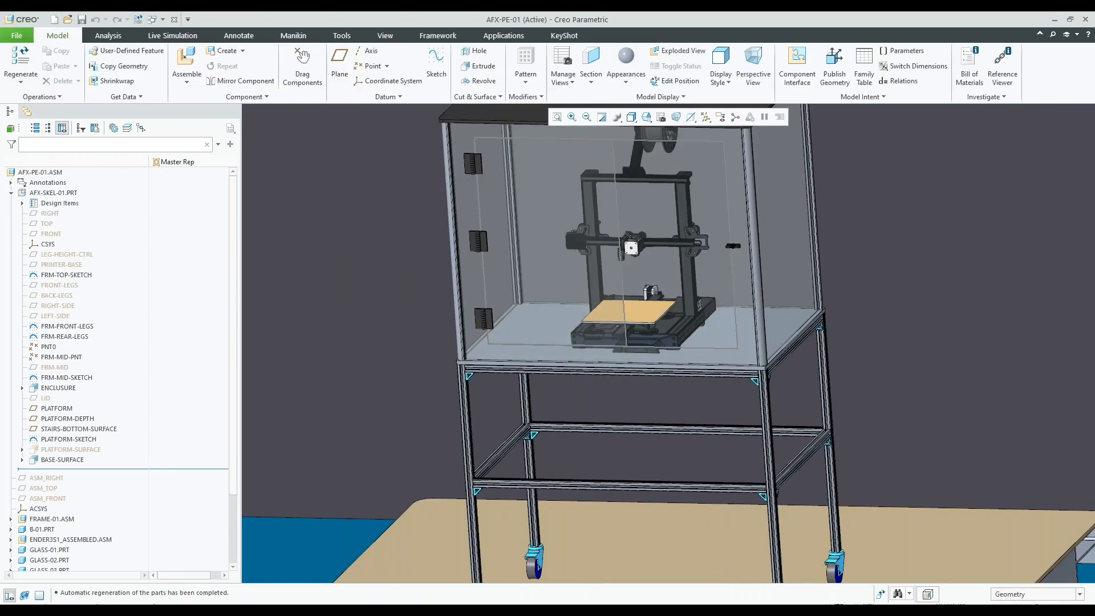
key(ctrl+g)
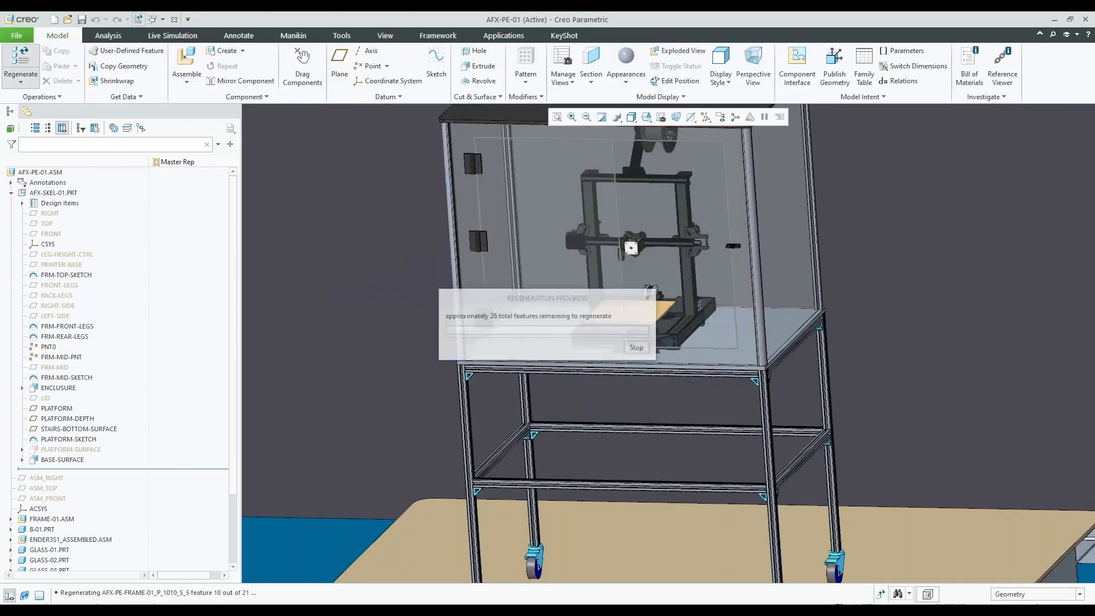
Examine the enclosure's door, three hinges and turn latch from several angles after the width change
scroll(677, 369, down, 5)
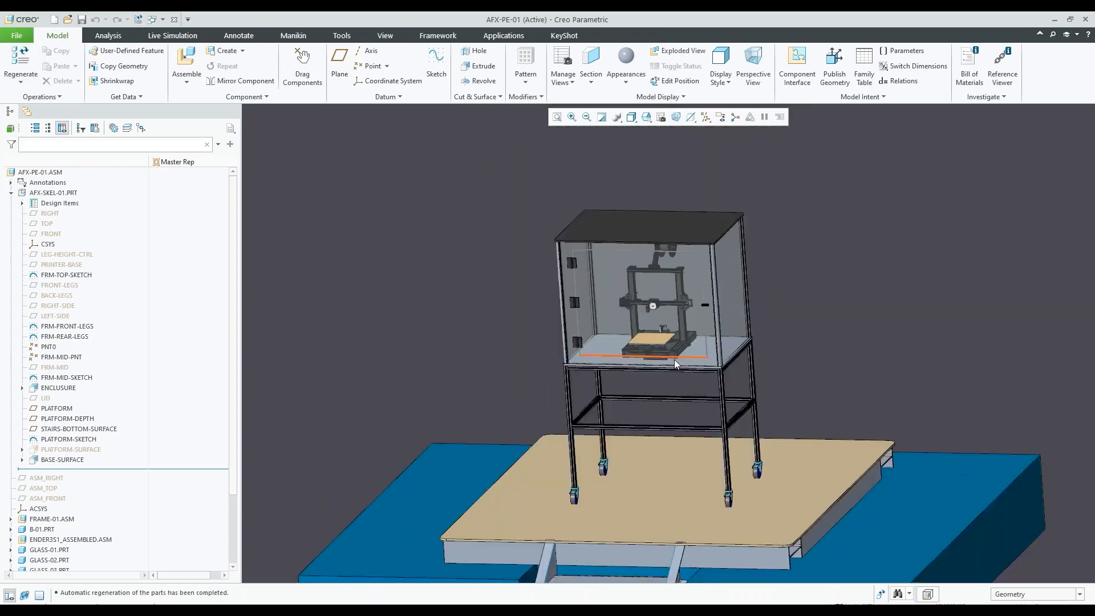
middle_drag(674, 359, 690, 357)
scroll(645, 325, up, 5)
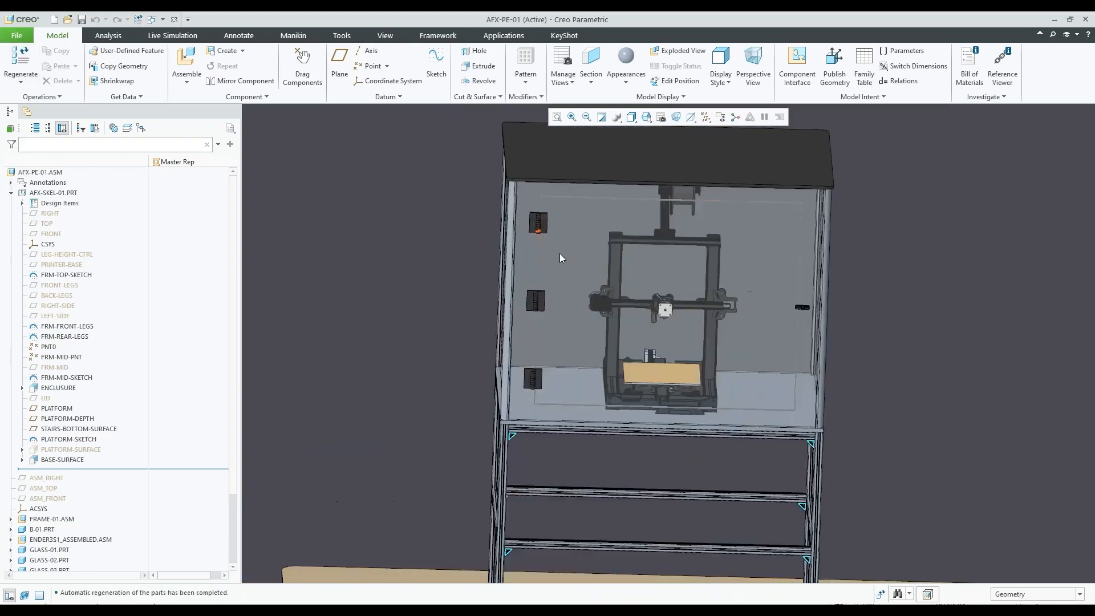
scroll(562, 268, up, 1)
mouse_move(562, 268)
middle_down()
mouse_move(533, 262)
mouse_move(528, 241)
middle_up()
scroll(861, 329, down, 3)
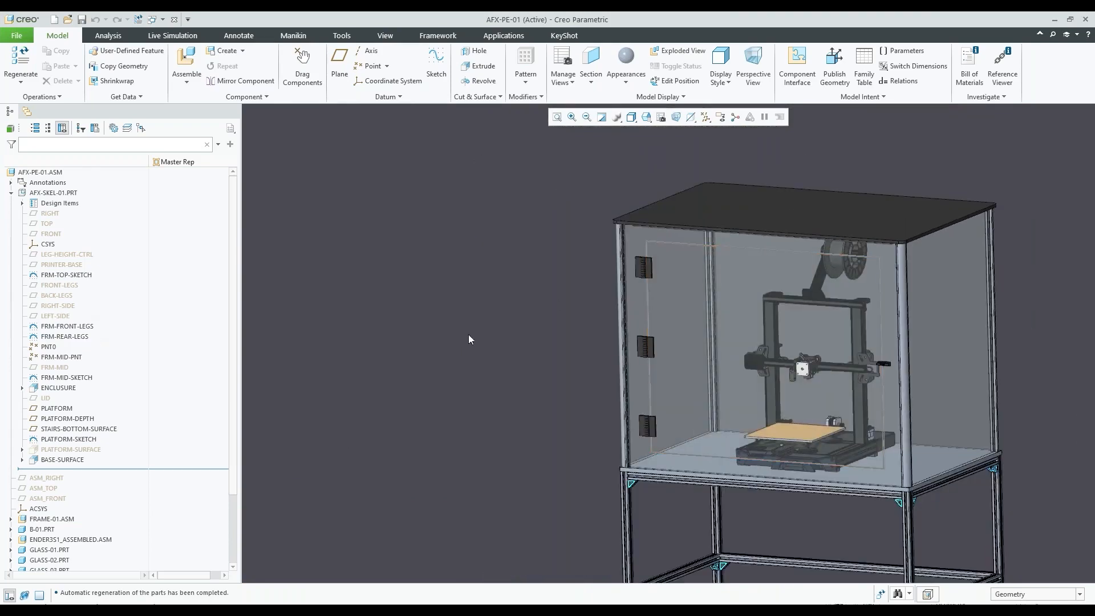
scroll(471, 338, down, 2)
Set the front-to-back depth dimension of FRM-TOP-SKETCH to 30 and regenerate the assembly
click(49, 275)
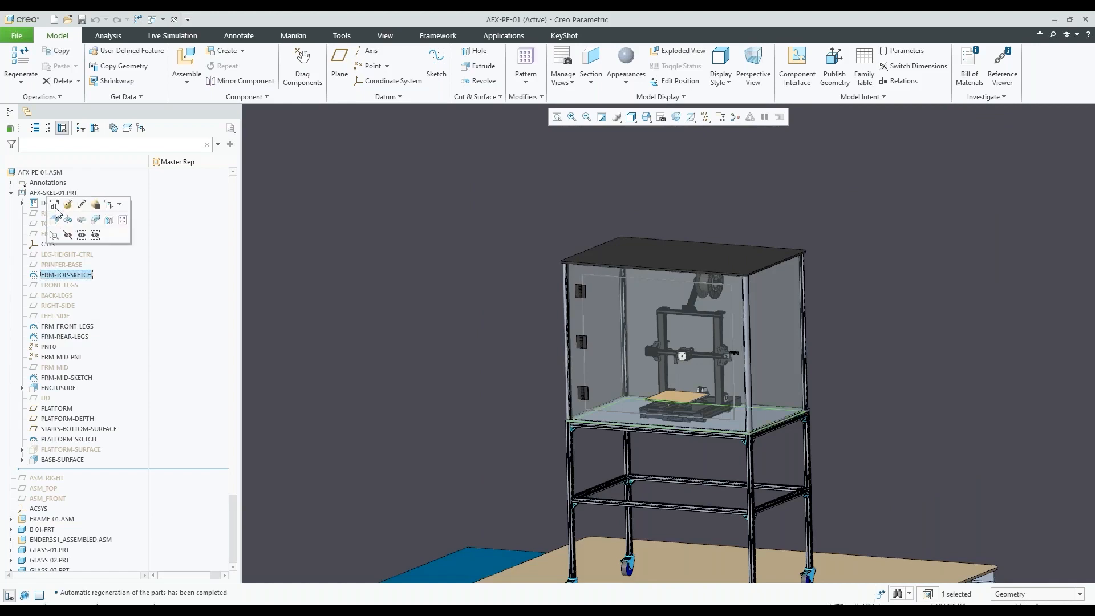
scroll(779, 433, up, 3)
double_click(799, 413)
text(30)
key(Return)
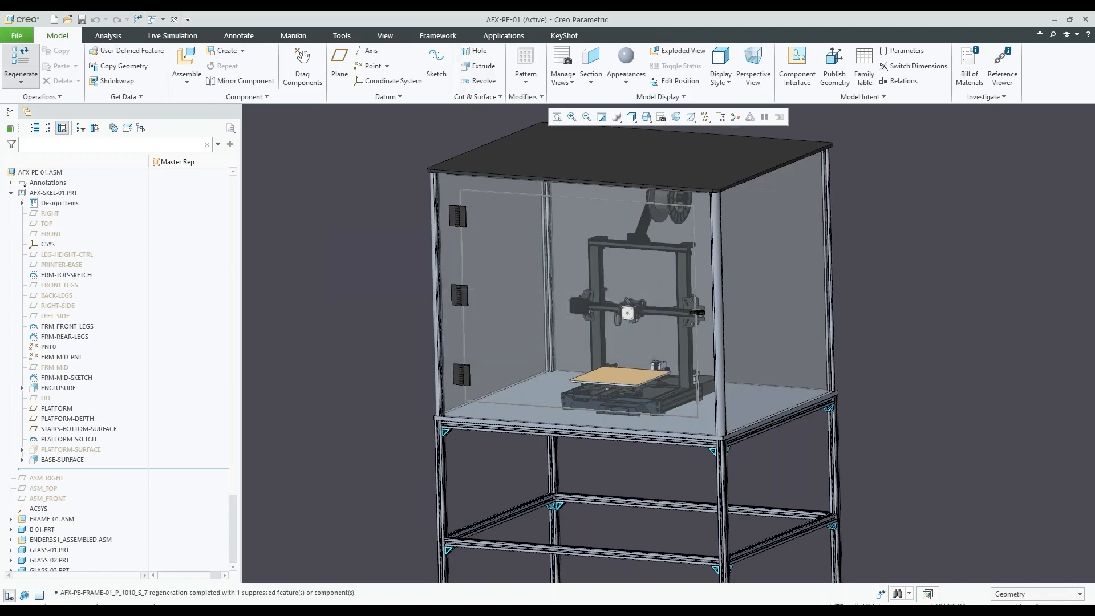
scroll(693, 384, up, 3)
scroll(693, 384, up, 2)
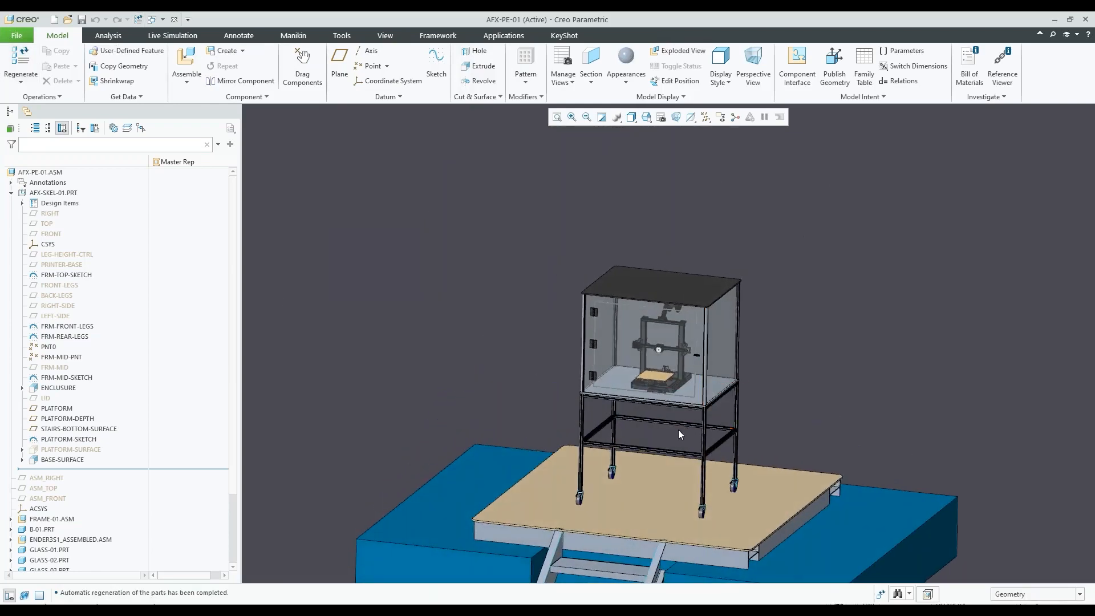
Select the FRM-MID-PNT datum point and inspect its location on the front leg at the middle frame rails
scroll(525, 372, down, 4)
scroll(561, 421, down, 1)
middle_drag(508, 408, 503, 402)
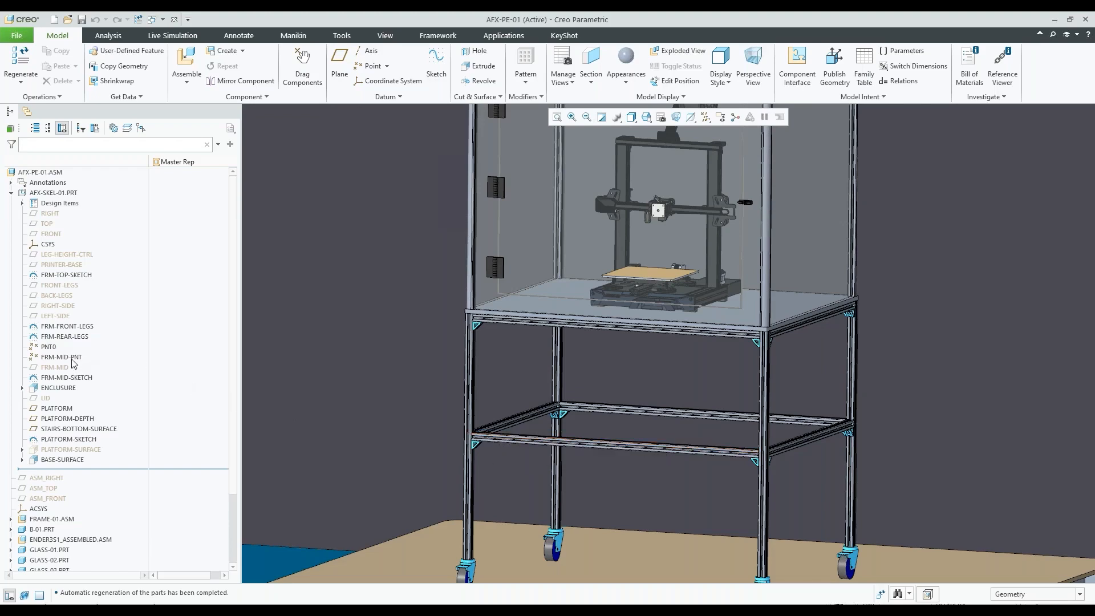
click(61, 357)
key(ctrl+d)
scroll(751, 432, up, 5)
scroll(729, 423, down, 2)
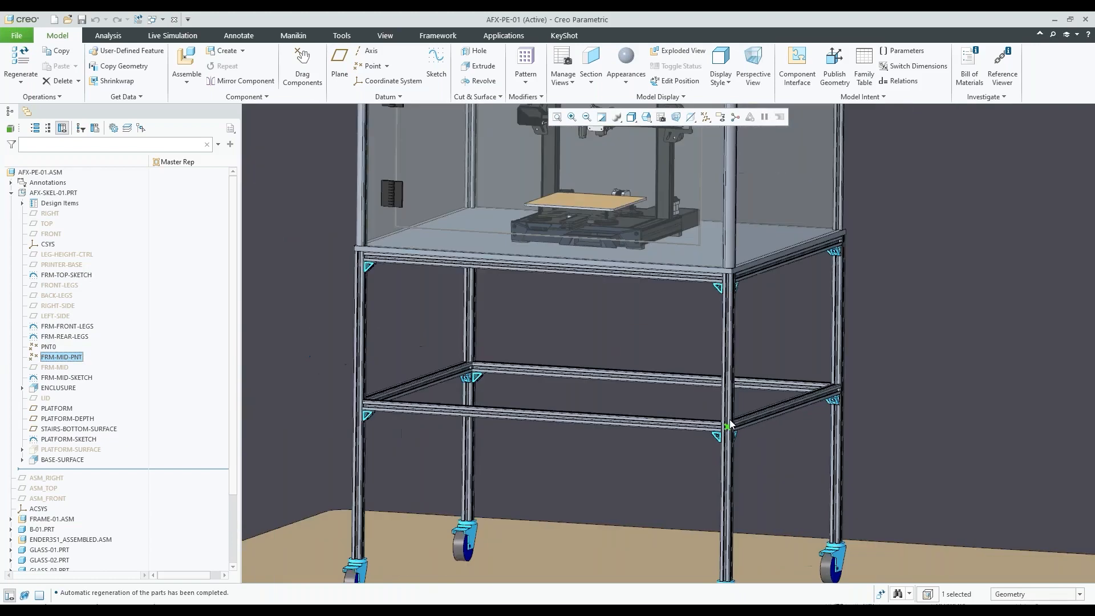
Open the FRM-FRONT-LEGS sketch, examine its leg lines, references and constraints, and quit Sketcher without saving
click(67, 328)
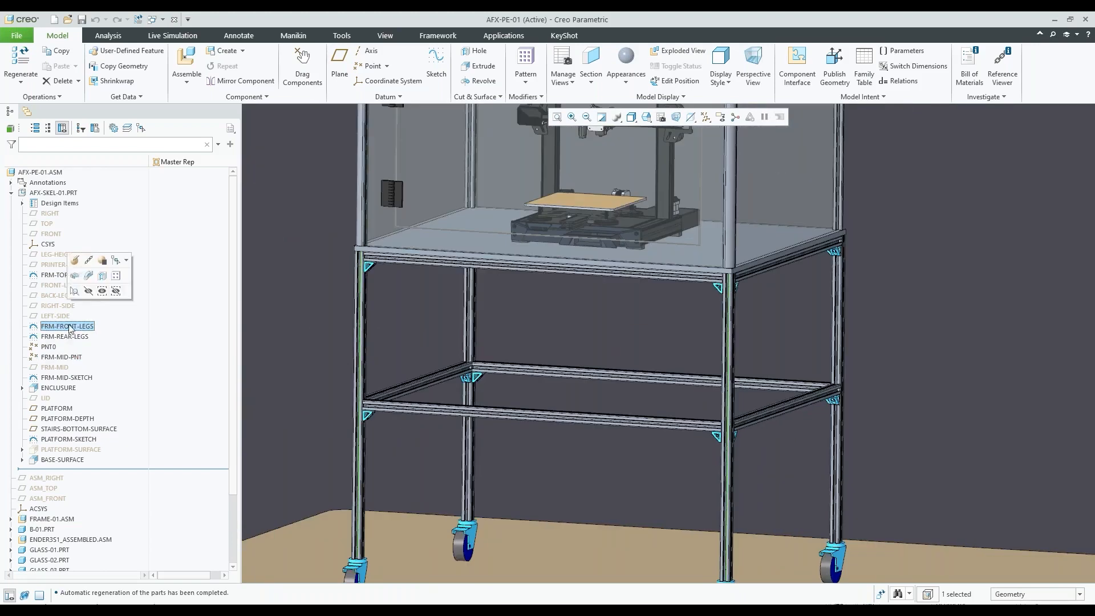
click(85, 260)
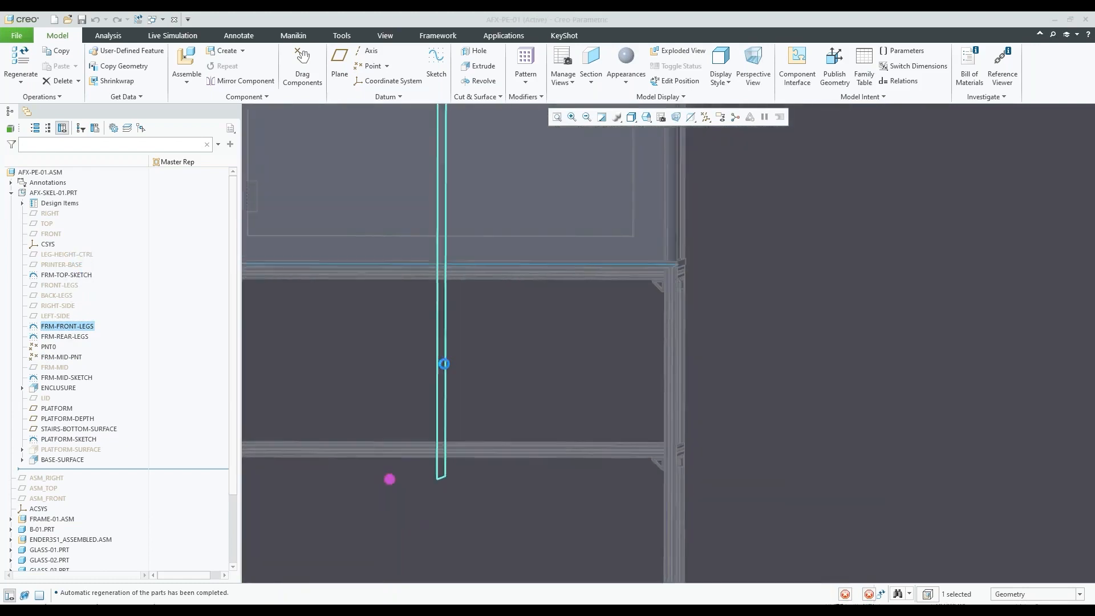
scroll(456, 379, up, 3)
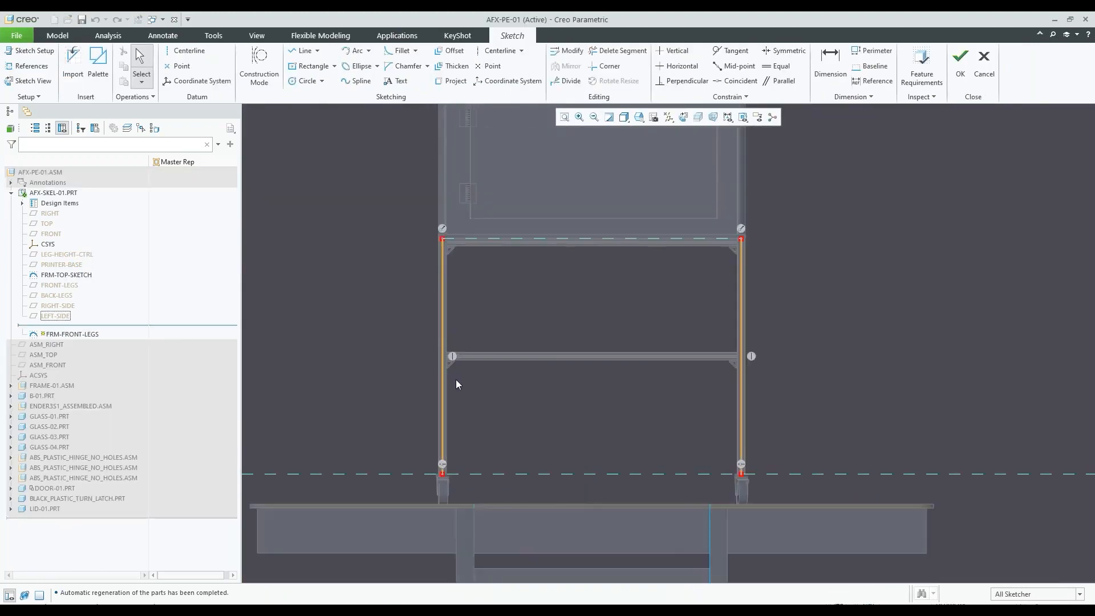
scroll(440, 276, down, 2)
scroll(479, 264, down, 2)
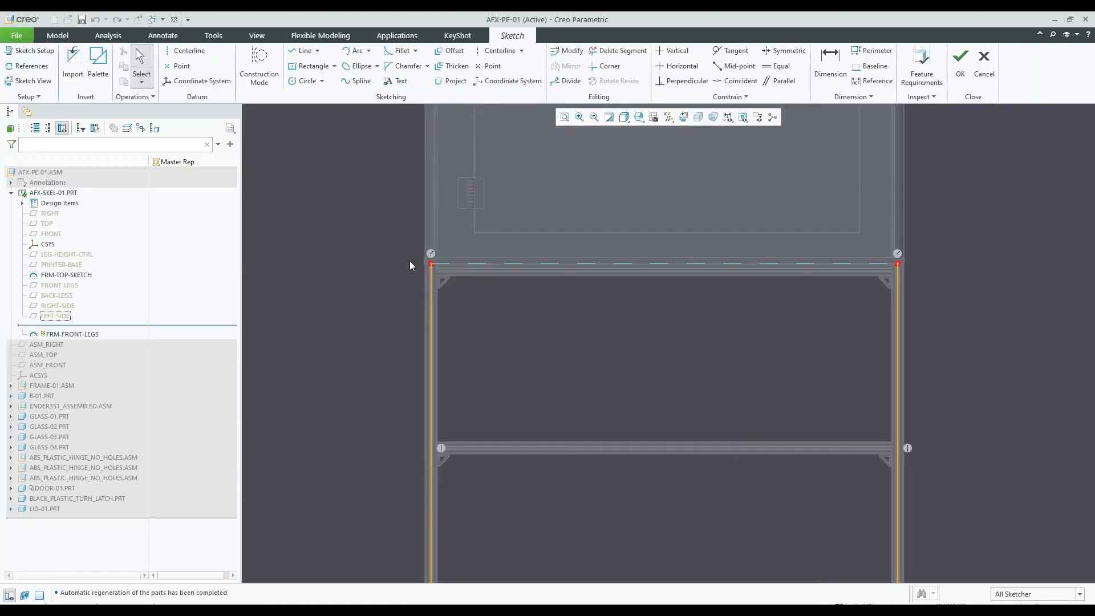
scroll(614, 255, up, 2)
scroll(614, 259, up, 1)
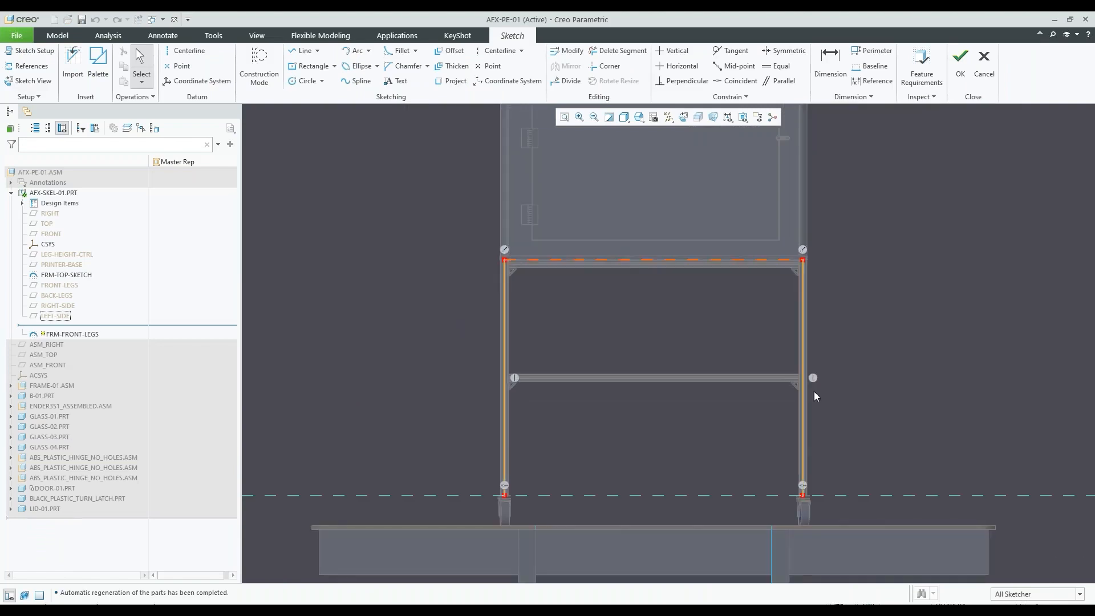
click(983, 64)
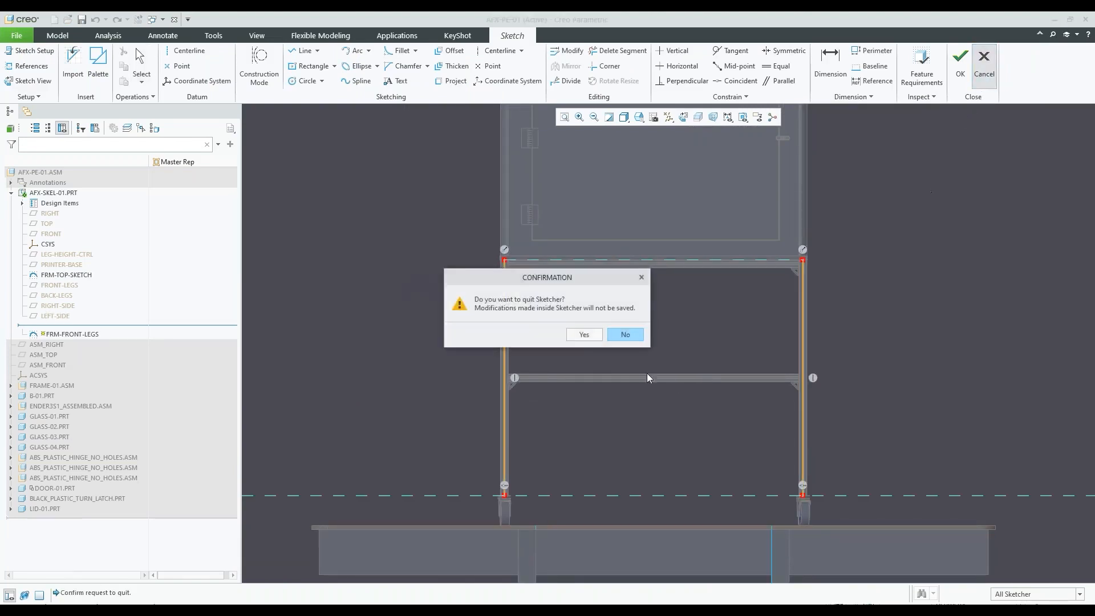
click(583, 335)
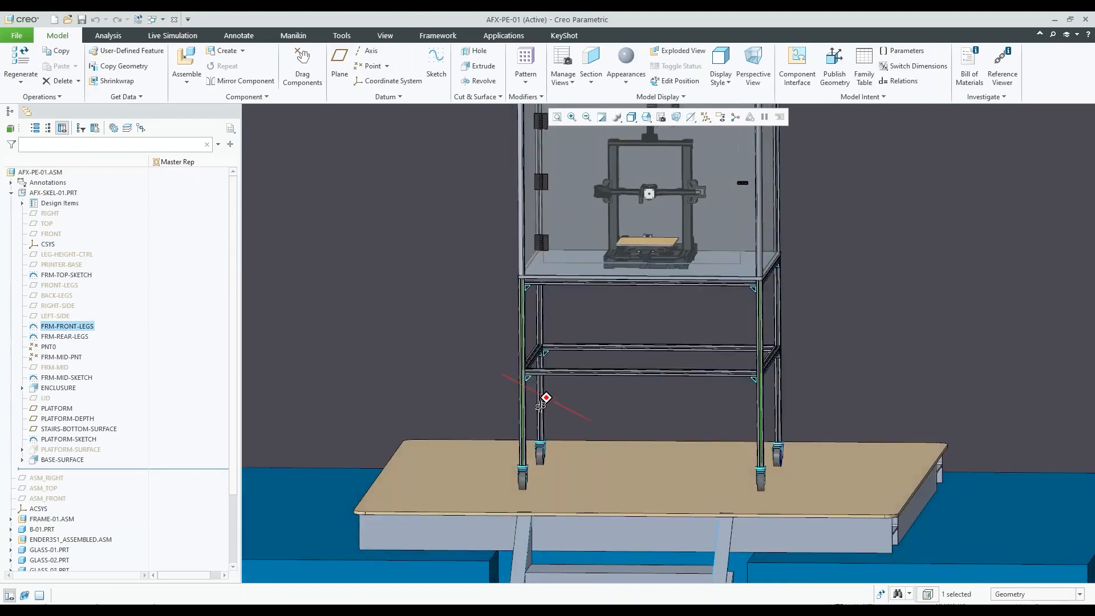
Open the definition of datum point PNT0, inspect its 0.50 placement on the front top rail curve, and close it without changes
click(49, 347)
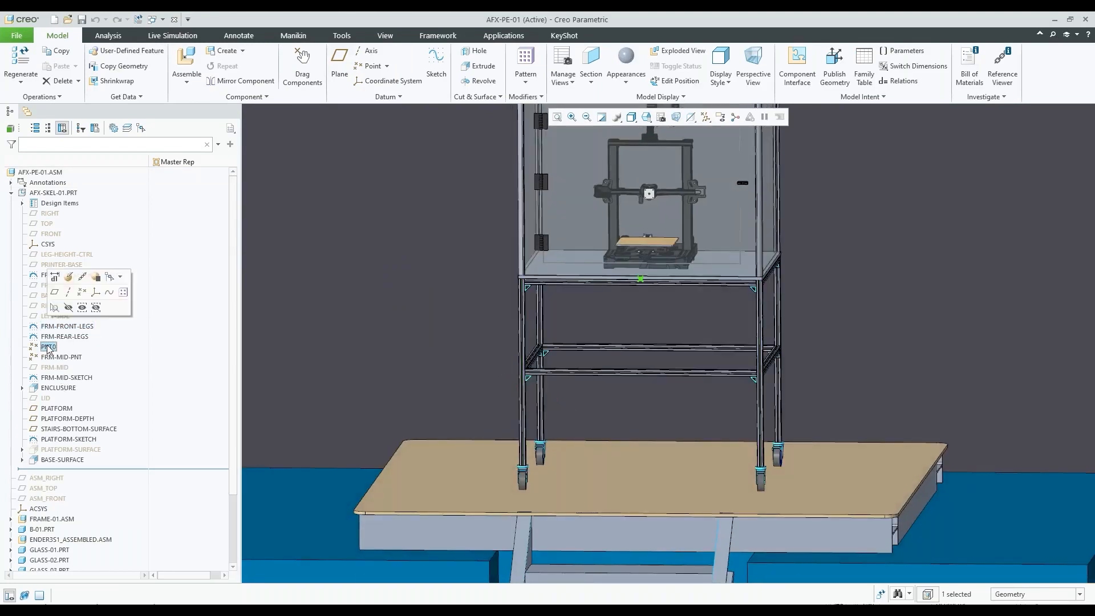
click(94, 276)
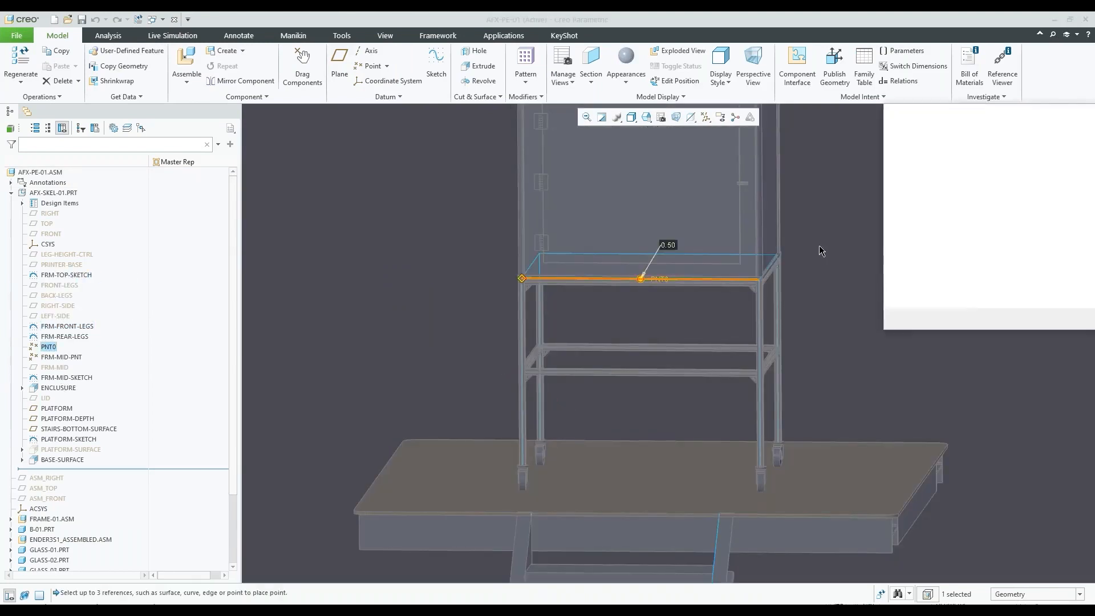
scroll(706, 260, down, 2)
scroll(655, 300, up, 1)
click(1067, 317)
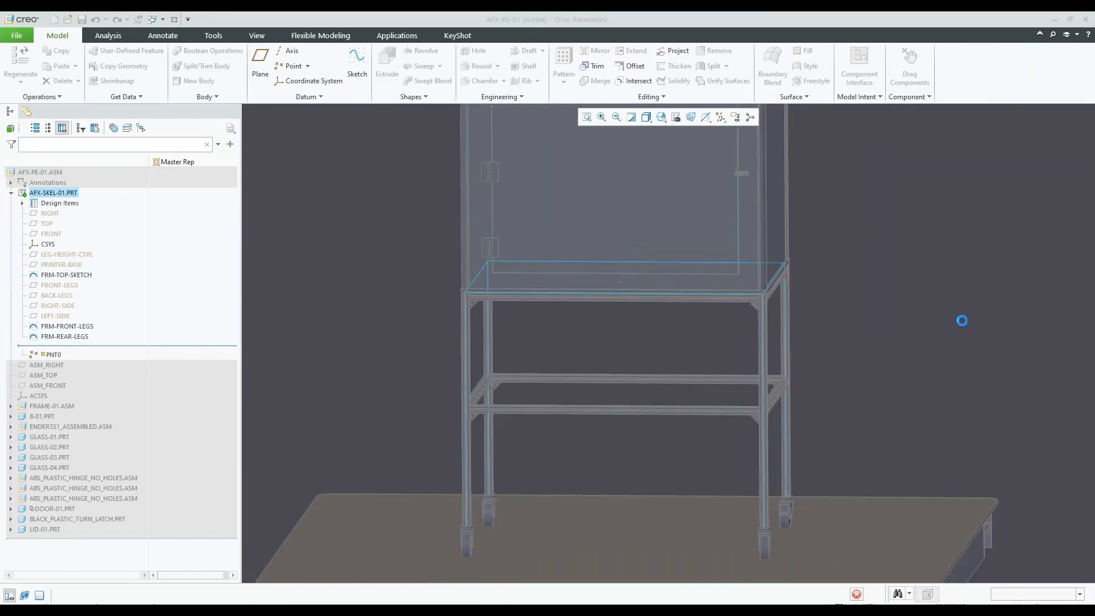
Open the definition of FRM-MID-PNT and inspect its ratio offset along the front leg curve, keeping its settings
click(63, 357)
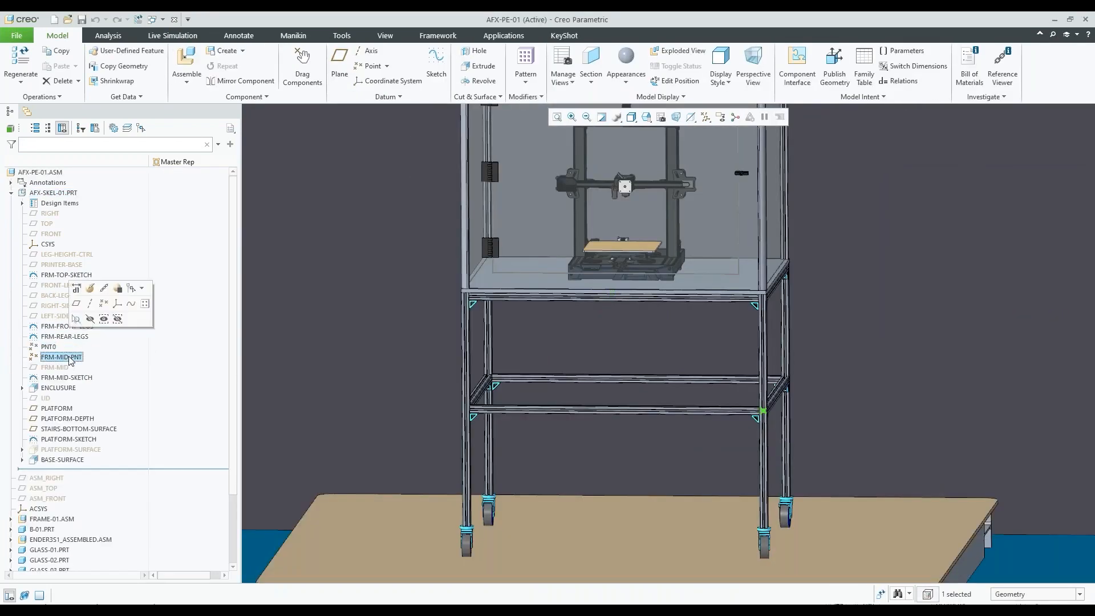
click(93, 291)
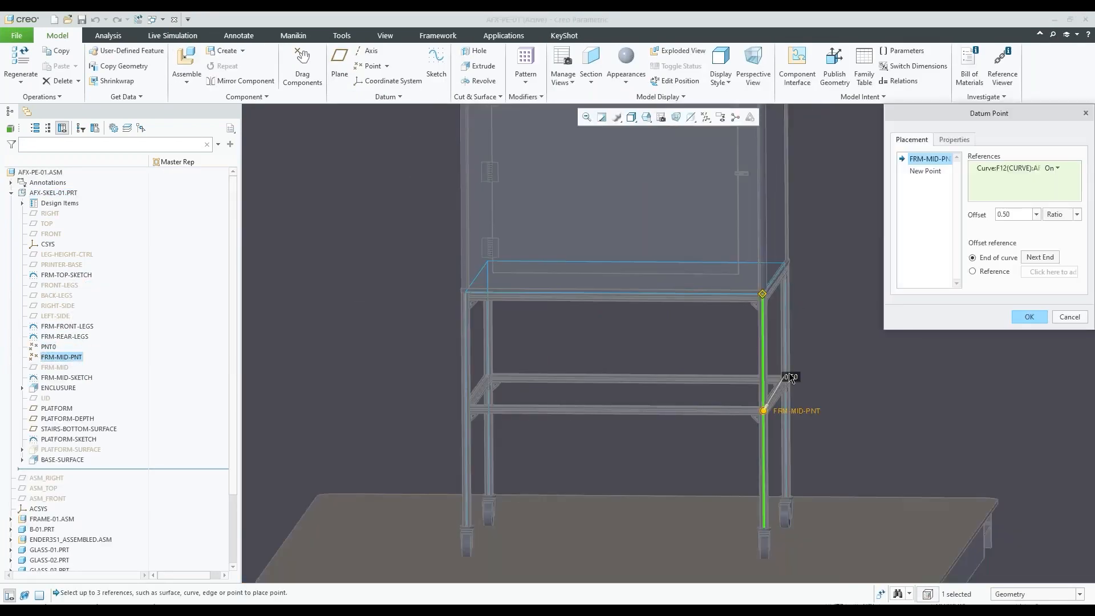
scroll(781, 376, down, 3)
middle_drag(759, 390, 771, 390)
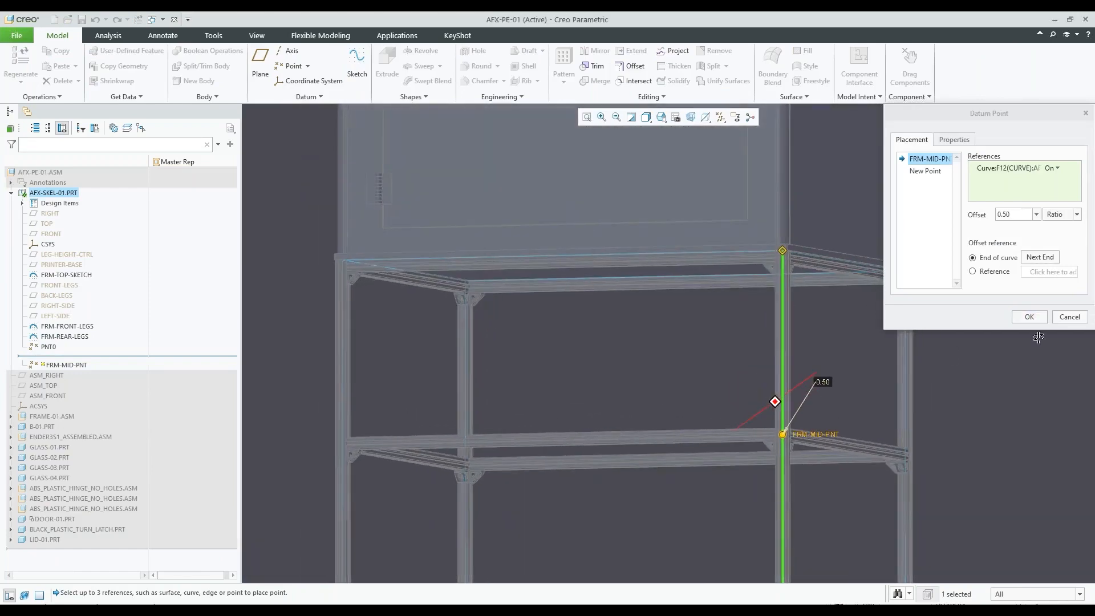
click(1036, 317)
Display the ratio dimension of PNT0 on the front top rail
scroll(730, 331, up, 3)
scroll(741, 317, up, 1)
click(912, 320)
middle_drag(780, 320, 765, 365)
scroll(758, 374, down, 1)
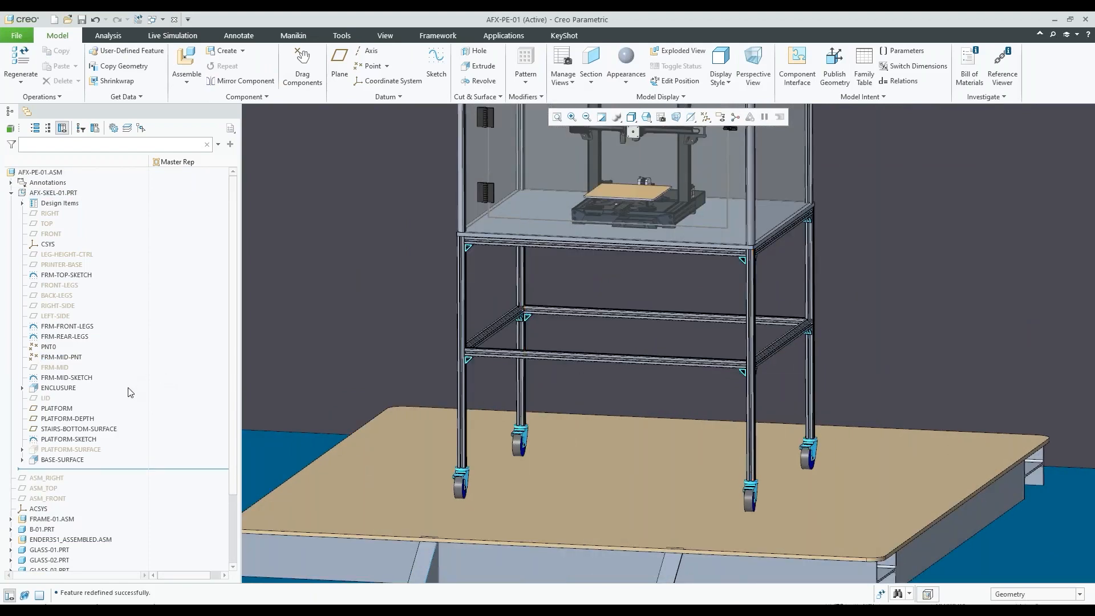
scroll(523, 358, up, 1)
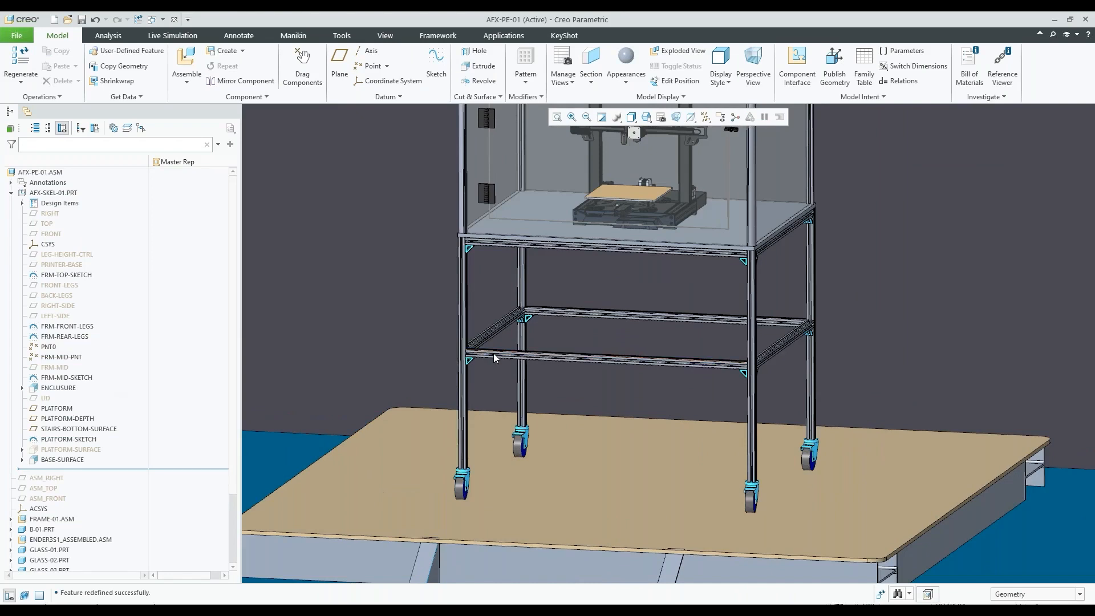
scroll(545, 337, down, 3)
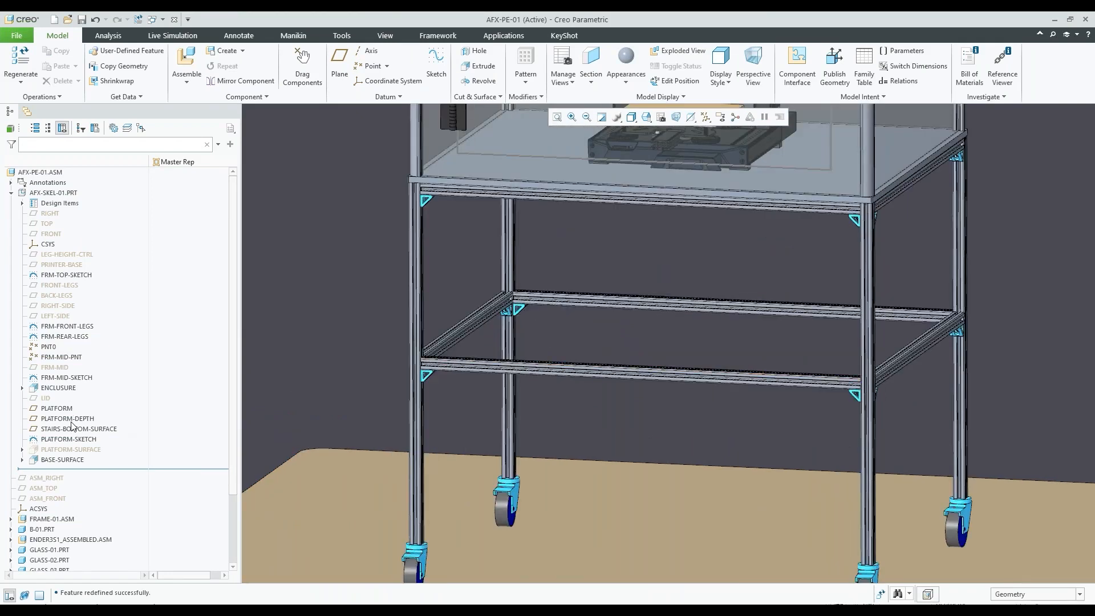
click(50, 347)
click(56, 279)
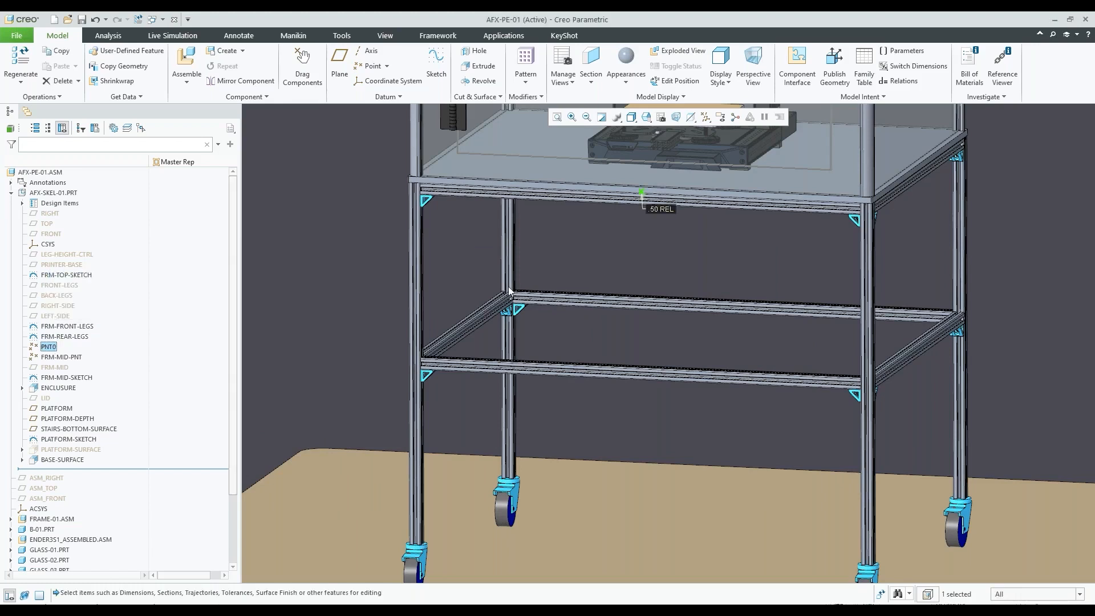
Set the curve length ratio of FRM-MID-PNT to 0.7 and regenerate the assembly to relocate the middle rails
click(61, 358)
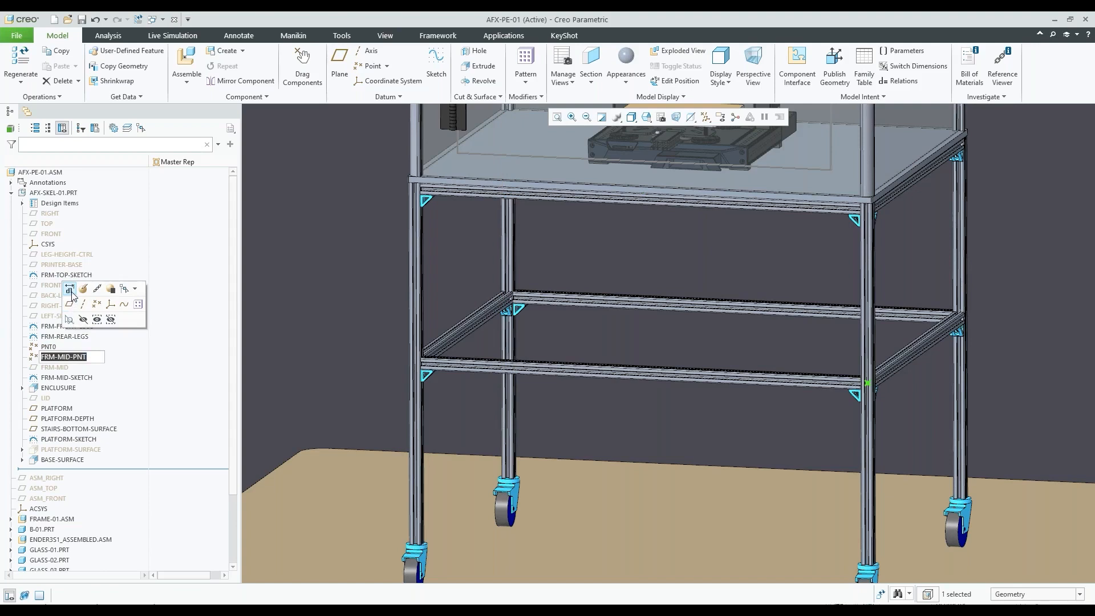
click(73, 297)
double_click(827, 381)
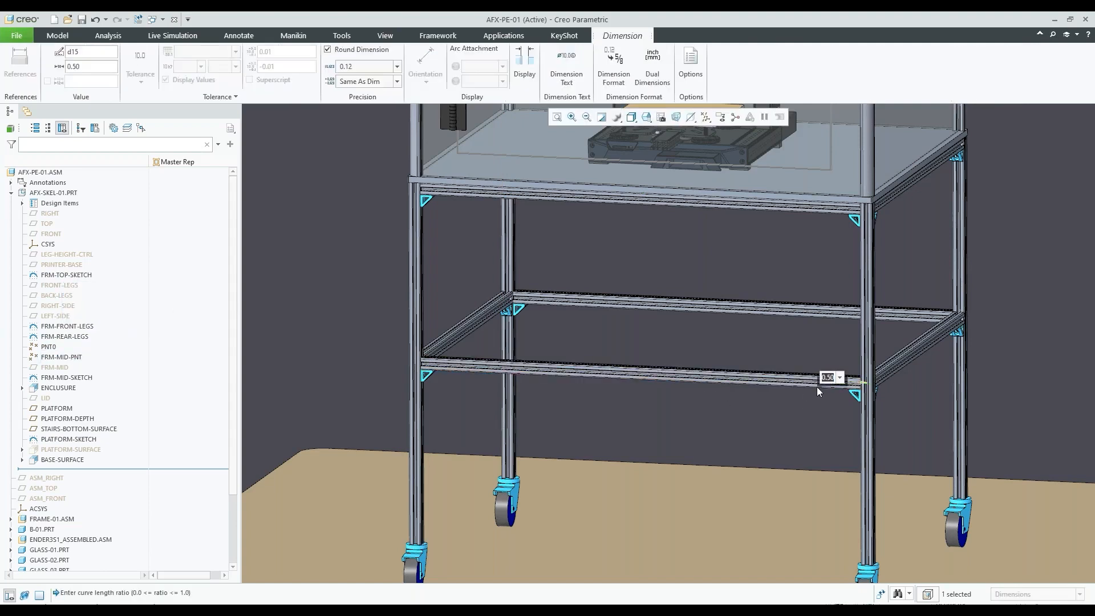
key(BackSpace)
text(.7)
key(Return)
key(ctrl+g)
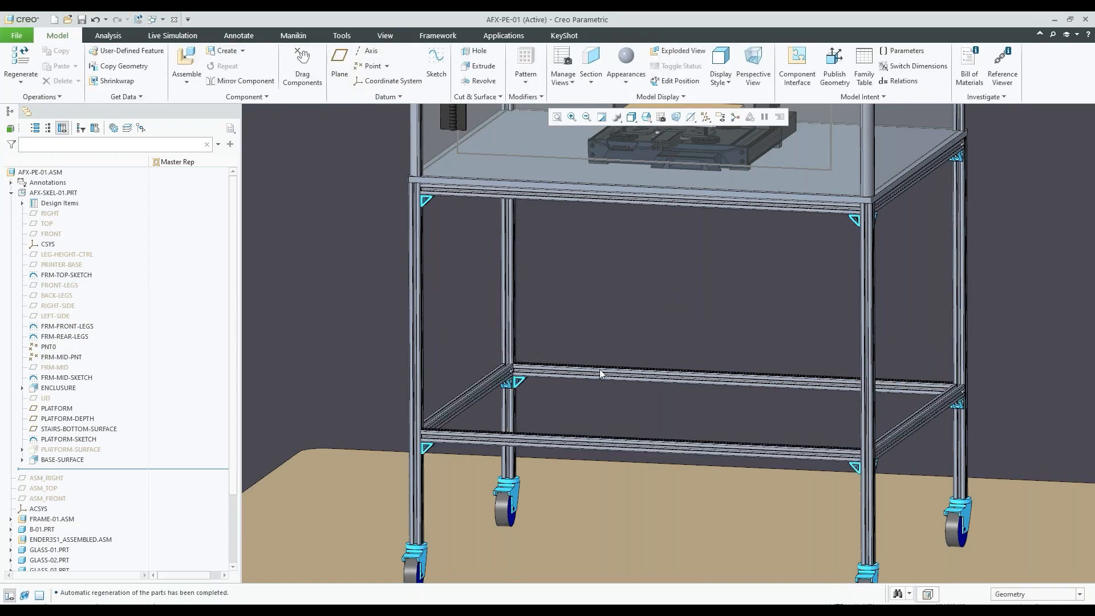
Open the assembly's relations and review those that control the door parameter values and door dimensions
scroll(578, 394, up, 5)
mouse_move(579, 393)
middle_down()
mouse_move(596, 384)
mouse_move(582, 399)
middle_up()
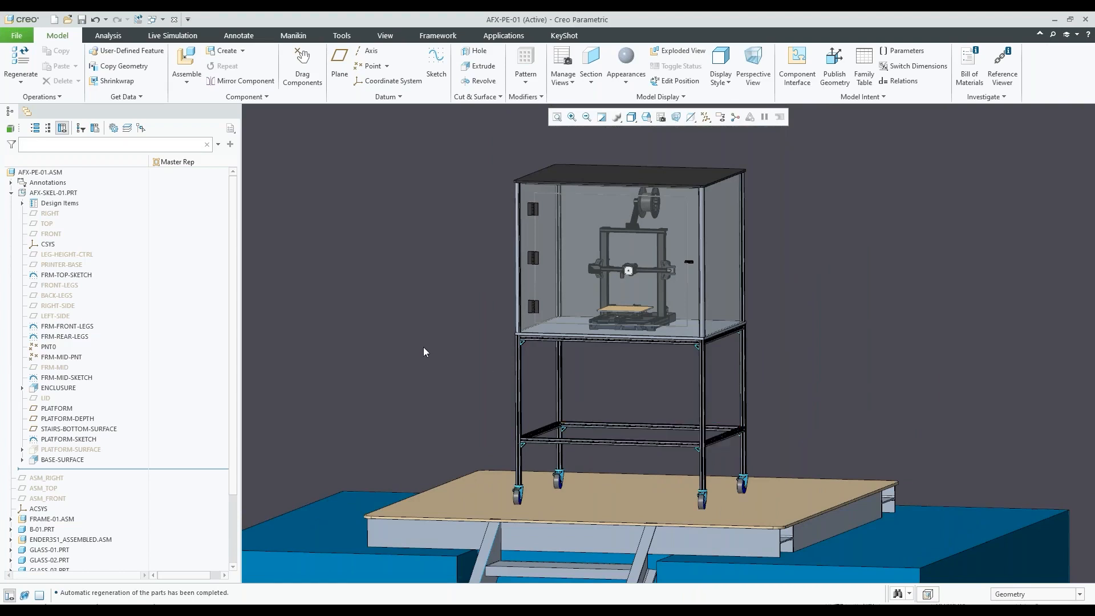
scroll(425, 352, up, 3)
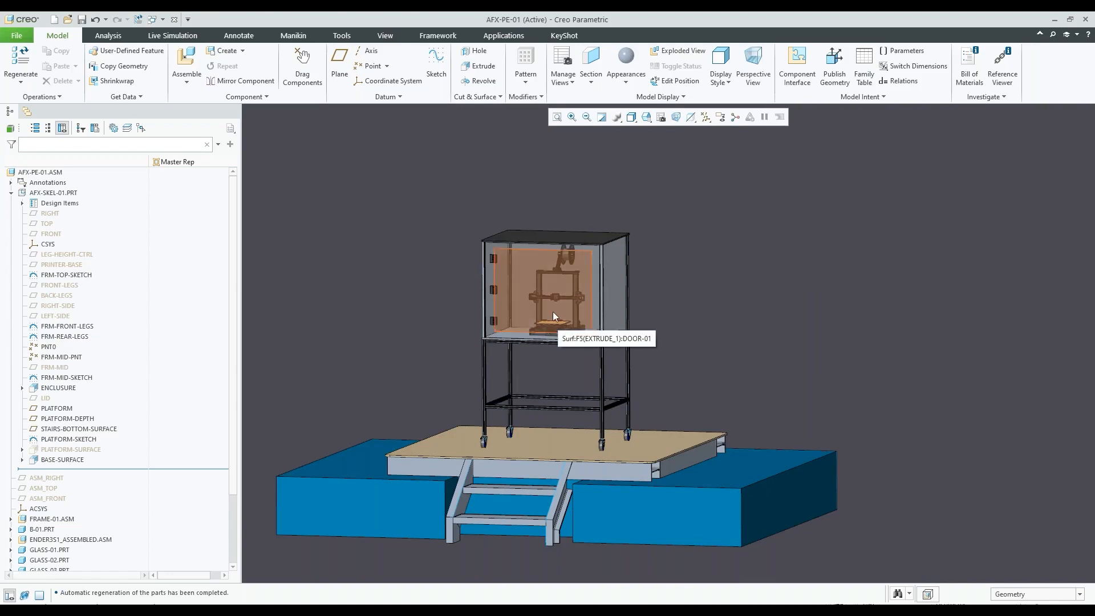
scroll(518, 262, down, 2)
scroll(518, 265, down, 2)
scroll(449, 293, up, 3)
scroll(566, 305, down, 5)
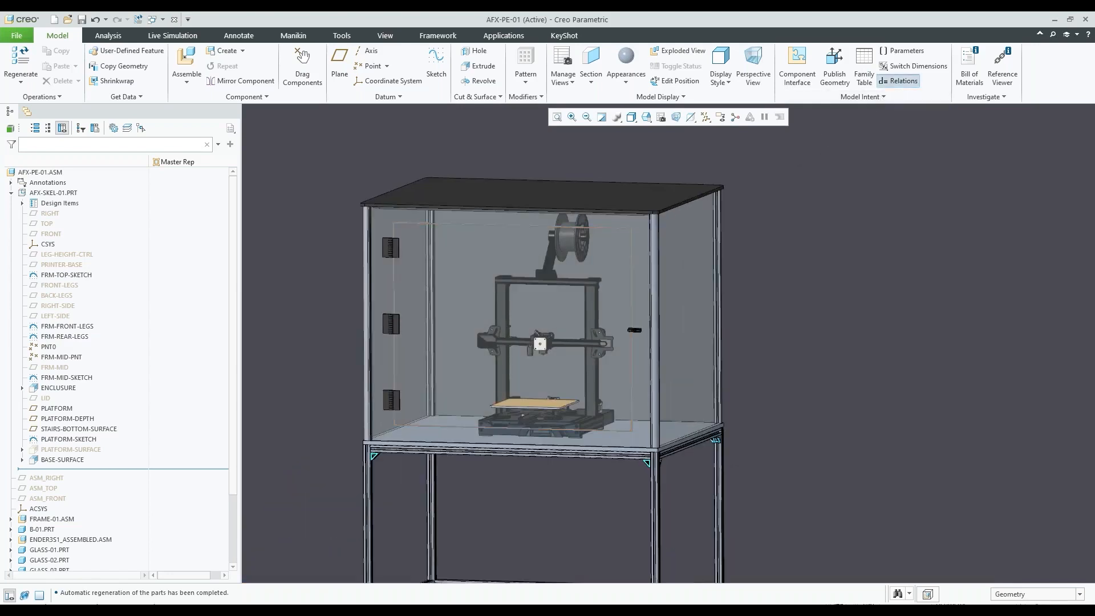
click(898, 80)
drag(773, 30, 922, 57)
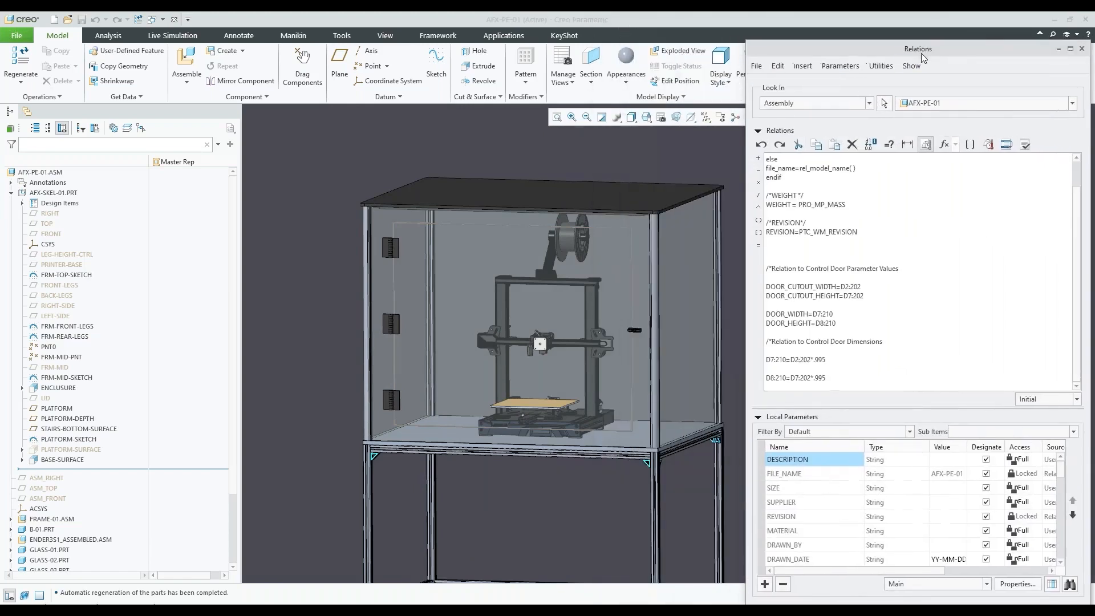
scroll(403, 234, up, 2)
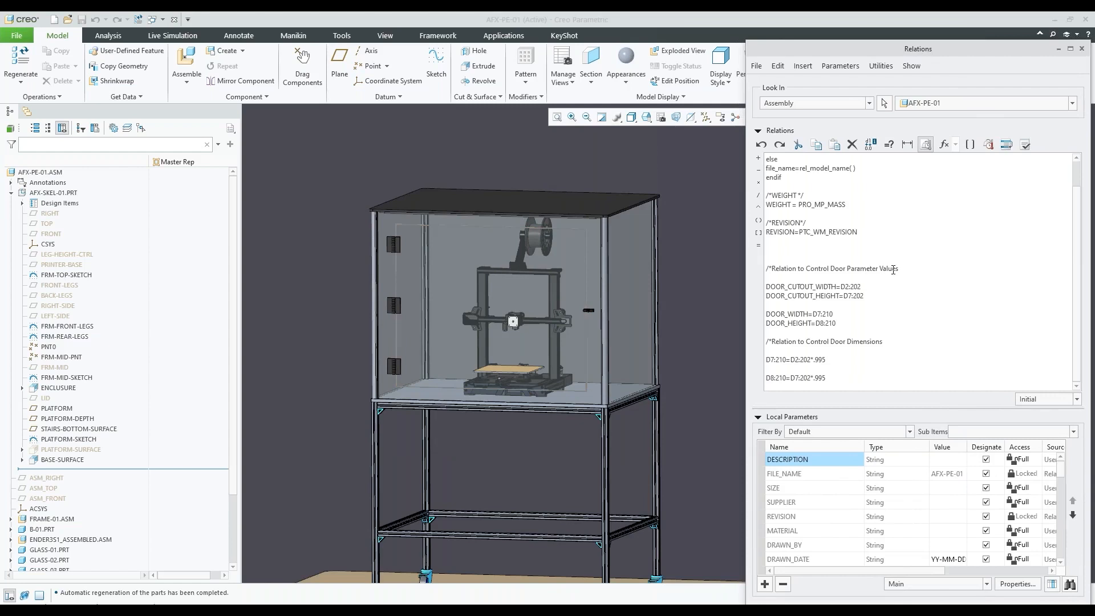
drag(901, 268, 874, 261)
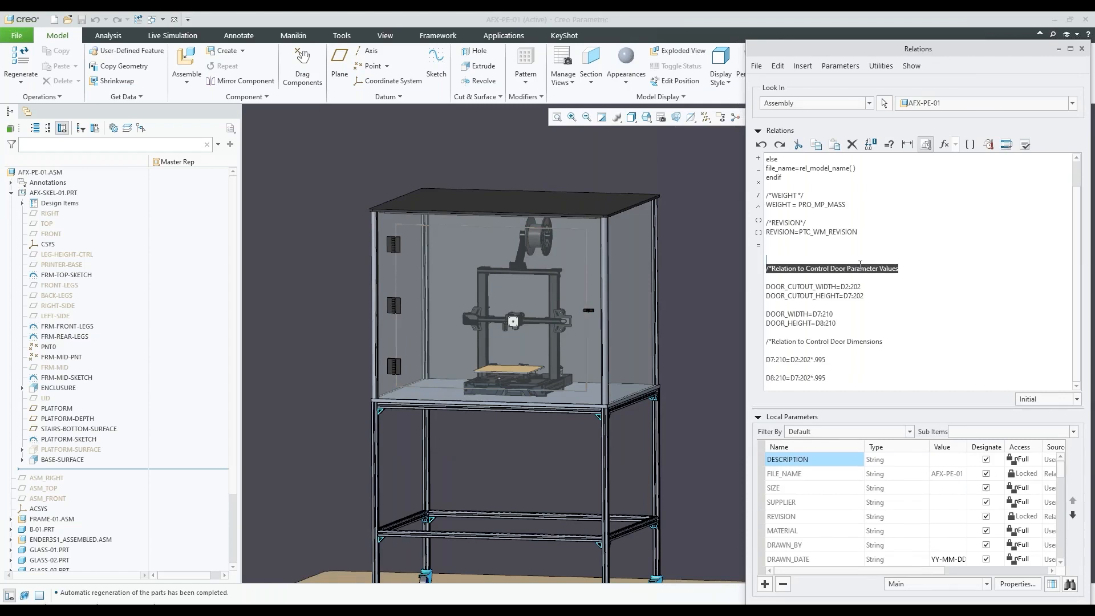
click(915, 266)
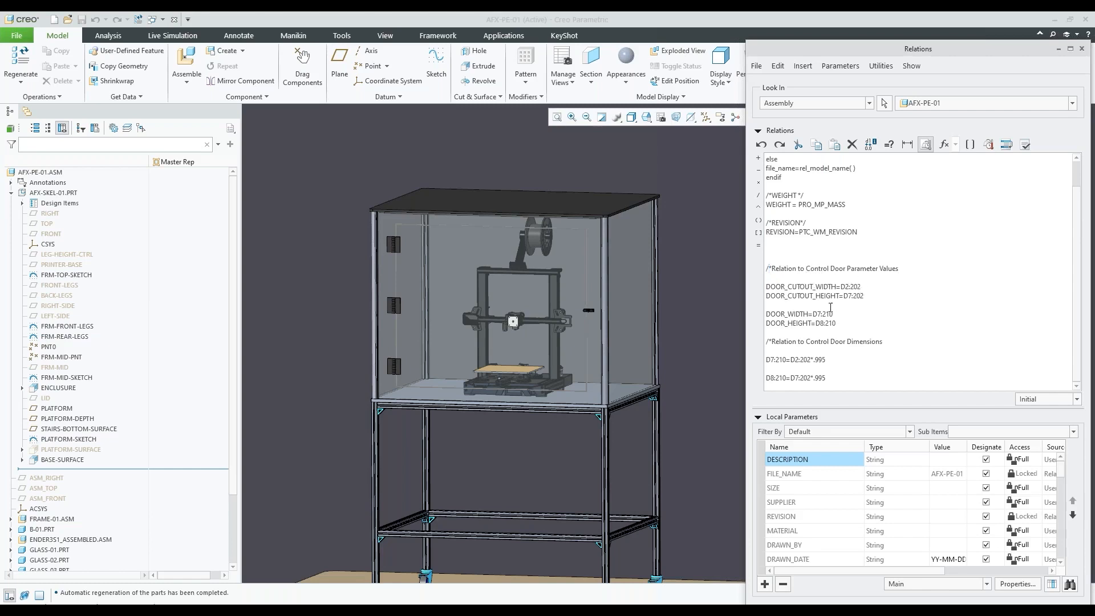
Find DOOR_CUTOUT_WIDTH, DOOR_CUTOUT_HEIGHT, DOOR_WIDTH and DOOR_HEIGHT among the local parameters and inspect their values
scroll(875, 486, down, 6)
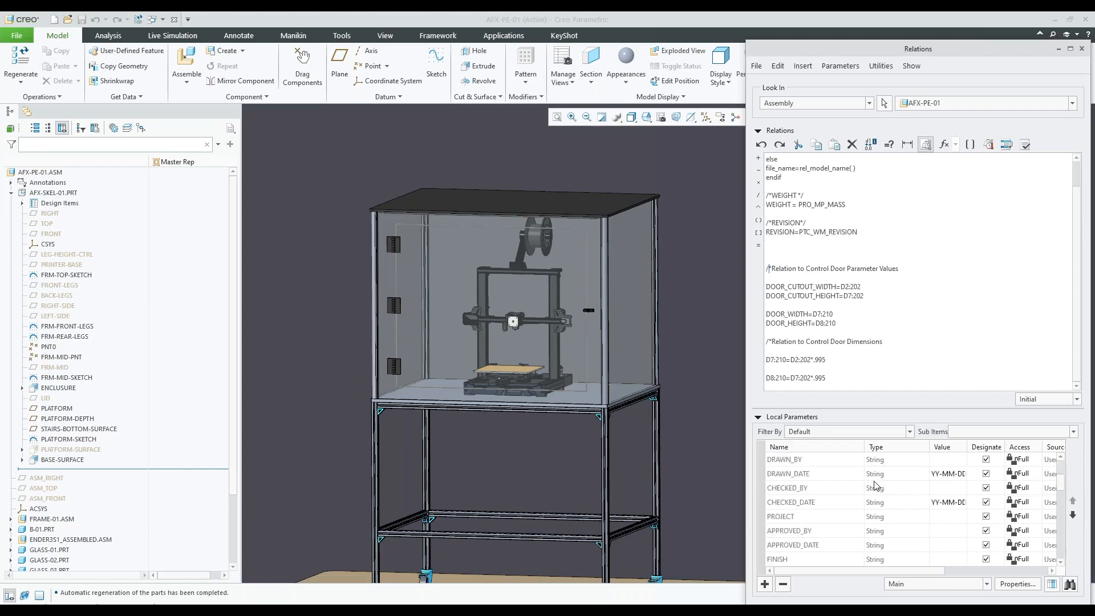
scroll(875, 486, down, 1)
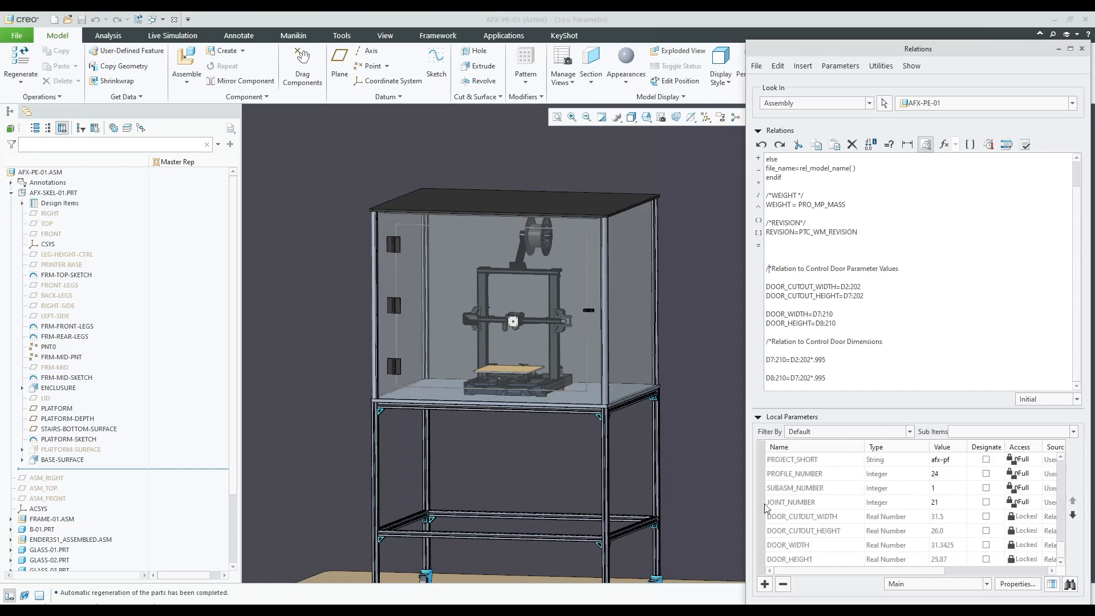
click(800, 518)
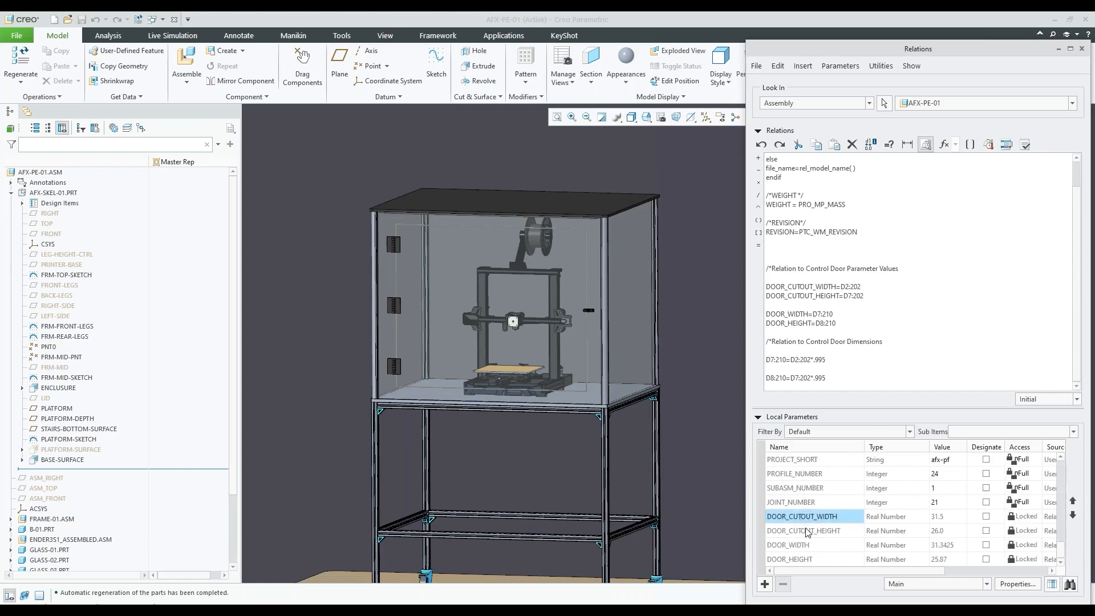
click(804, 529)
click(811, 544)
click(811, 559)
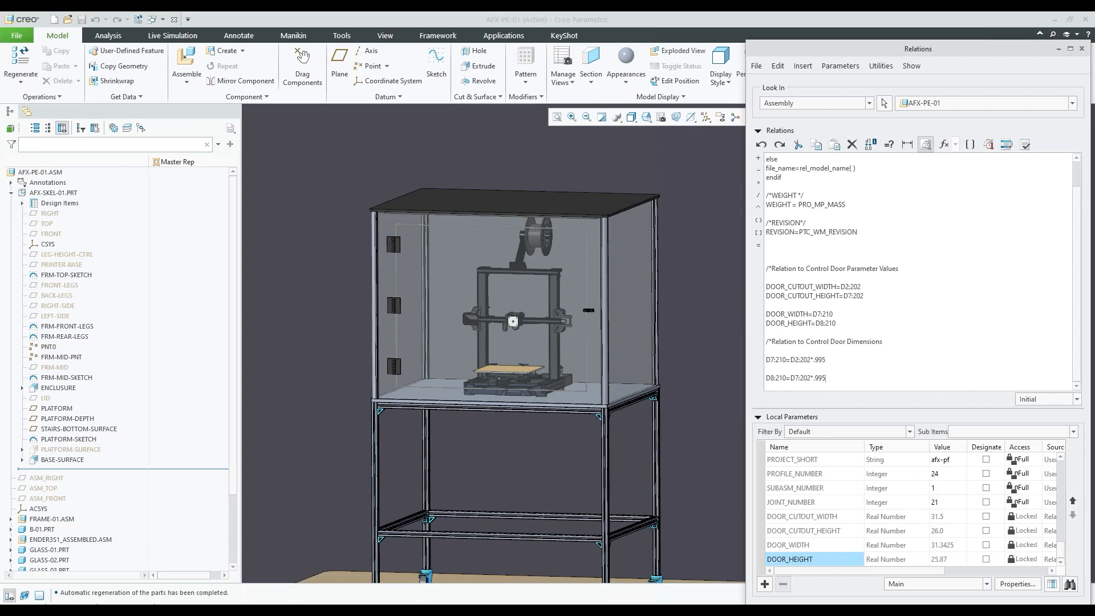
Examine the clearance between the door and its cutout at the upper hinge-side corner, and close the relations
scroll(392, 228, up, 2)
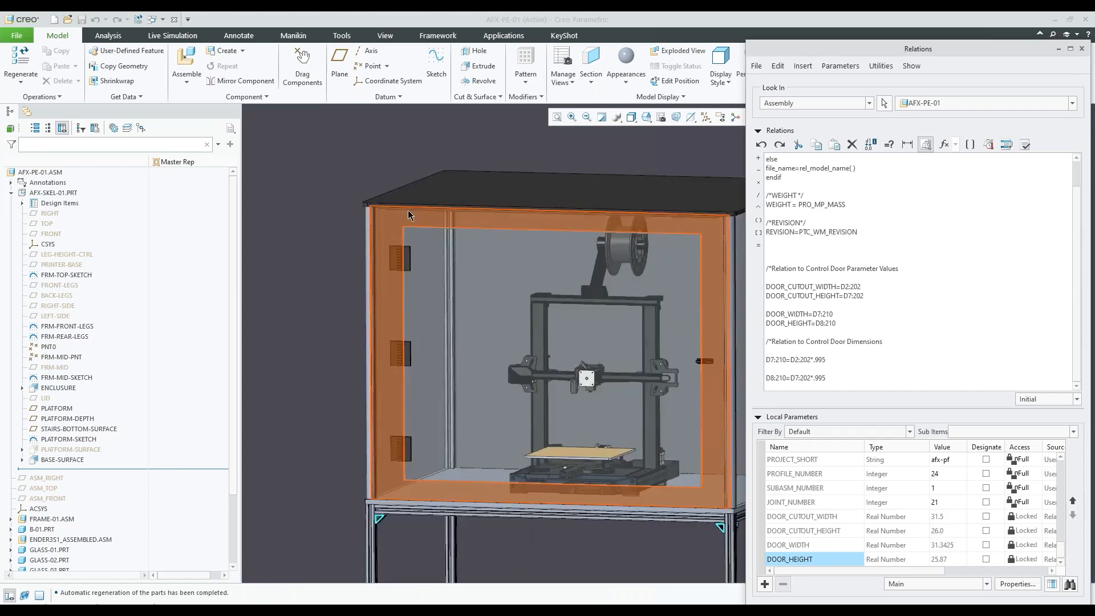
scroll(452, 228, up, 8)
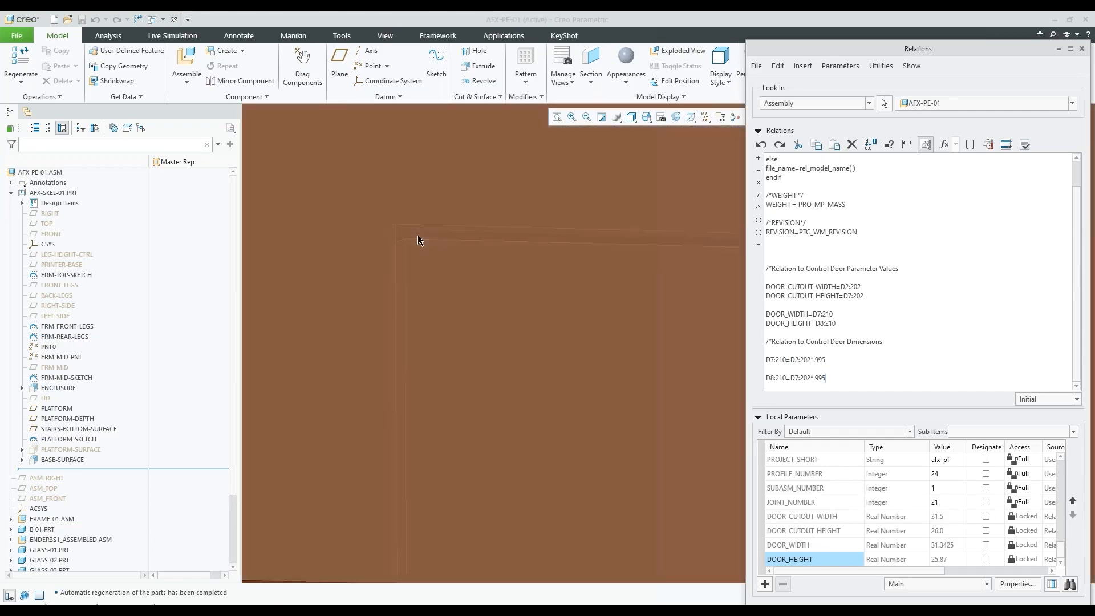
scroll(415, 233, down, 2)
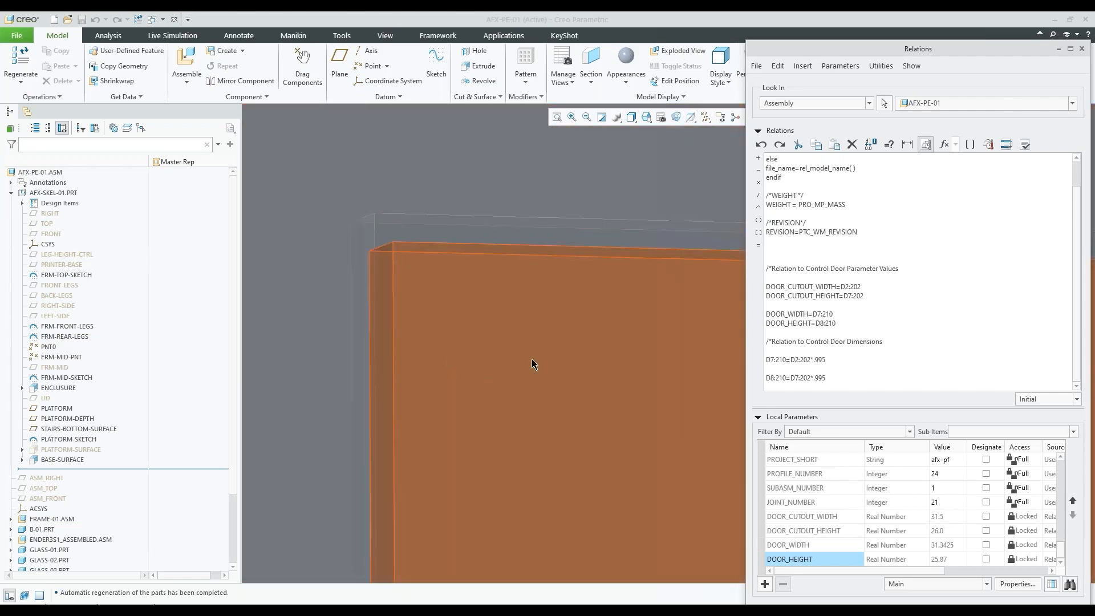
scroll(512, 331, up, 4)
scroll(509, 314, down, 6)
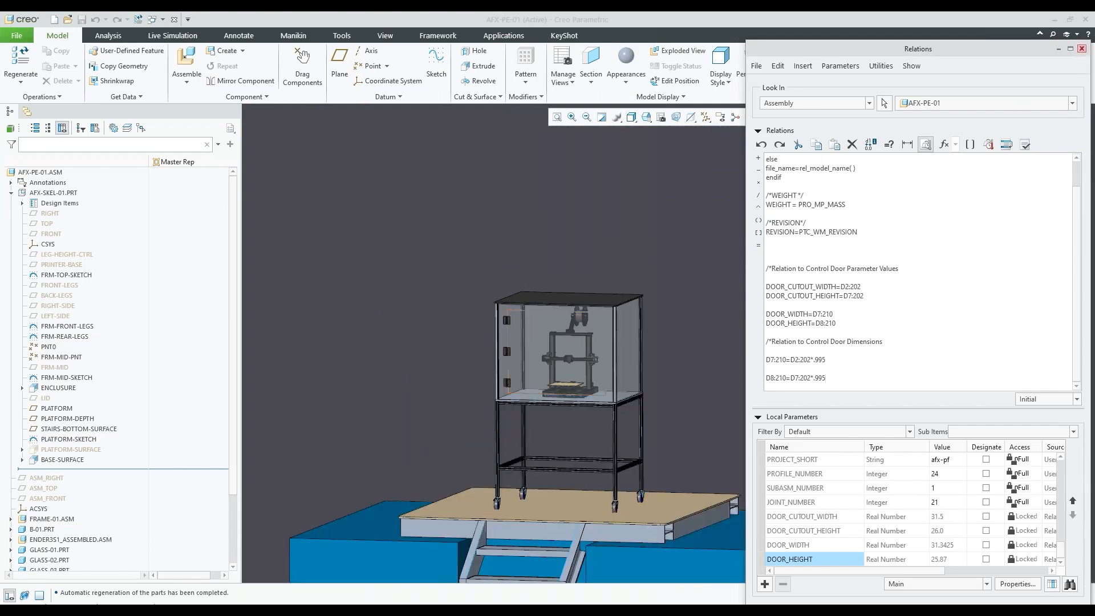
click(1081, 50)
click(935, 361)
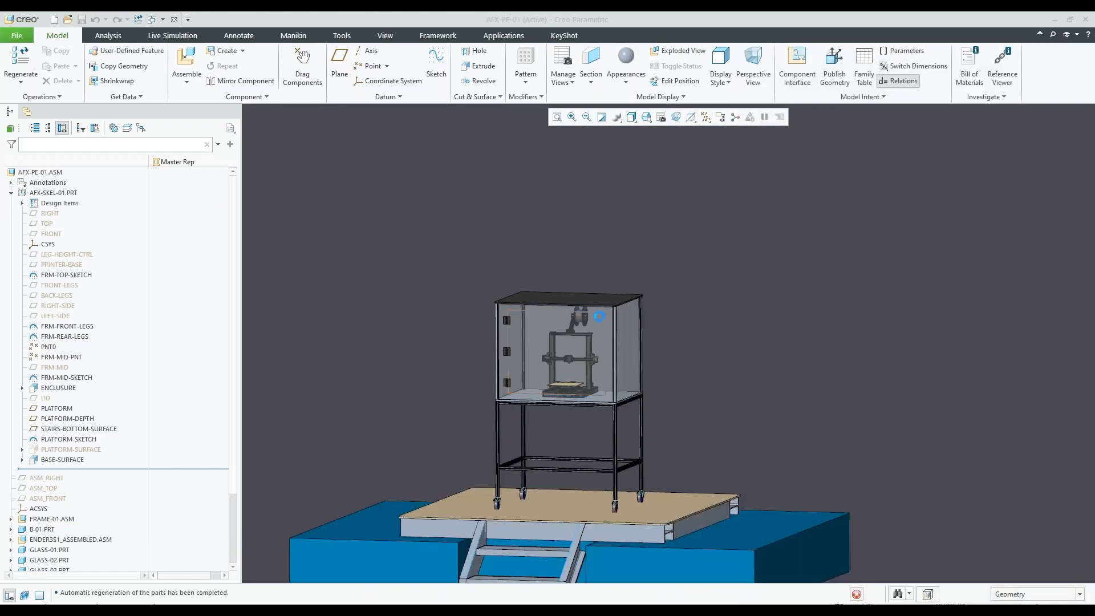
Set the offset of the skeleton's STAIRS-BOTTOM-SURFACE datum plane to 48 and regenerate the assembly to deepen the base and stairs
scroll(600, 336, down, 3)
scroll(589, 384, up, 8)
scroll(607, 375, down, 5)
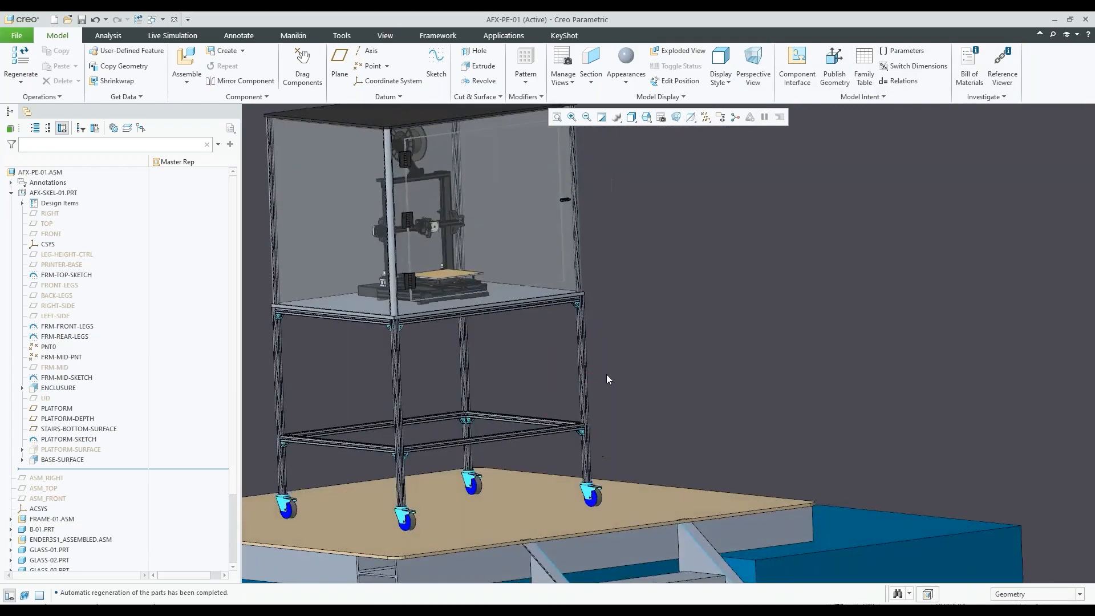
scroll(604, 438, up, 3)
mouse_move(597, 402)
middle_down()
mouse_move(591, 408)
mouse_move(609, 399)
middle_up()
scroll(671, 405, down, 3)
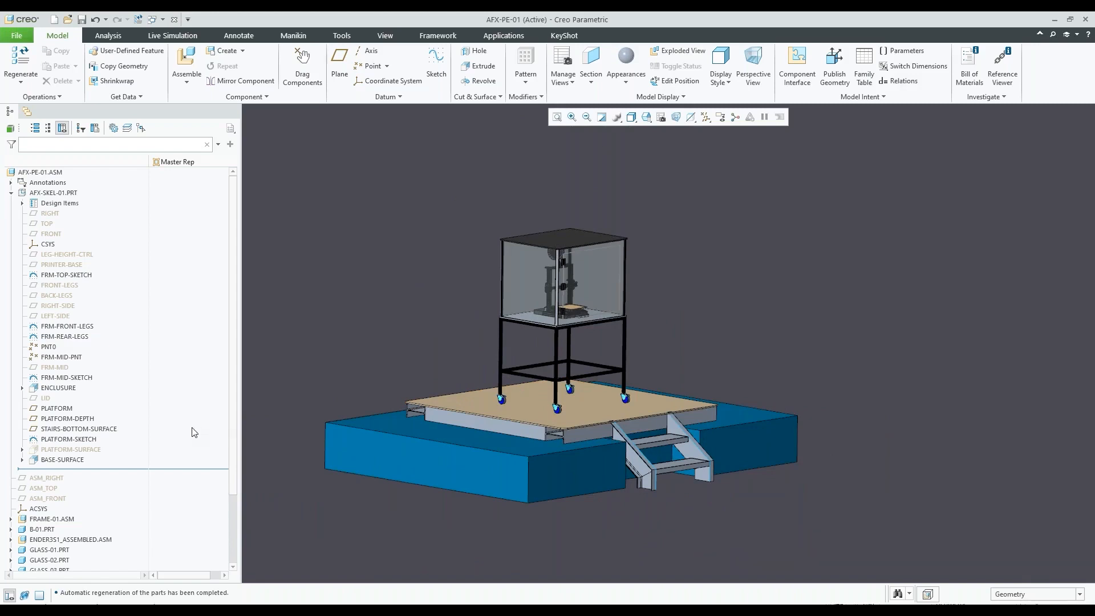
click(67, 428)
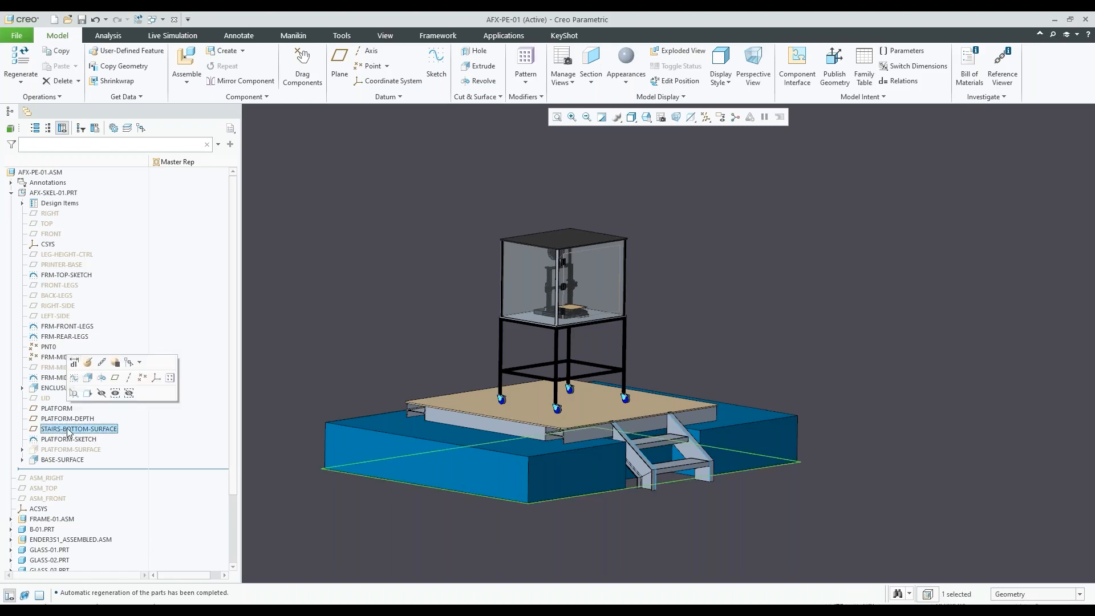
click(74, 365)
scroll(639, 388, up, 1)
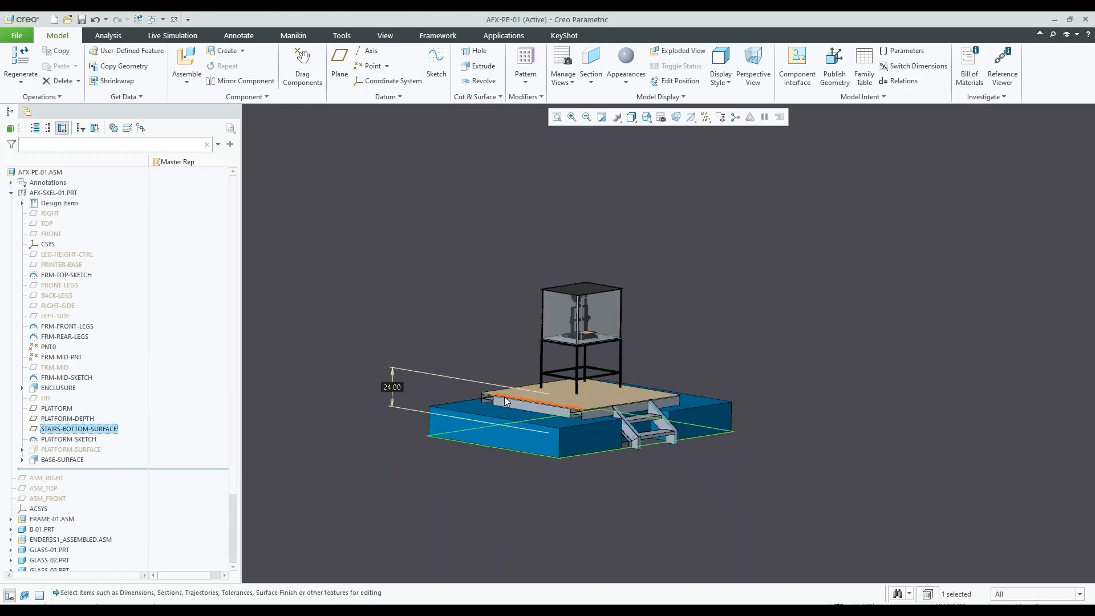
scroll(516, 406, down, 1)
mouse_move(675, 407)
middle_down()
mouse_move(679, 381)
mouse_move(673, 403)
middle_up()
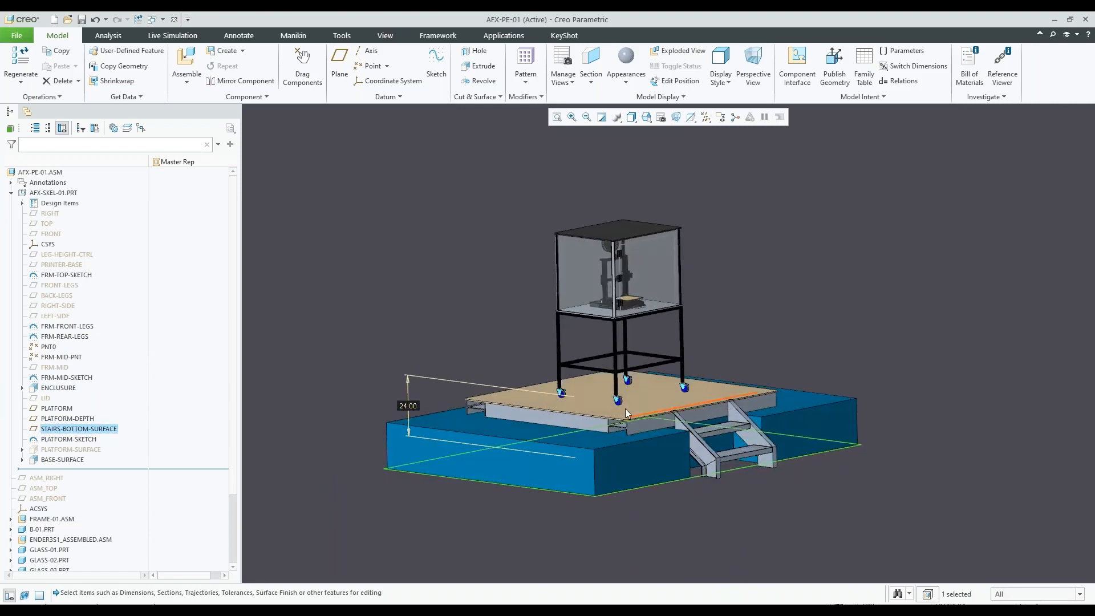
double_click(407, 406)
text(48)
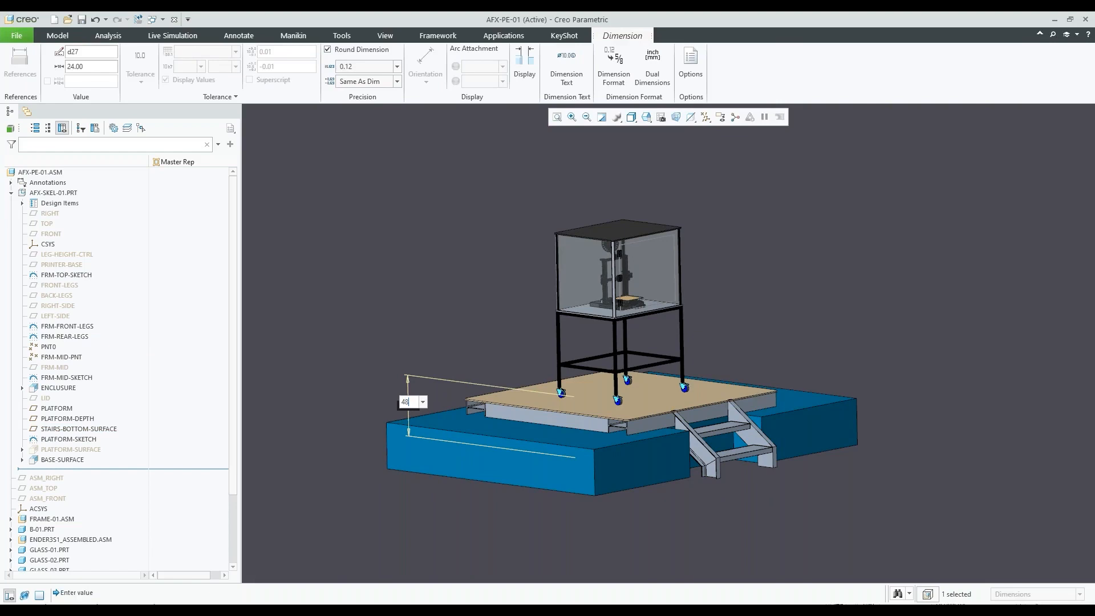
key(Return)
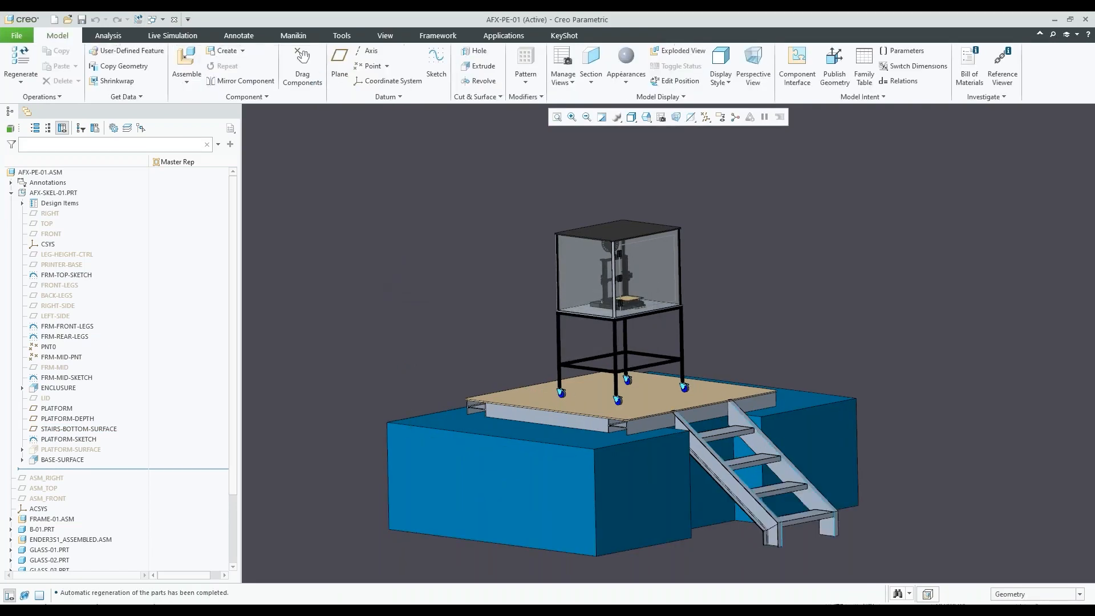
Set the STAIRS-BOTTOM-SURFACE plane's offset to 24 and regenerate the assembly to shorten the stairs
scroll(538, 384, down, 2)
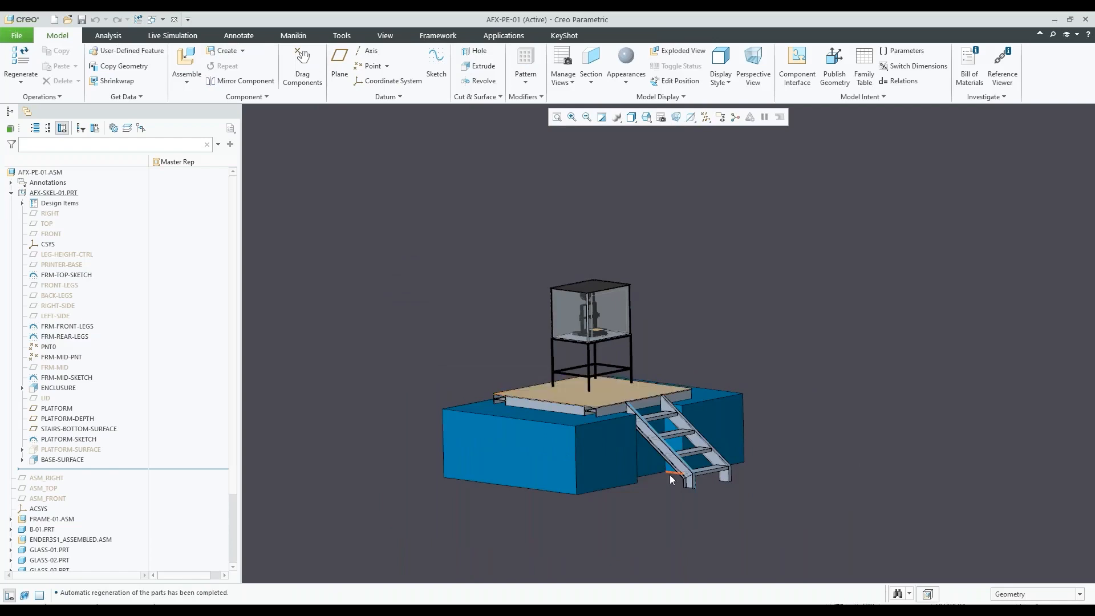
scroll(695, 391, up, 3)
scroll(604, 408, down, 2)
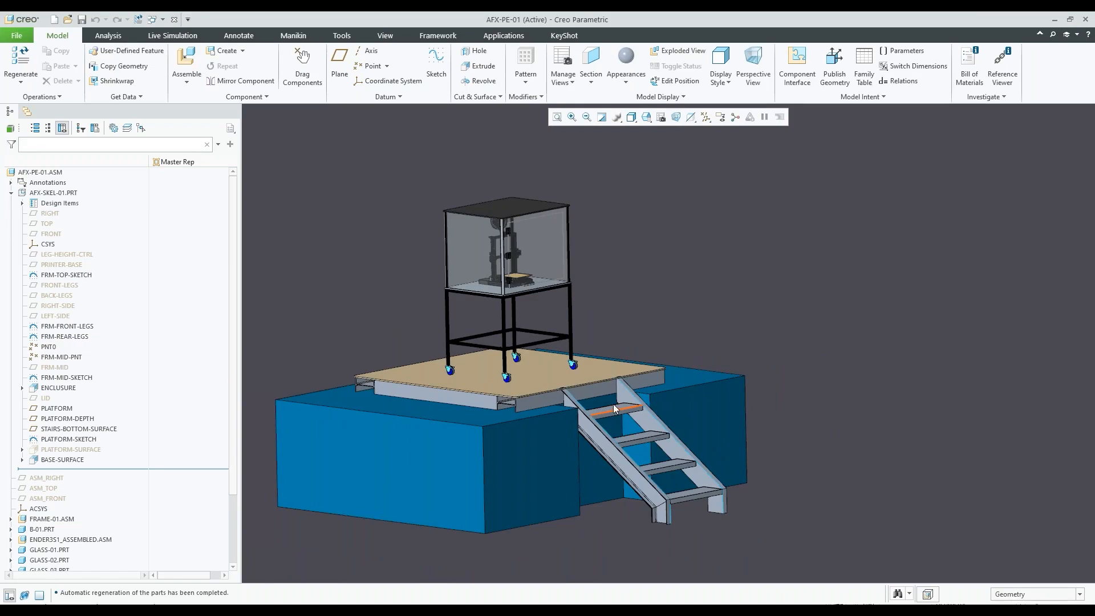
scroll(614, 402, down, 1)
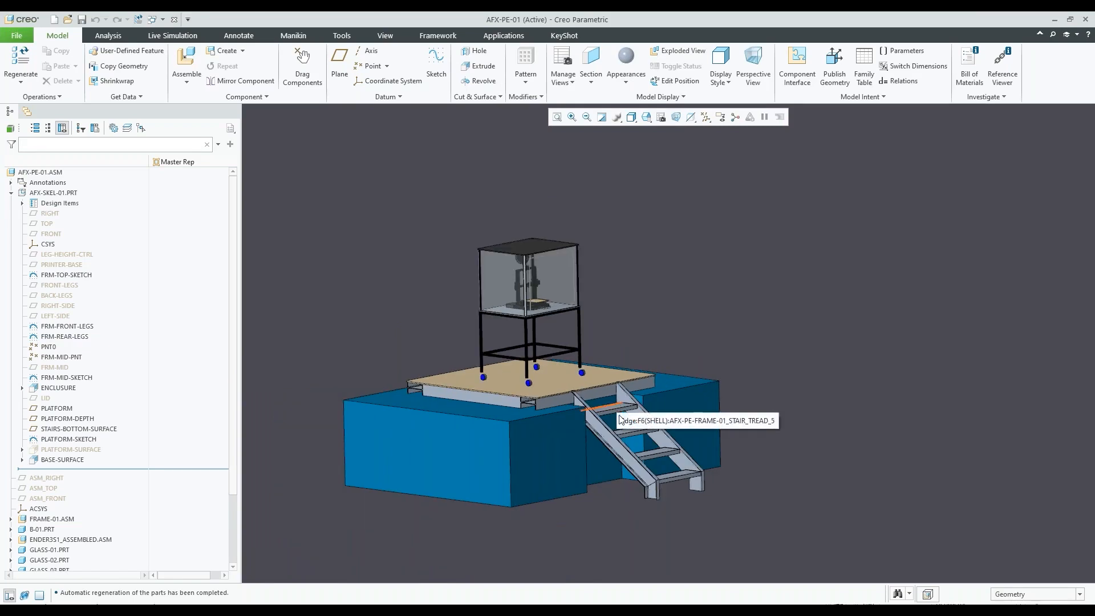
scroll(624, 430, up, 2)
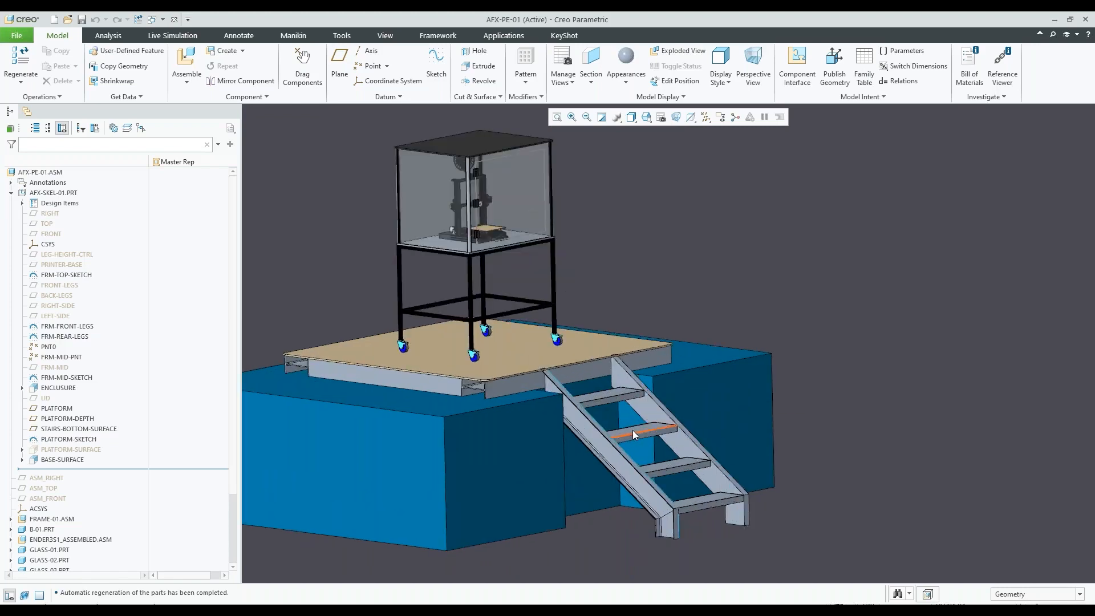
scroll(678, 473, down, 1)
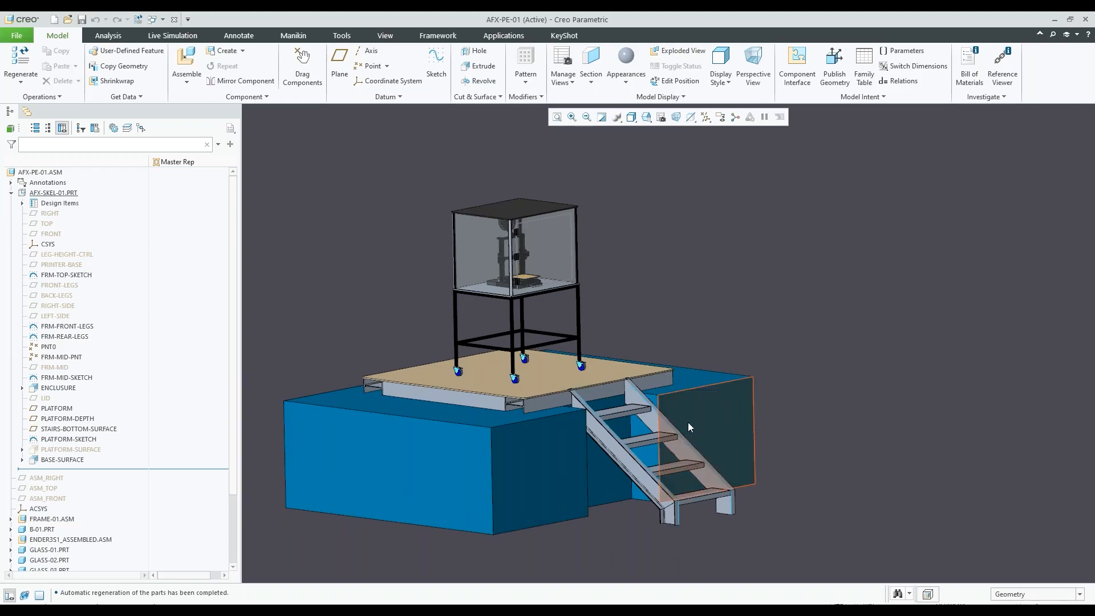
click(94, 430)
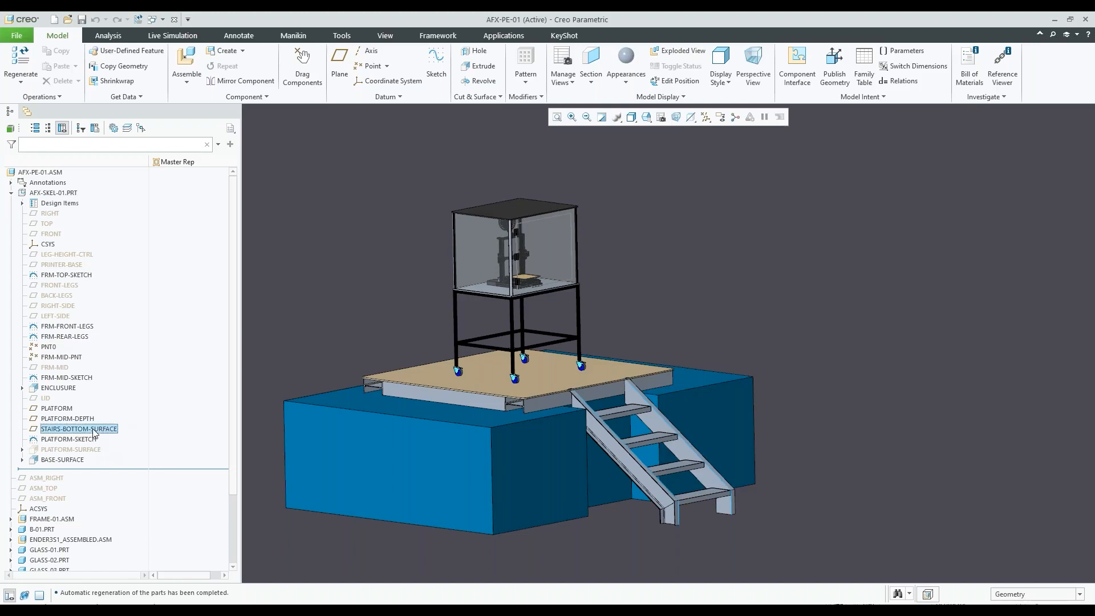
click(99, 362)
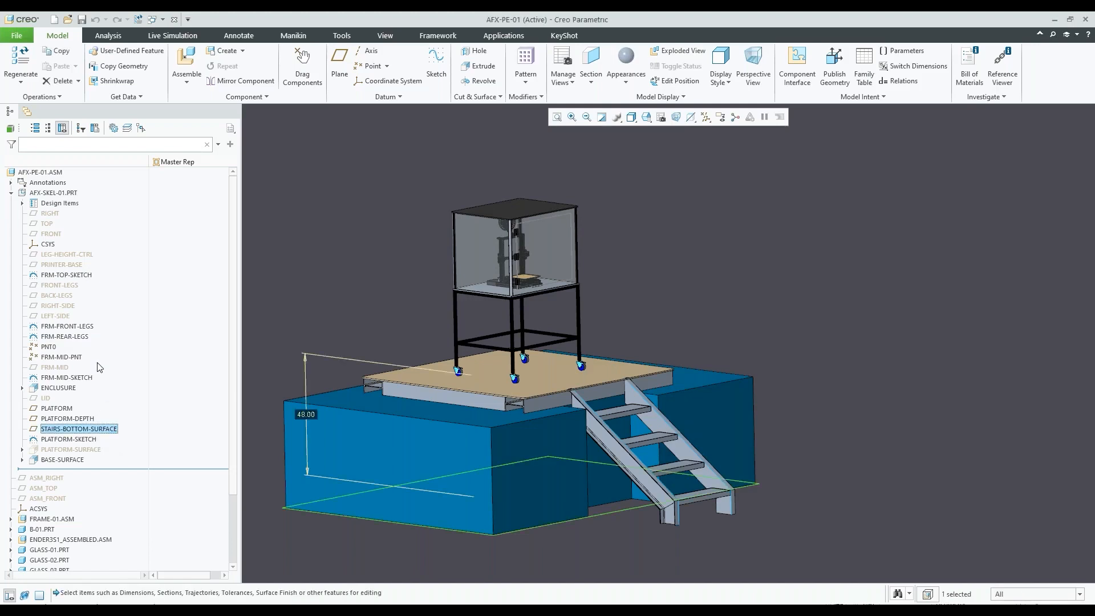
double_click(306, 415)
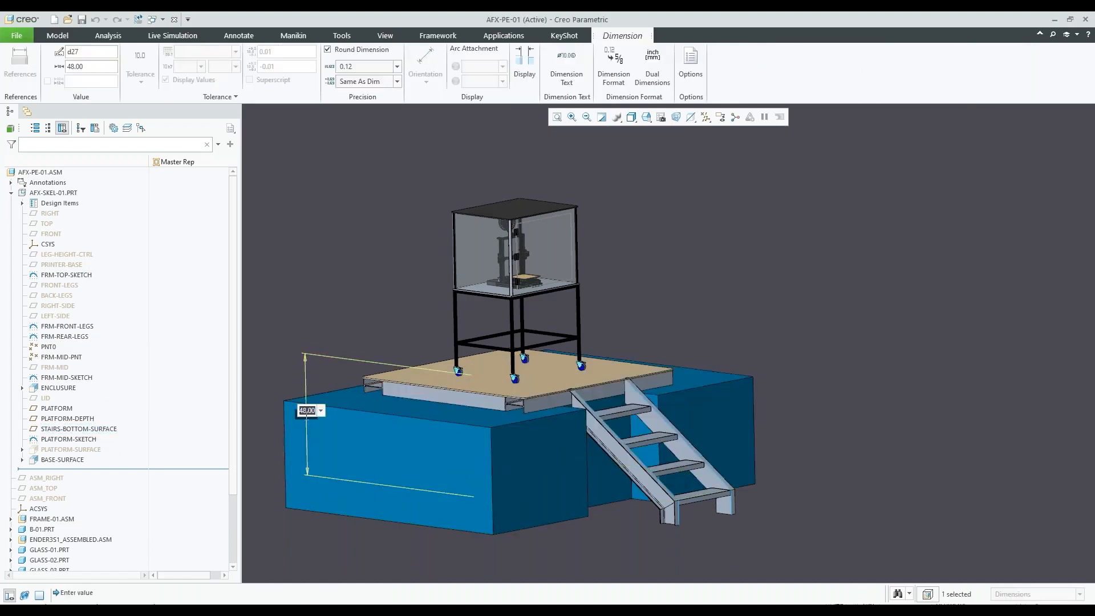
text(24)
key(Return)
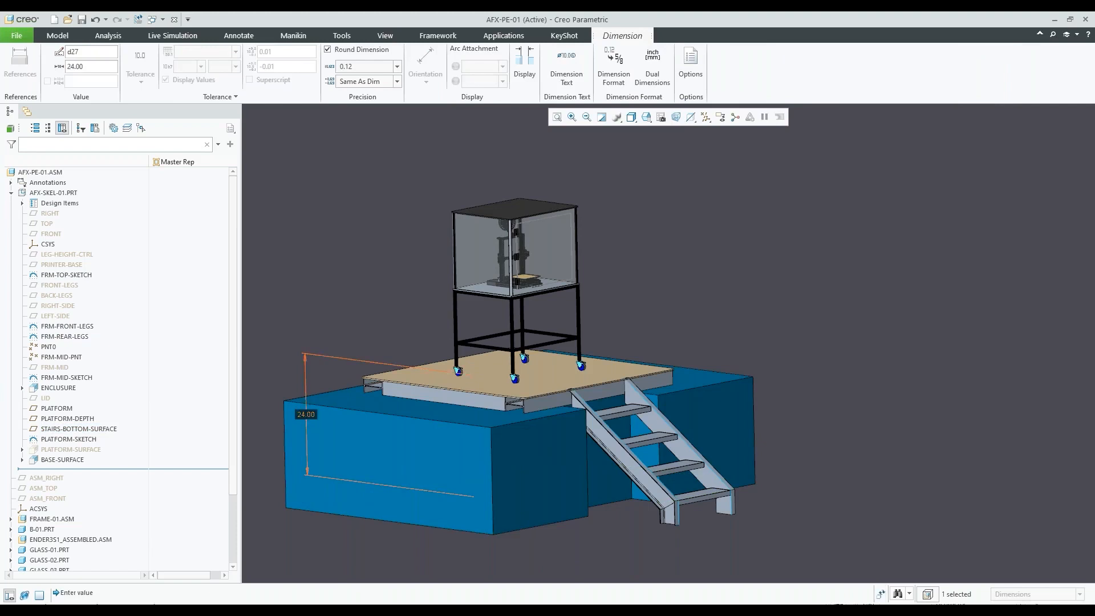
key(ctrl+g)
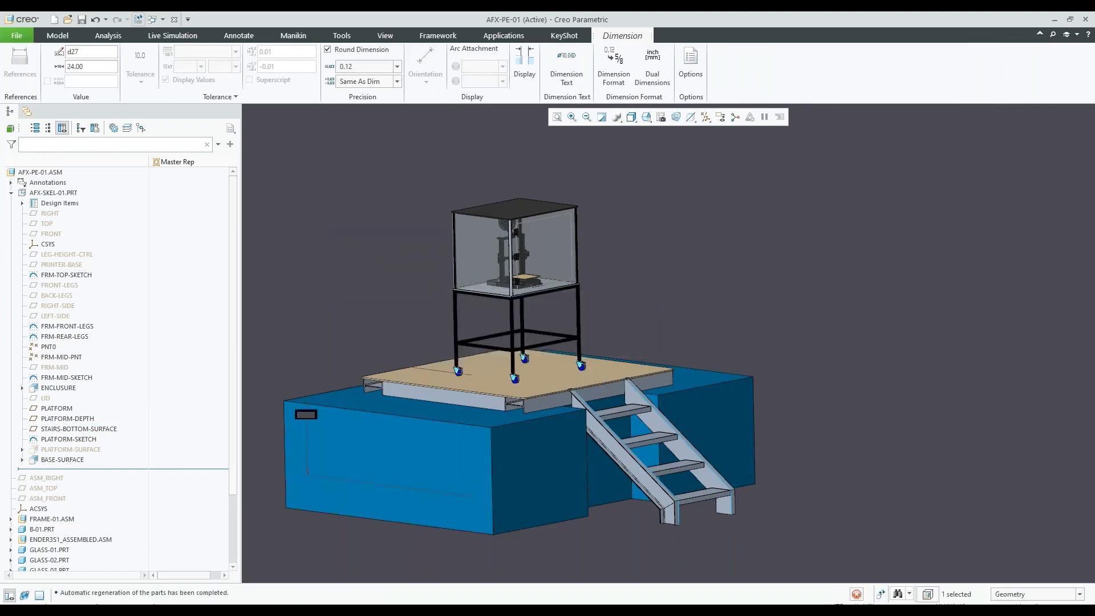
scroll(673, 368, up, 3)
scroll(580, 332, down, 3)
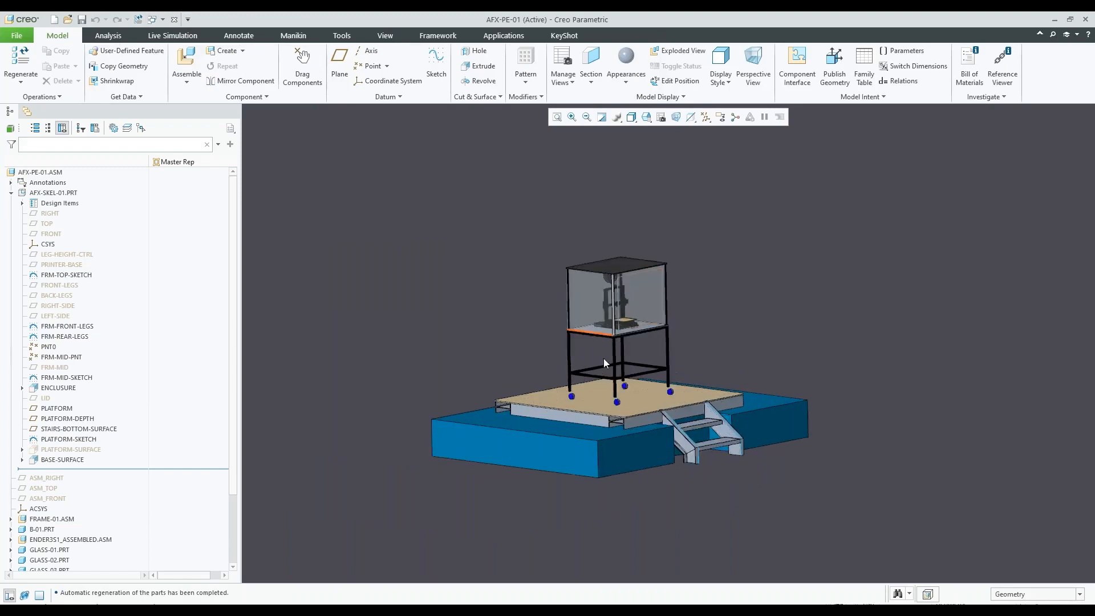
mouse_move(671, 362)
middle_down()
mouse_move(630, 360)
mouse_move(661, 362)
middle_up()
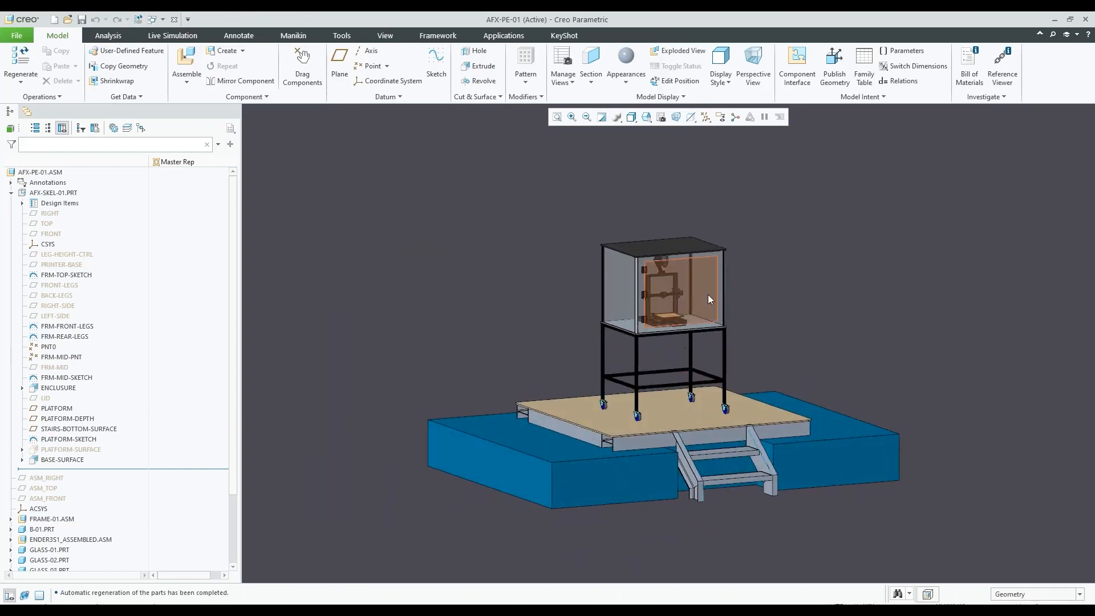
scroll(707, 294, down, 2)
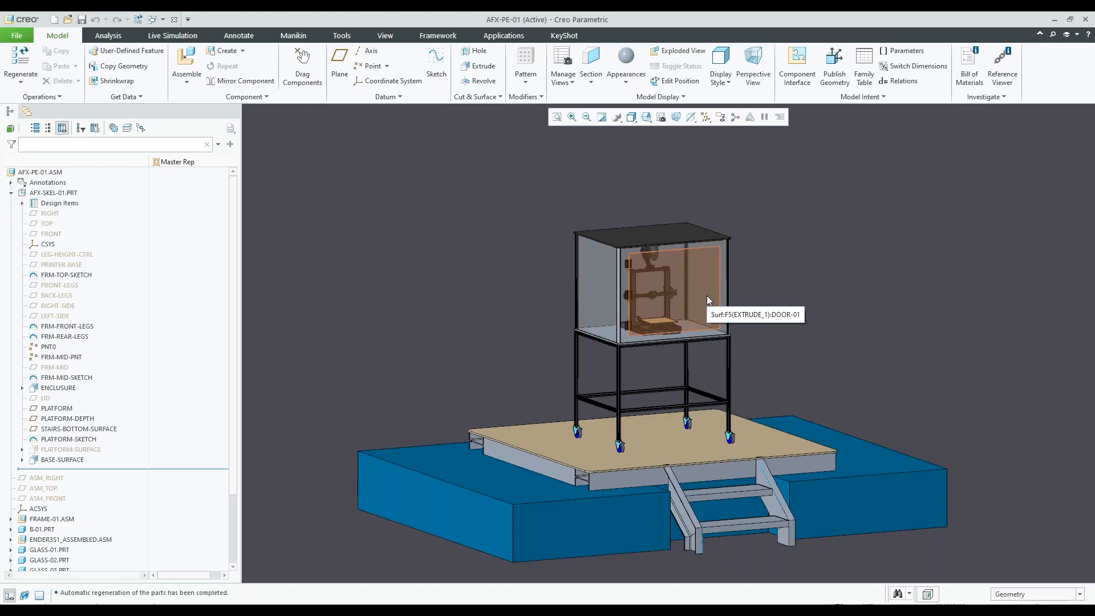
scroll(670, 283, up, 1)
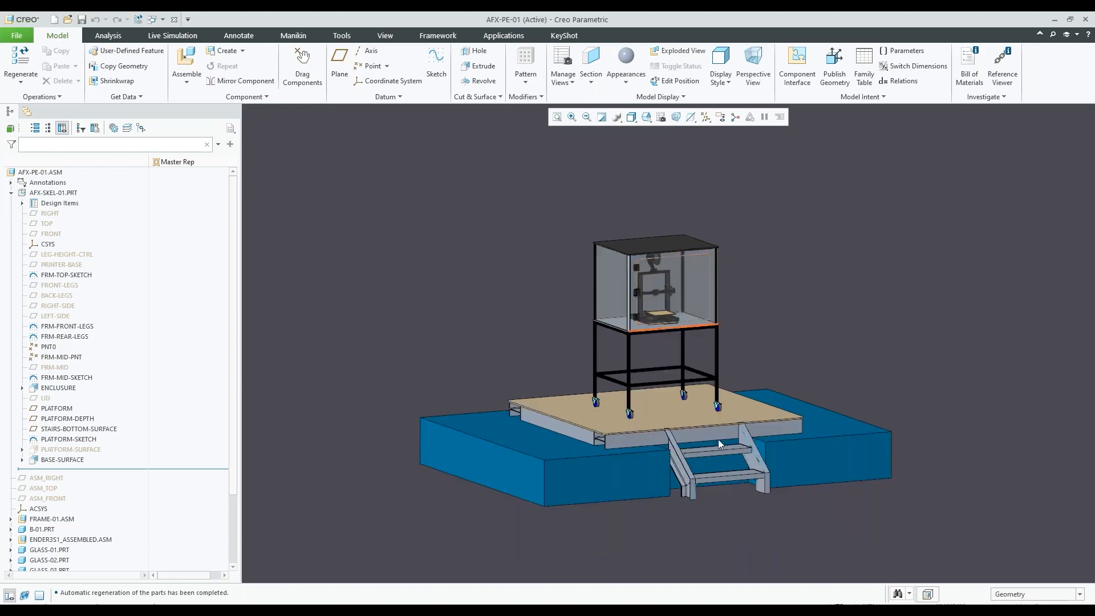
scroll(701, 429, down, 1)
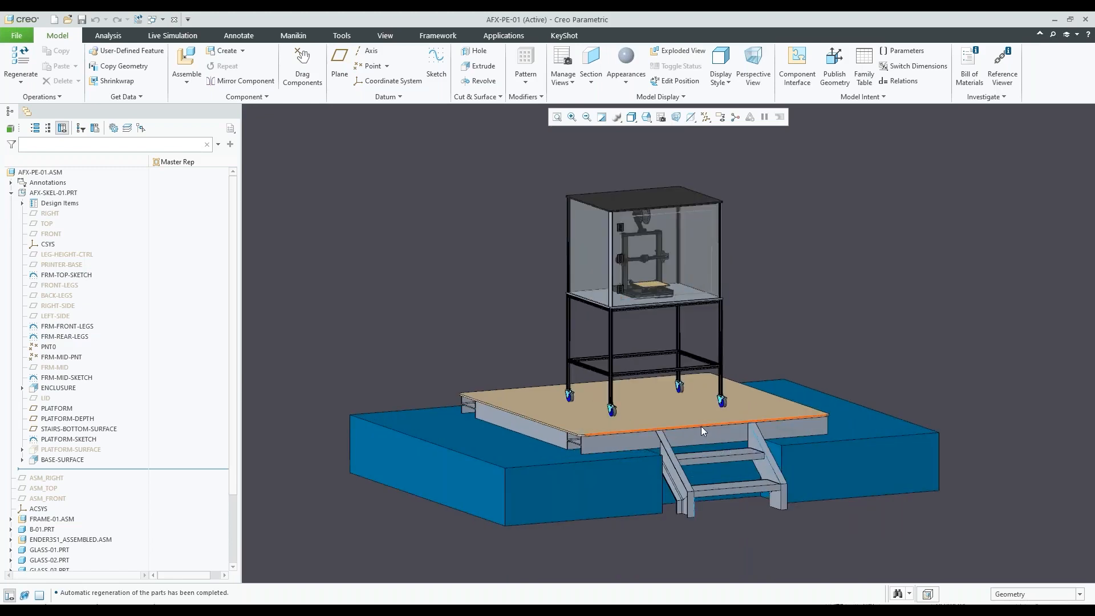
Switch to the other Creo session holding the AFX-PE-01 assembly with the partially built frame and no stairs
click(160, 20)
click(370, 192)
click(488, 611)
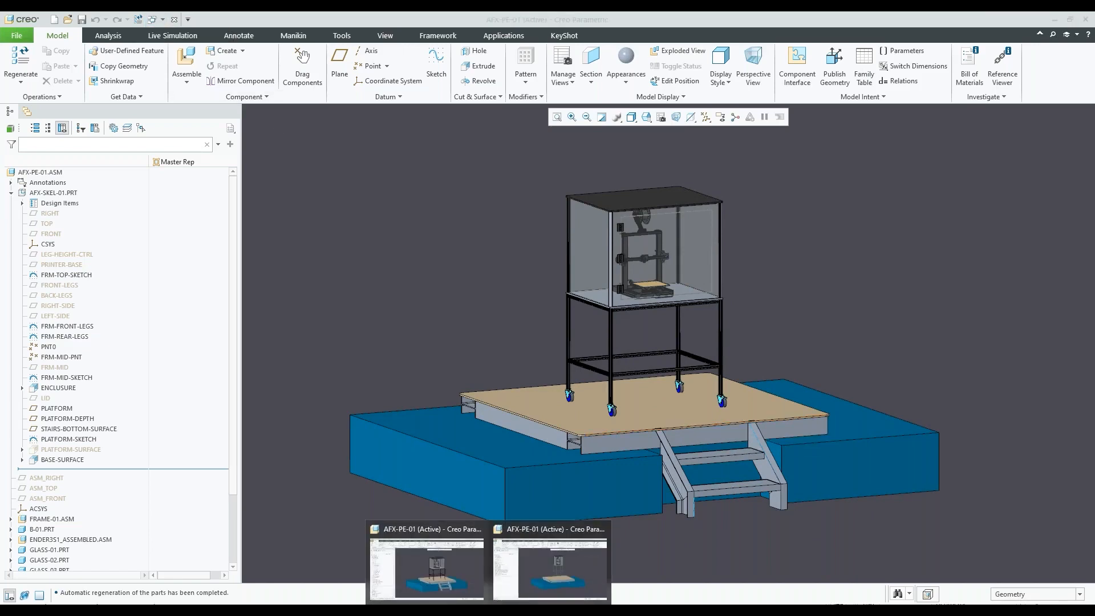
click(554, 566)
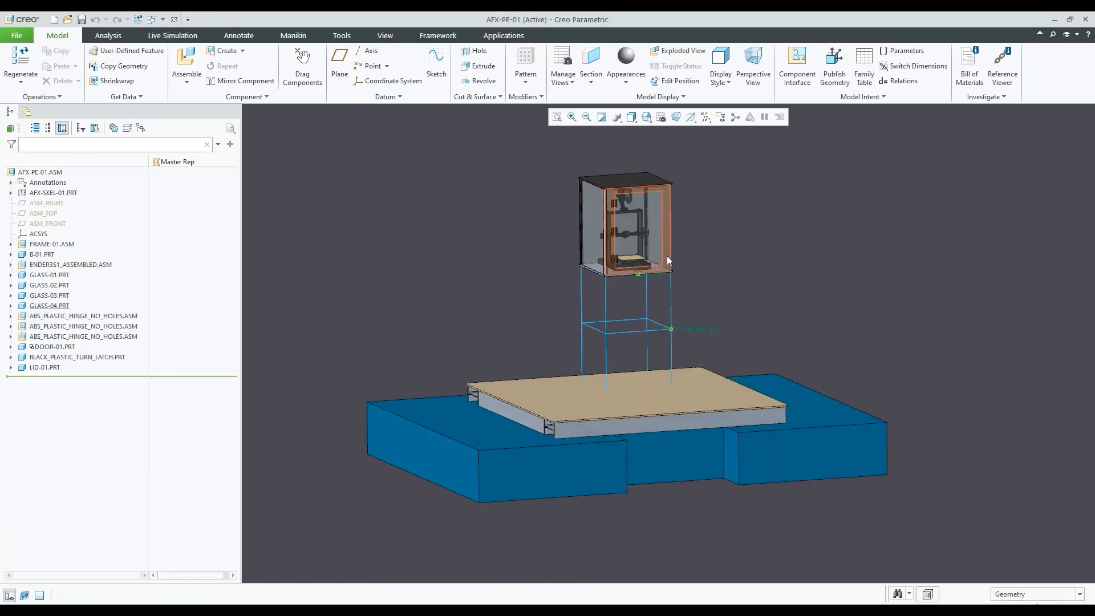
scroll(667, 255, down, 1)
scroll(658, 388, up, 1)
middle_drag(627, 389, 636, 388)
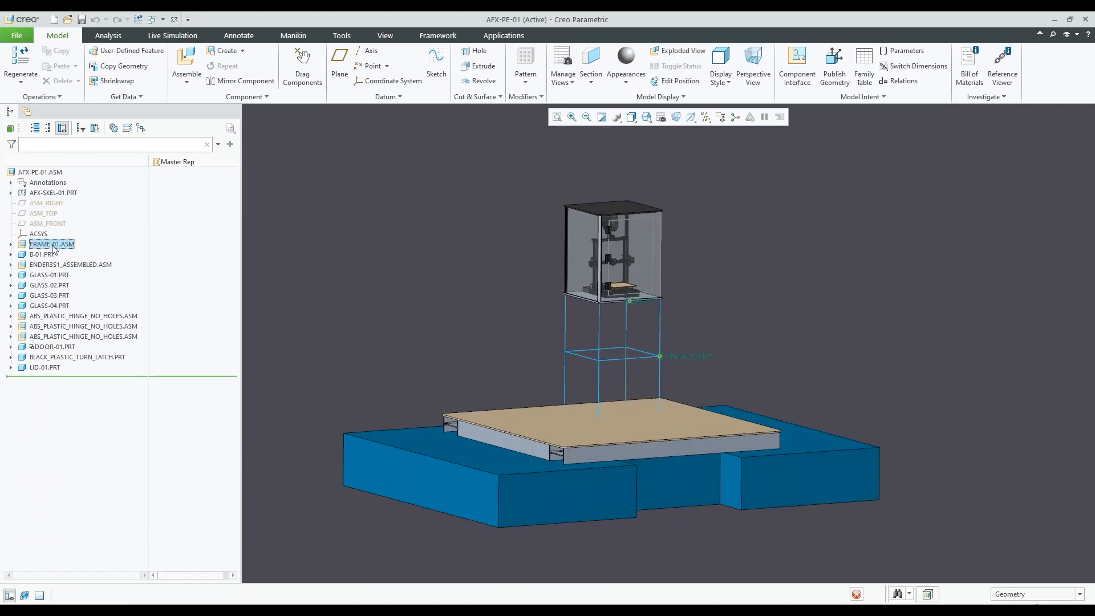
Activate and expand the FRAME-01.ASM subassembly, and highlight two of its AFX-PE-FRAME-01_P_1012_6.PRT profiles in the model
click(52, 245)
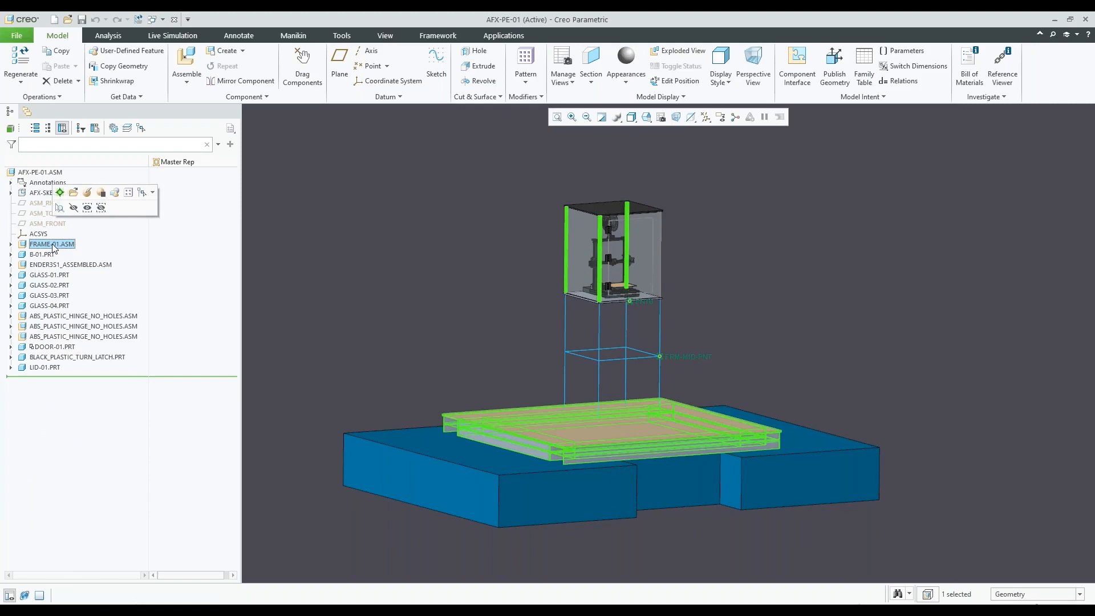
click(60, 192)
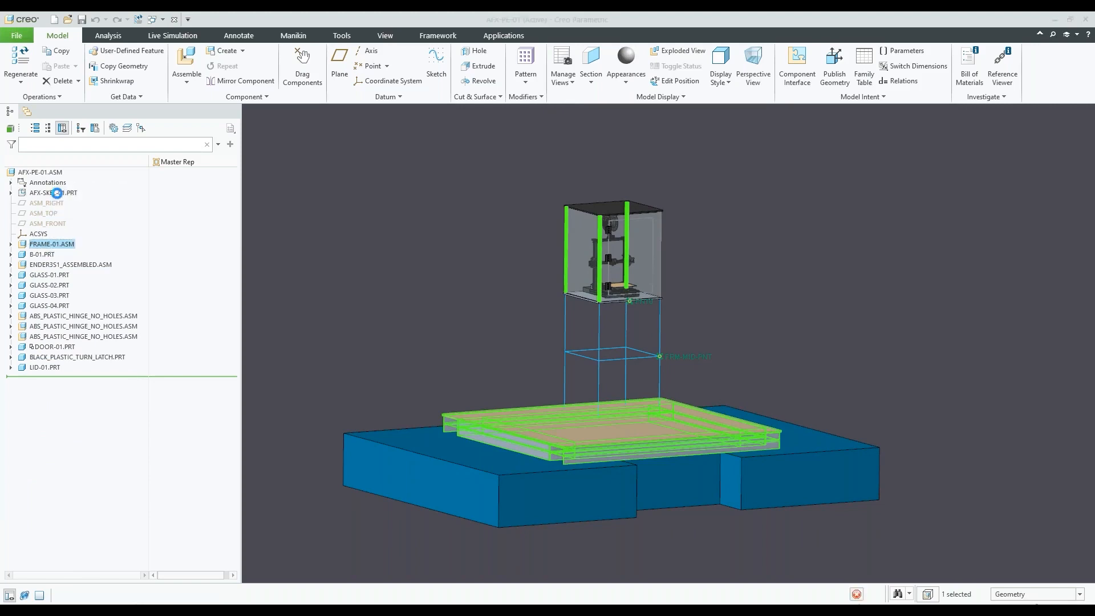
click(12, 245)
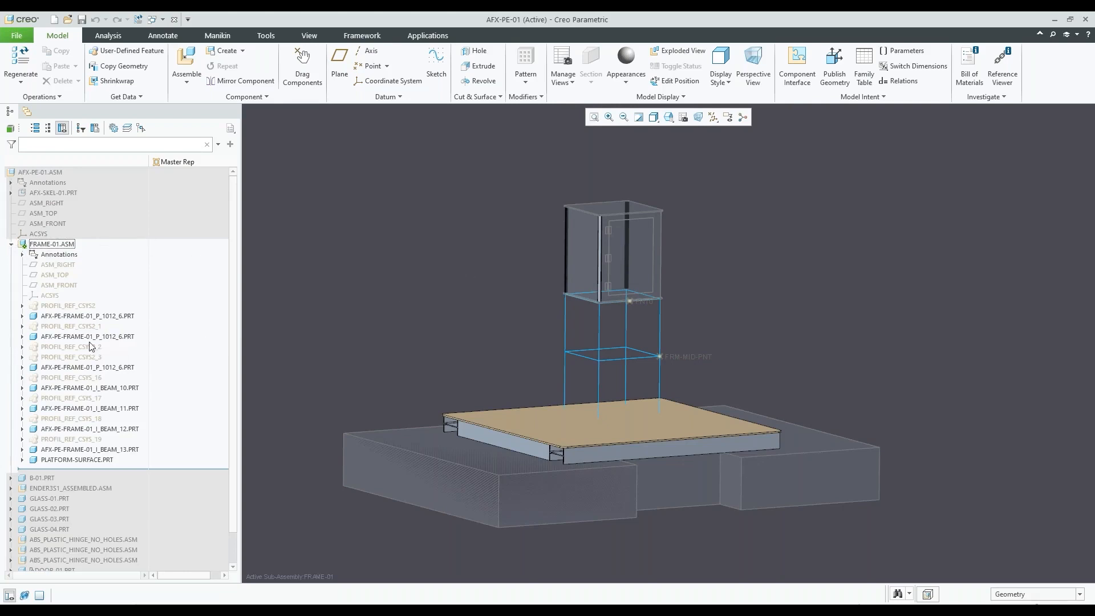
click(97, 317)
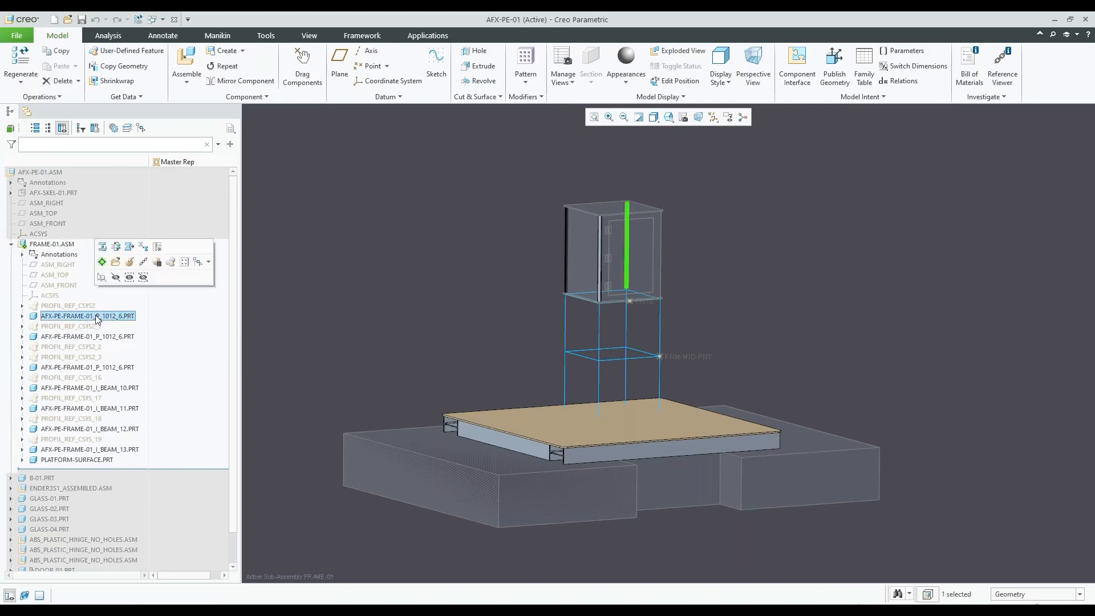
click(100, 336)
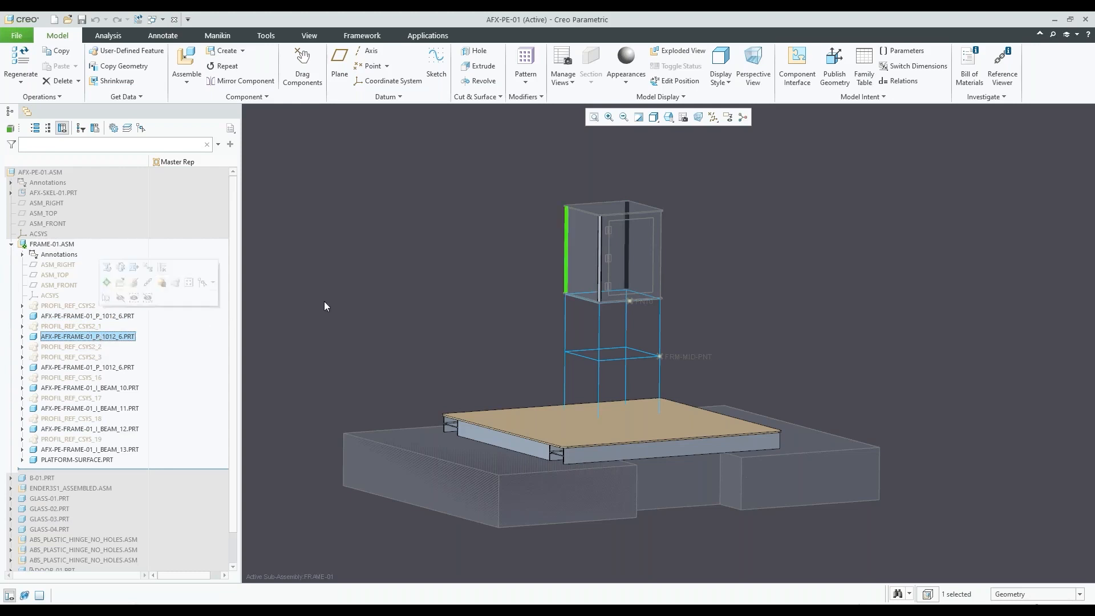
click(424, 311)
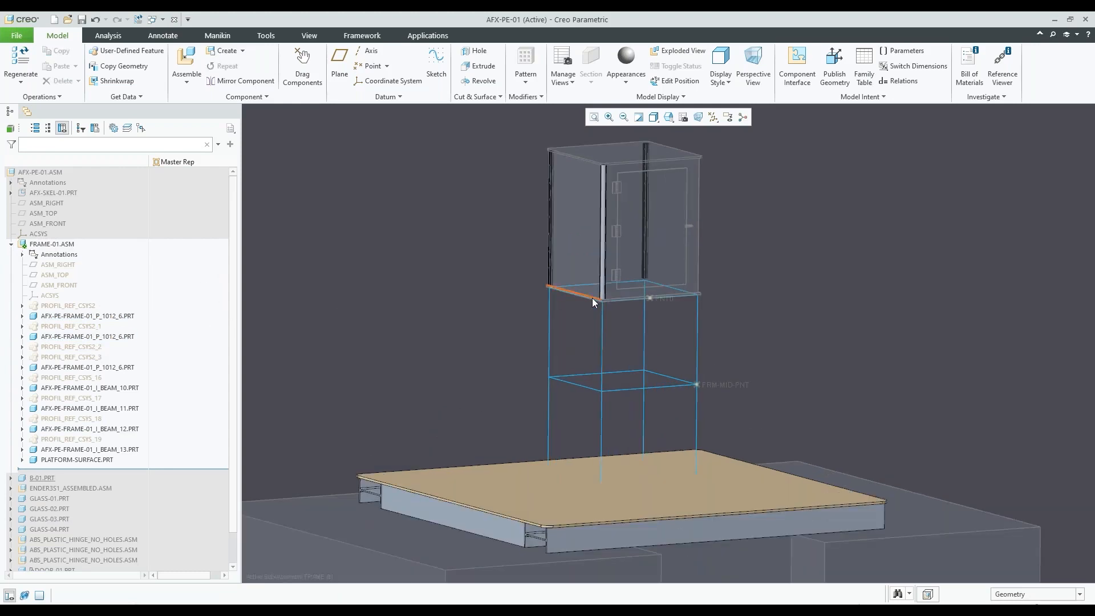
Examine the skeleton's leg and mid-frame curves beneath the enclosure and expand AFX-SKEL-01.PRT to list its features
scroll(606, 308, up, 3)
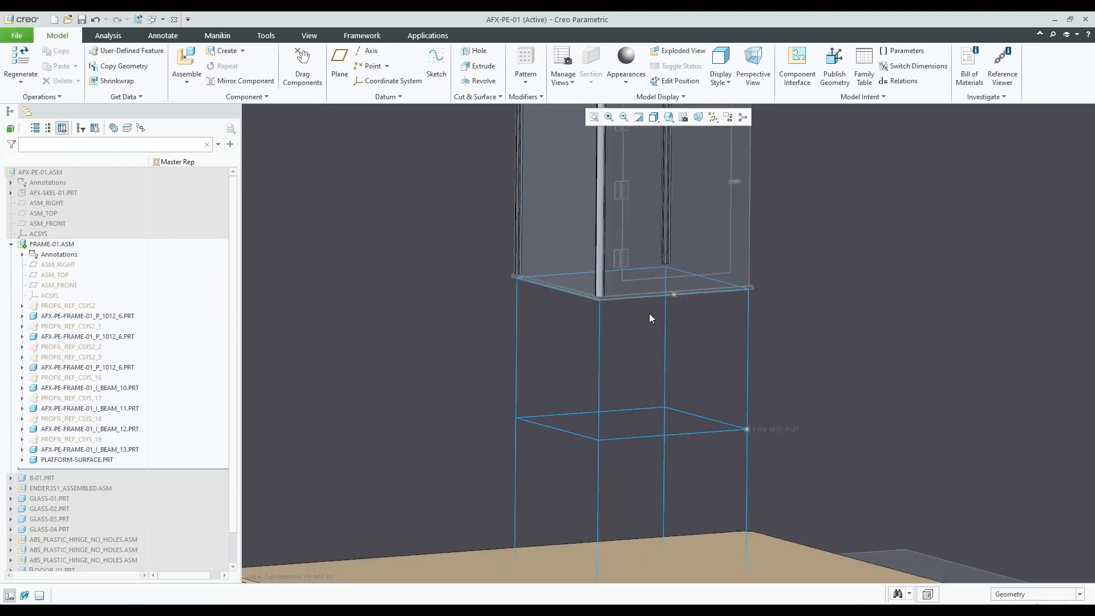
middle_drag(695, 307, 680, 310)
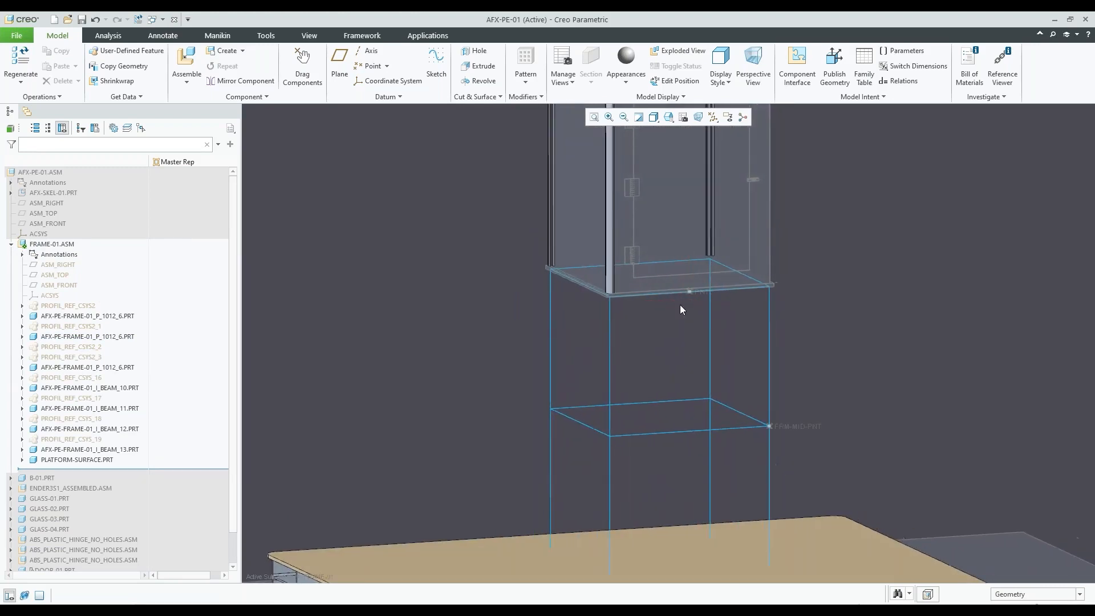
click(611, 317)
click(467, 334)
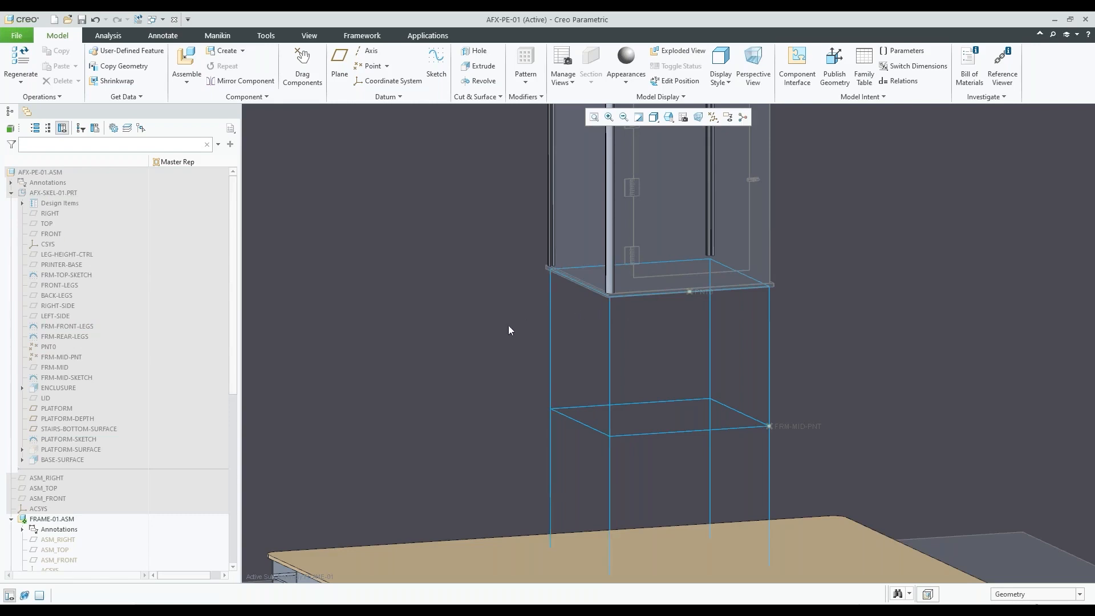
scroll(507, 335, up, 2)
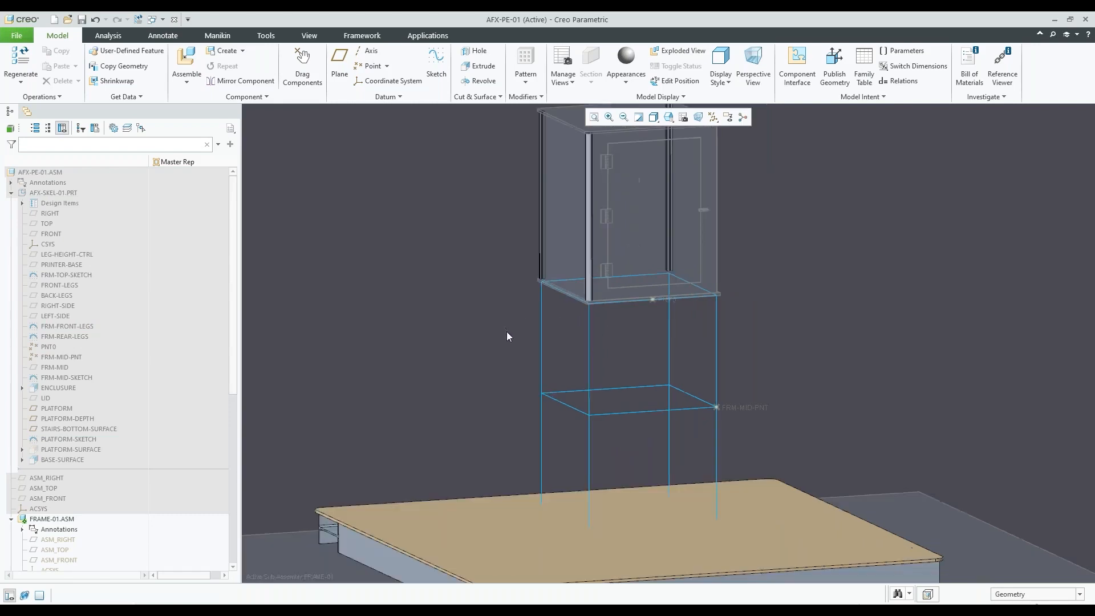
Examine the components listed under FRAME-01.ASM in the model tree and display the Framework commands
scroll(173, 444, down, 2)
right_click(171, 444)
click(345, 380)
scroll(108, 404, down, 2)
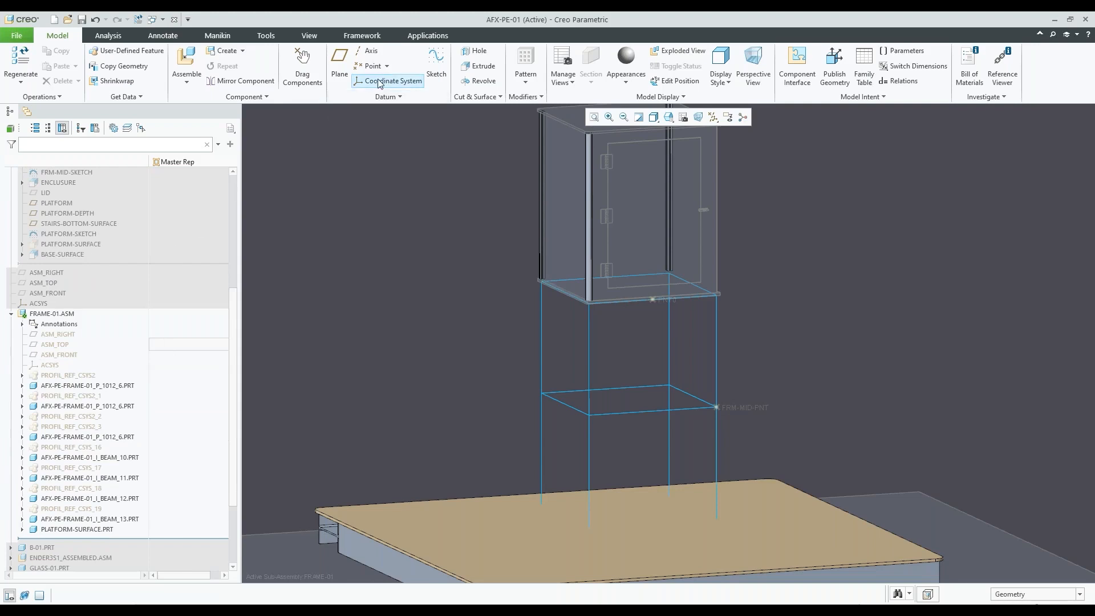
click(362, 35)
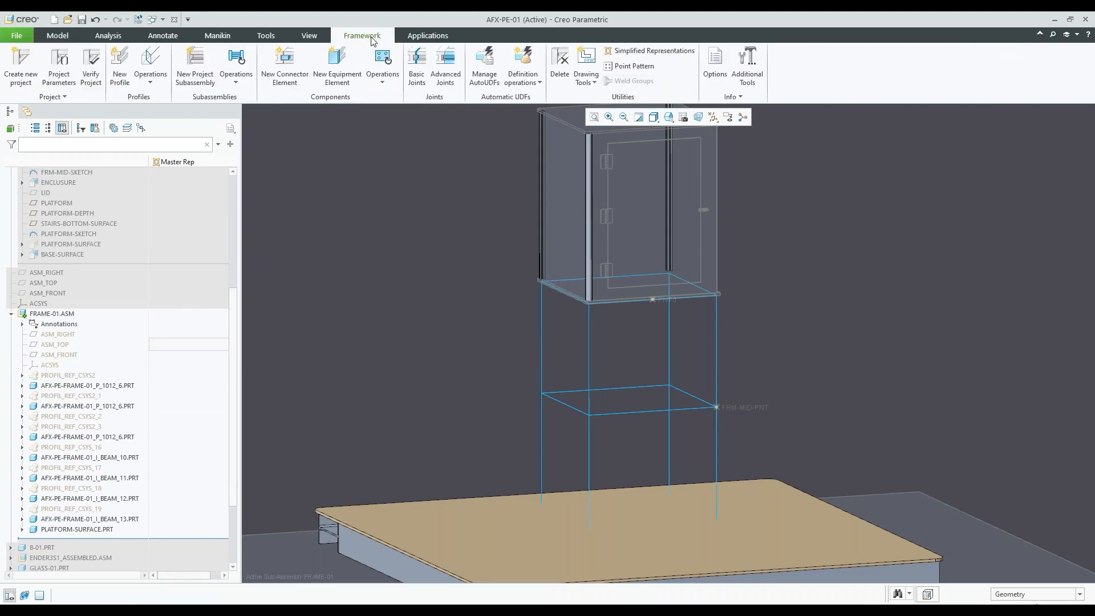
scroll(499, 356, up, 2)
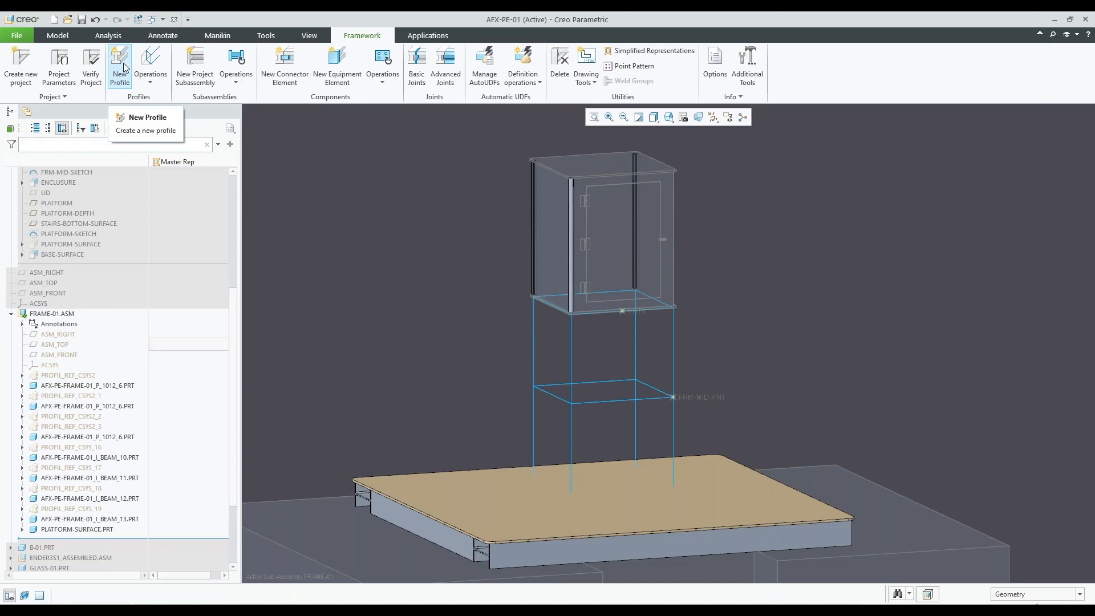
click(239, 86)
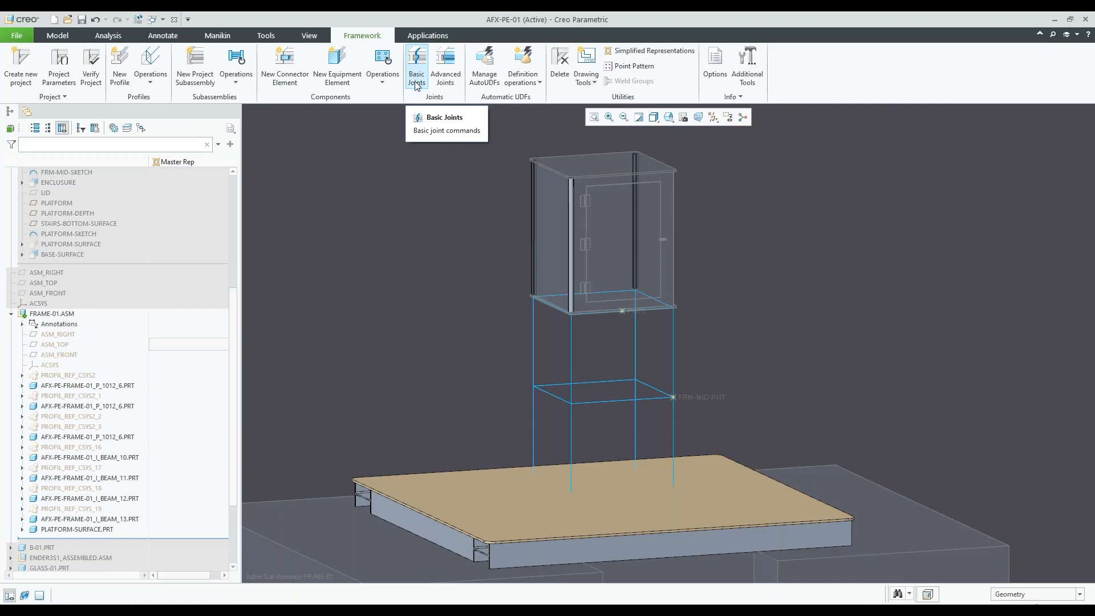
Start a new framework profile and browse its section library to the 10 SERIES folder under 8020 INCH
click(118, 65)
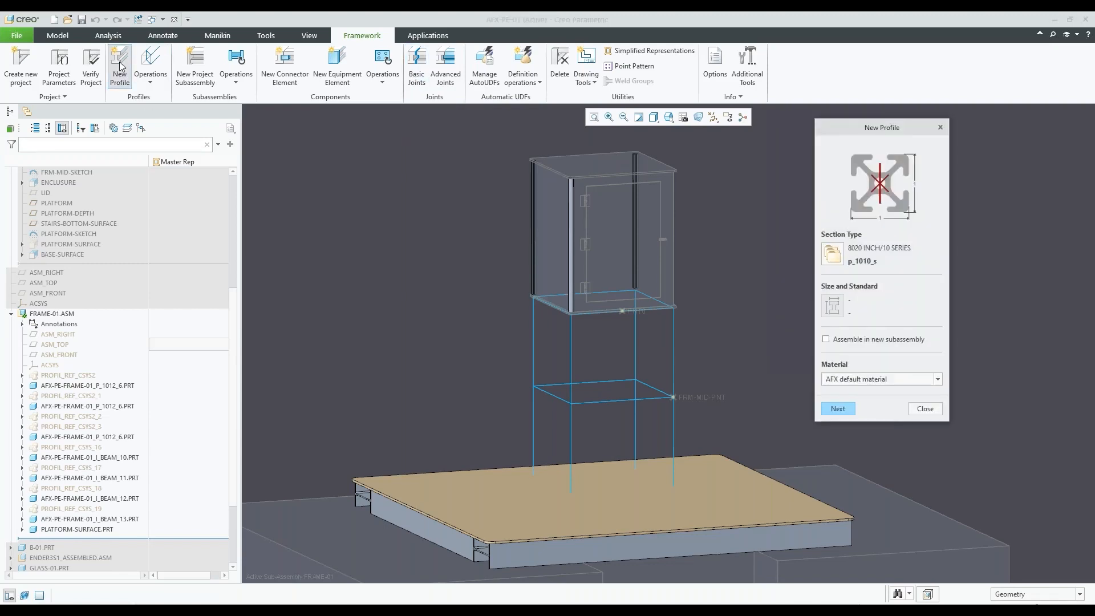
click(834, 255)
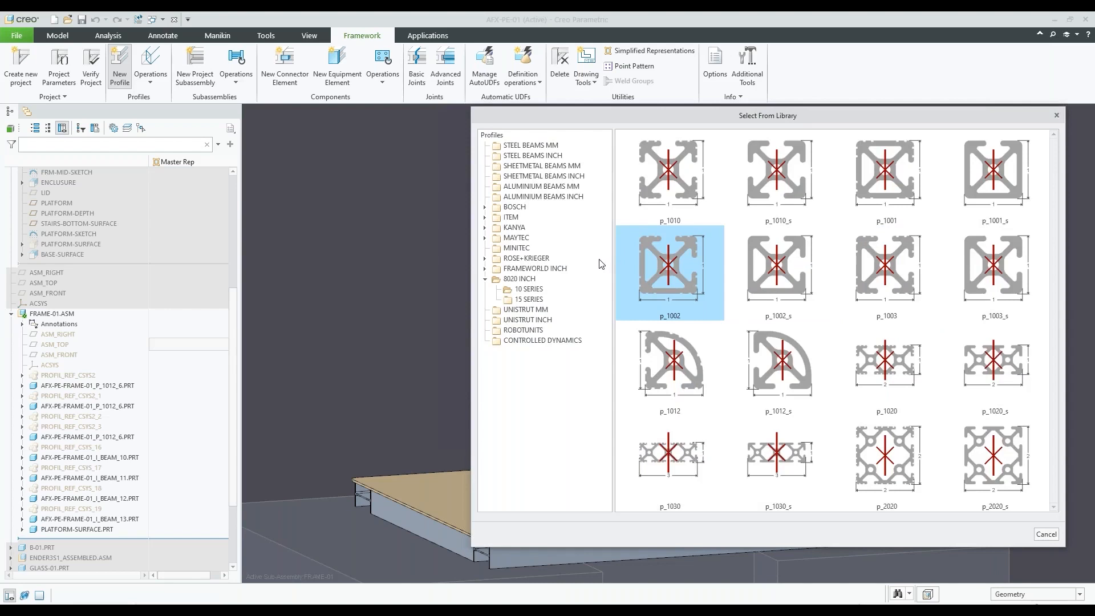
click(531, 278)
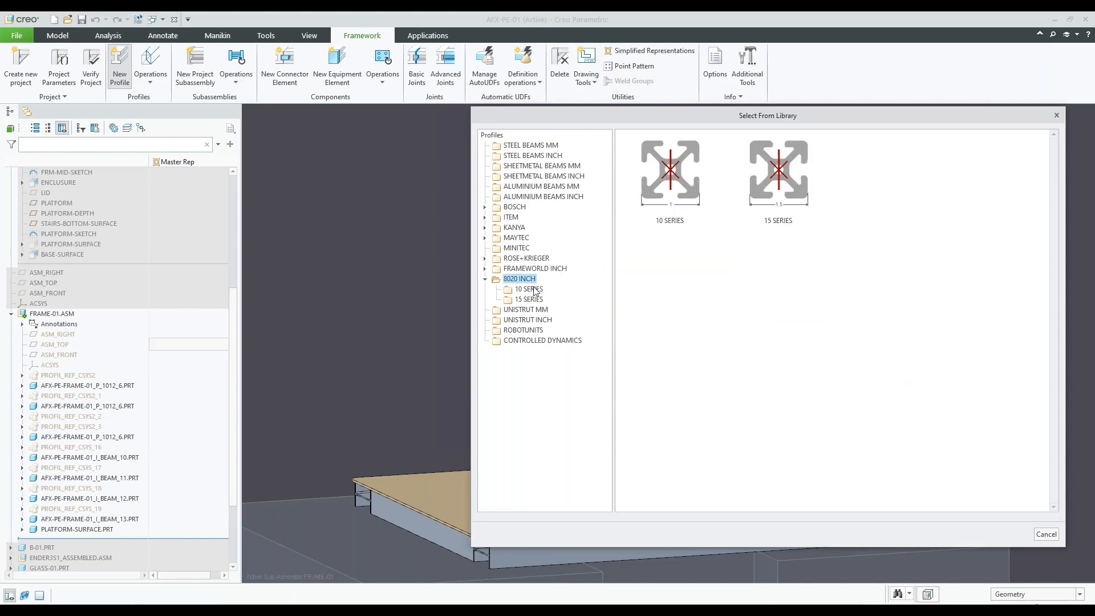
click(534, 289)
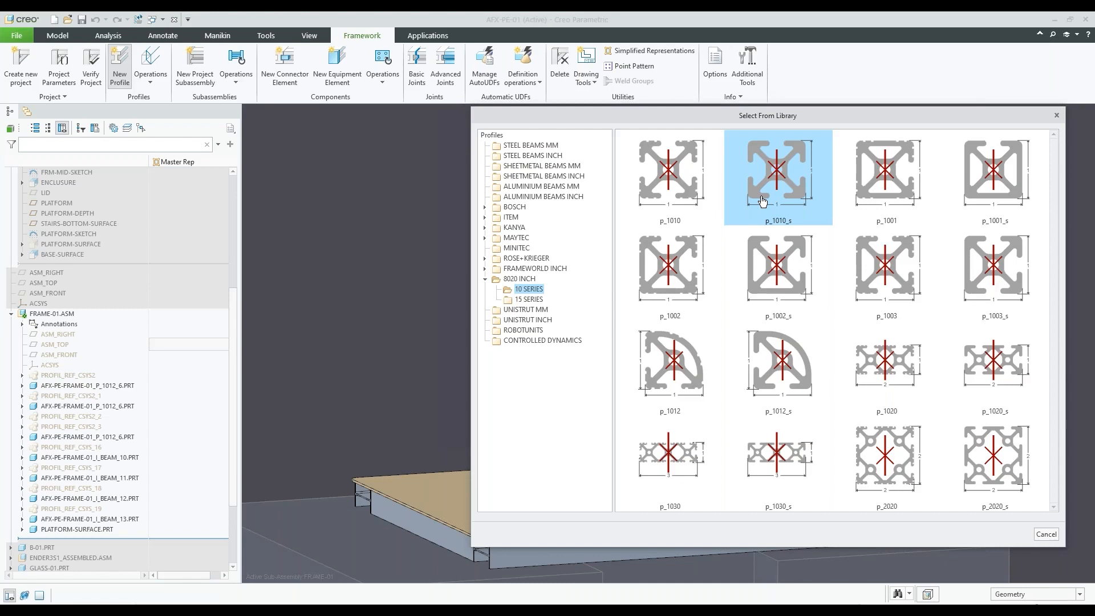
Compare the p_1010 and p_1010_s sections in the 10 SERIES library
click(701, 197)
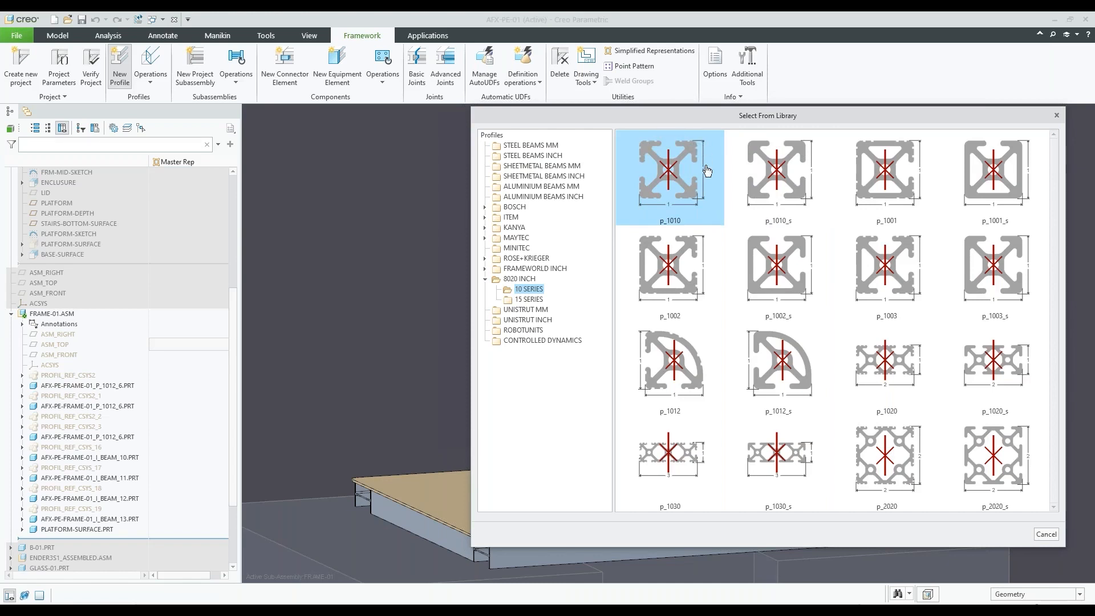
click(771, 170)
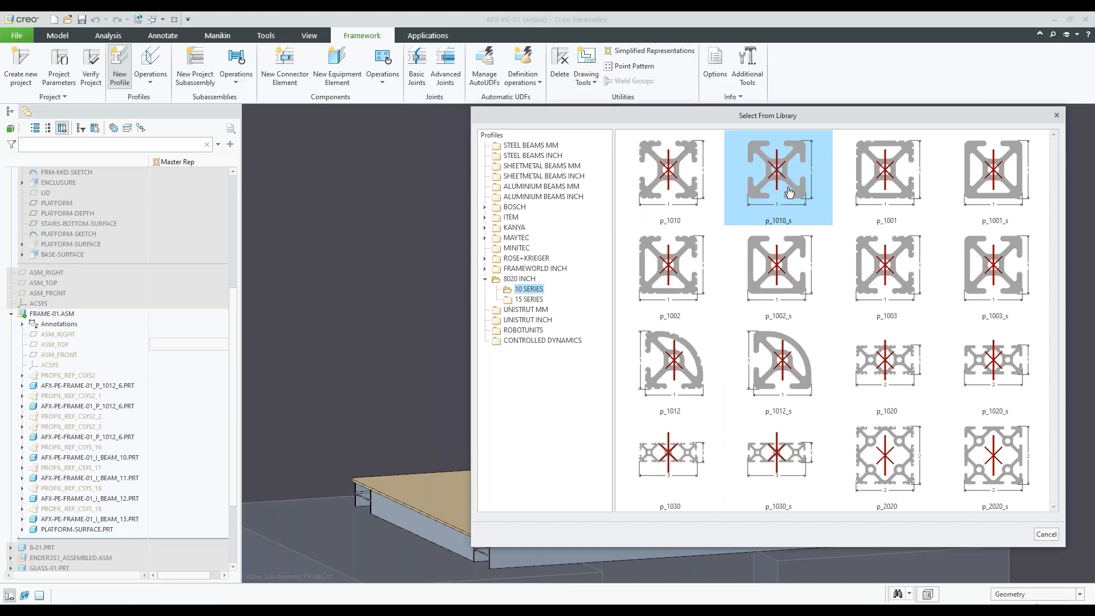
click(704, 175)
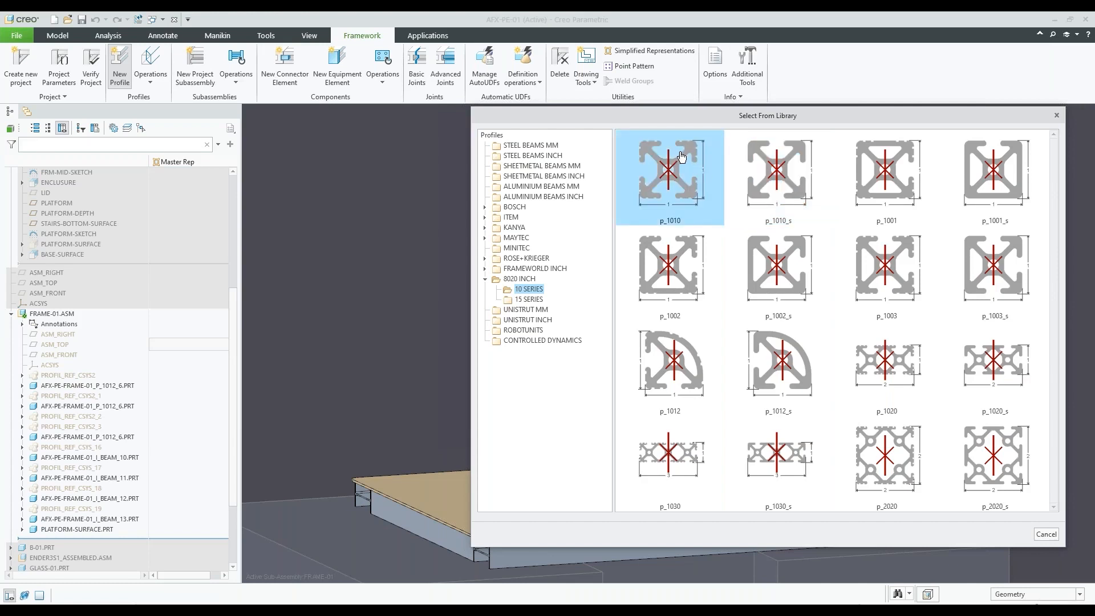
click(728, 174)
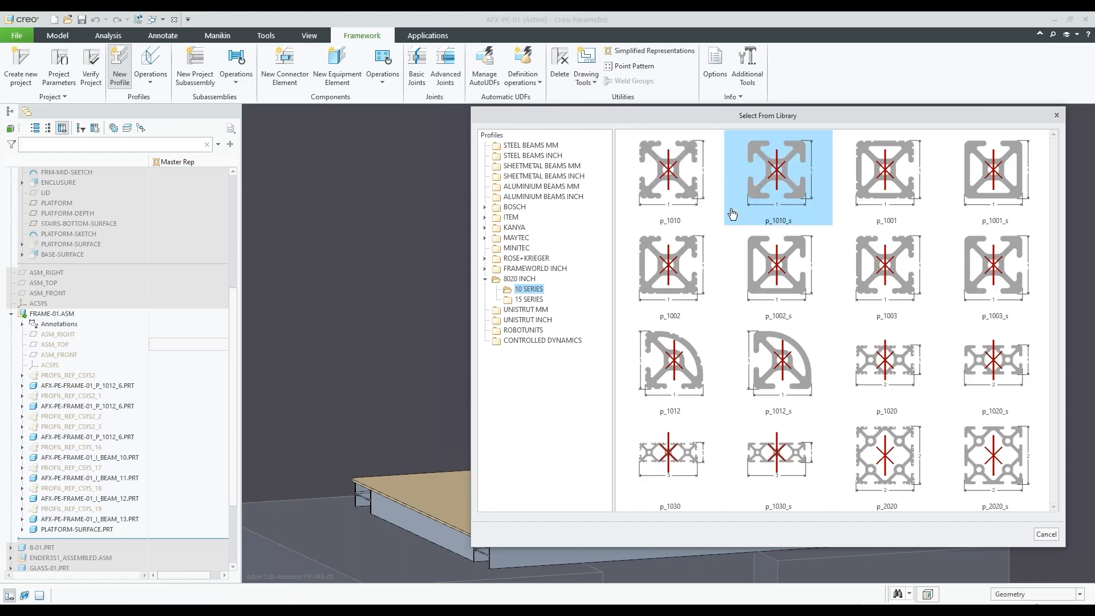
click(707, 181)
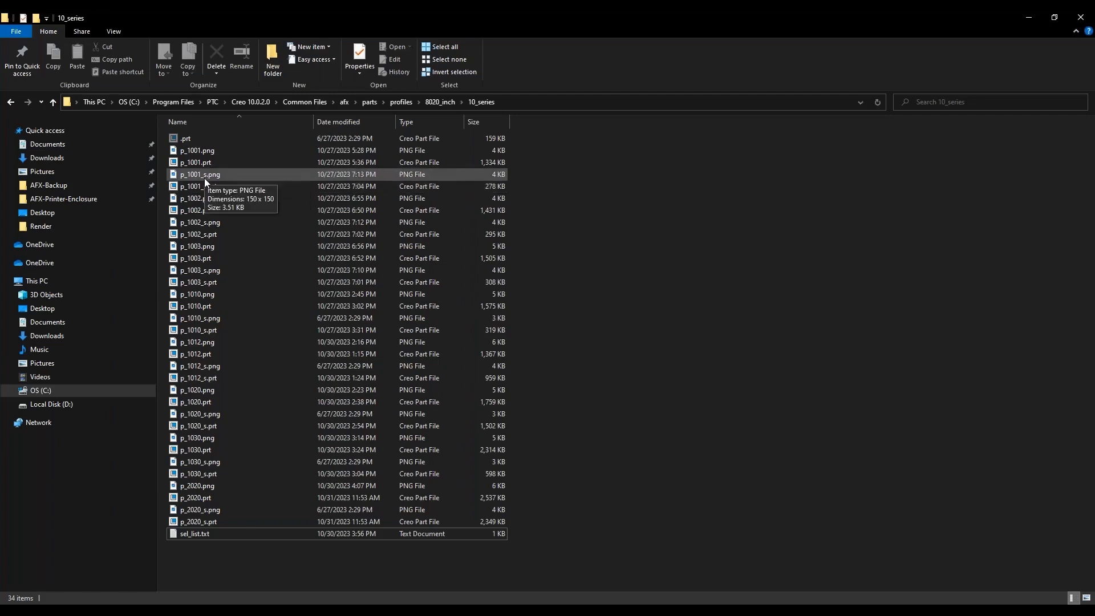
Switch to File Explorer's 10_series folder, preview p_1010_s.png and view its image dimensions in the file properties
click(210, 321)
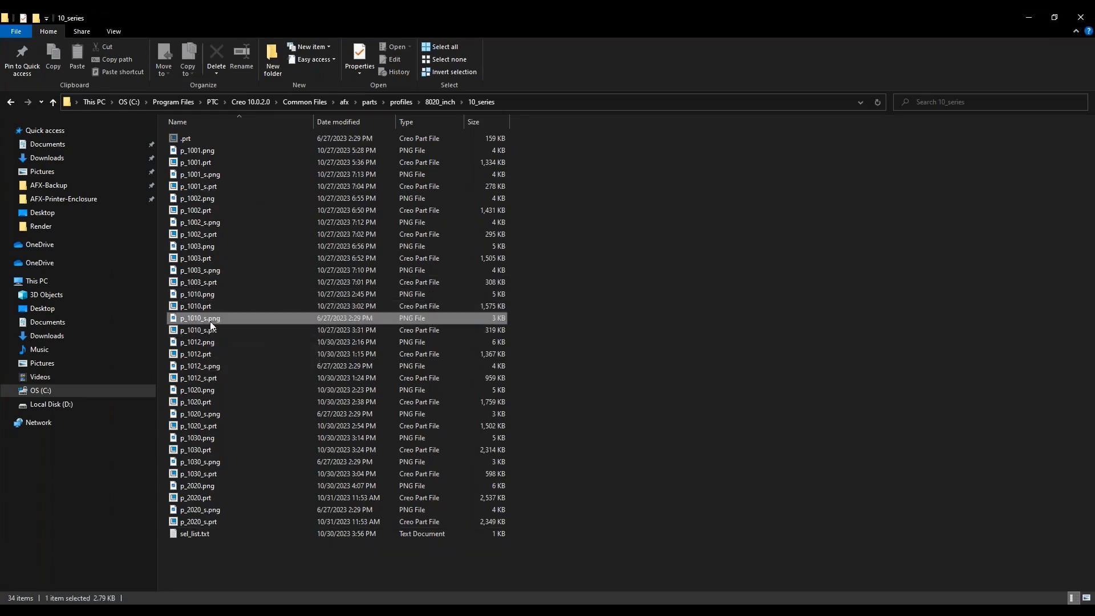
click(239, 342)
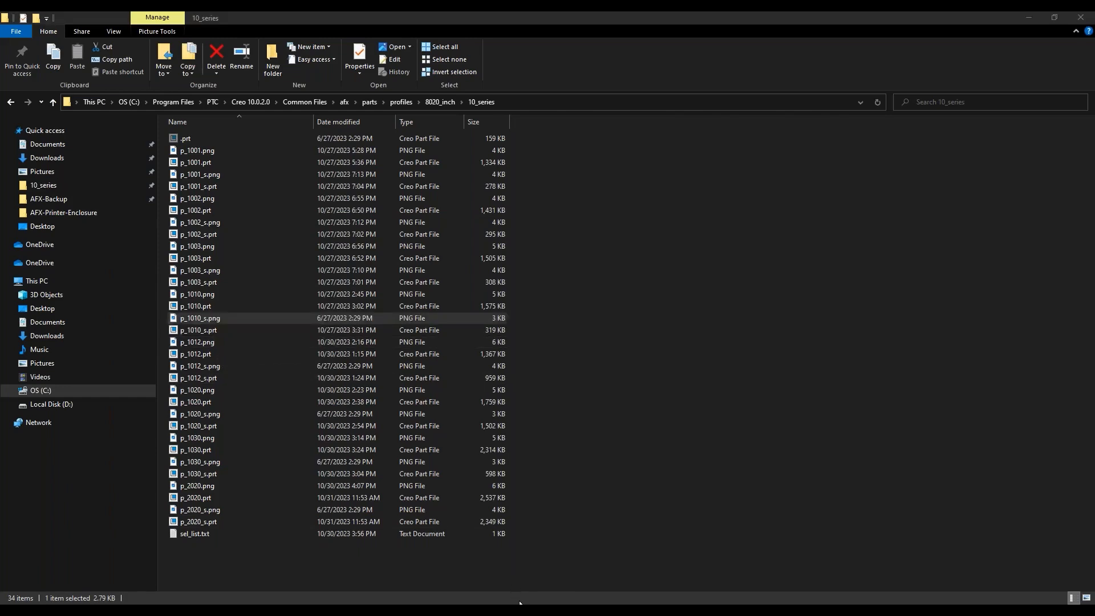
drag(520, 603, 610, 54)
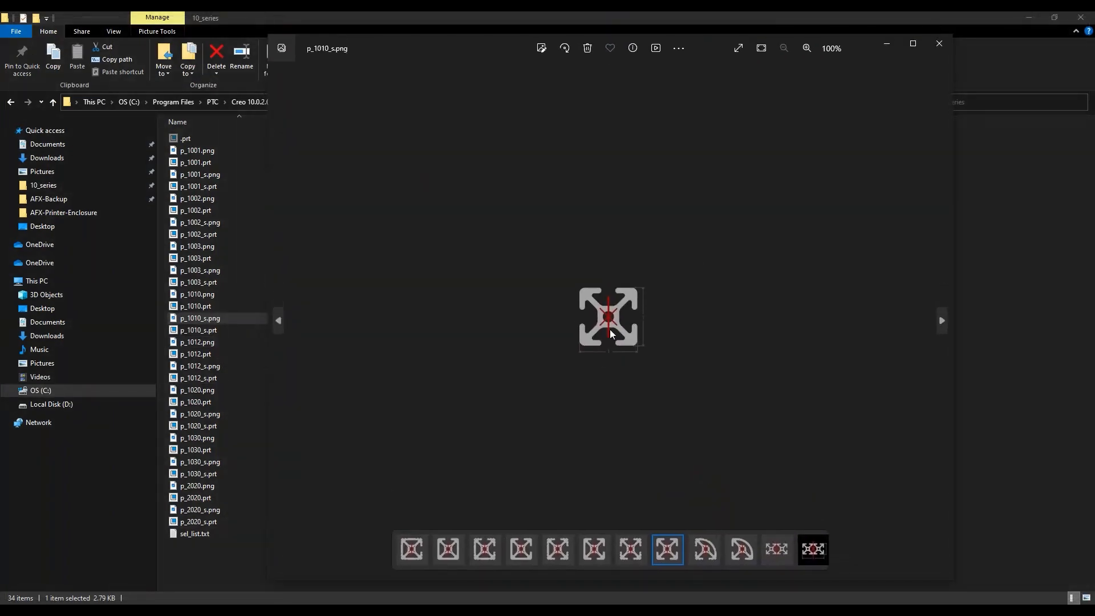
click(939, 43)
right_click(237, 320)
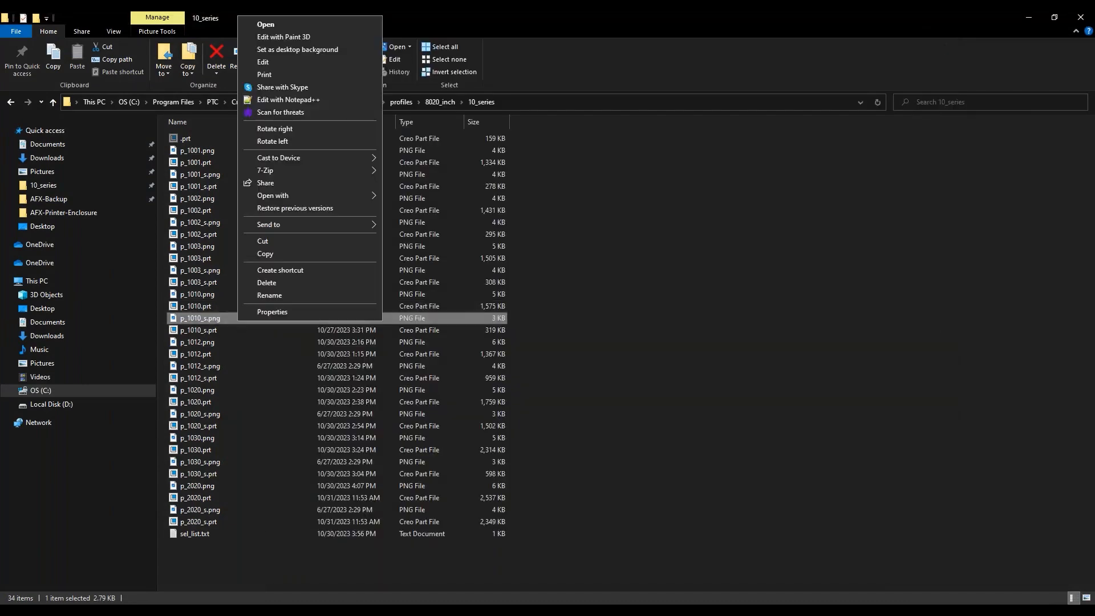
click(257, 316)
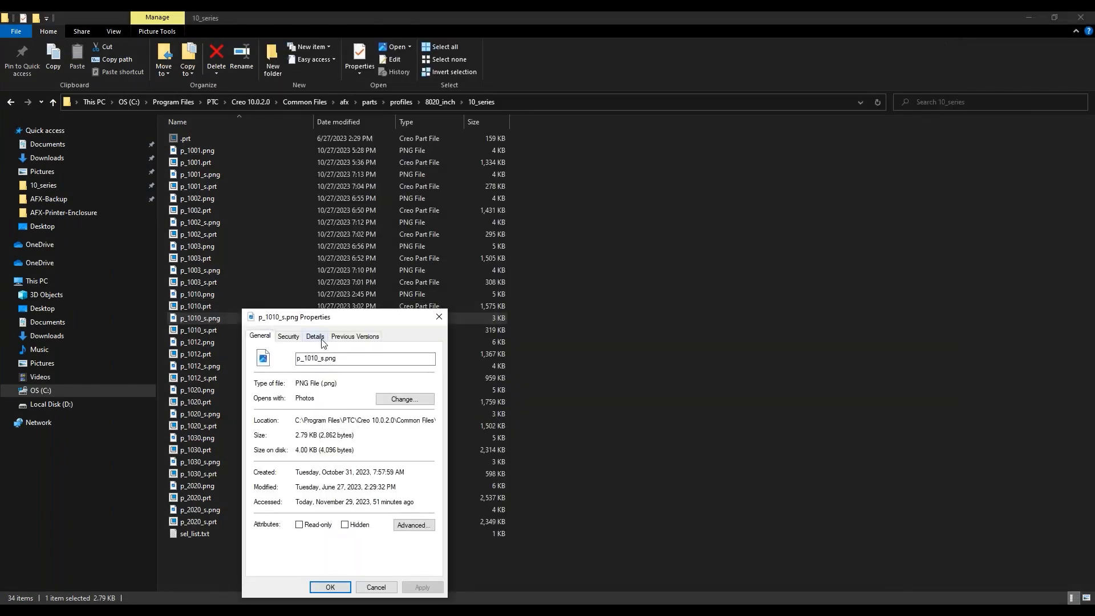
click(316, 336)
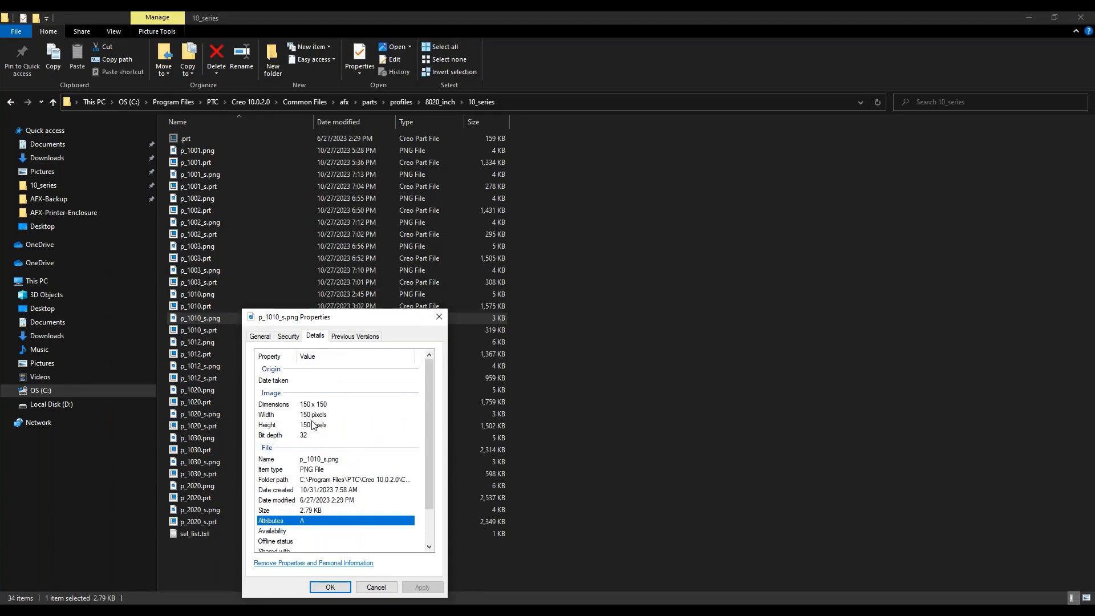
click(438, 316)
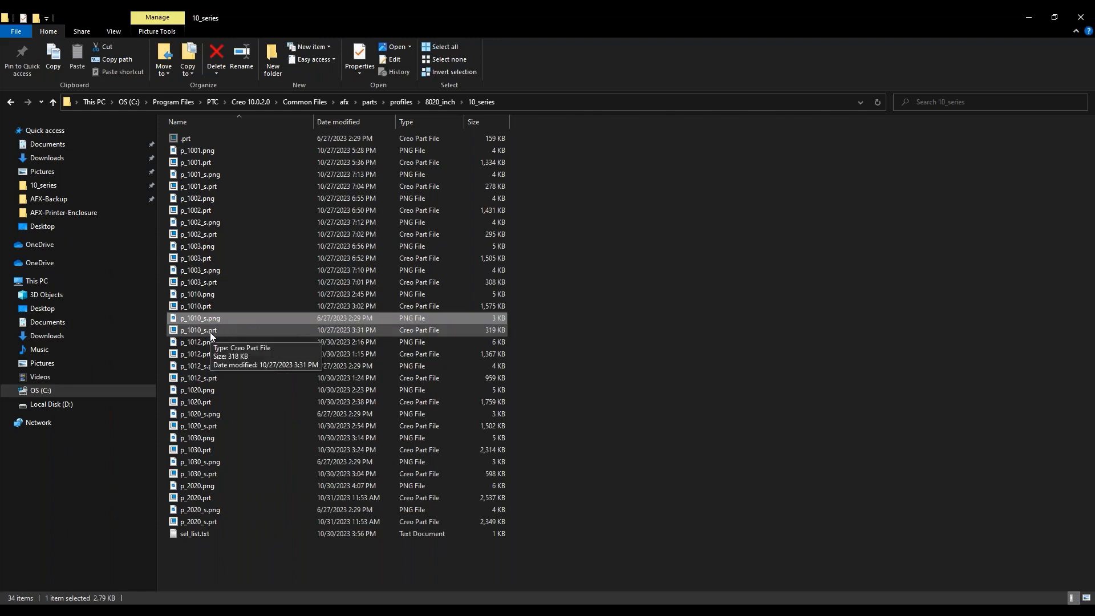
Compare the p_1010_s.prt part file with its matching p_1010_s.png thumbnail in the 10_series folder
click(209, 332)
click(209, 322)
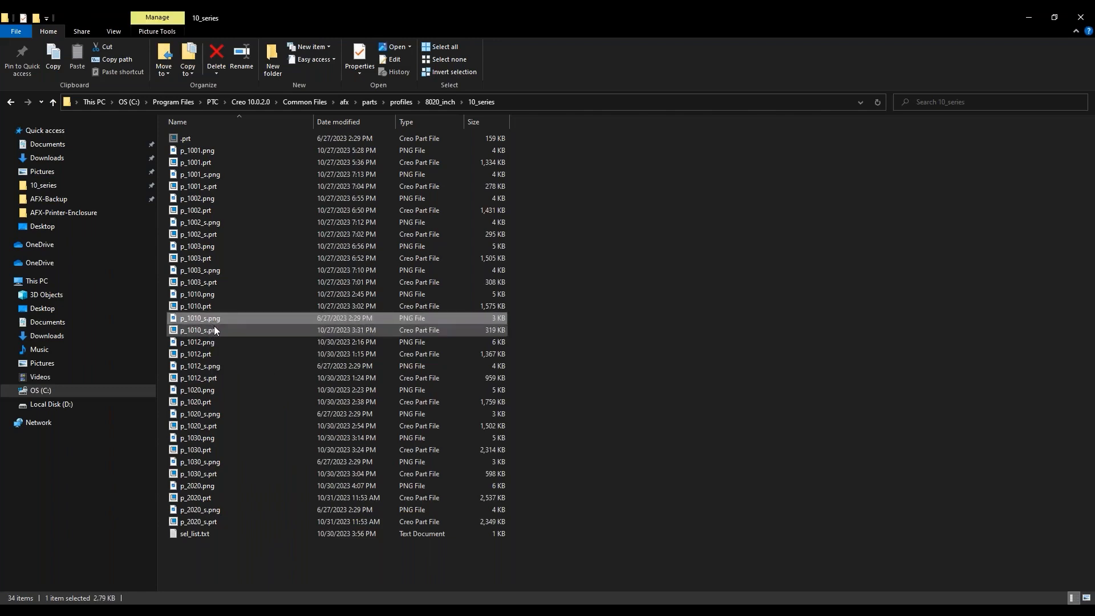
click(212, 330)
click(209, 320)
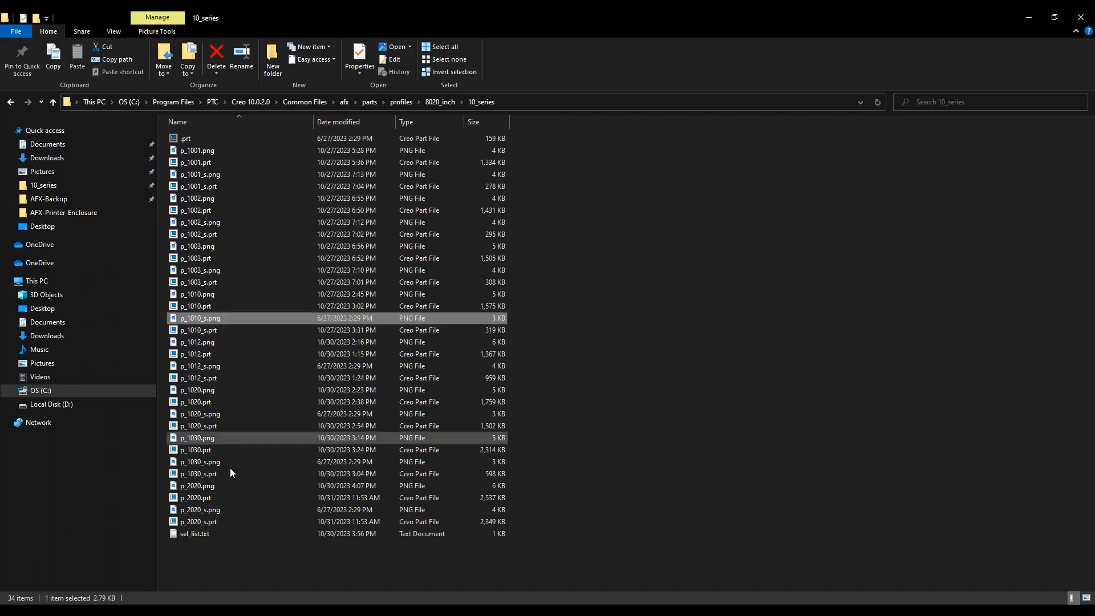
Open sel_list.txt, examine its section entries and the dir_up dir line, close it and return to Creo
click(199, 535)
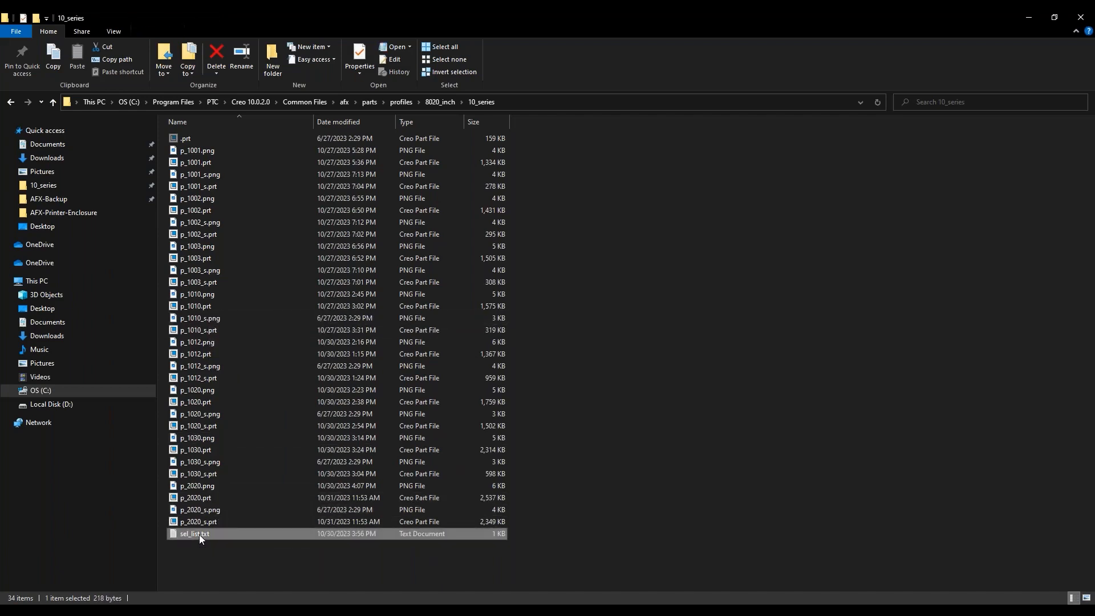
drag(569, 516, 635, 135)
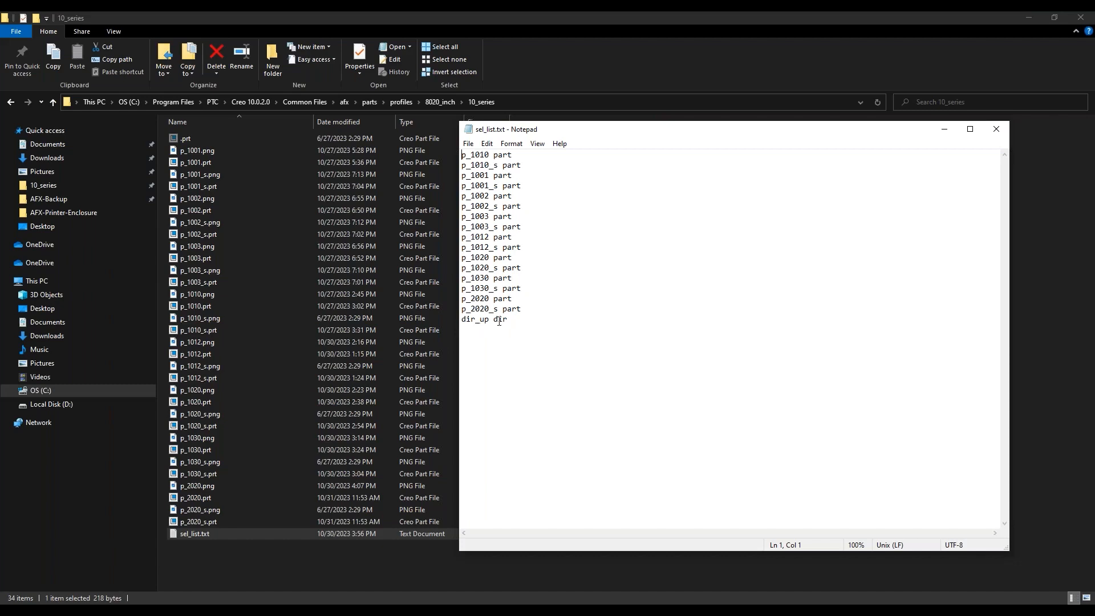
drag(517, 320, 472, 326)
click(555, 311)
click(952, 127)
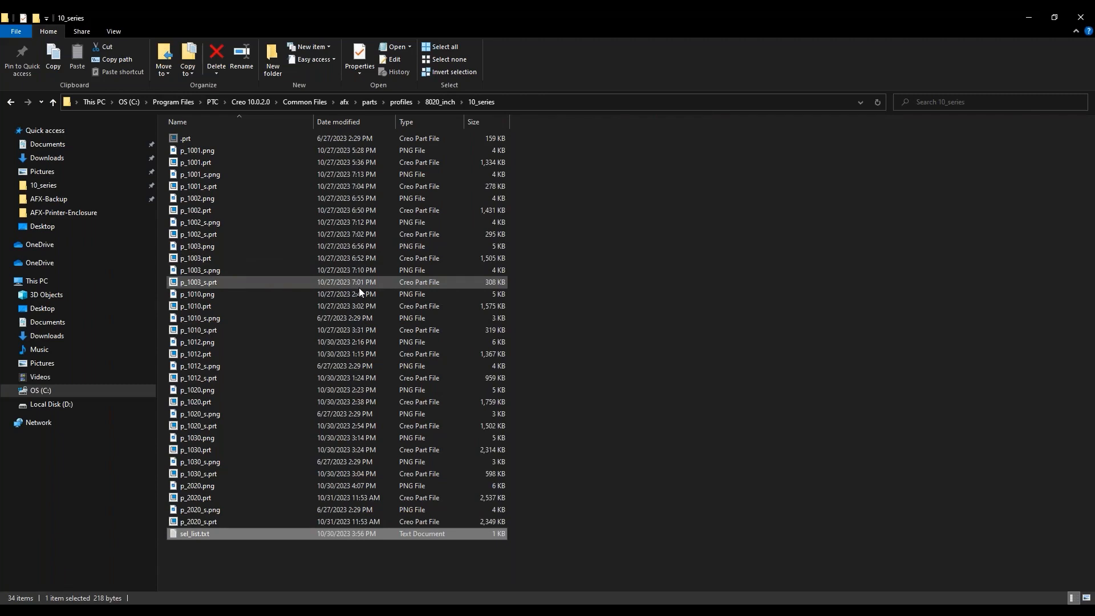
click(1026, 17)
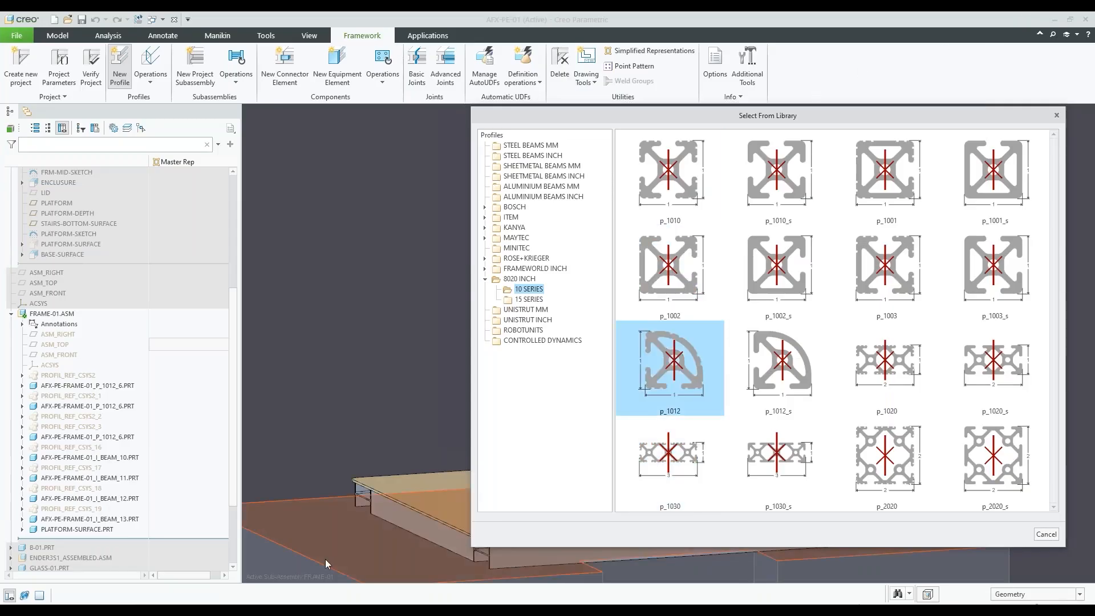
Switch back to File Explorer to display the 10_series folder's full path, and return to Creo's section library
key(alt+Tab)
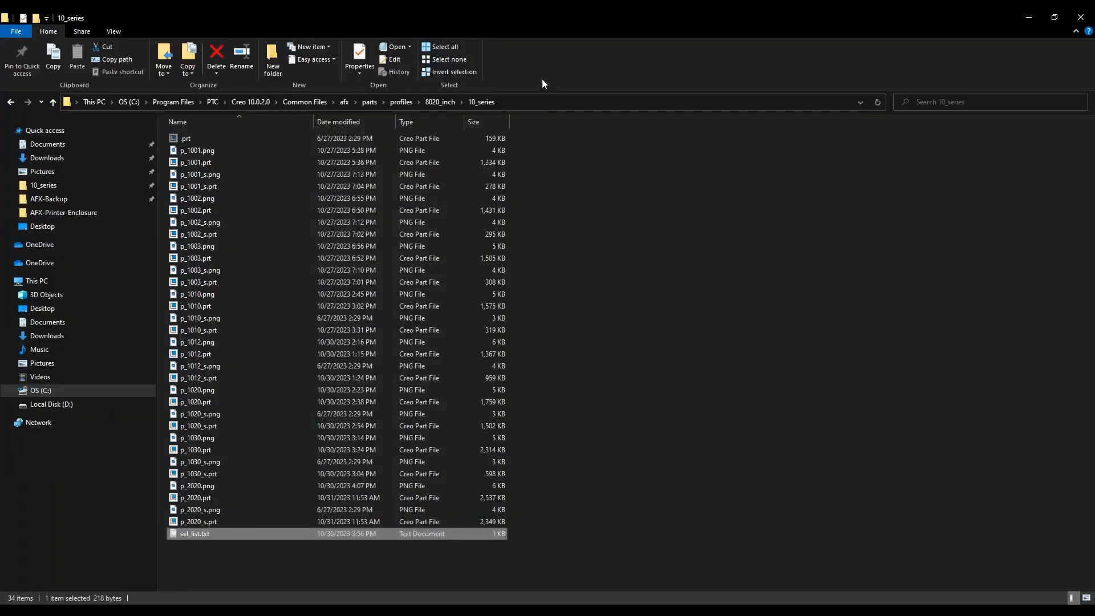
click(553, 101)
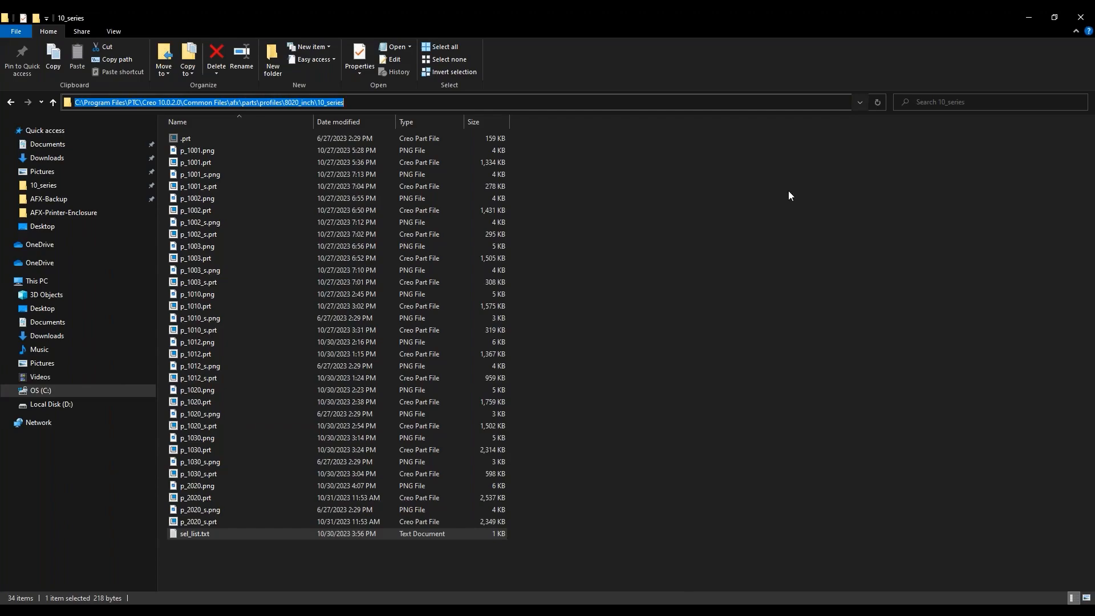
click(1029, 20)
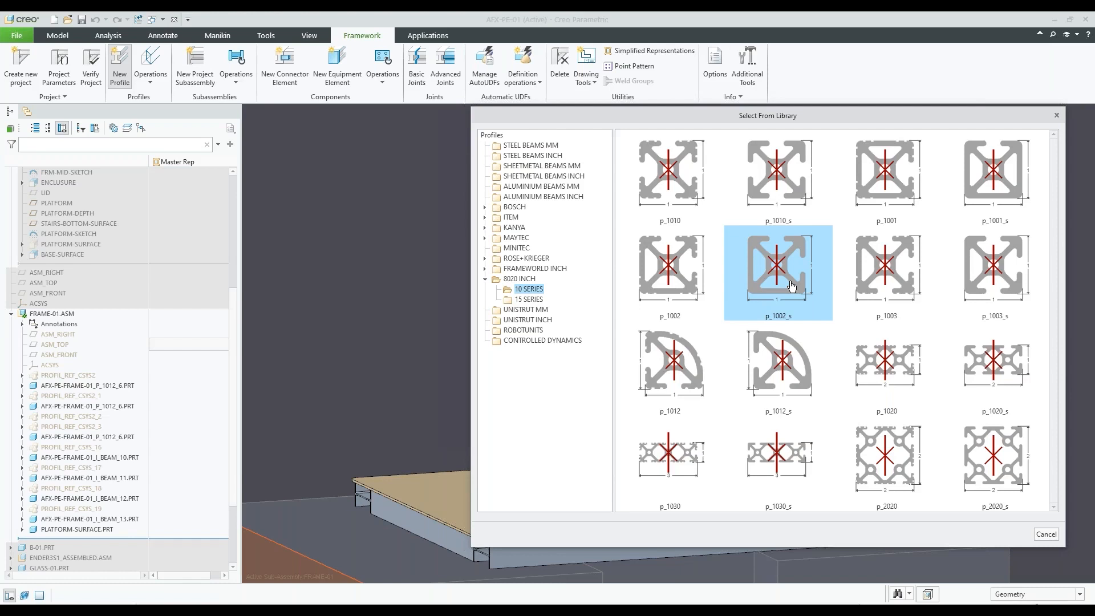
Choose the p_1010_s section from 8020 INCH/10 SERIES and proceed to positioning the new profile
click(777, 177)
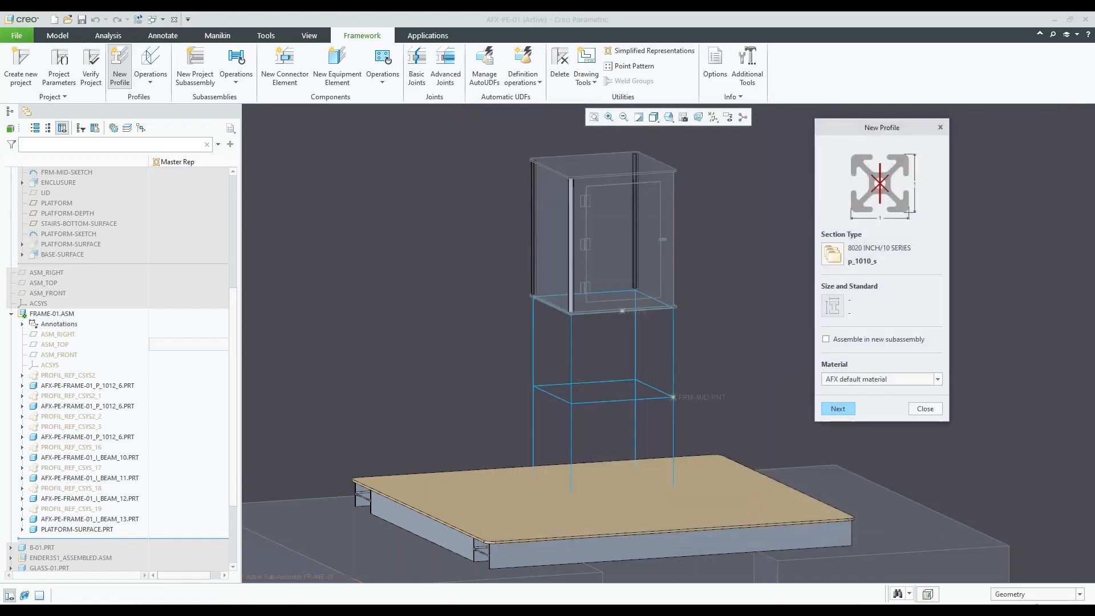
scroll(556, 267, up, 2)
scroll(606, 339, down, 4)
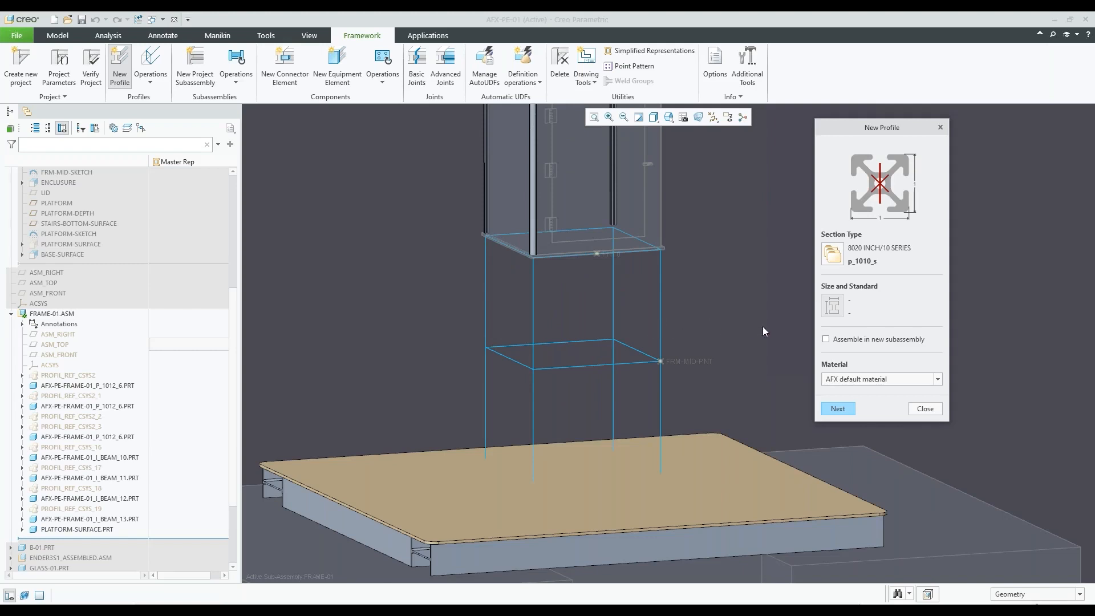
click(841, 408)
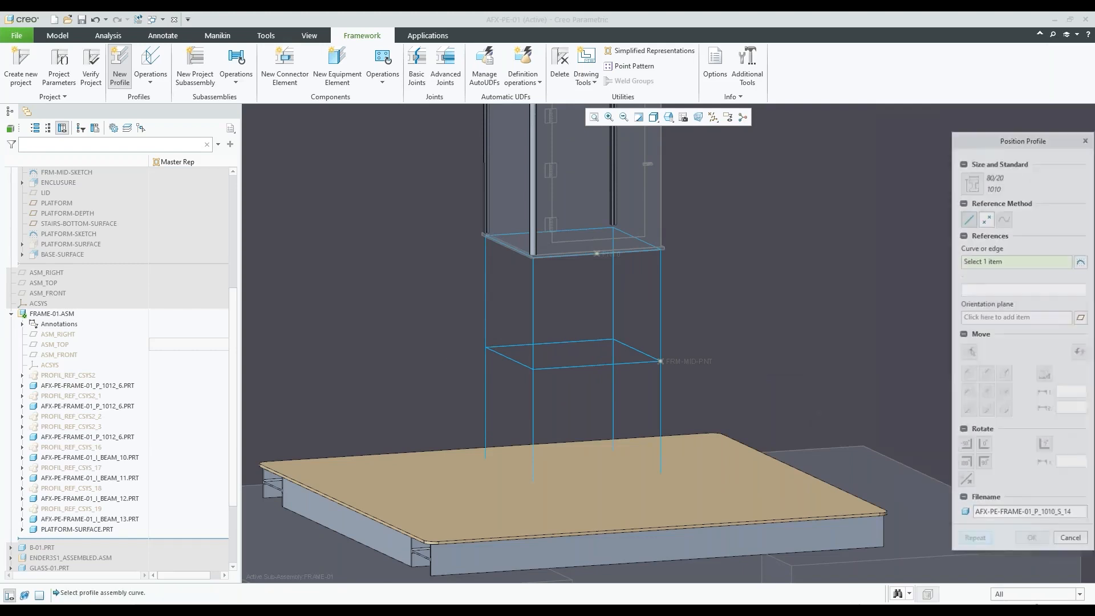
Examine the enclosure's existing corner profiles and the skeleton leg curves beneath them, with the profile positioning dialog moved closer
scroll(609, 344, up, 2)
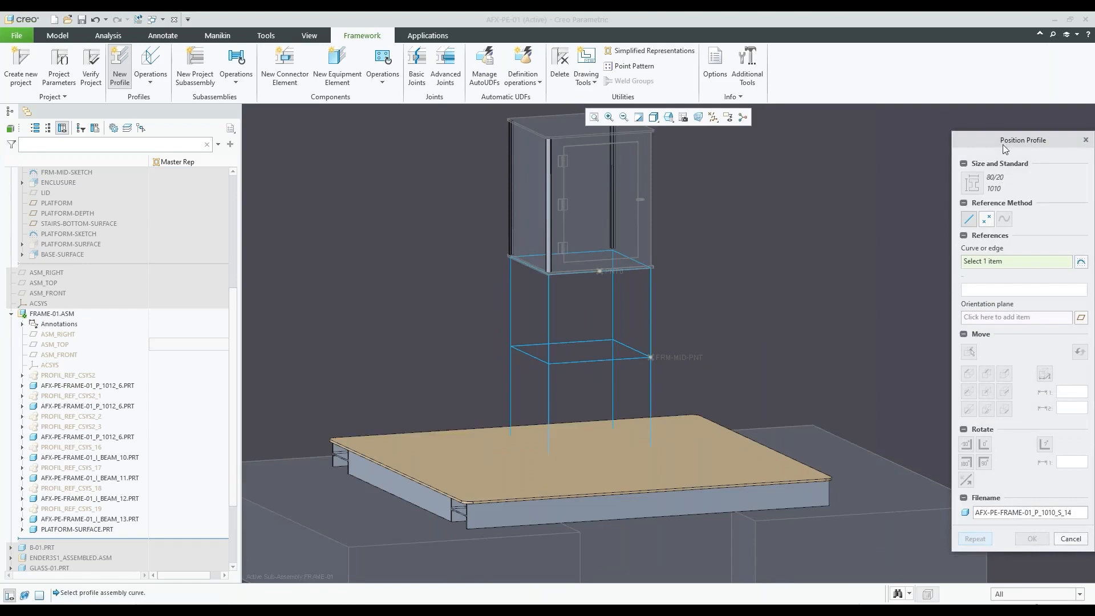
drag(1004, 150, 860, 125)
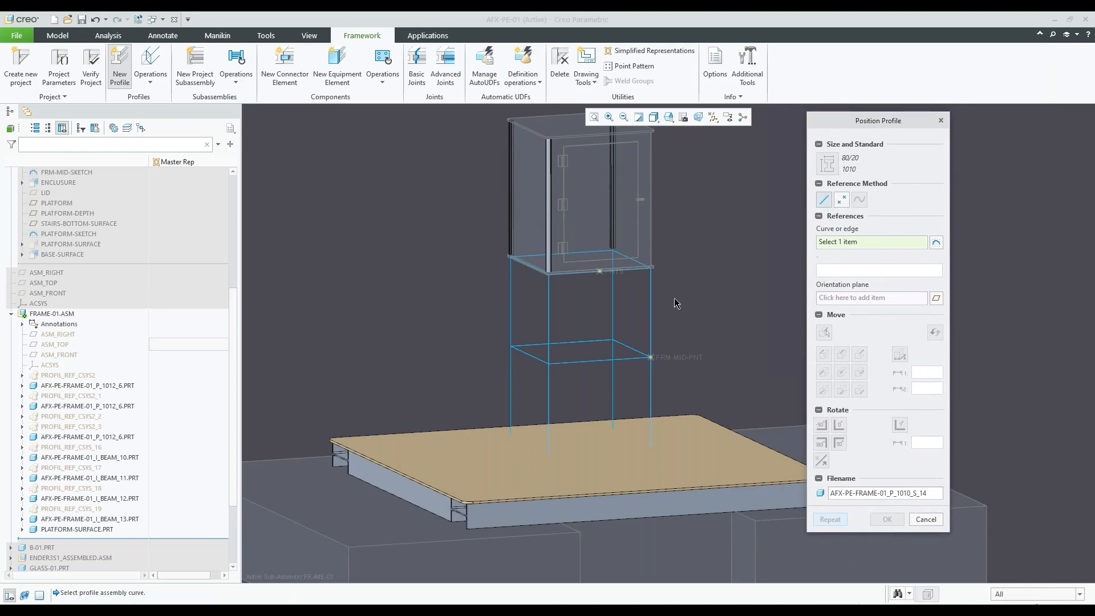
scroll(574, 297, up, 1)
scroll(573, 299, up, 1)
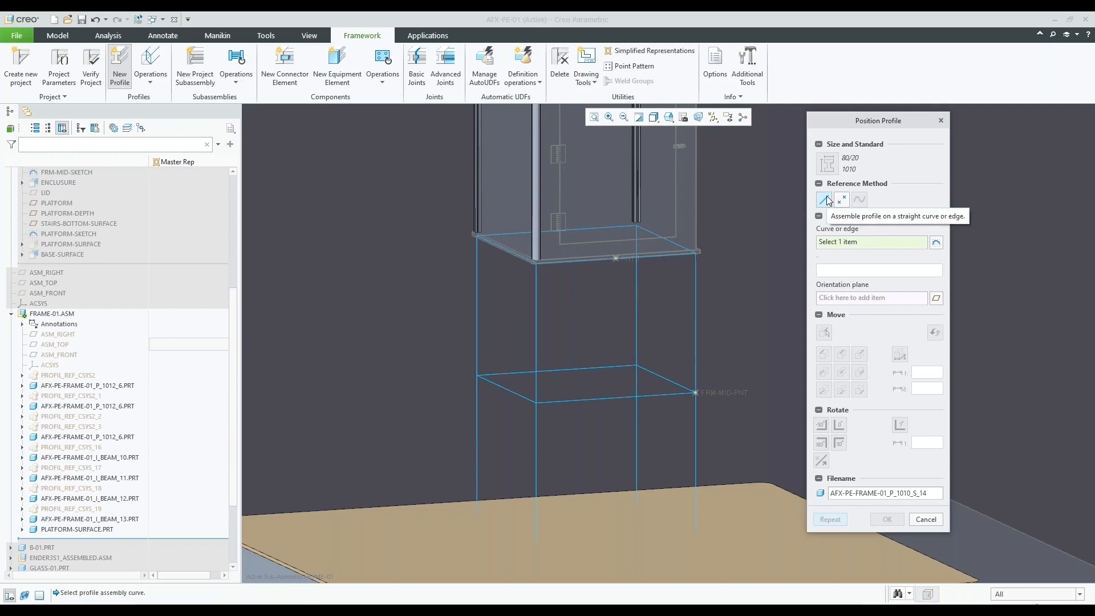
scroll(535, 423, up, 3)
scroll(552, 229, down, 8)
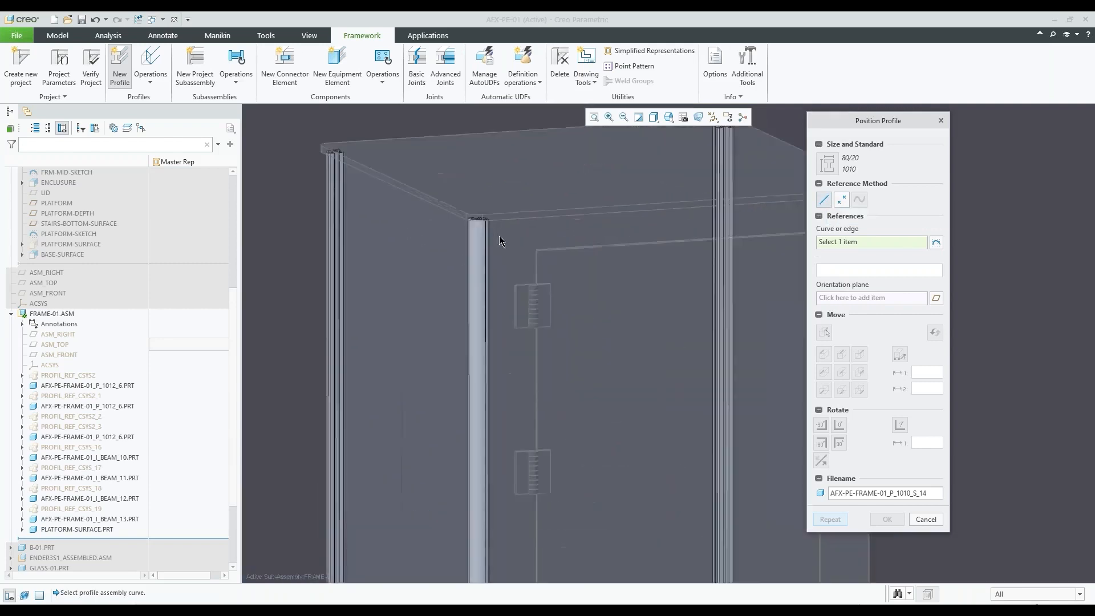
scroll(495, 232, down, 5)
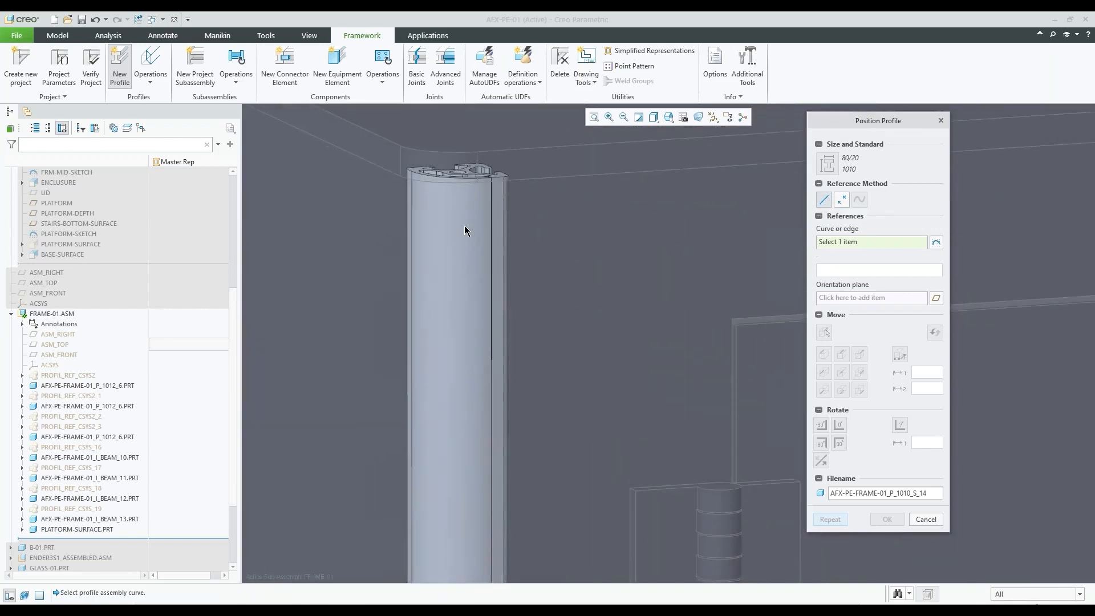
scroll(450, 219, up, 4)
scroll(437, 216, down, 2)
scroll(443, 221, up, 6)
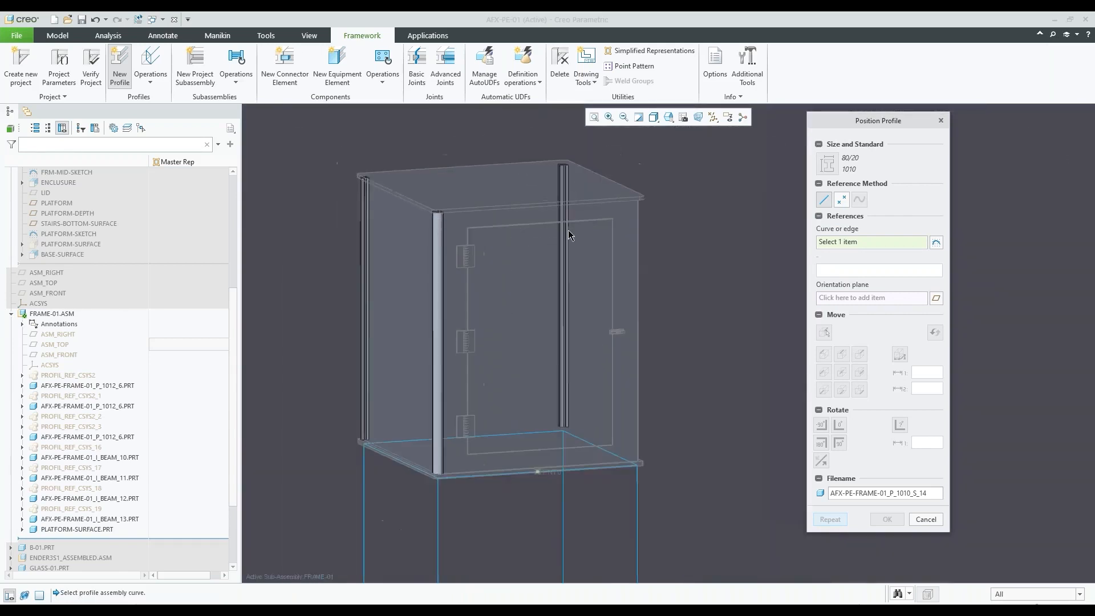
scroll(628, 221, down, 2)
scroll(371, 237, up, 3)
scroll(513, 222, down, 2)
scroll(513, 285, up, 4)
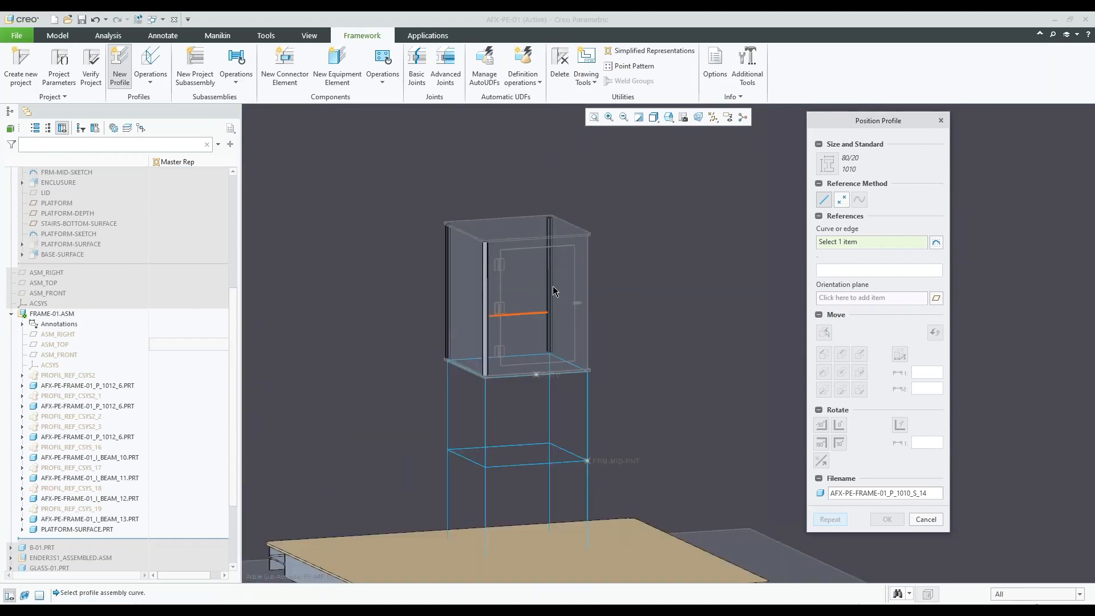
Place the 1010 profile on the front leg curve of AFX-SKEL-01, directly below the enclosure's near corner post
scroll(515, 374, up, 3)
scroll(514, 373, down, 6)
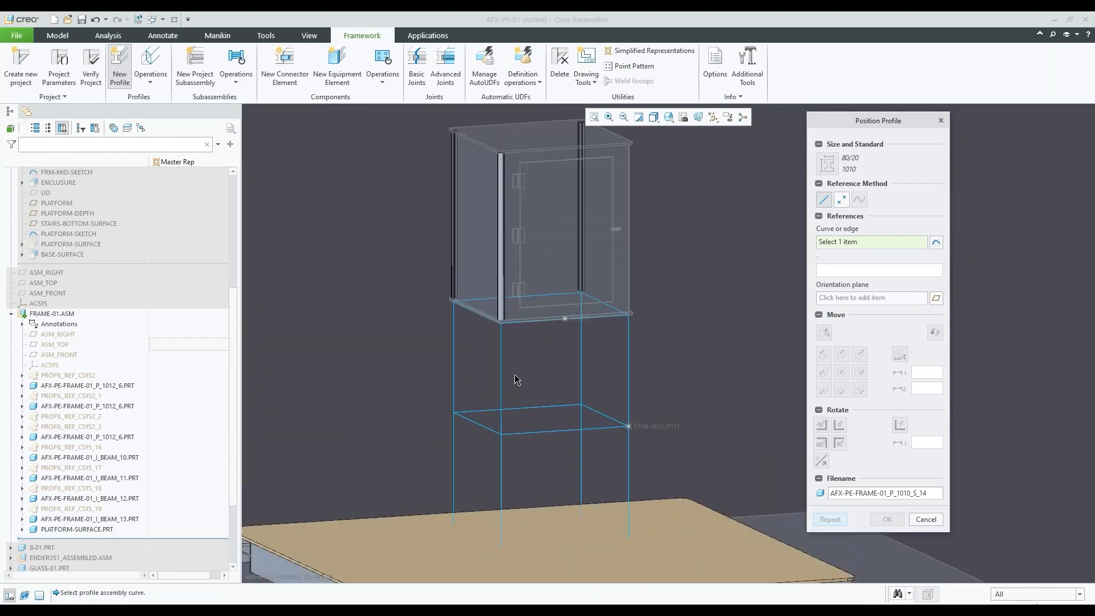
click(497, 338)
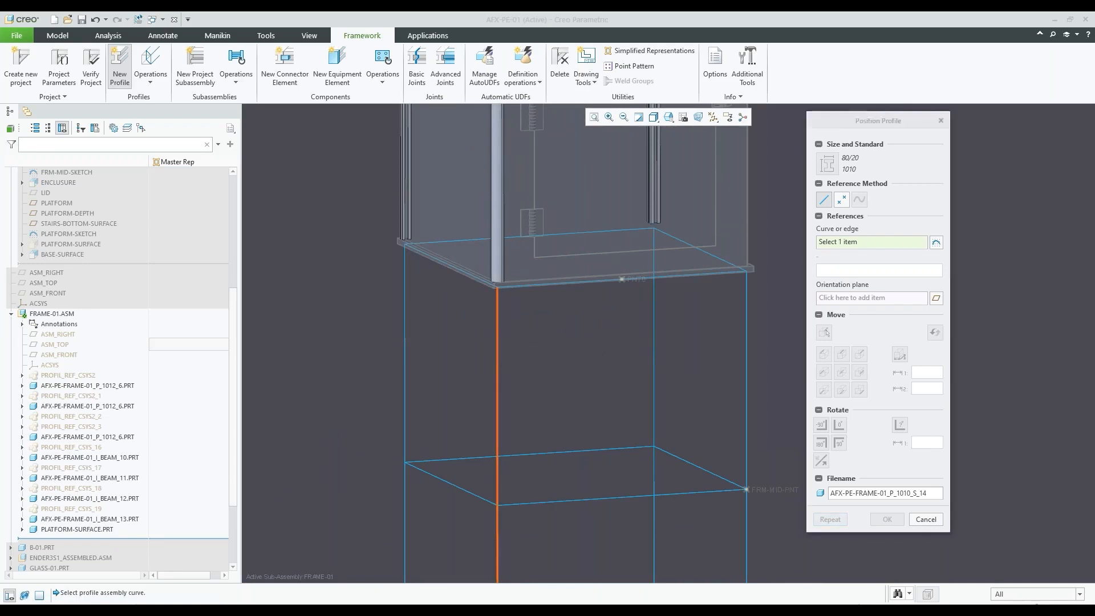
scroll(559, 302, down, 5)
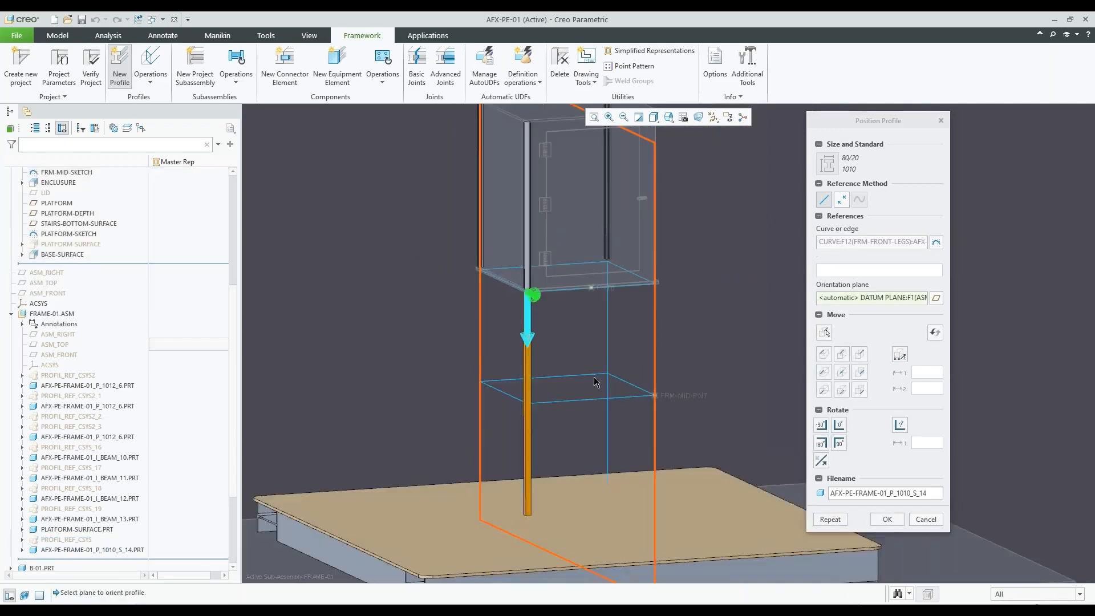
Try the leg profile's top-center, bottom-center and four corner alignments on the curve, and return it to the center alignment
scroll(563, 412, up, 3)
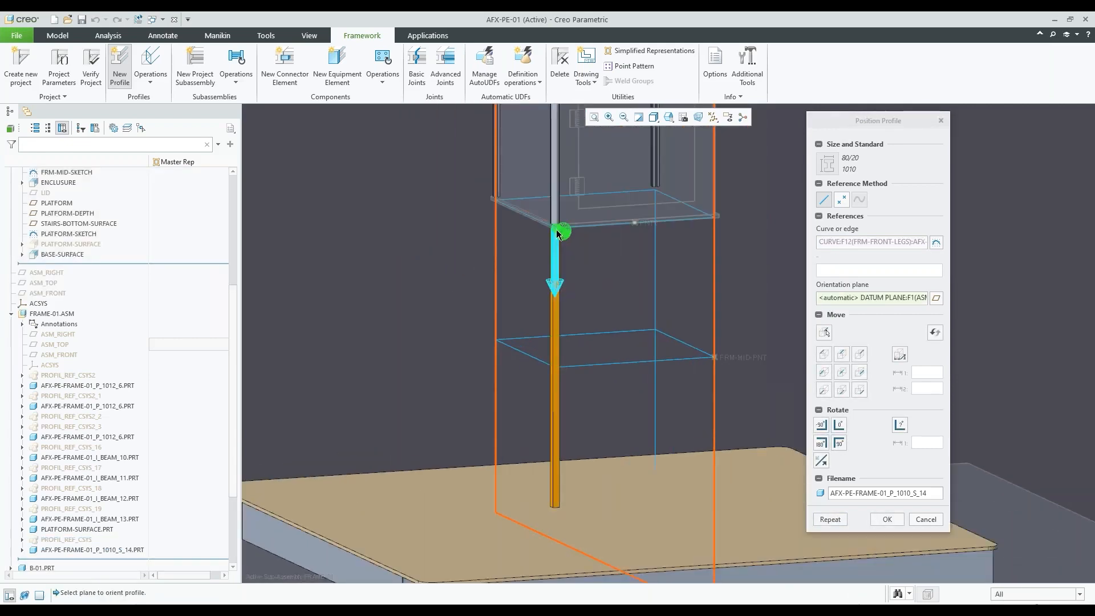
scroll(579, 282, up, 4)
scroll(570, 251, up, 6)
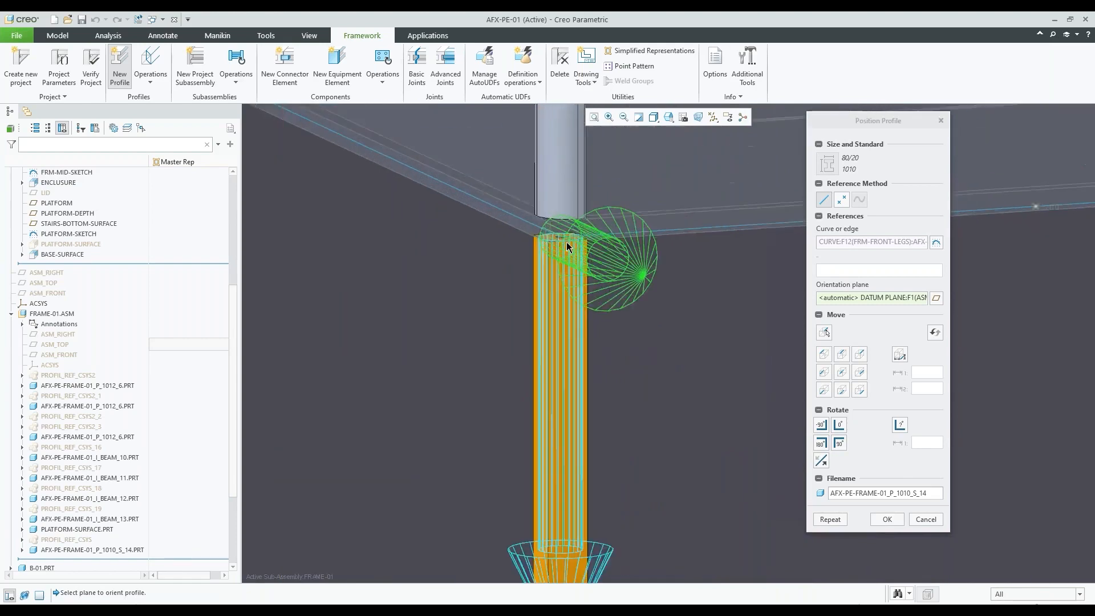
scroll(564, 228, up, 2)
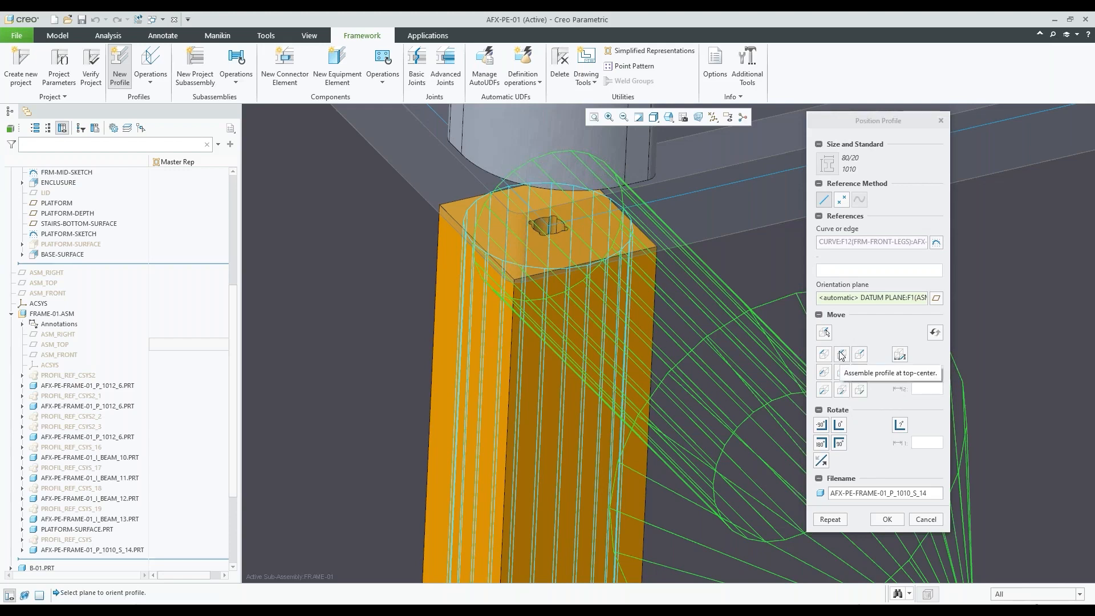
click(842, 356)
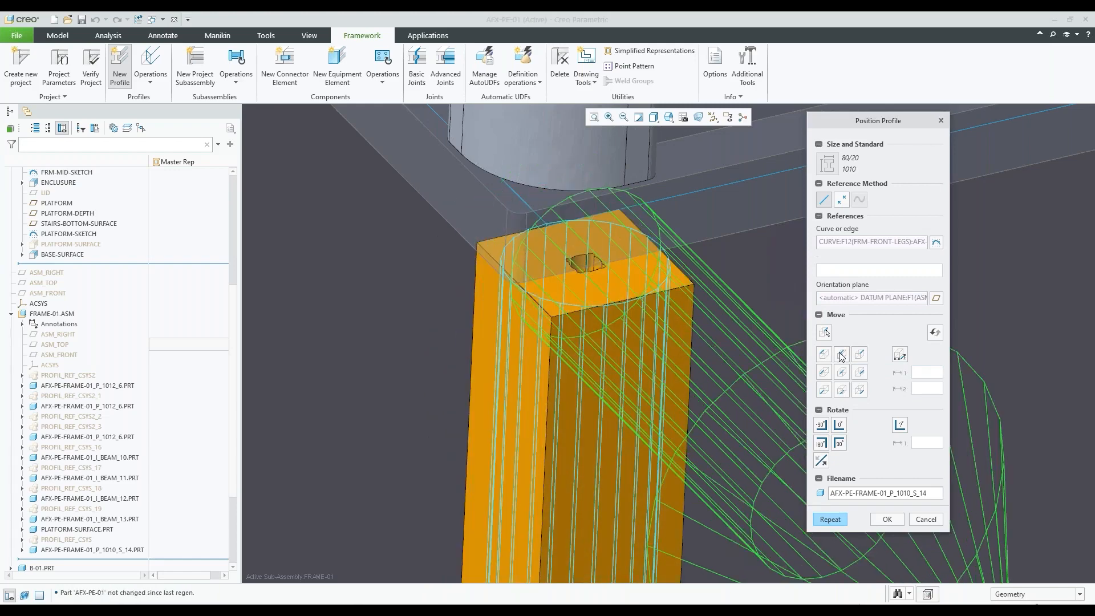
click(844, 392)
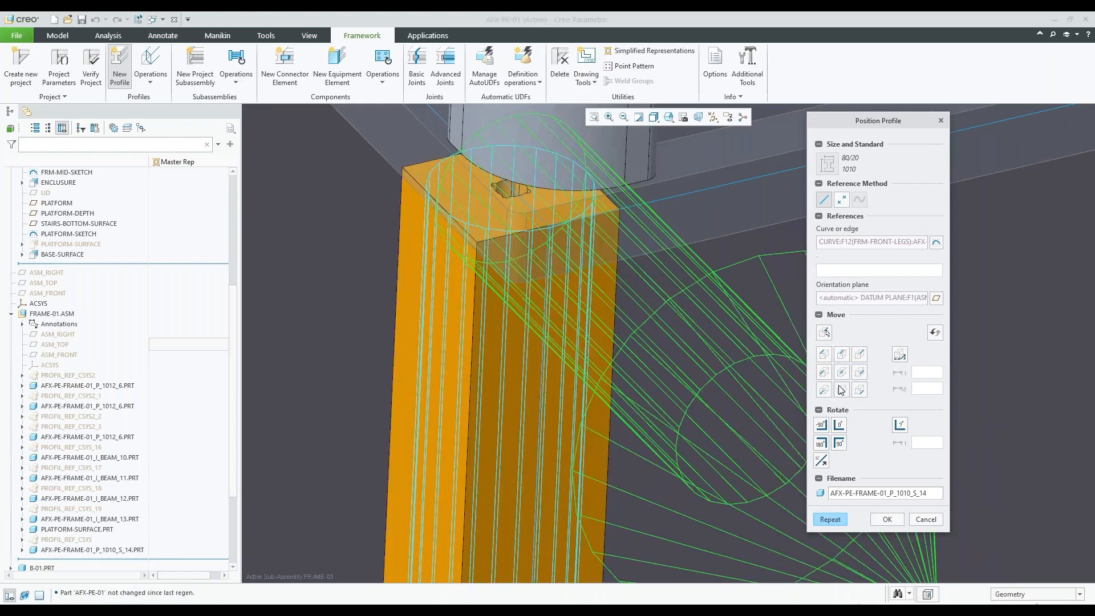
click(824, 354)
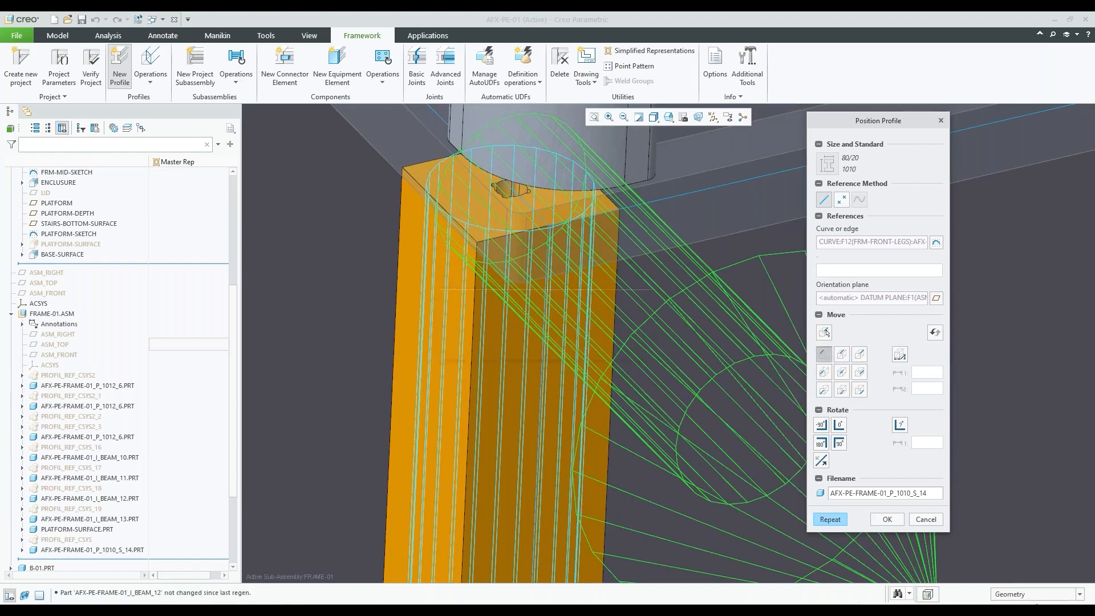
click(860, 355)
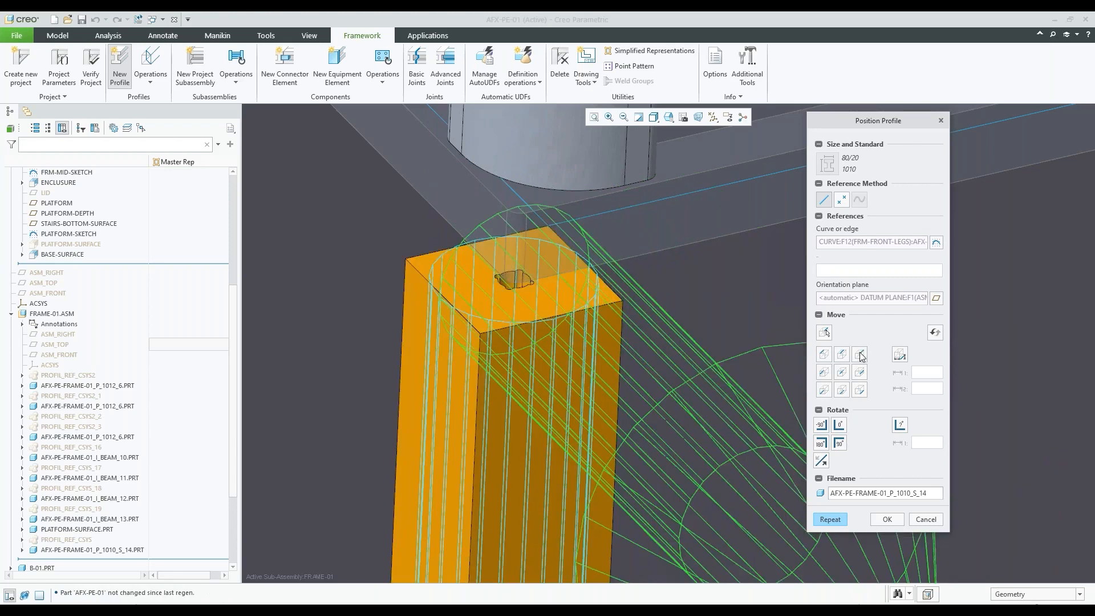
click(824, 390)
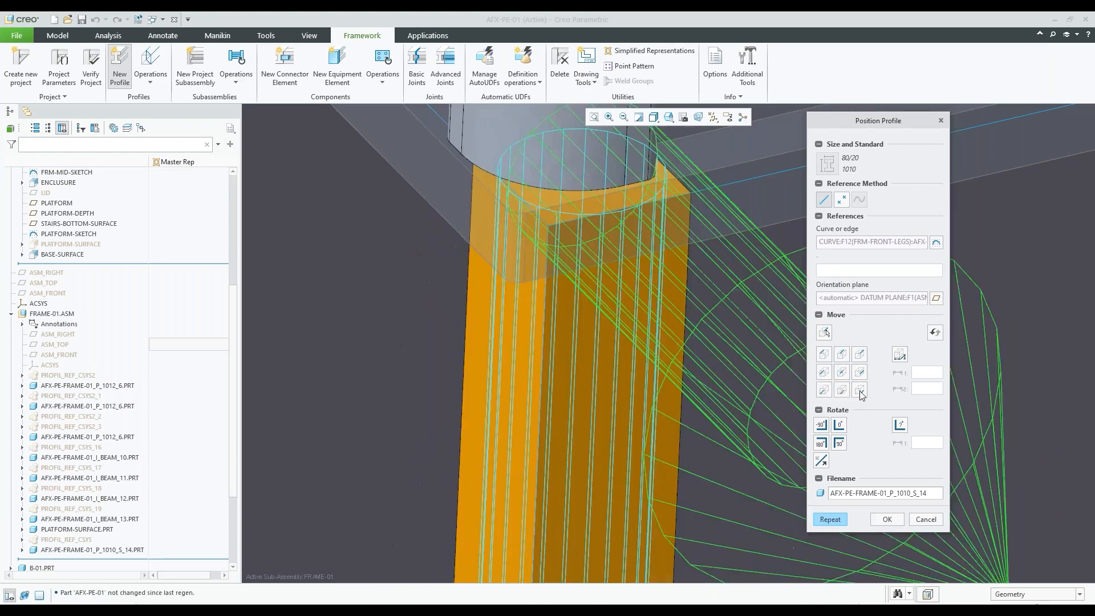
click(860, 390)
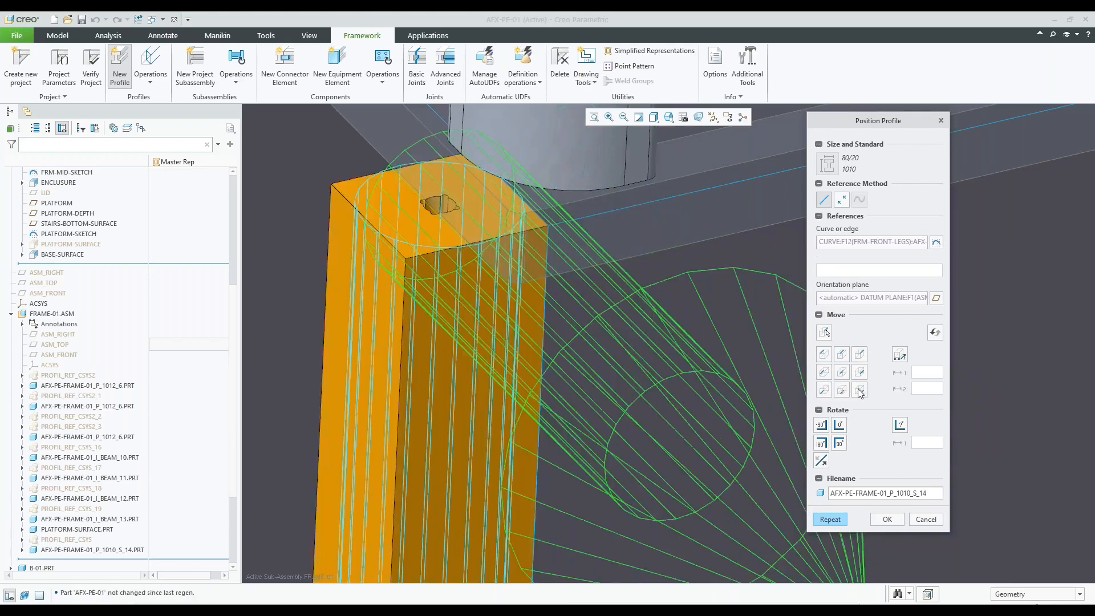
click(842, 373)
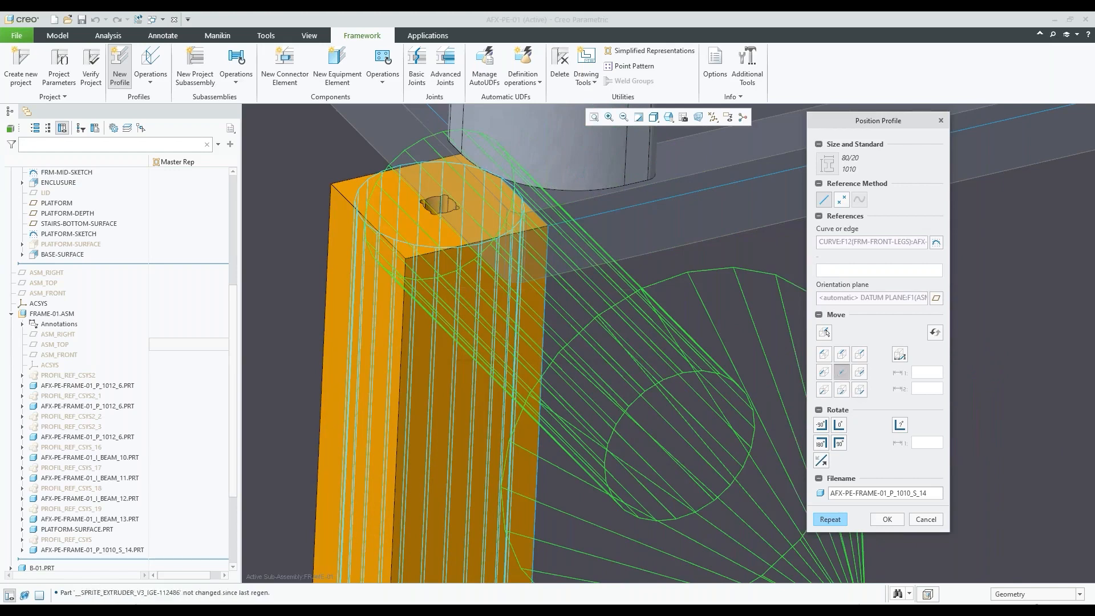
Check the centered leg profile's orientation, accept its placement and end the New Profile command without adding another profile
scroll(524, 286, down, 3)
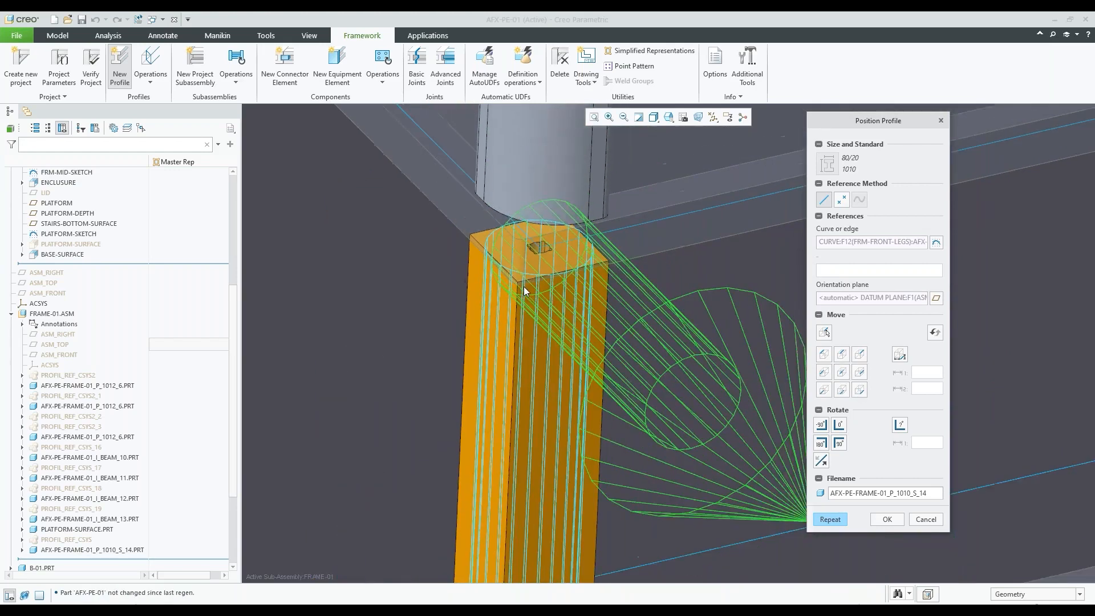
scroll(535, 279, up, 4)
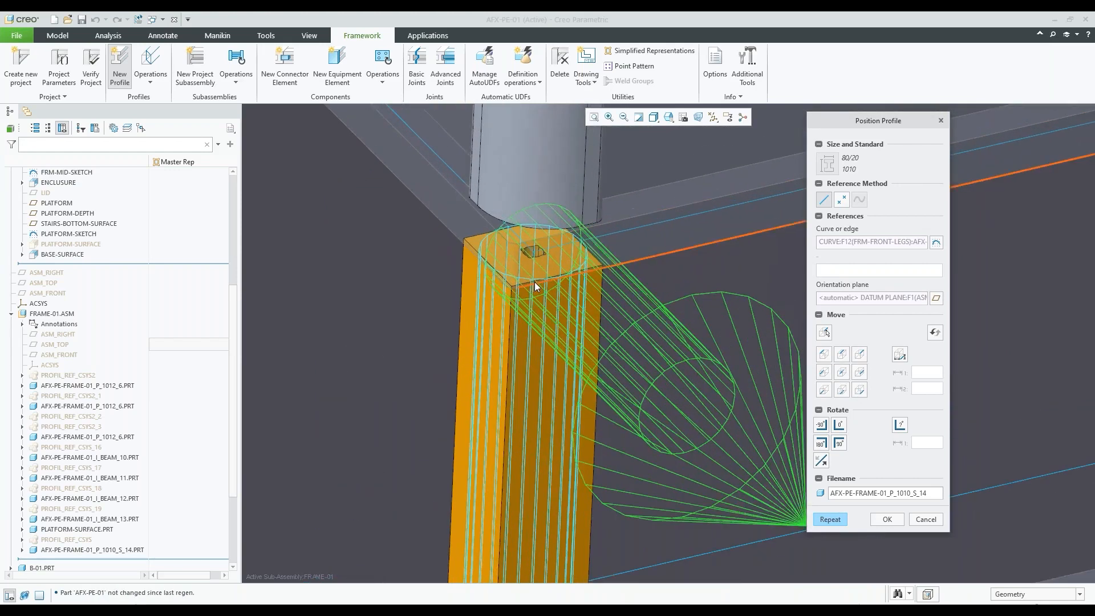
scroll(536, 244, up, 3)
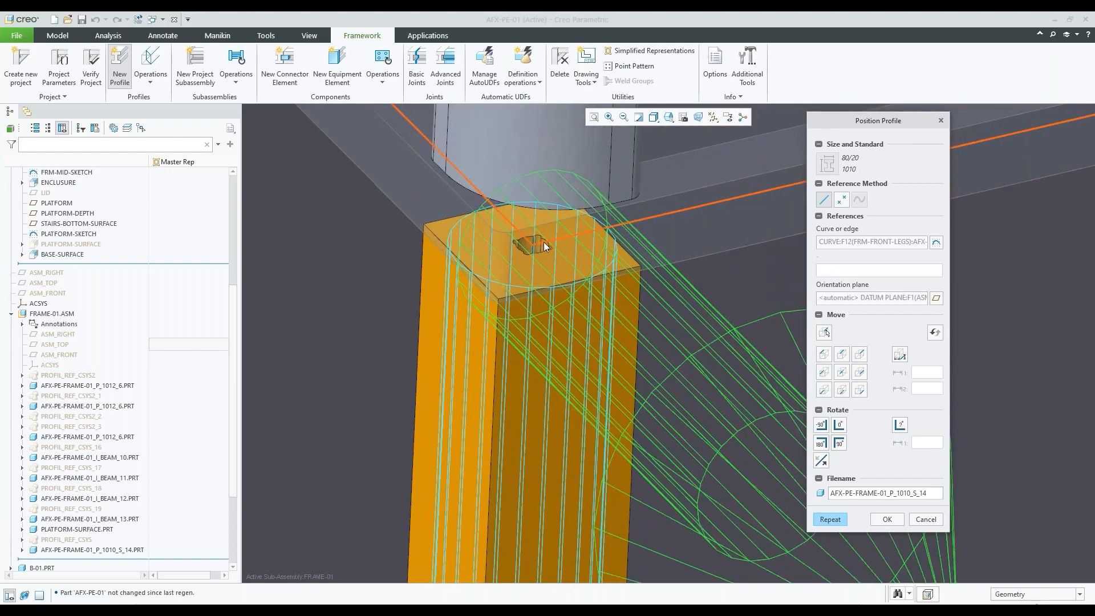
middle_drag(553, 247, 625, 359)
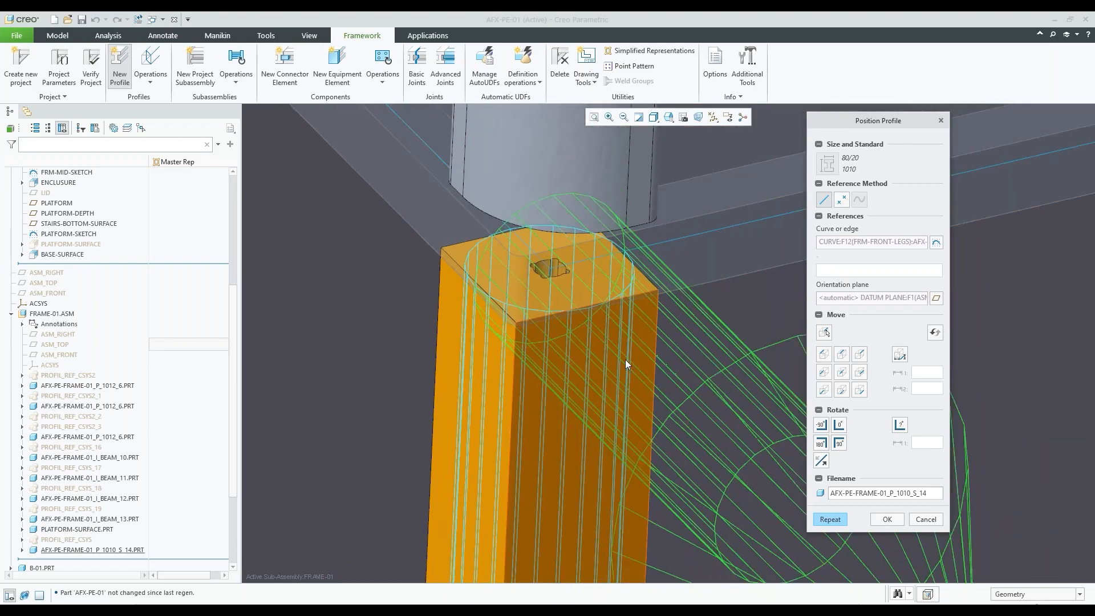
click(822, 424)
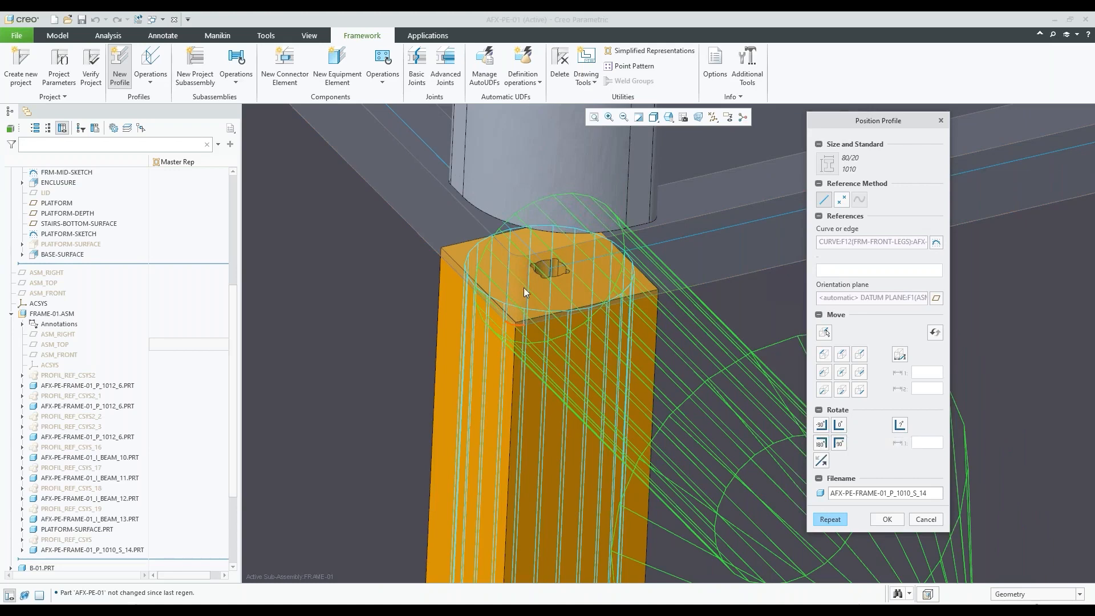
scroll(484, 292, up, 7)
scroll(496, 291, up, 3)
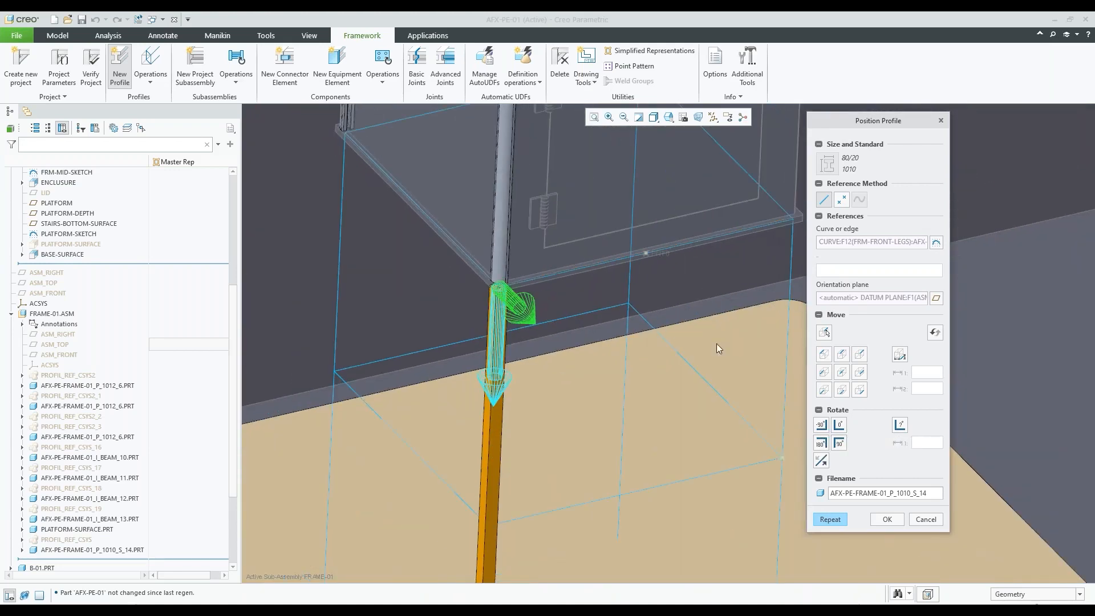
click(887, 519)
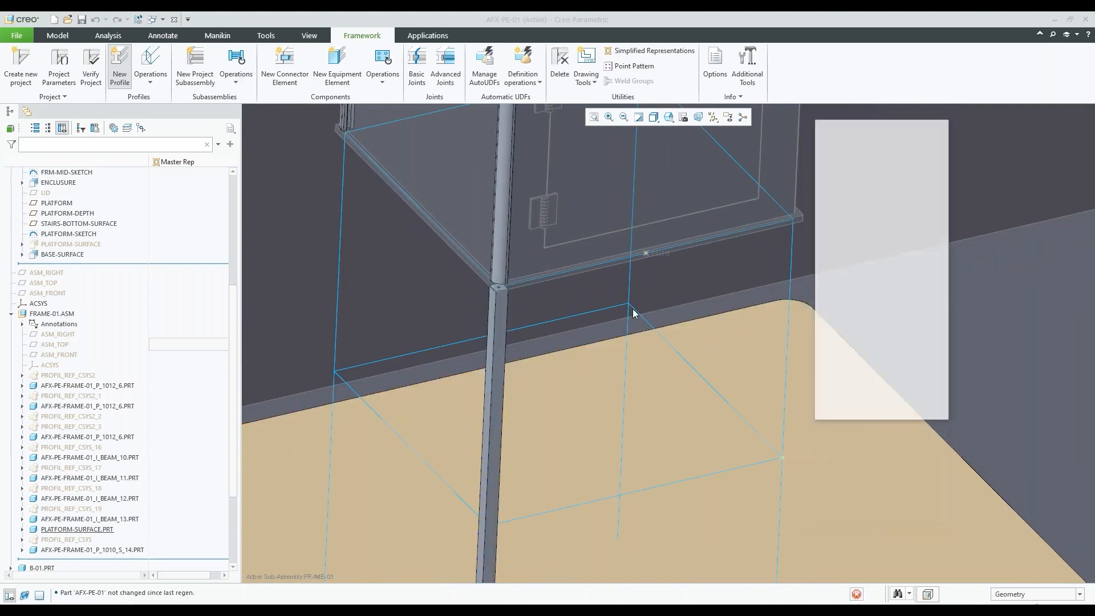
scroll(632, 307, up, 3)
click(931, 409)
scroll(644, 303, up, 3)
Inspect the top end of AFX-PE-FRAME-01_P_1010_S_14.PRT, activate the part and expand its features in the model tree
scroll(80, 375, down, 2)
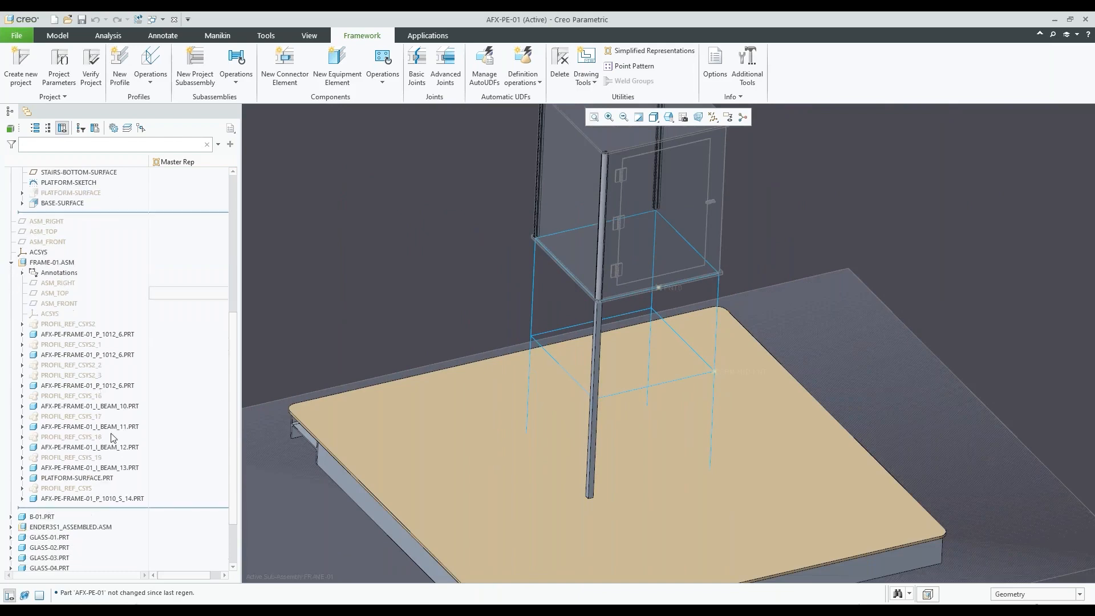
click(98, 498)
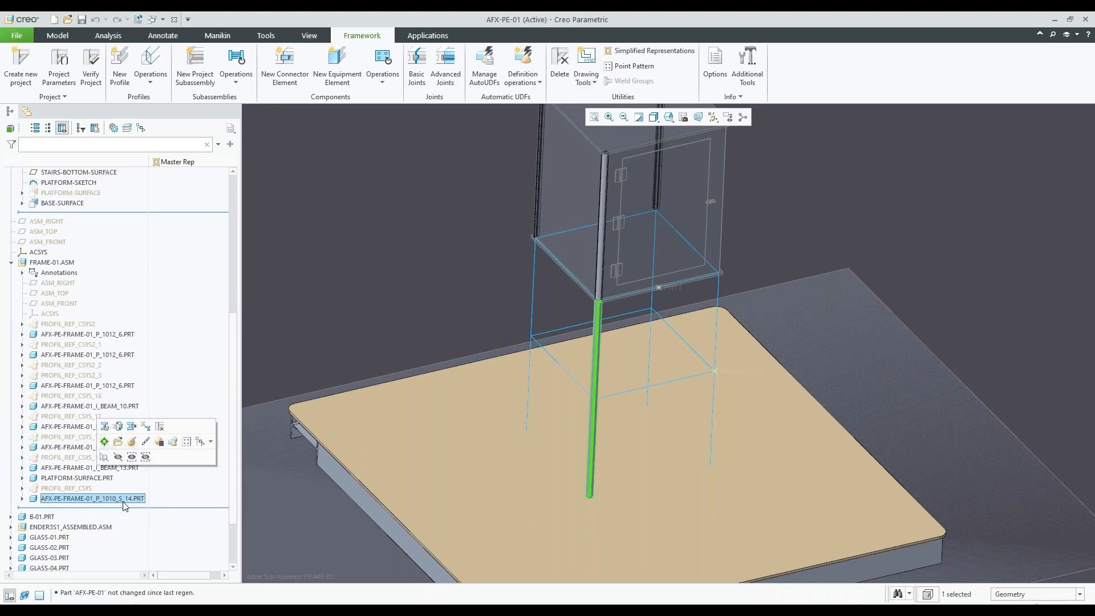
scroll(615, 307, down, 8)
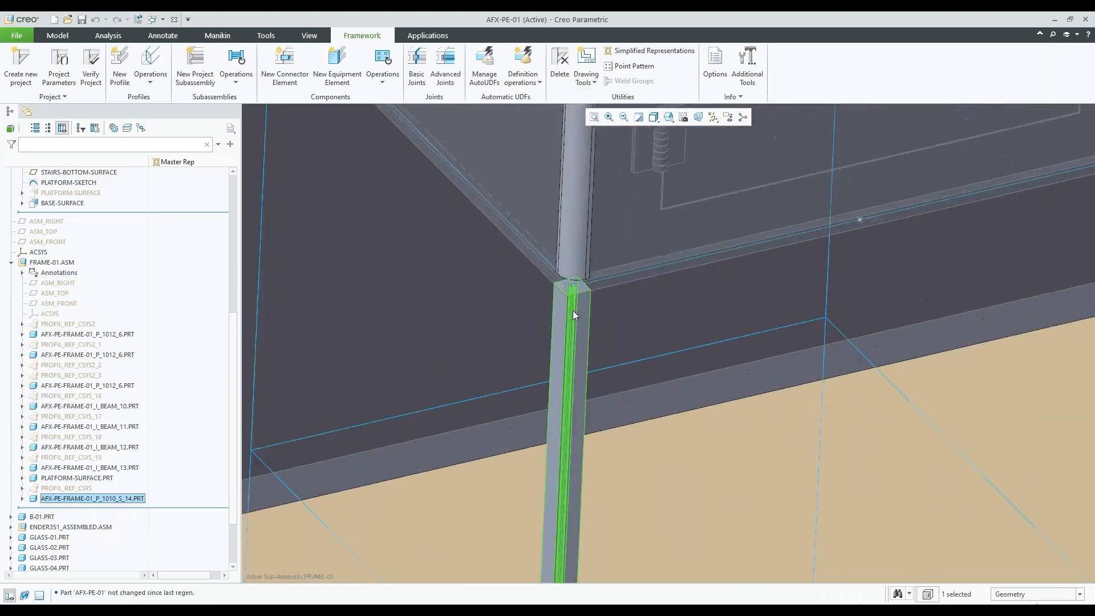
scroll(566, 275, down, 3)
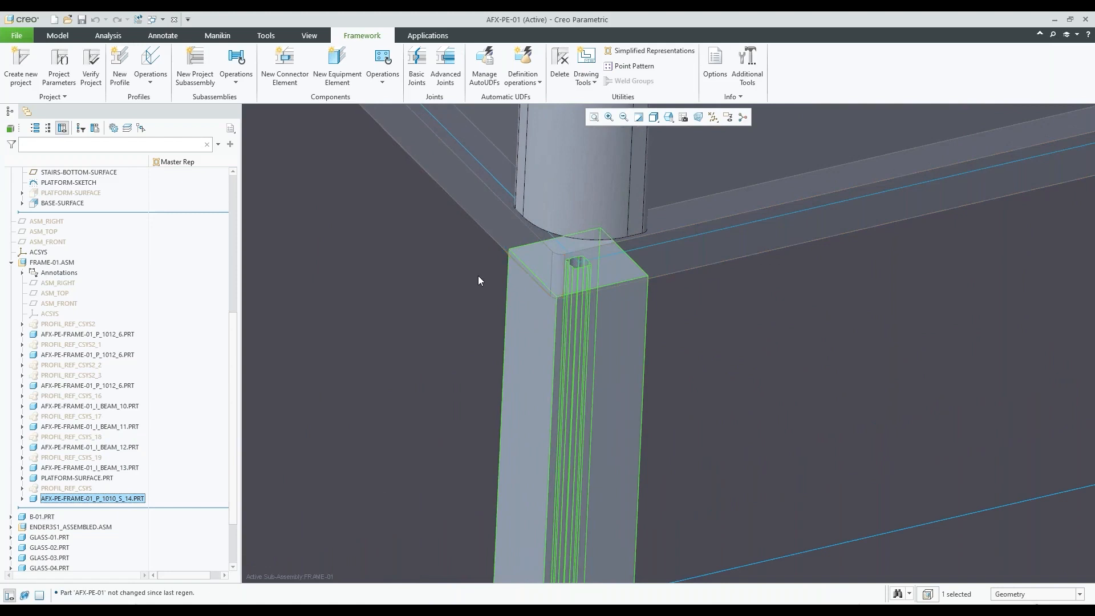
scroll(477, 275, up, 3)
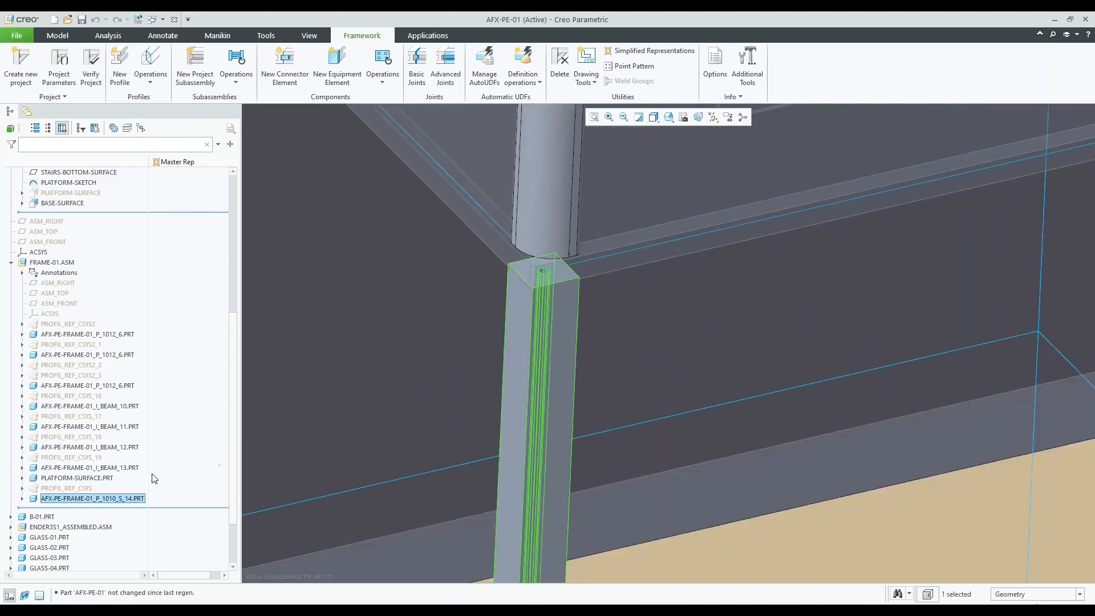
click(130, 500)
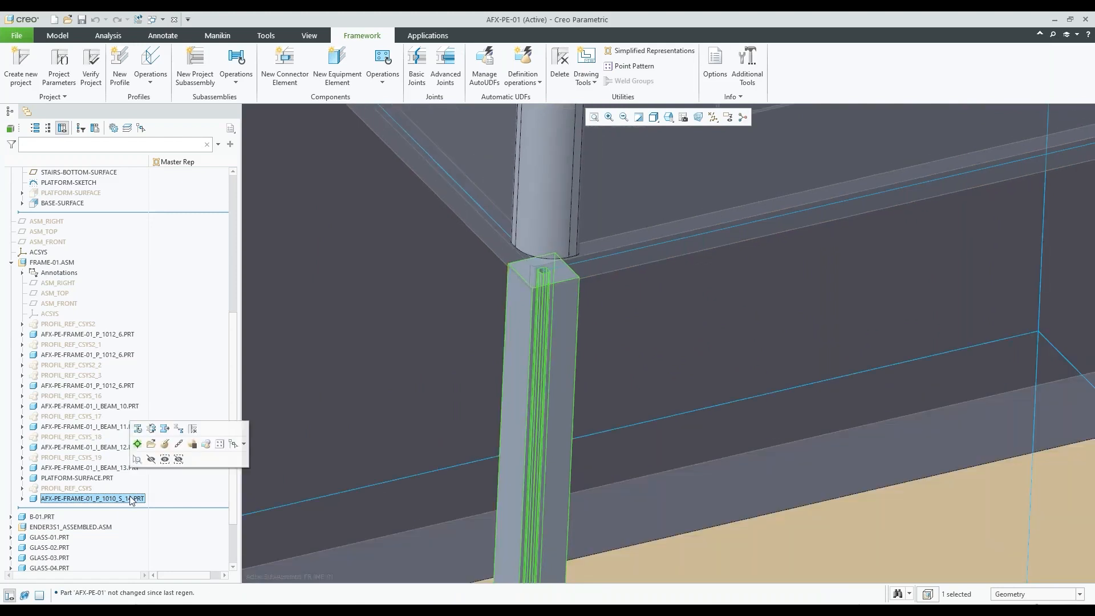
click(140, 449)
click(22, 499)
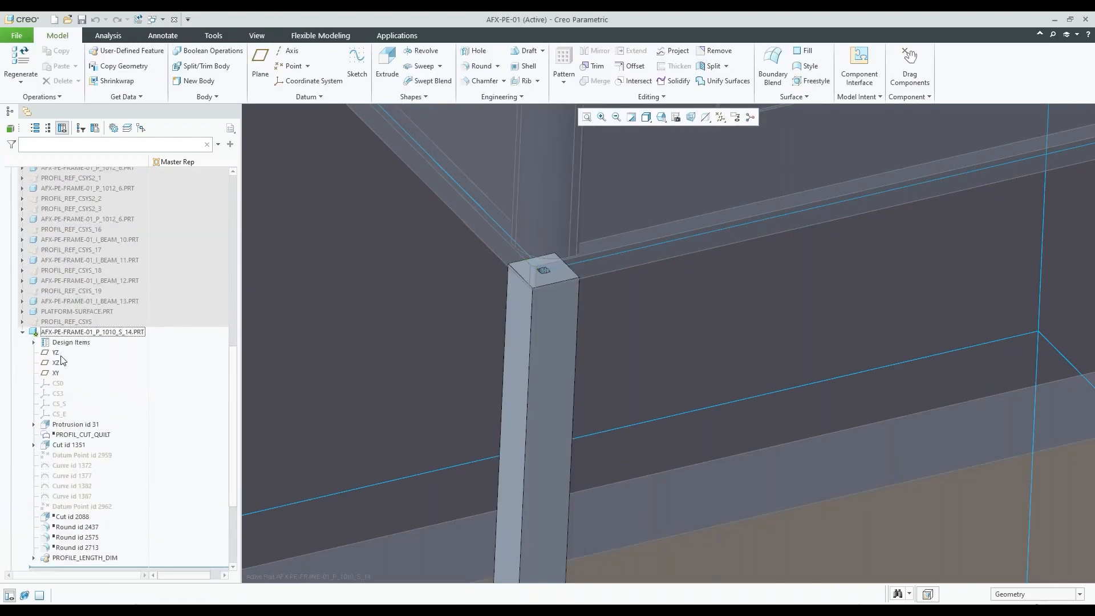
Resume the suppressed Cut id 2088 and Round ids 2437, 2575 and 2713 in AFX-PE-FRAME-01_P_1010_S_14.PRT
click(71, 520)
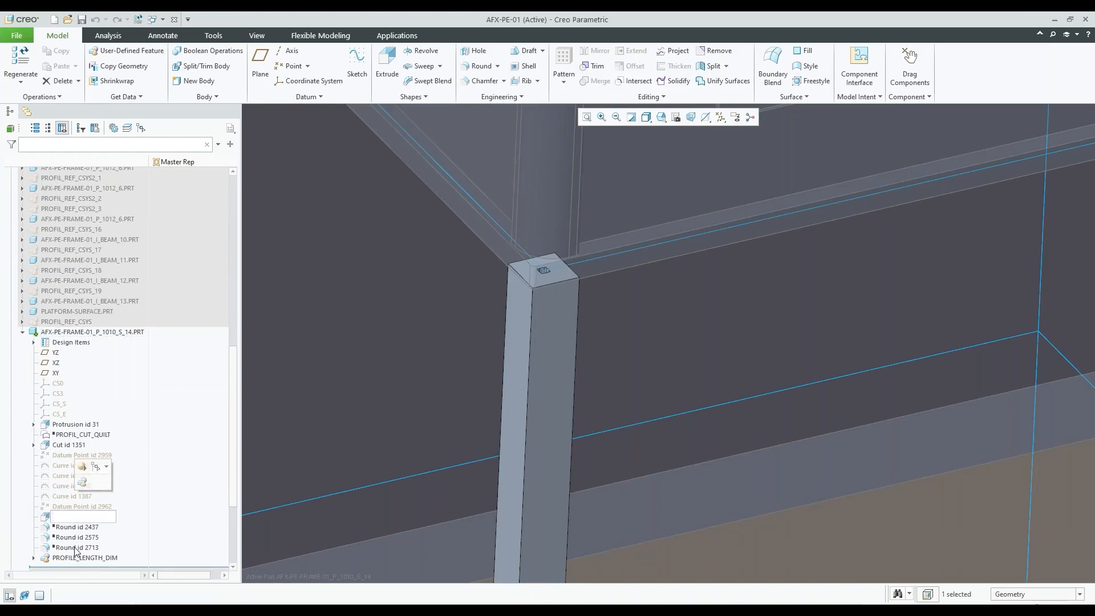
click(87, 528)
click(80, 517)
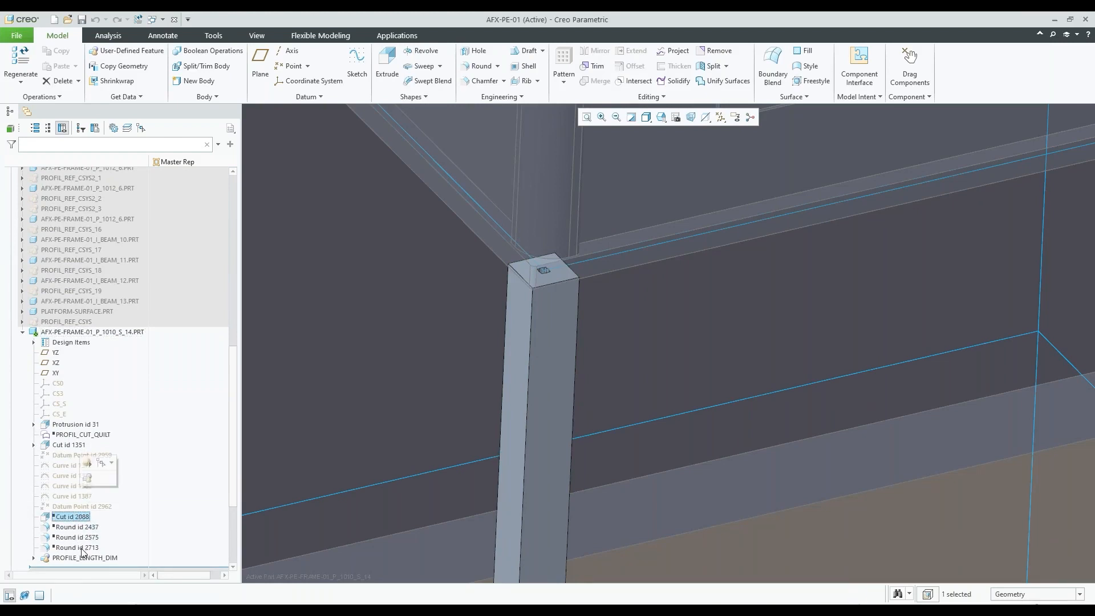
shift+click(82, 549)
click(90, 497)
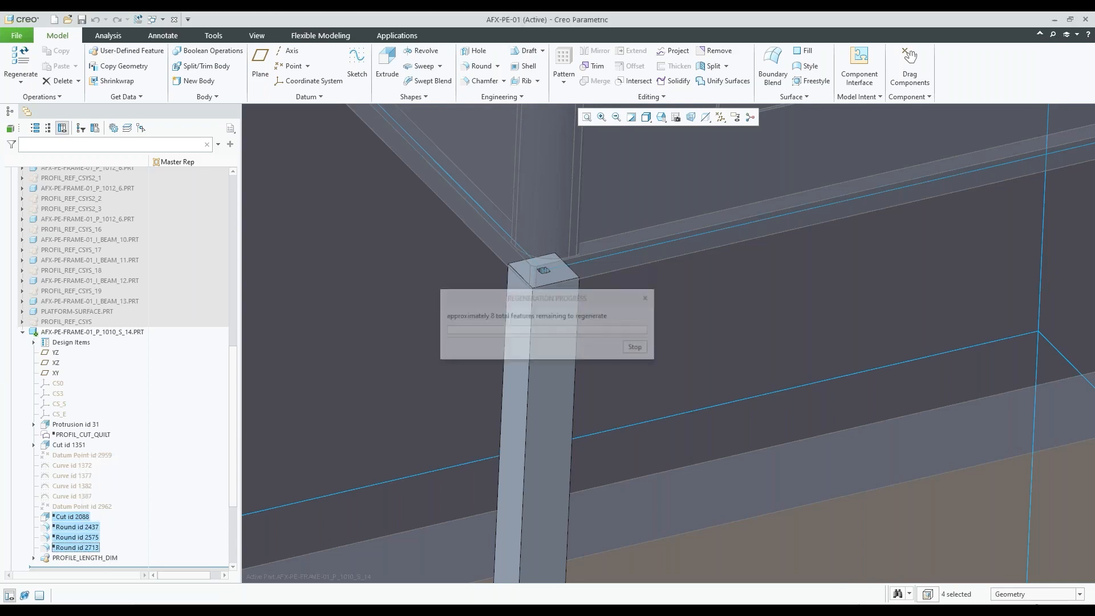
click(423, 303)
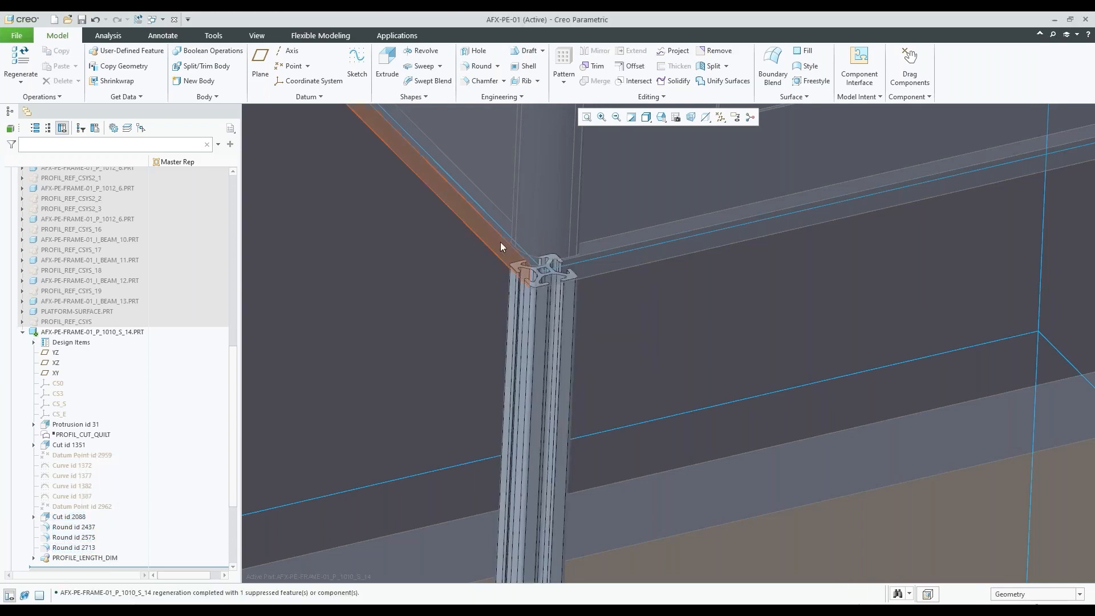
Examine the detailed T-slot cross-section at the leg profile's top end and the whole leg beneath the enclosure
scroll(558, 251, up, 2)
scroll(558, 251, up, 3)
mouse_move(536, 278)
middle_down()
mouse_move(525, 293)
mouse_move(530, 278)
middle_up()
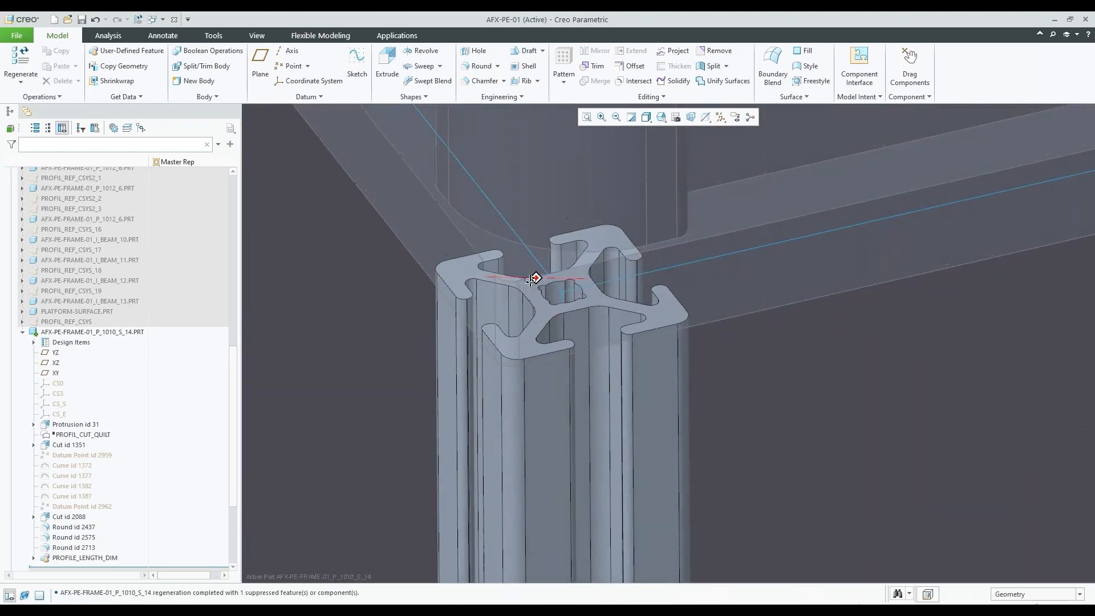
scroll(504, 214, up, 2)
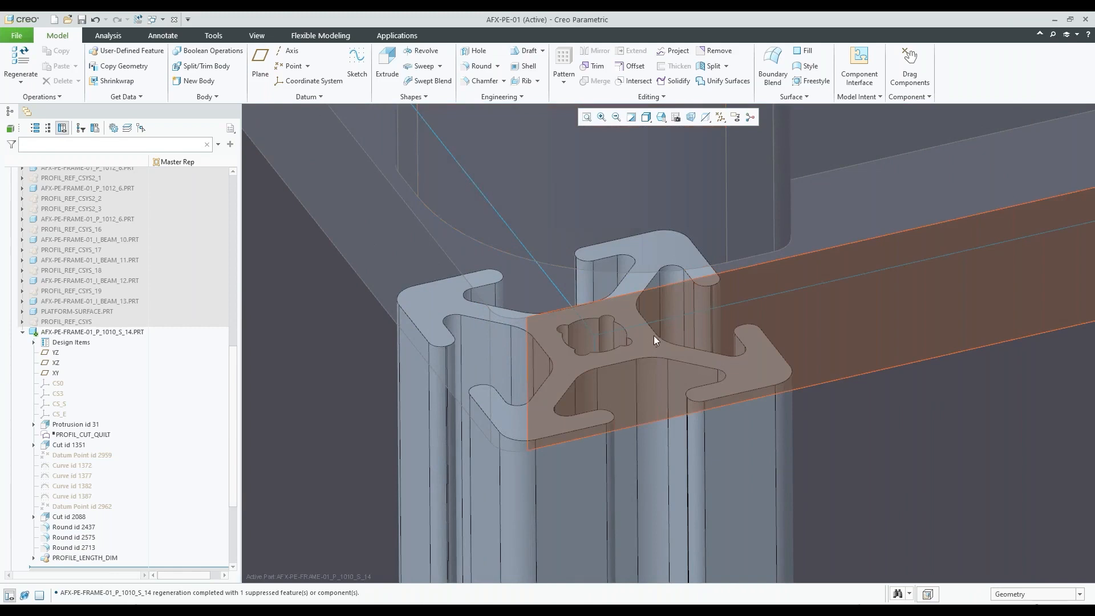
scroll(636, 328, down, 1)
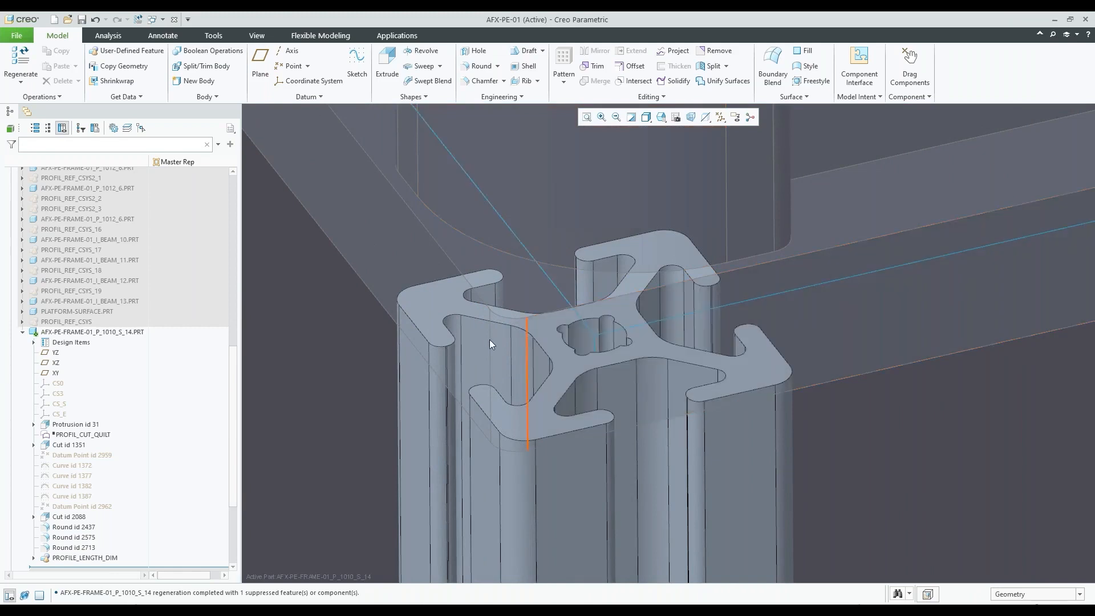
scroll(488, 340, down, 2)
scroll(485, 341, down, 5)
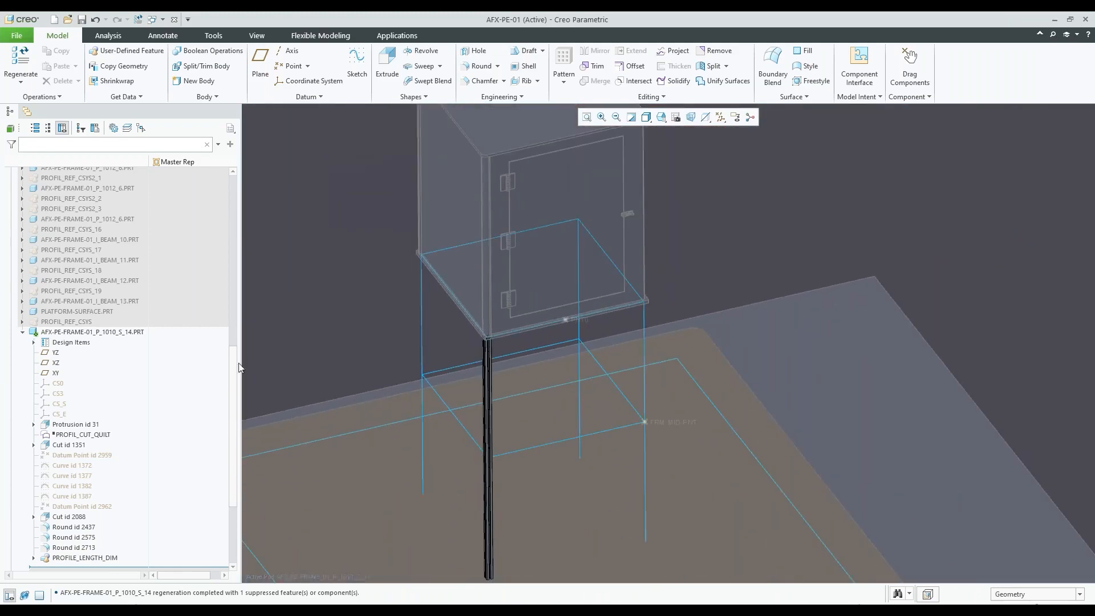
scroll(496, 342, down, 1)
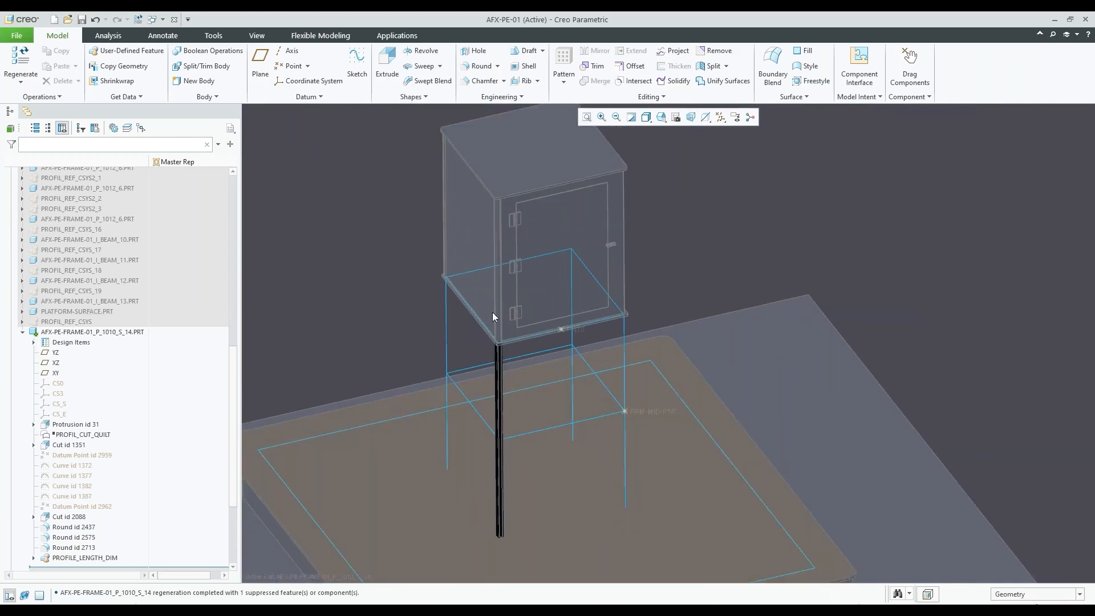
Activate the FRAME-01.ASM subassembly in place of the leg profile part
scroll(113, 319, up, 5)
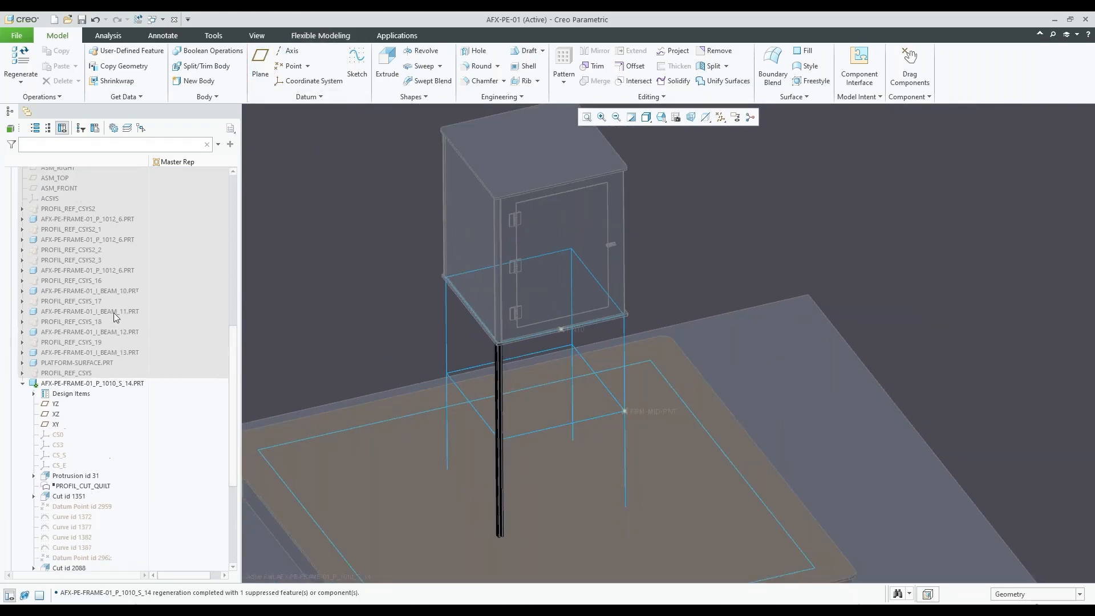
click(44, 250)
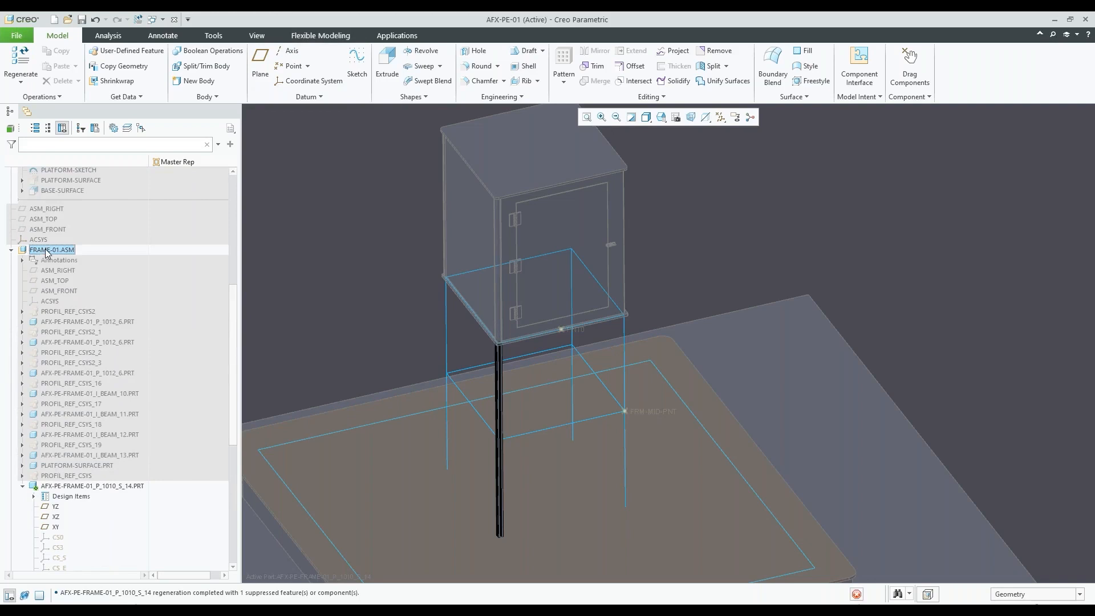
click(51, 197)
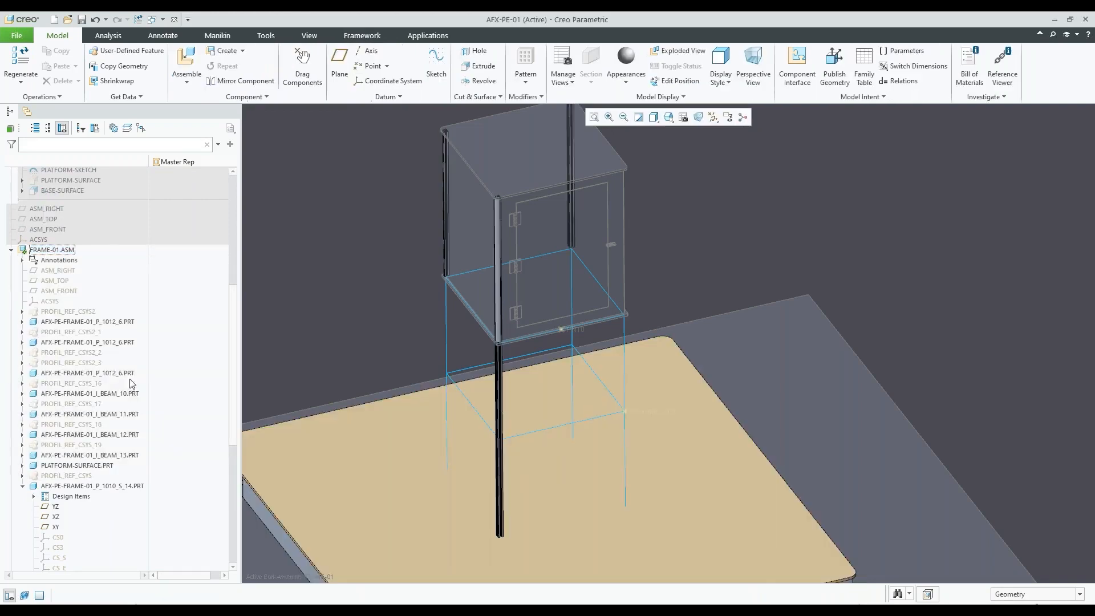
Examine the transition between the front leg and the enclosure's corner post, along with the remaining leg curves
scroll(541, 284, up, 2)
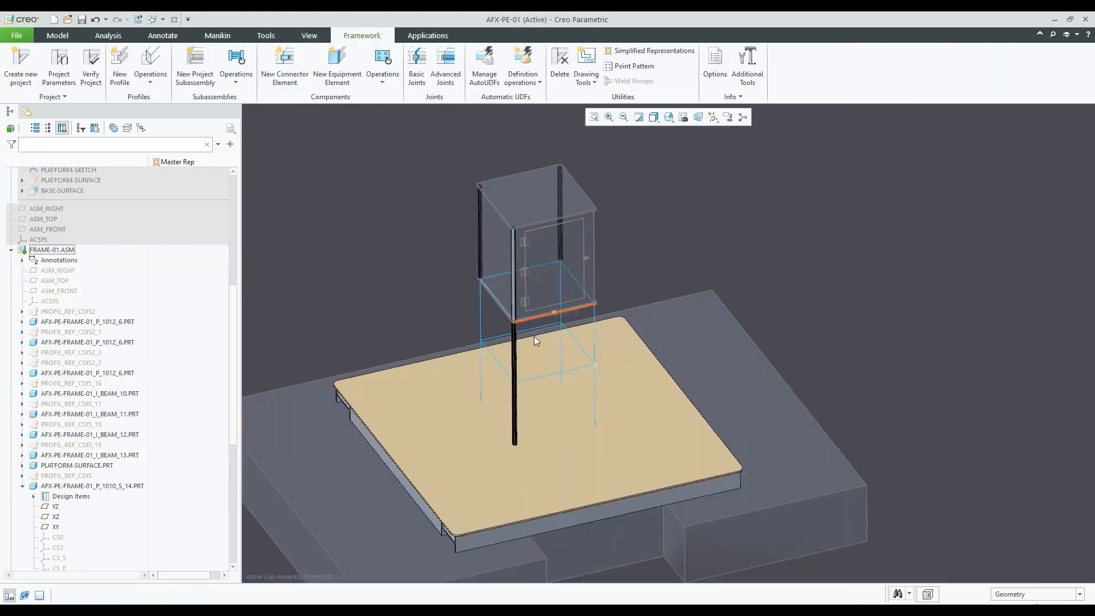
scroll(533, 329, down, 5)
scroll(142, 400, down, 3)
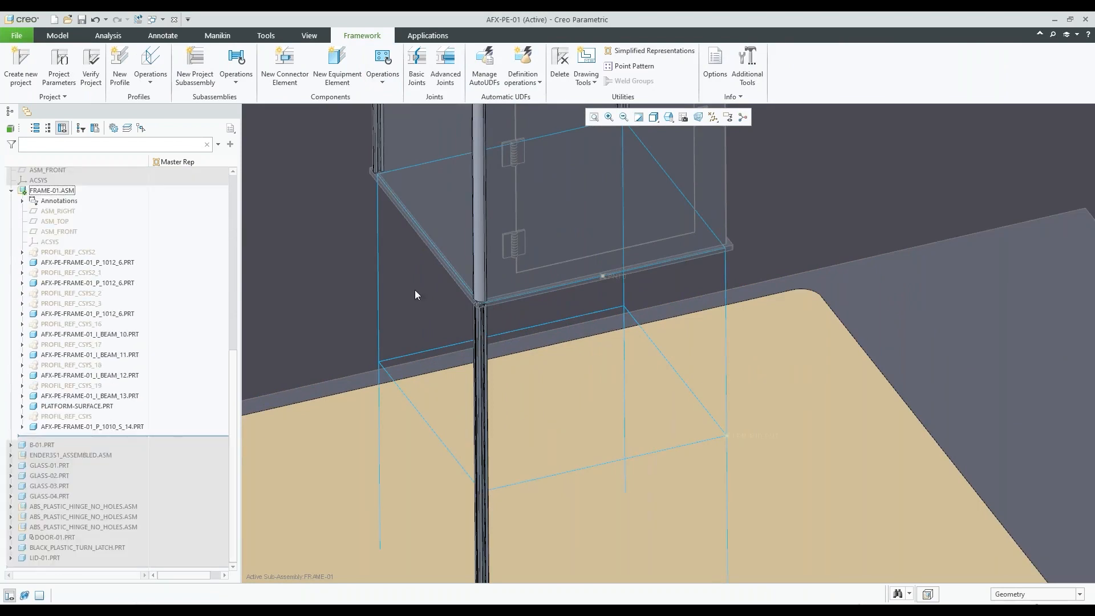
scroll(495, 293, up, 3)
mouse_move(496, 295)
middle_down()
mouse_move(501, 276)
mouse_move(482, 311)
middle_up()
scroll(480, 315, down, 3)
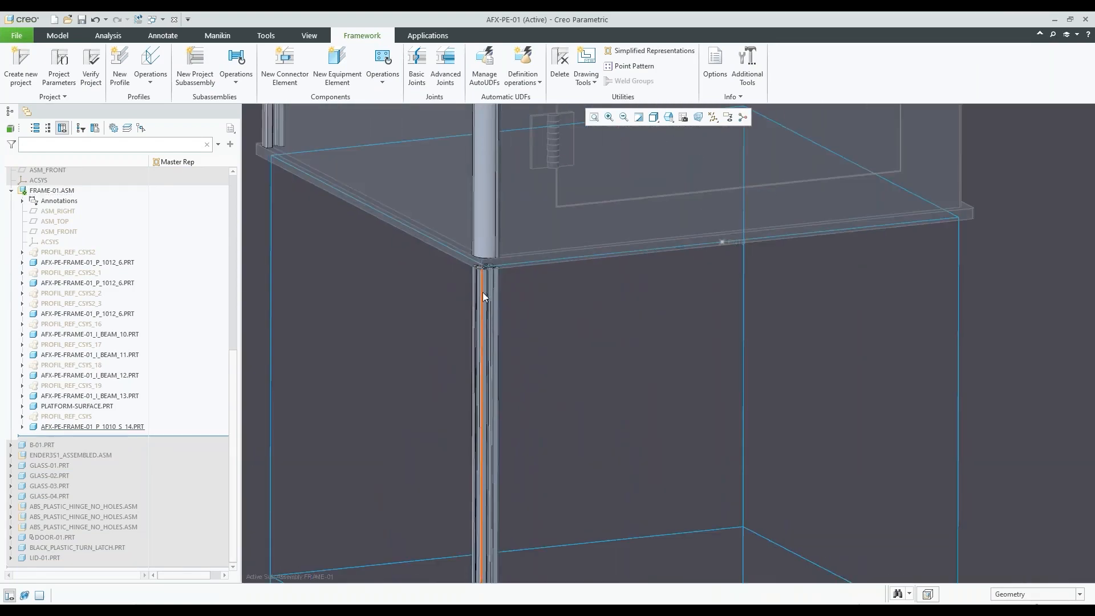
scroll(481, 269, up, 2)
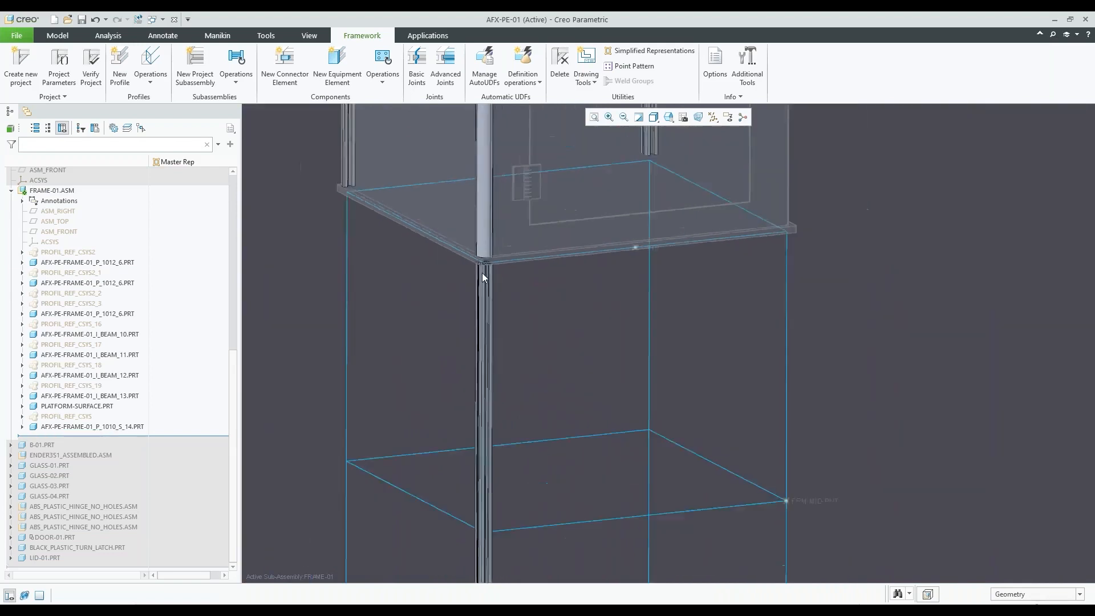
scroll(481, 272, up, 2)
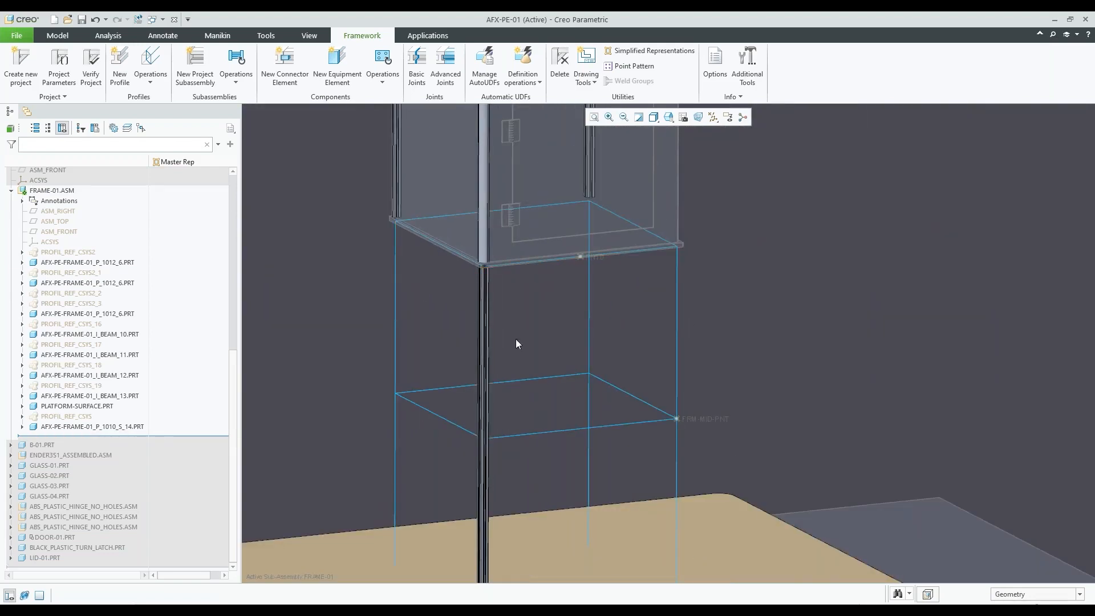
Reuse the AFX-PE-FRAME-01_P_1010_S_14 leg profile on the FRM-REAR-LEGS curve on the same side as the existing front leg
click(124, 426)
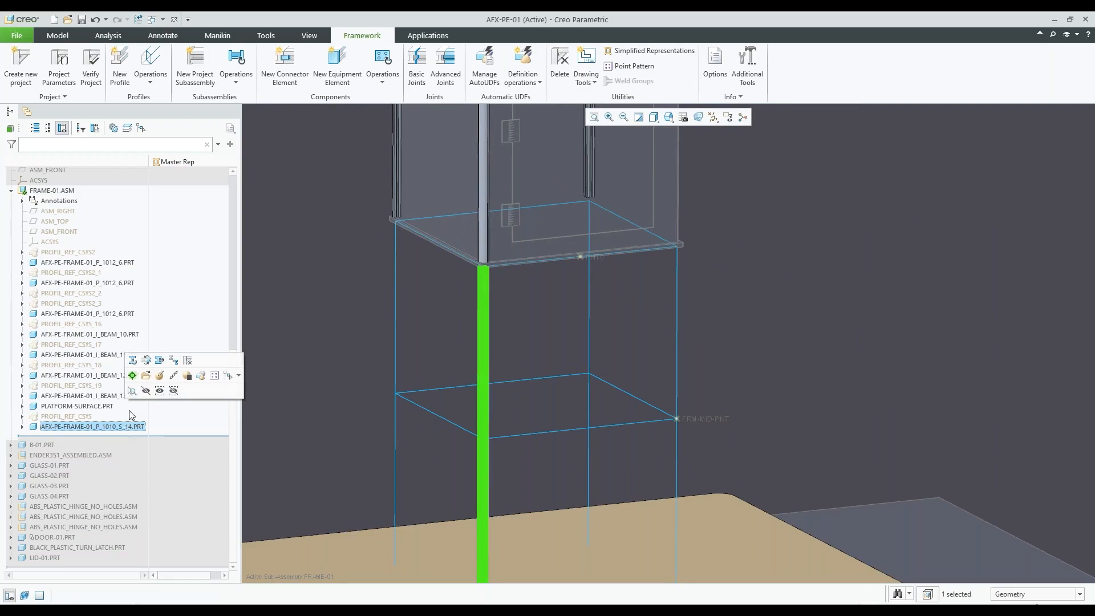
click(132, 361)
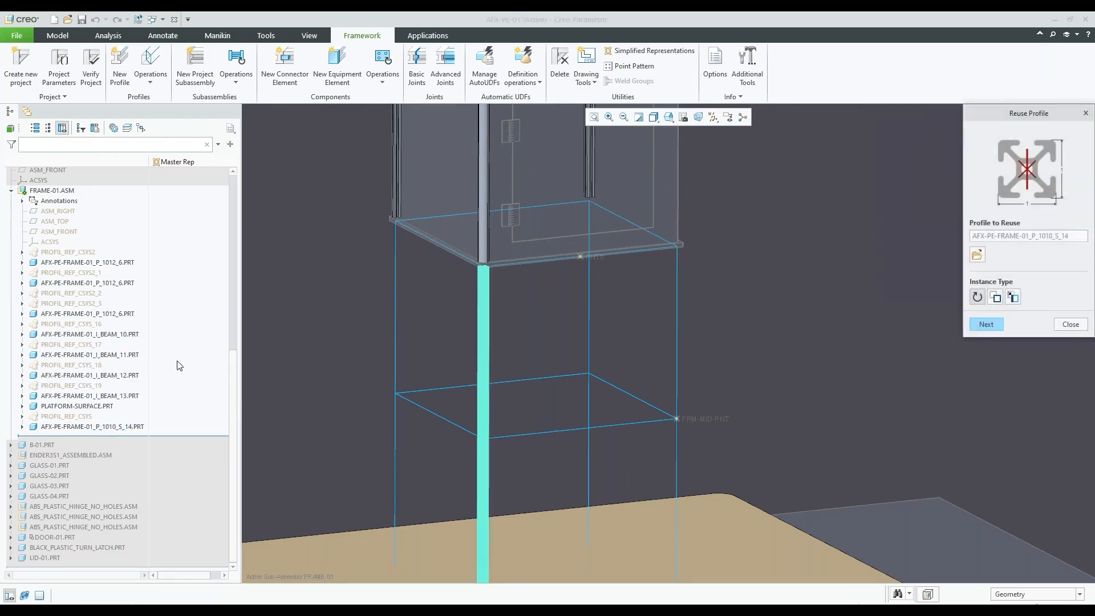
click(997, 327)
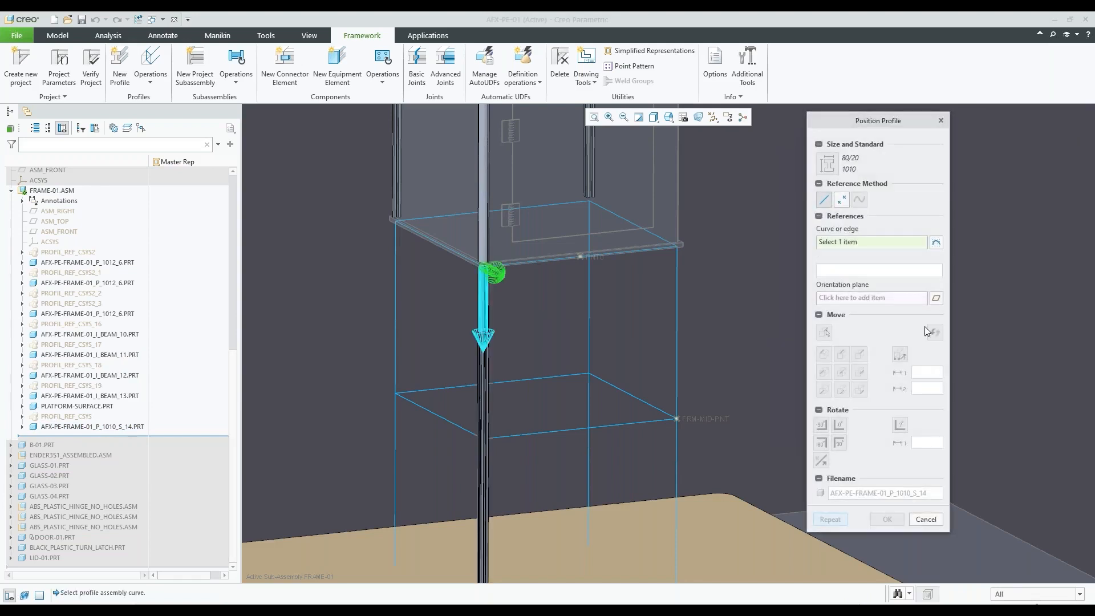
click(392, 265)
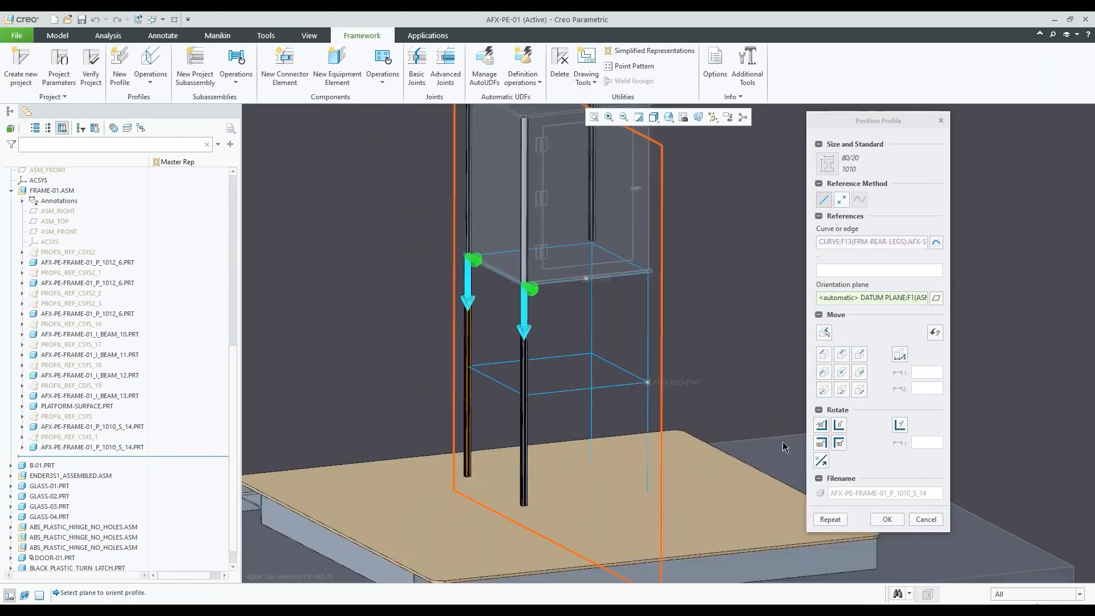
Repeat the reused leg profile on the remaining rear and front leg curves, accept the placement and end the Reuse Profile command
click(830, 519)
click(599, 313)
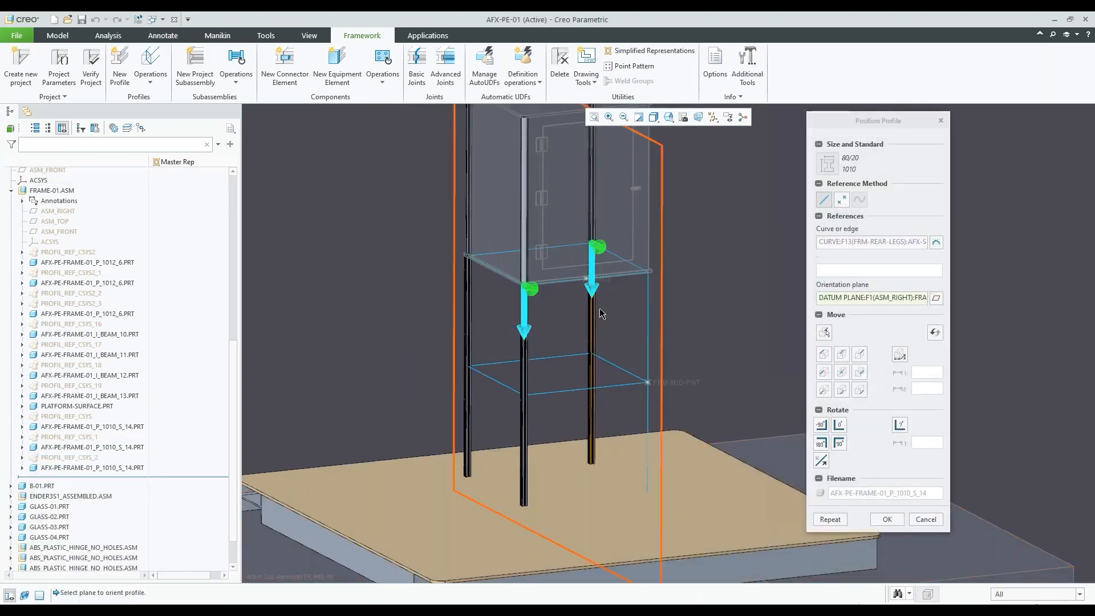
click(835, 520)
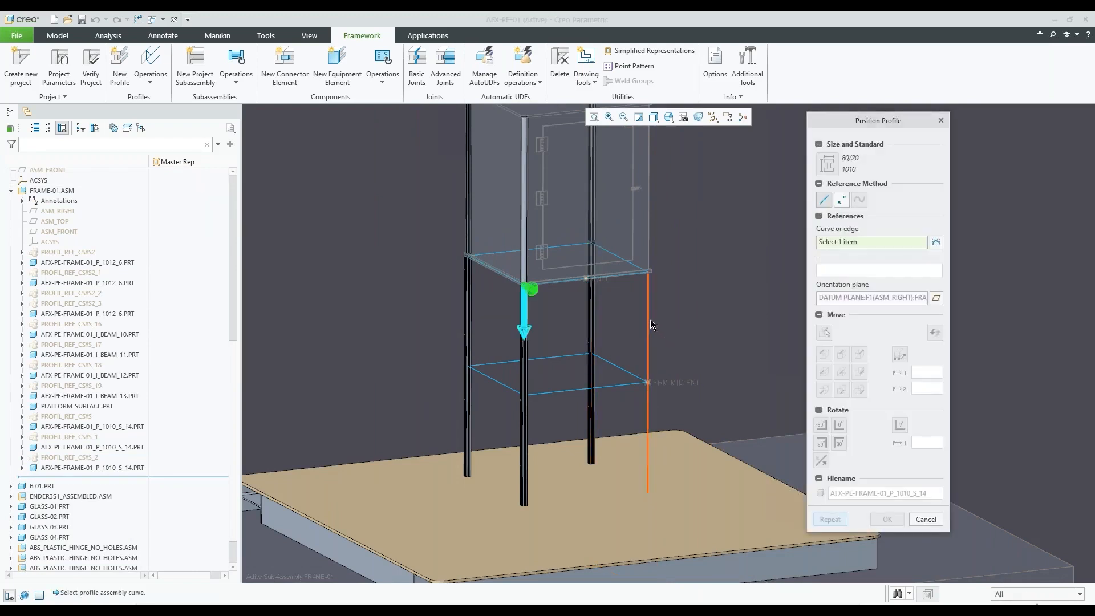
click(653, 325)
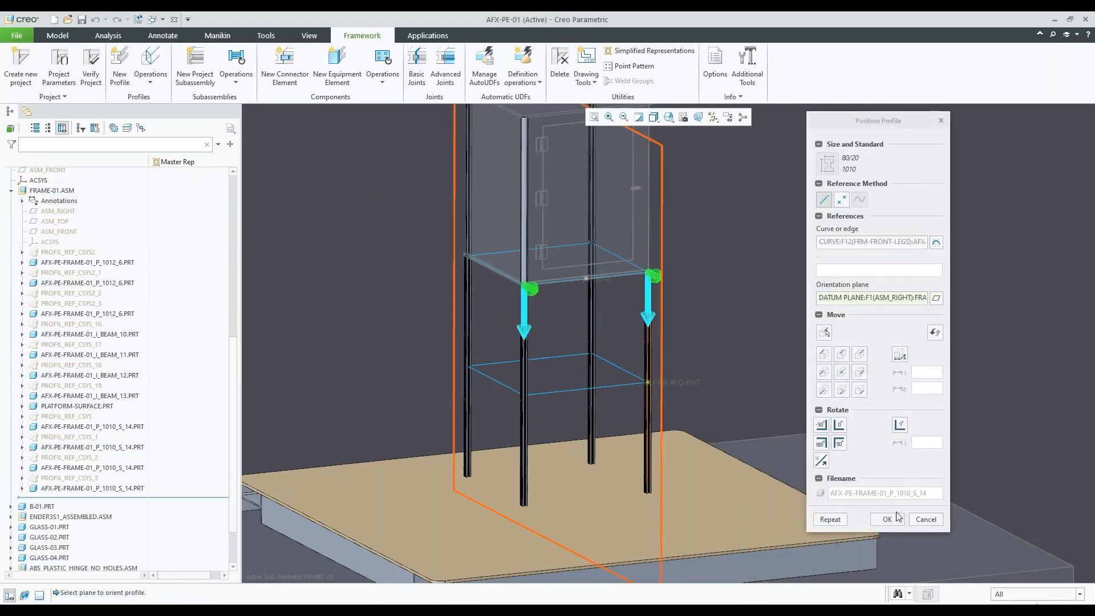
click(887, 519)
click(772, 299)
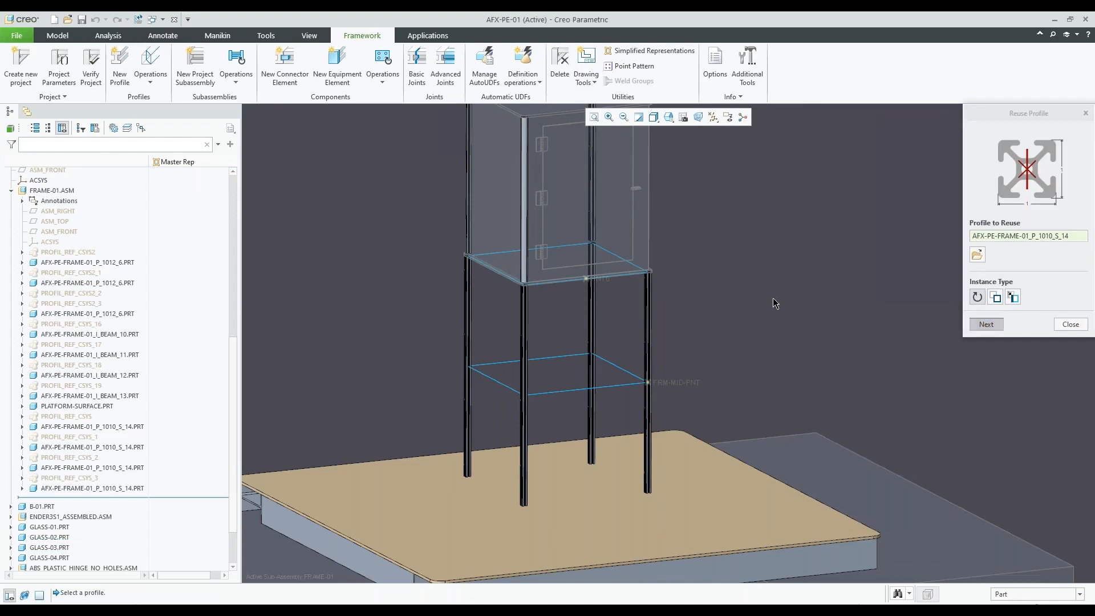
click(1072, 324)
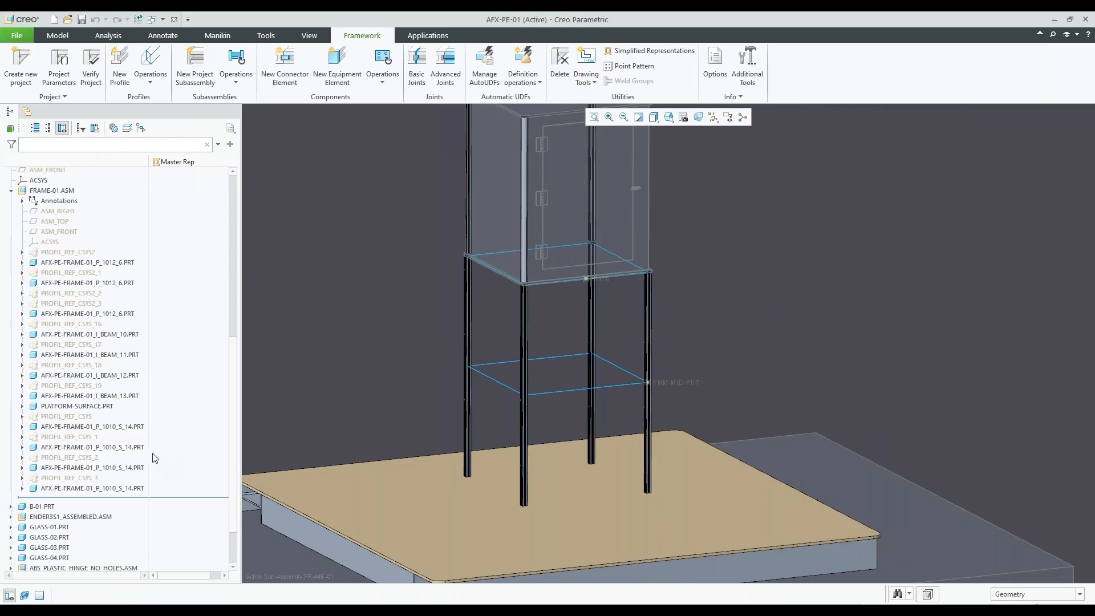
Highlight the four AFX-PE-FRAME-01_P_1010_S_14.PRT instances one by one to identify their legs, and clear the selection
click(132, 429)
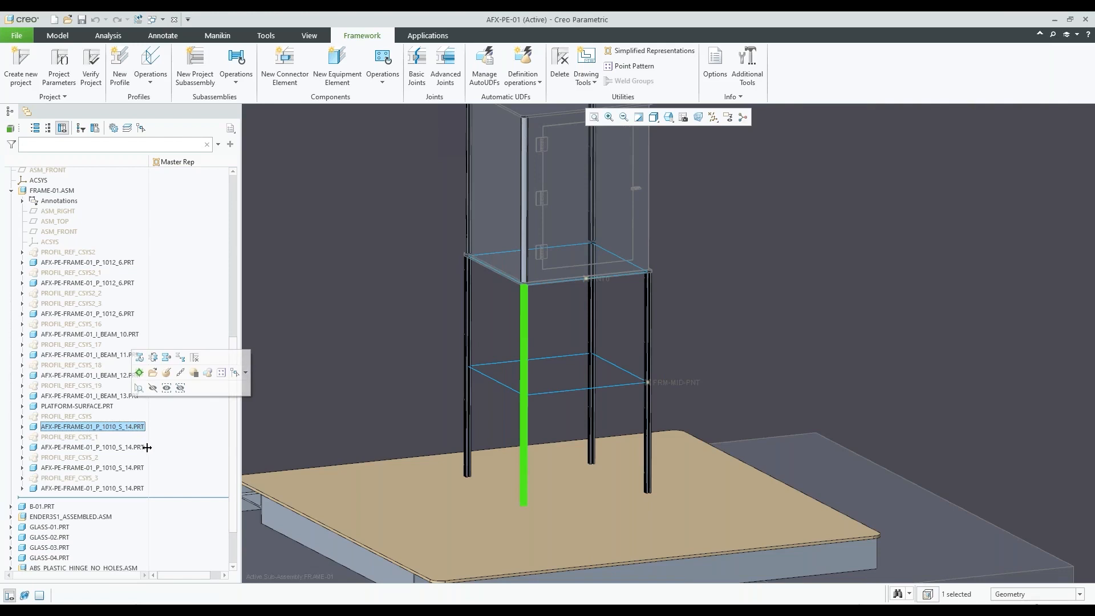
click(141, 448)
click(137, 468)
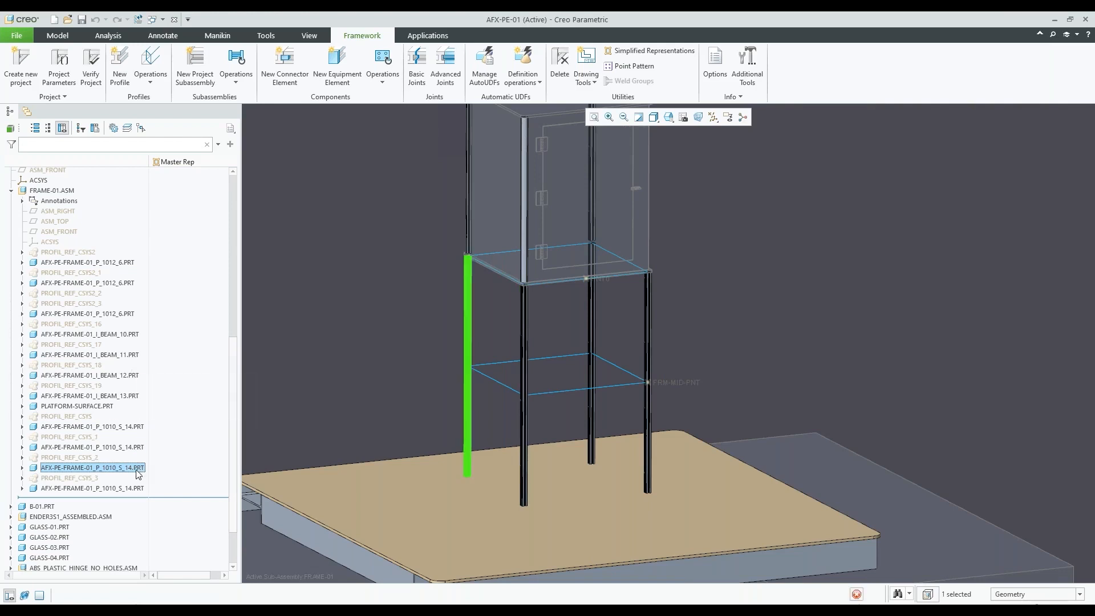
click(137, 489)
click(131, 468)
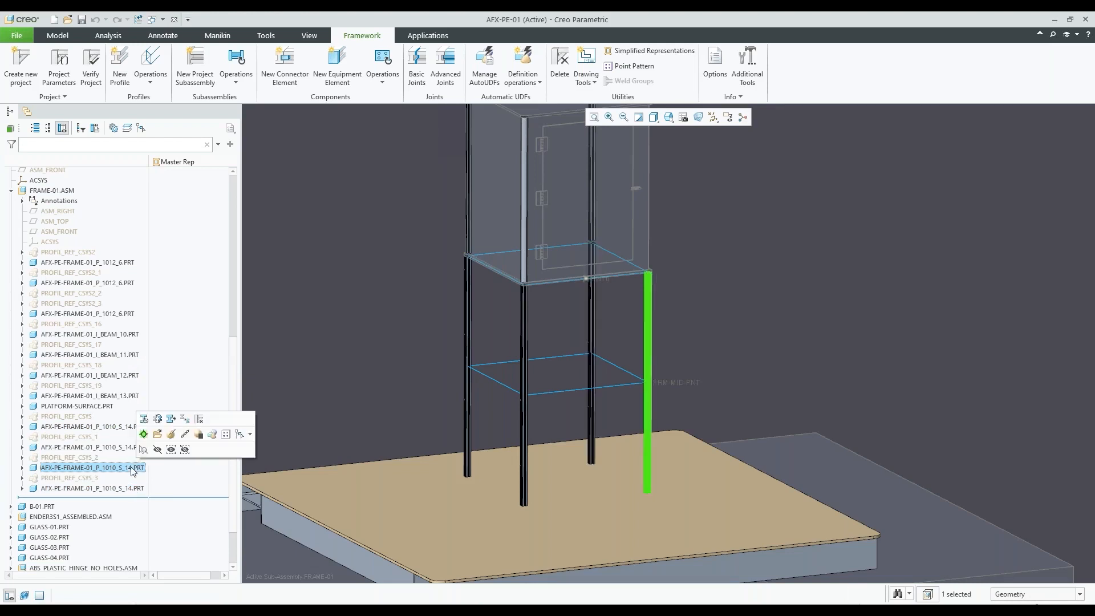
click(122, 448)
click(122, 428)
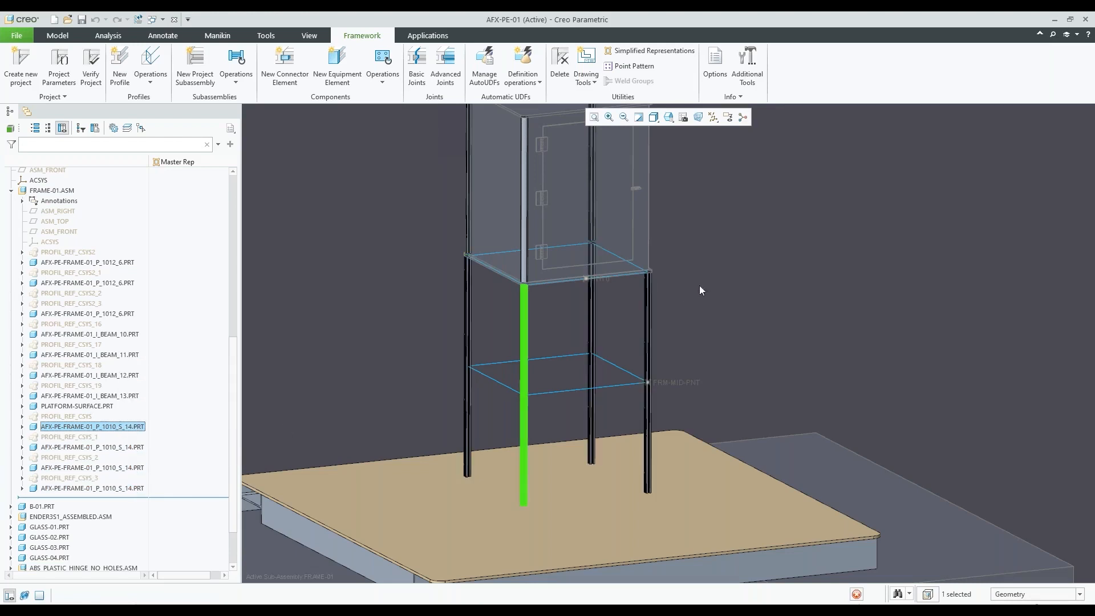
click(781, 280)
Place a new 8020 10-series p_1010_s profile on the front curve of FRM-TOP-SKETCH, between the tops of the two front legs
scroll(701, 369, up, 5)
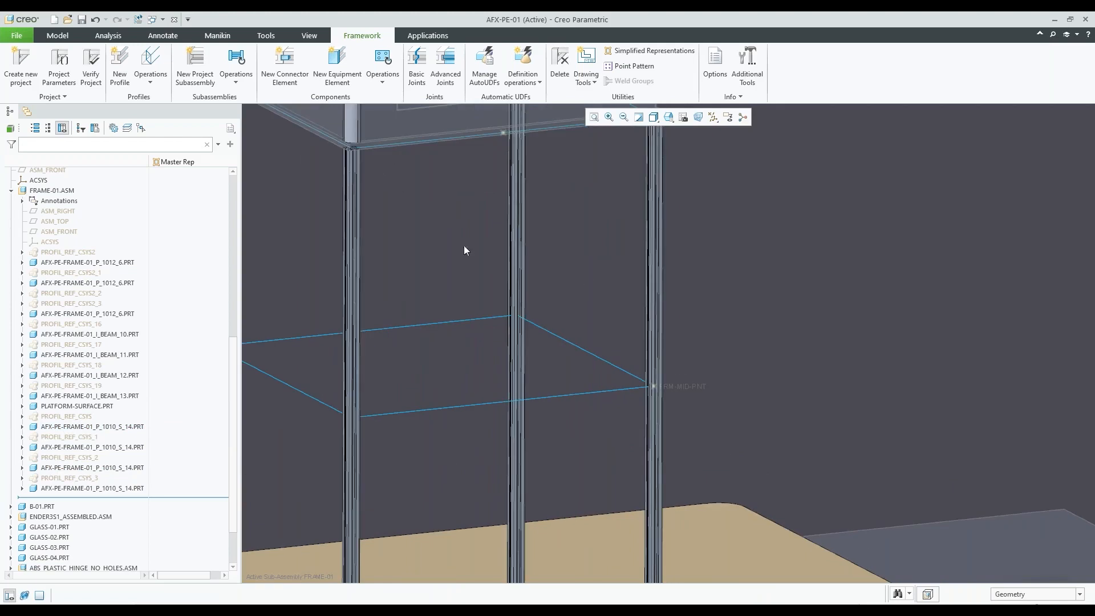
scroll(516, 276, down, 2)
click(124, 77)
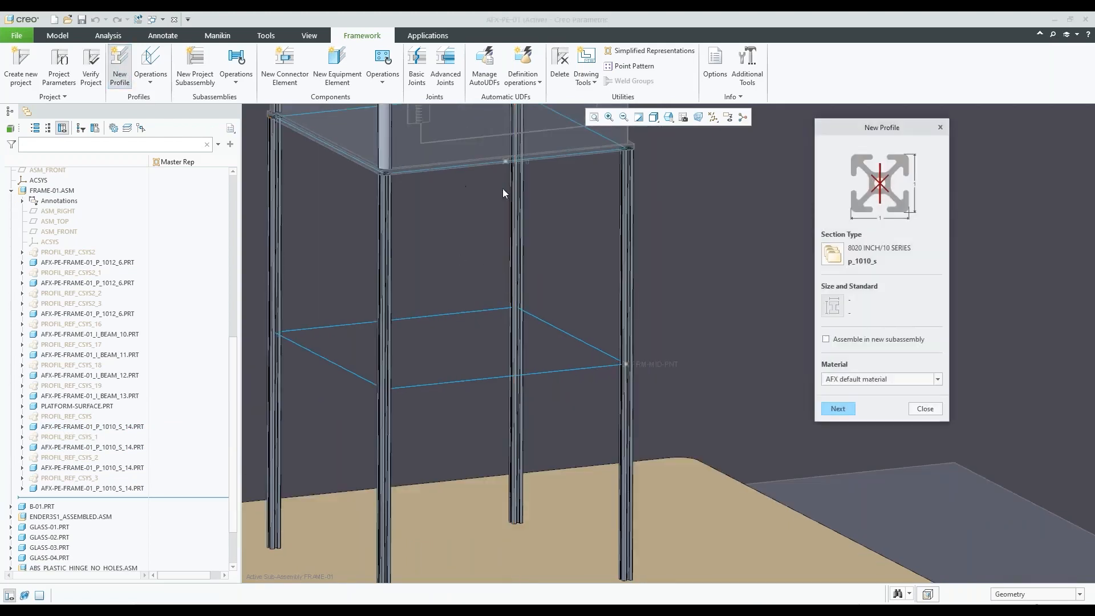
click(833, 407)
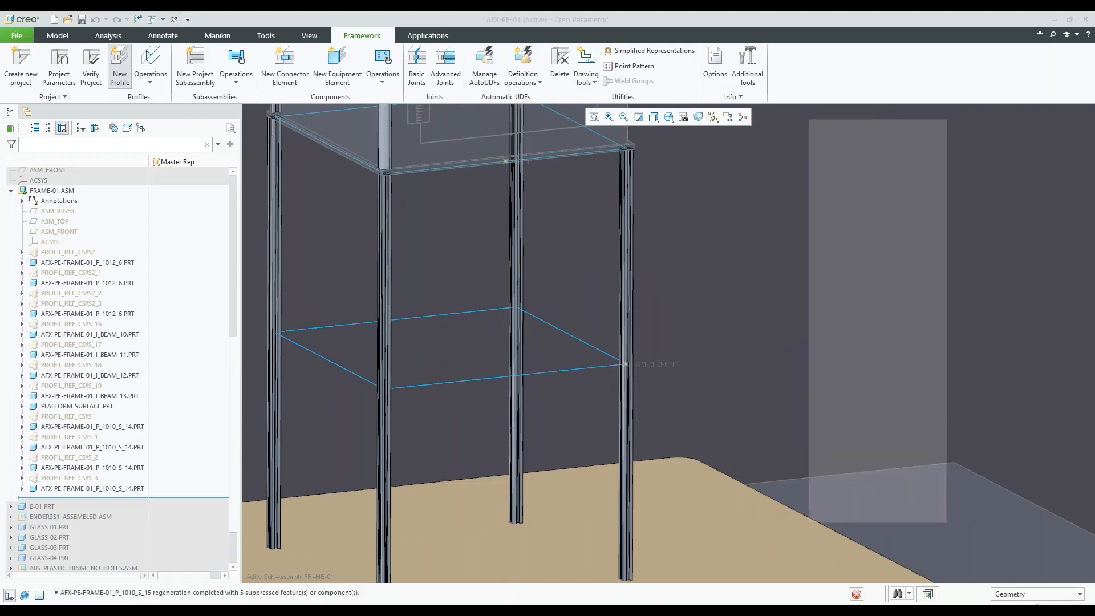
scroll(690, 245, up, 5)
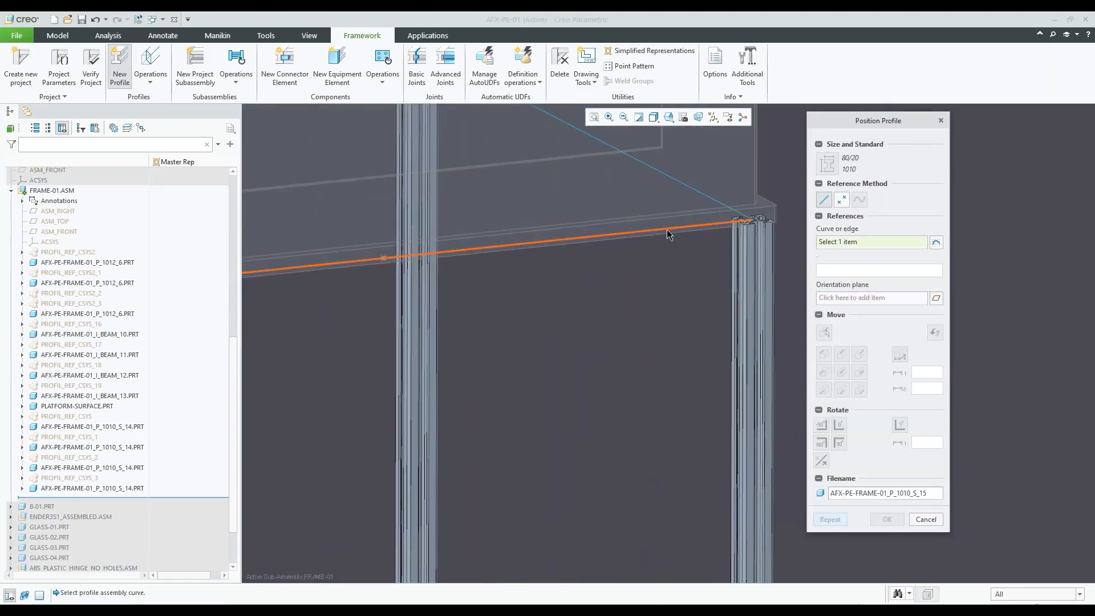
click(669, 233)
scroll(701, 240, down, 3)
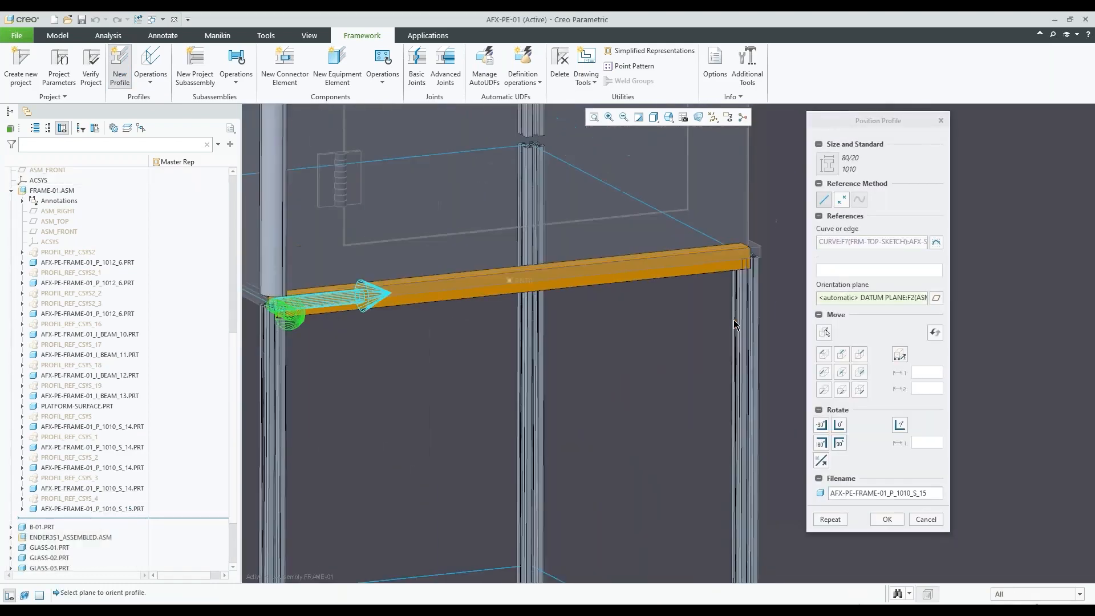
Shift the new front crossbar so its top centre lies on the sketch curve, accept the placement and end the New Profile command
scroll(735, 247, up, 5)
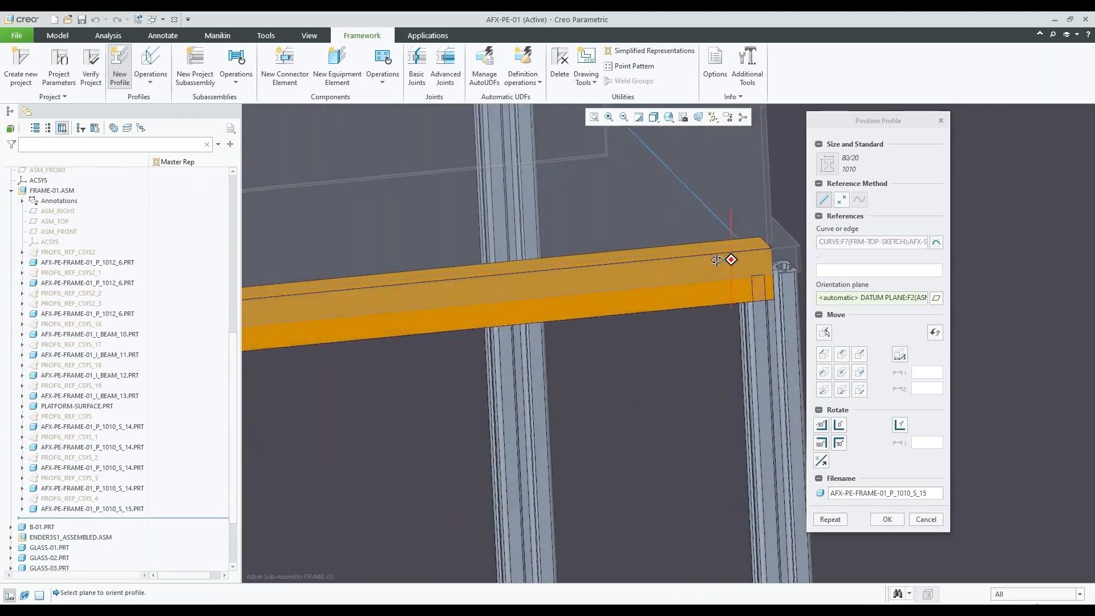
middle_drag(691, 260, 758, 289)
scroll(758, 289, up, 5)
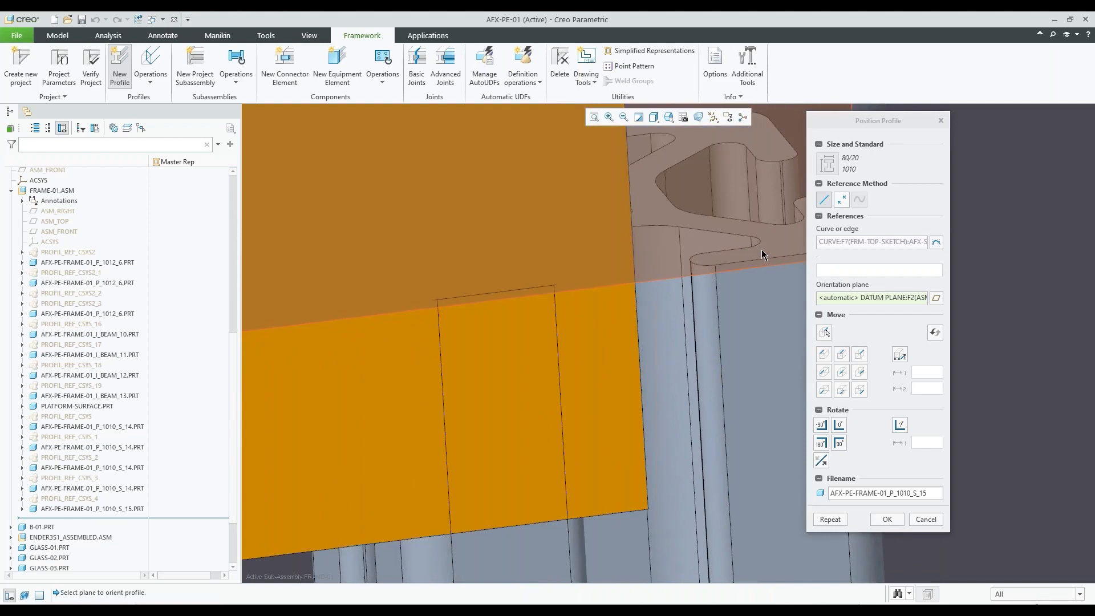
scroll(643, 300, down, 1)
scroll(642, 302, down, 3)
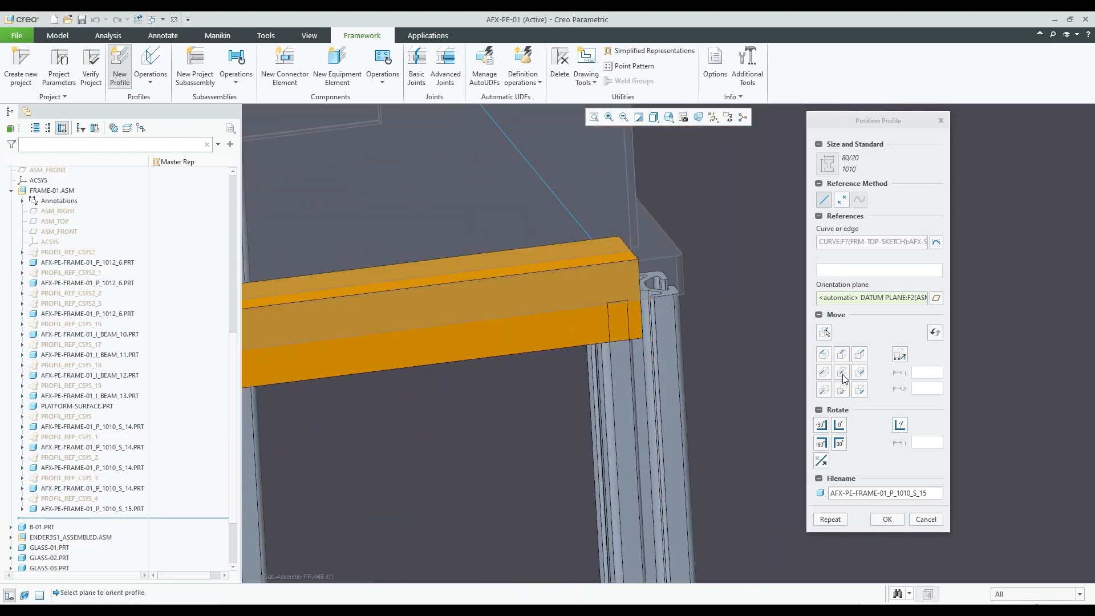
click(842, 354)
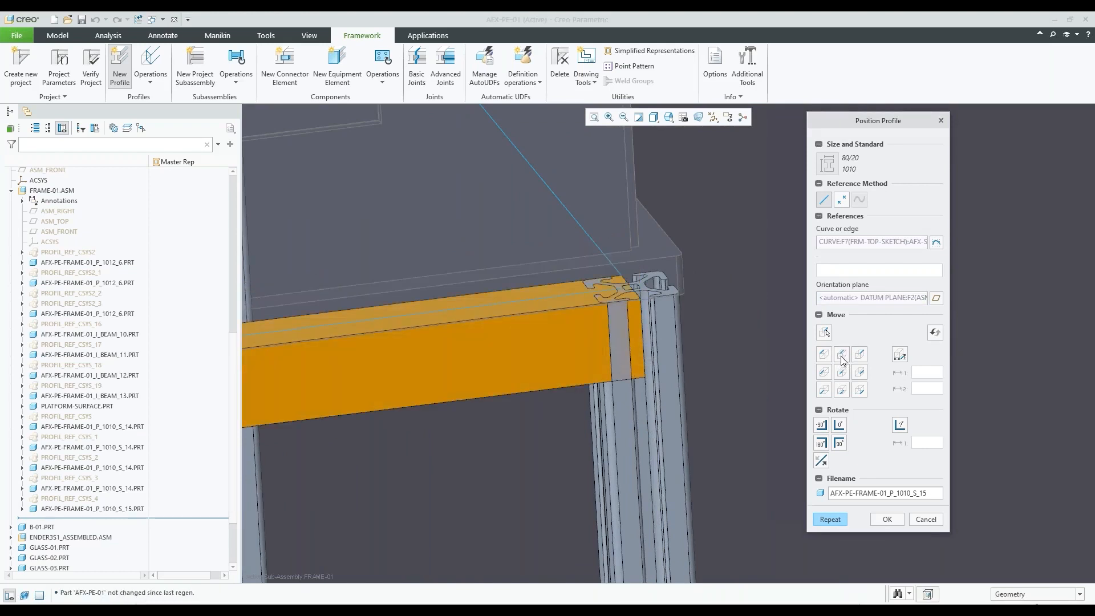
scroll(679, 290, up, 5)
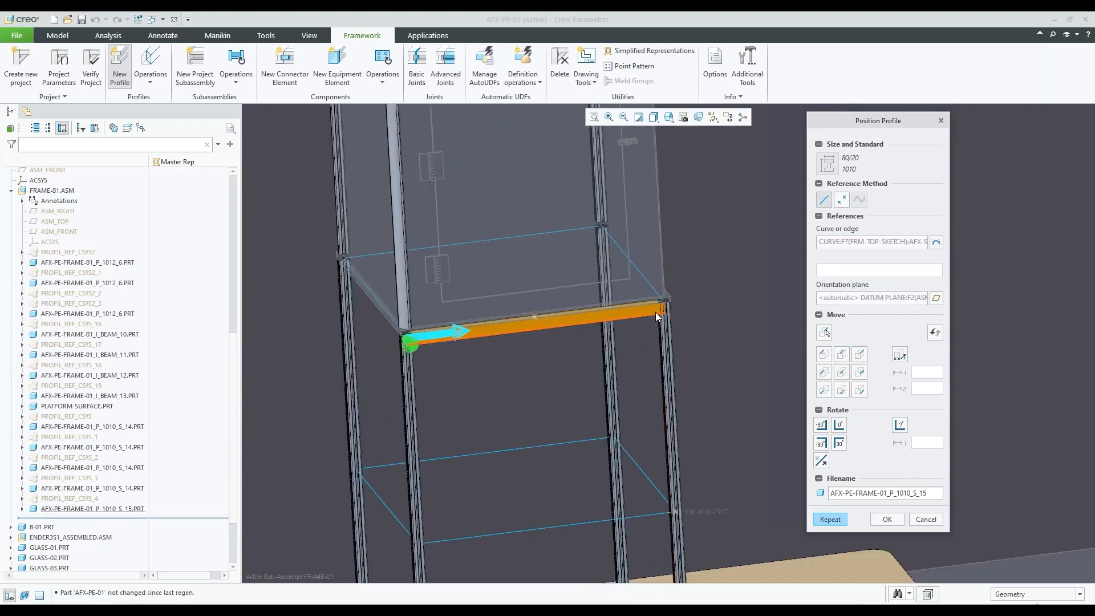
scroll(659, 308, down, 5)
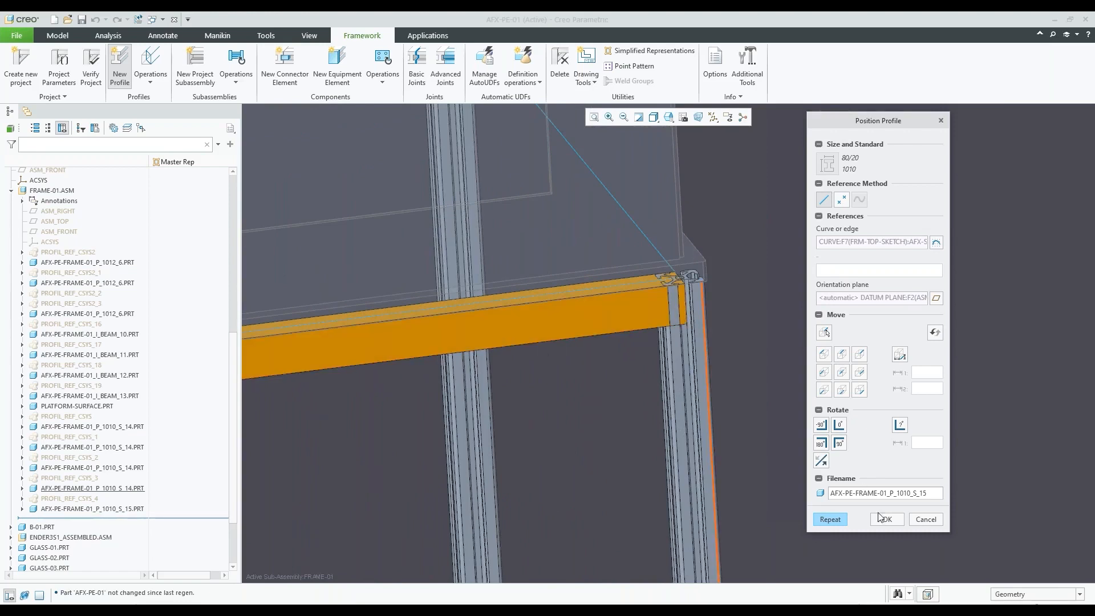
click(886, 520)
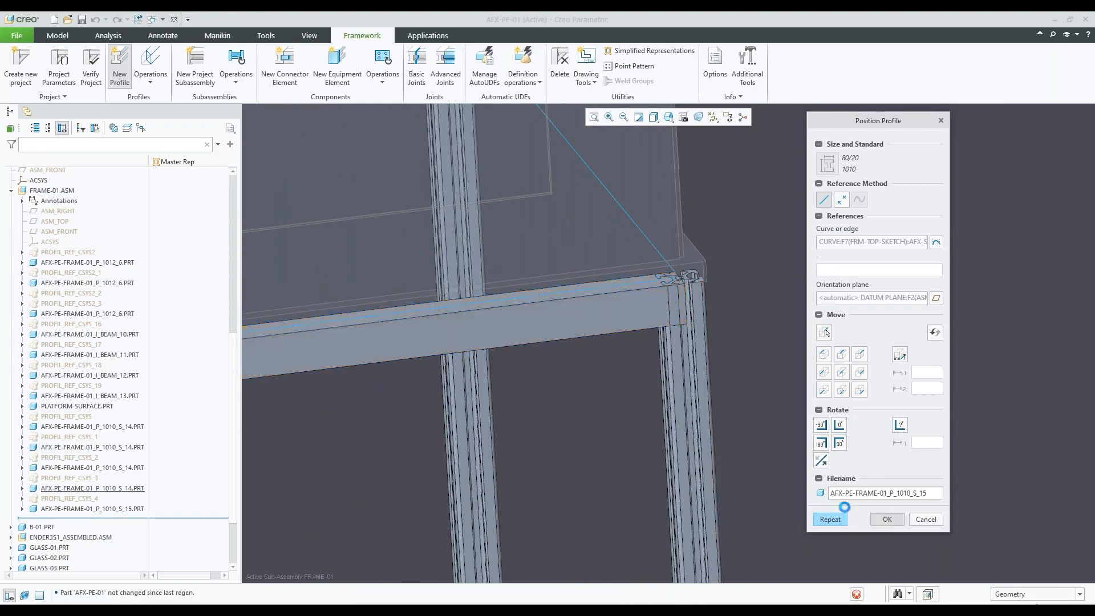
click(925, 408)
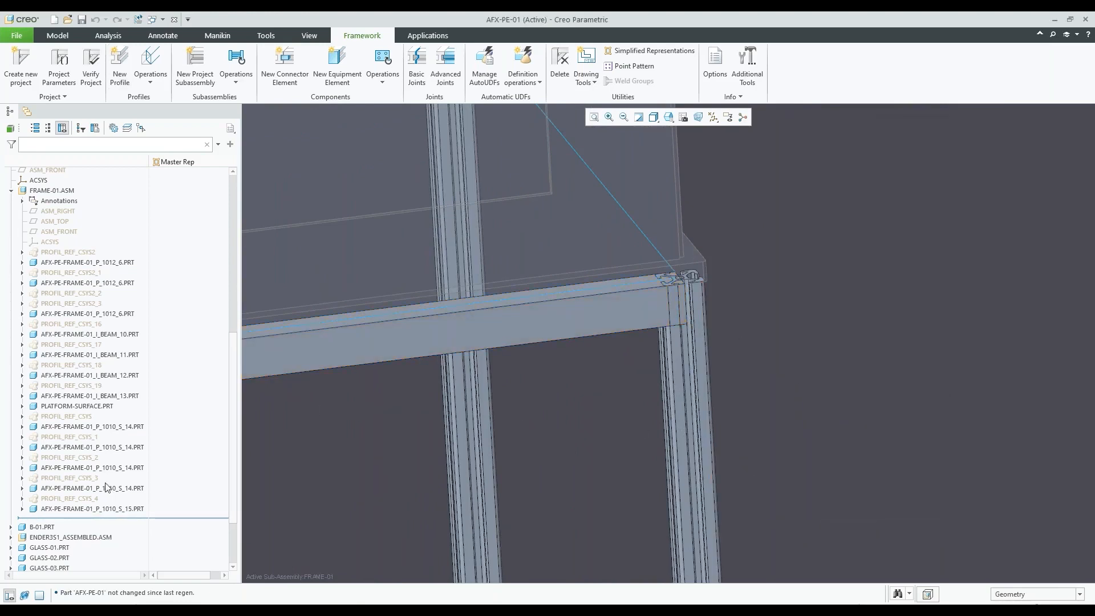
Activate AFX-PE-FRAME-01_P_1010_S_15.PRT and resume its suppressed features from Cut id 2088 through Round id 2713
click(102, 509)
click(22, 509)
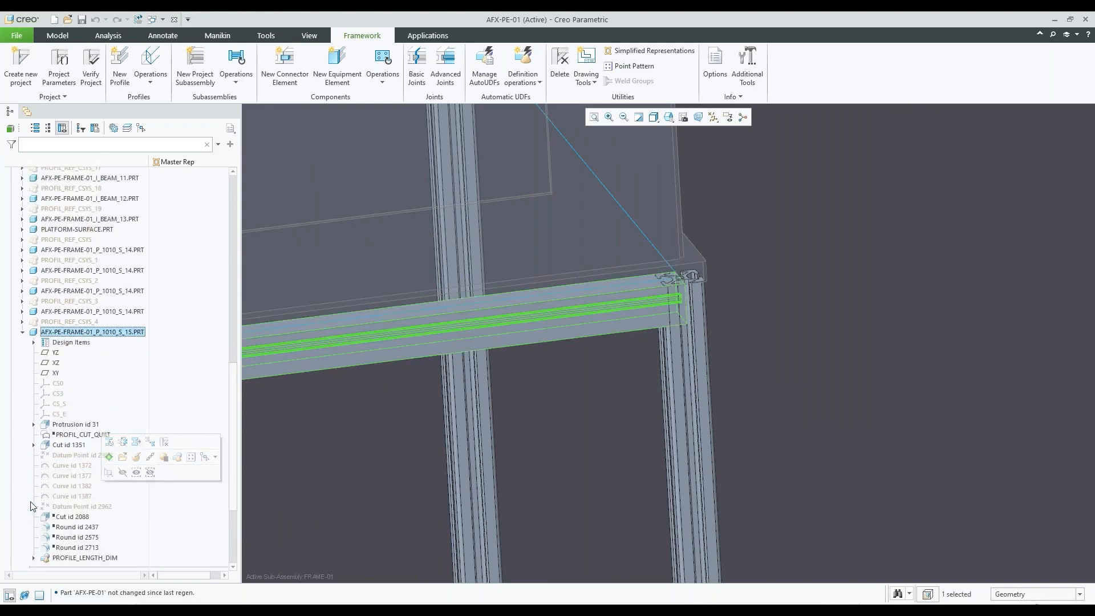
click(90, 331)
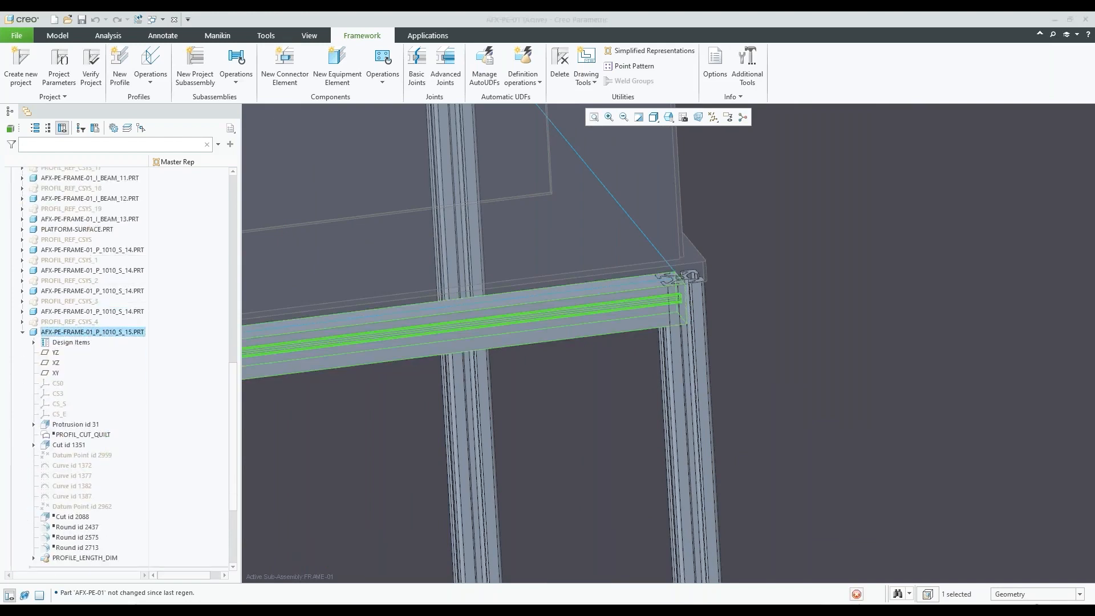
click(98, 279)
click(73, 516)
shift+click(80, 548)
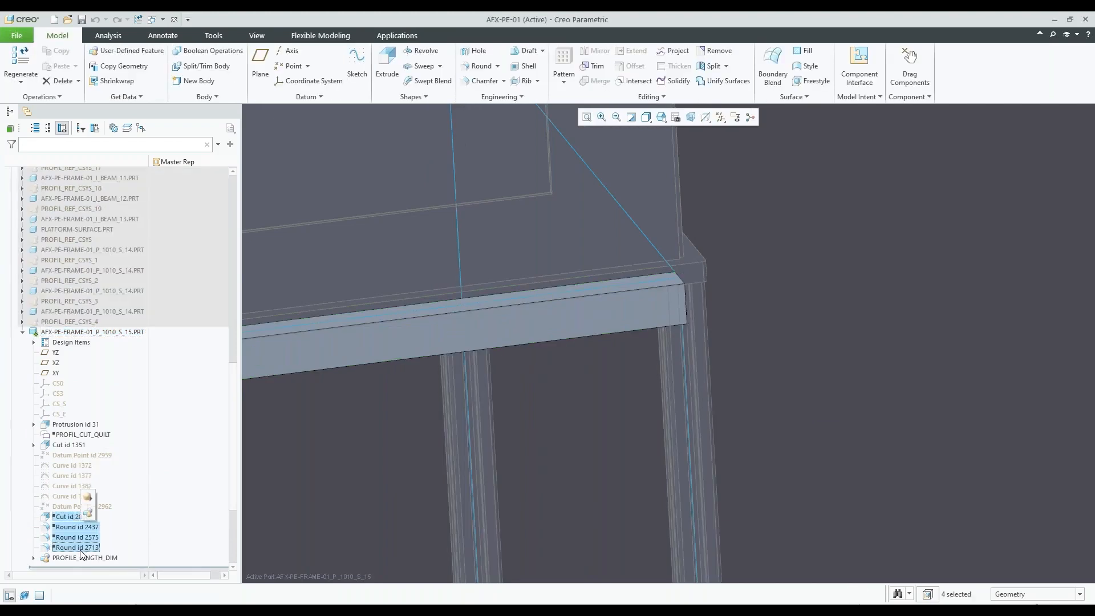
click(89, 499)
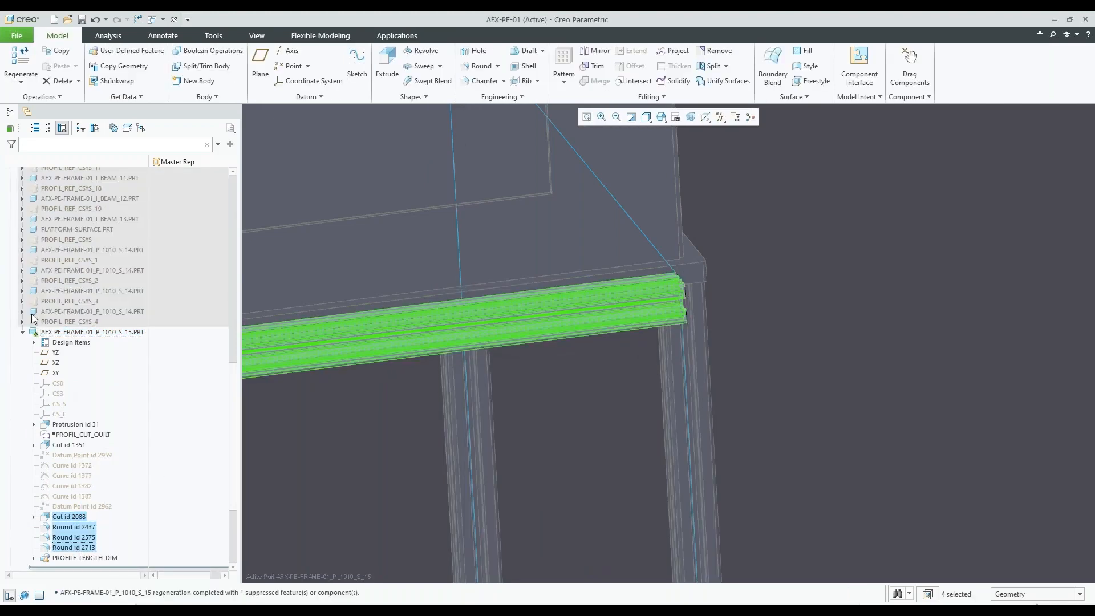
Reactivate the FRAME-01.ASM subassembly and examine the corner where the front crossbar meets the leg
scroll(87, 286, up, 7)
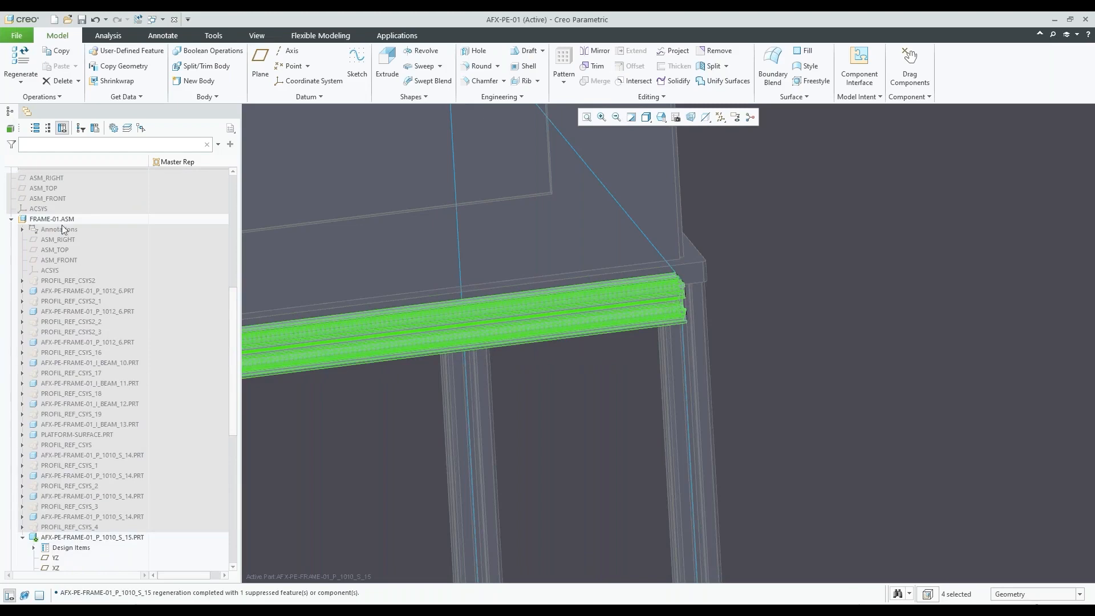
click(63, 219)
click(69, 172)
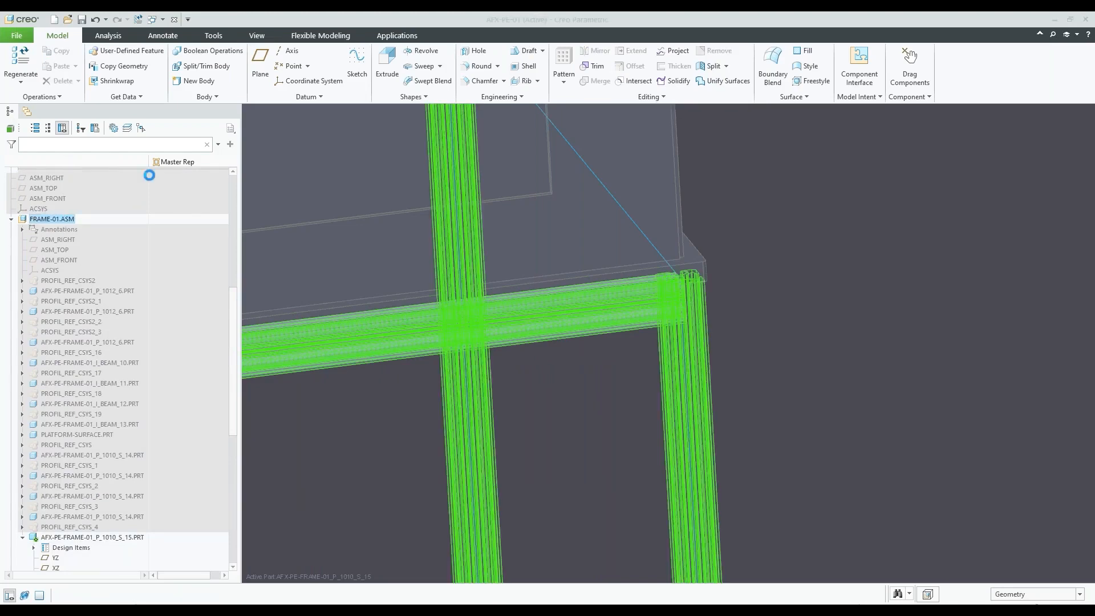
scroll(638, 293, down, 3)
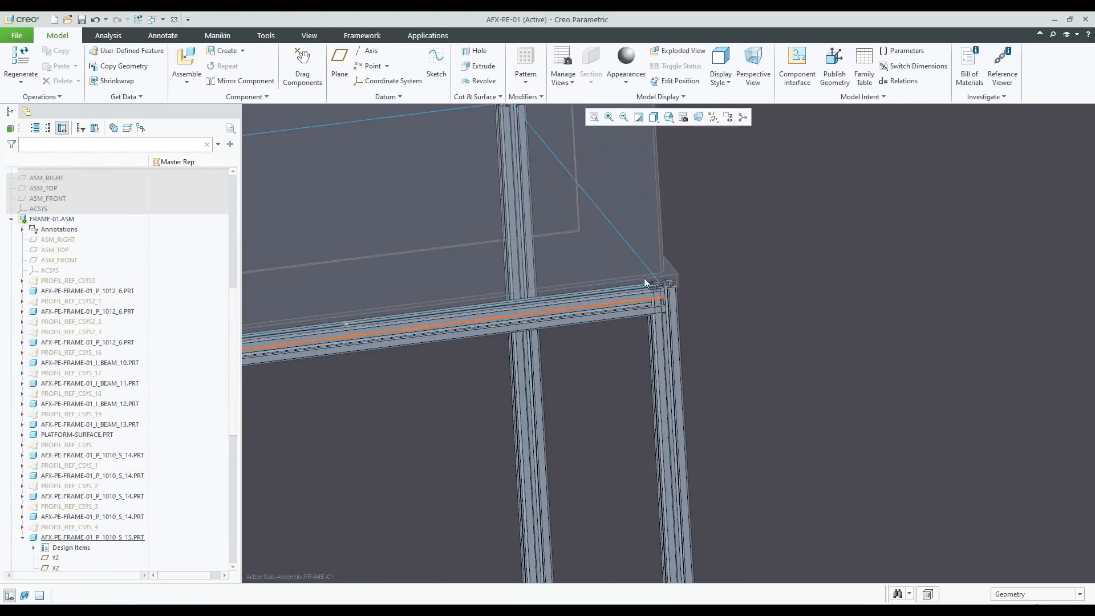
scroll(656, 297, down, 4)
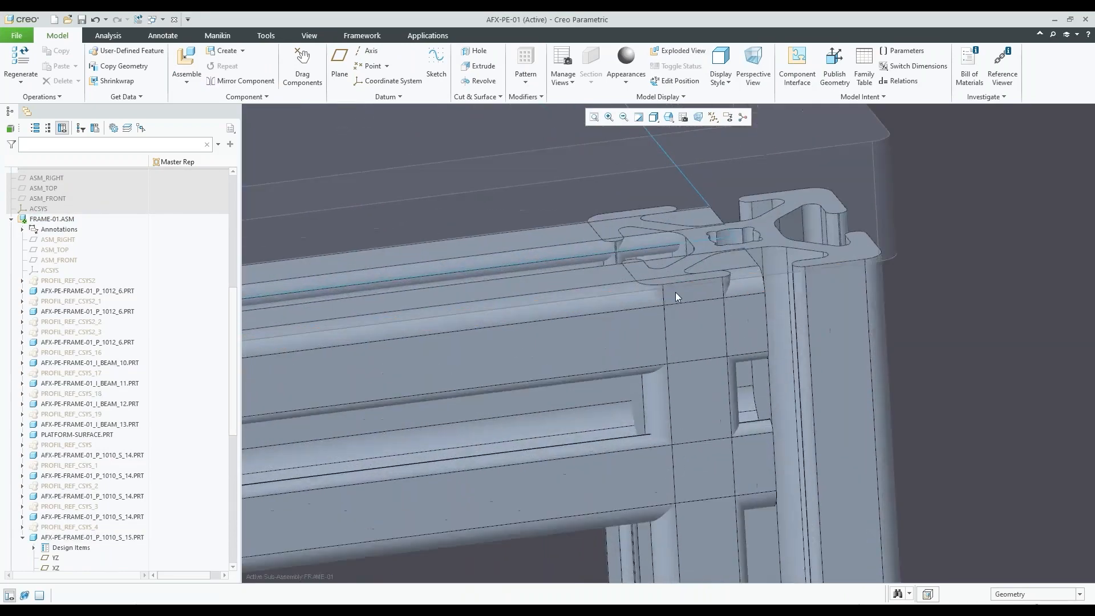
scroll(687, 301, up, 5)
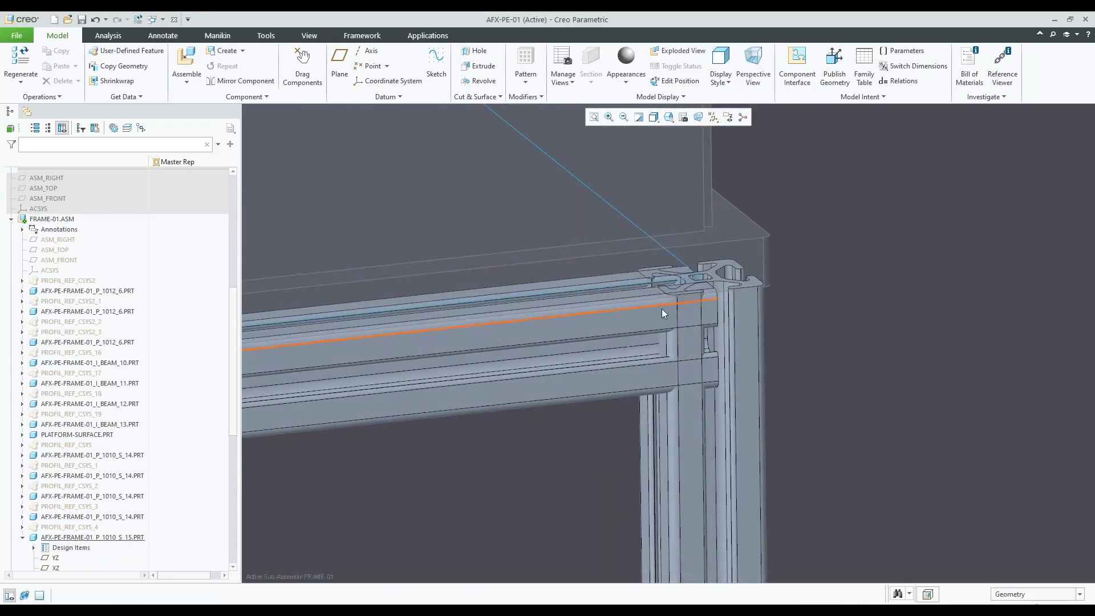
Start the Basic Joints command for the corner between the front crossbar and the leg, moving its dialog closer to the model
click(361, 35)
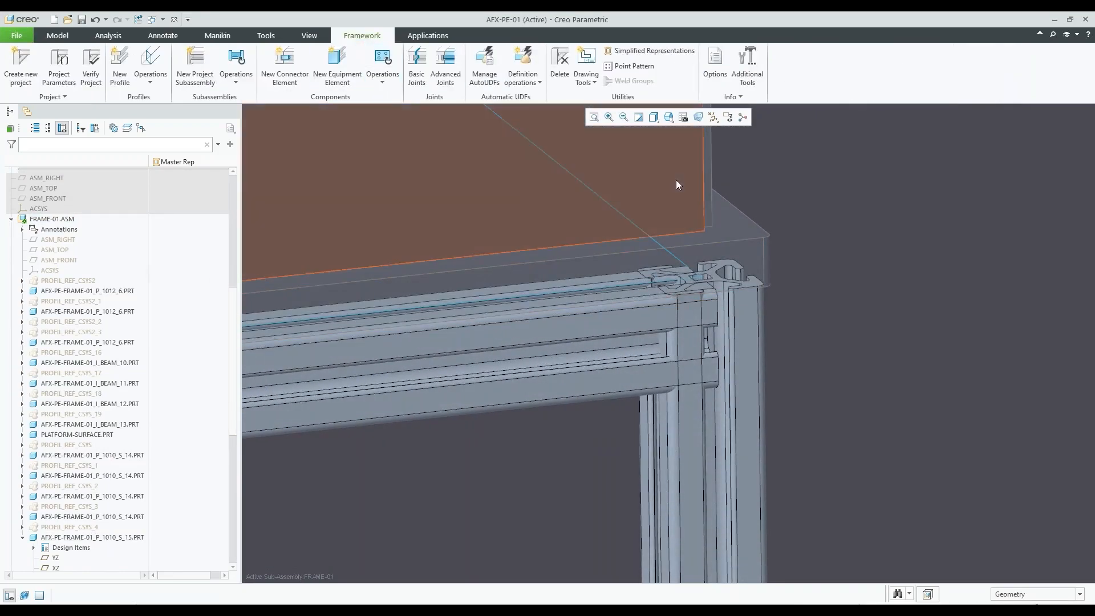
scroll(815, 357, up, 2)
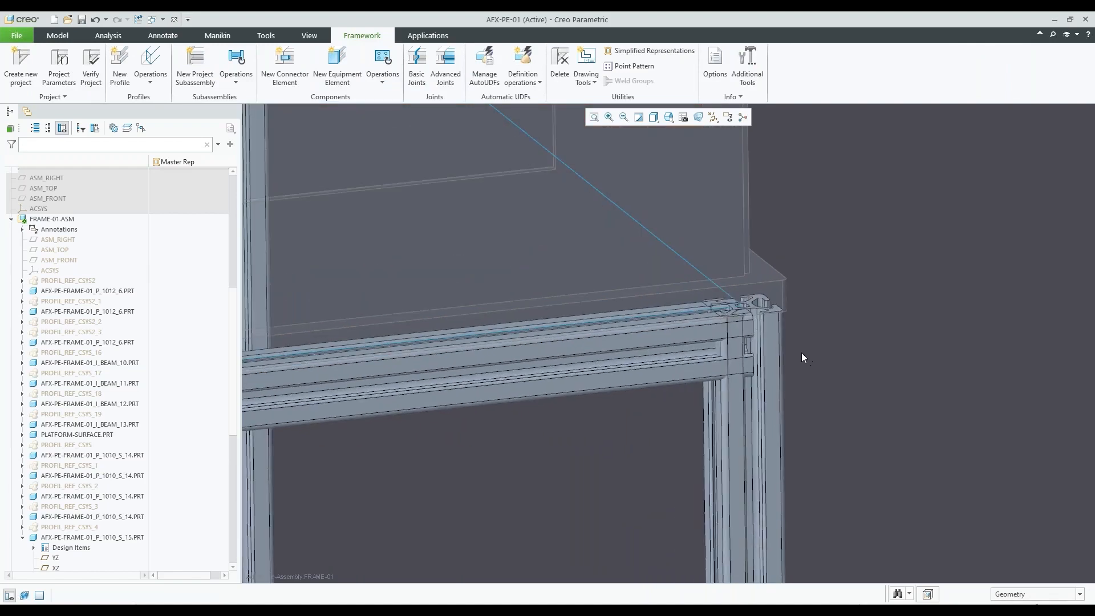
scroll(797, 352, down, 2)
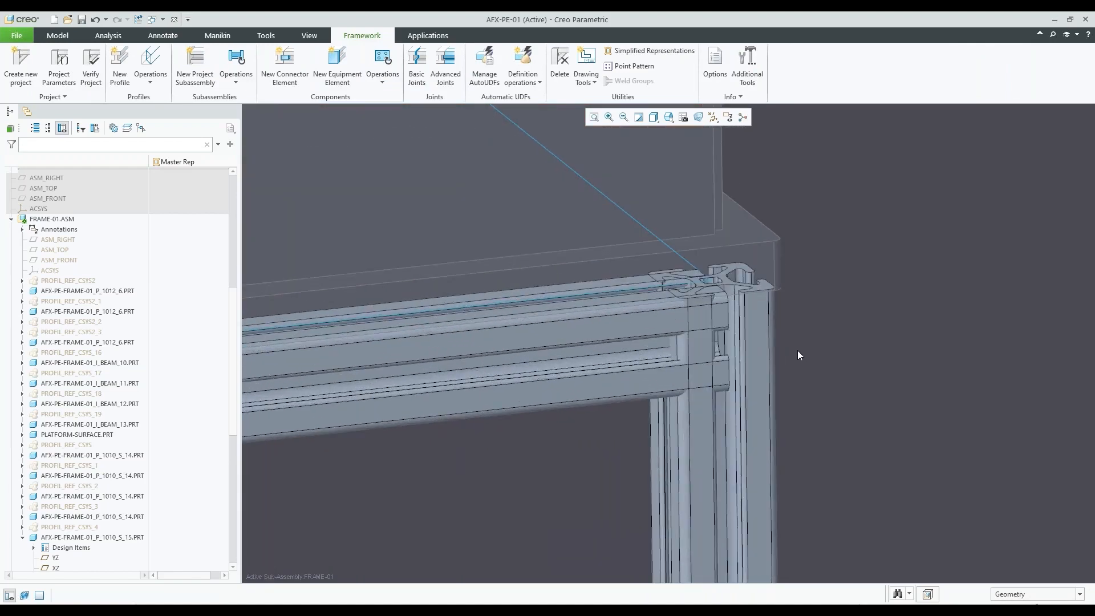
click(416, 65)
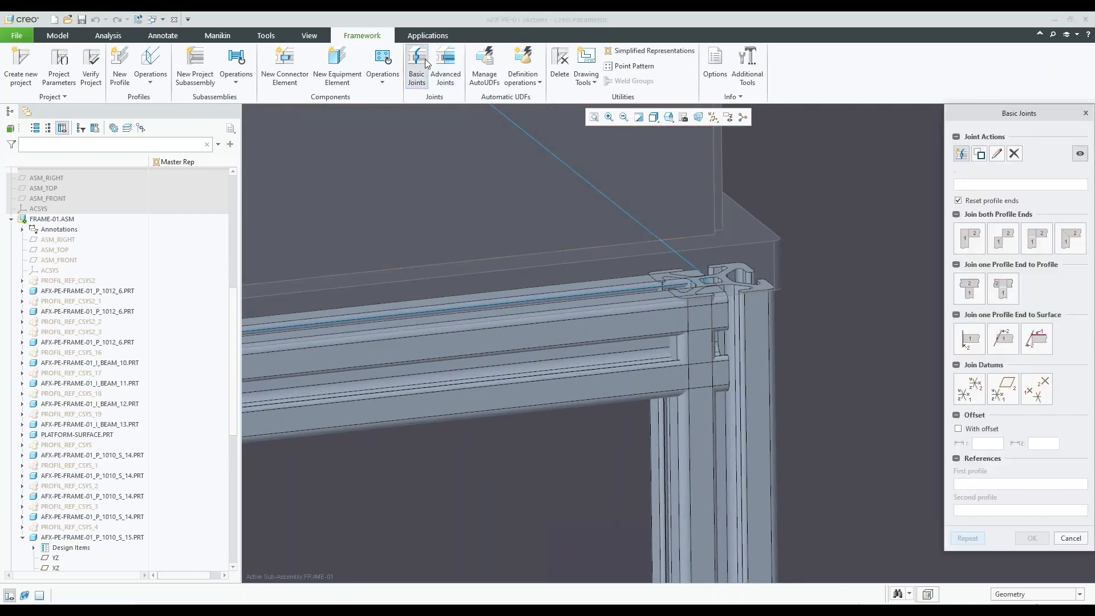
drag(1025, 113, 959, 110)
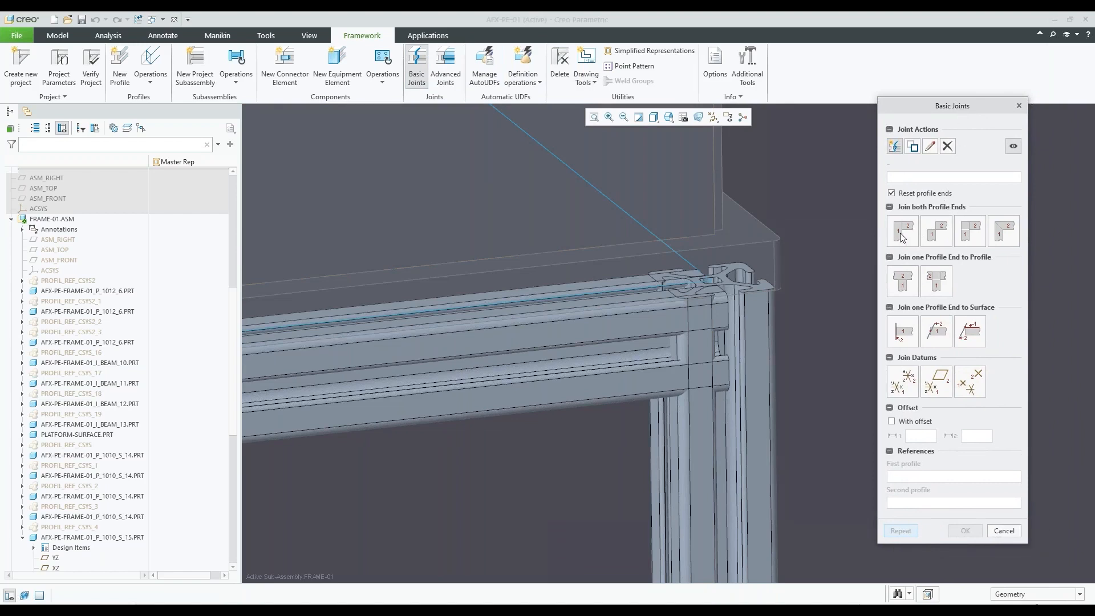
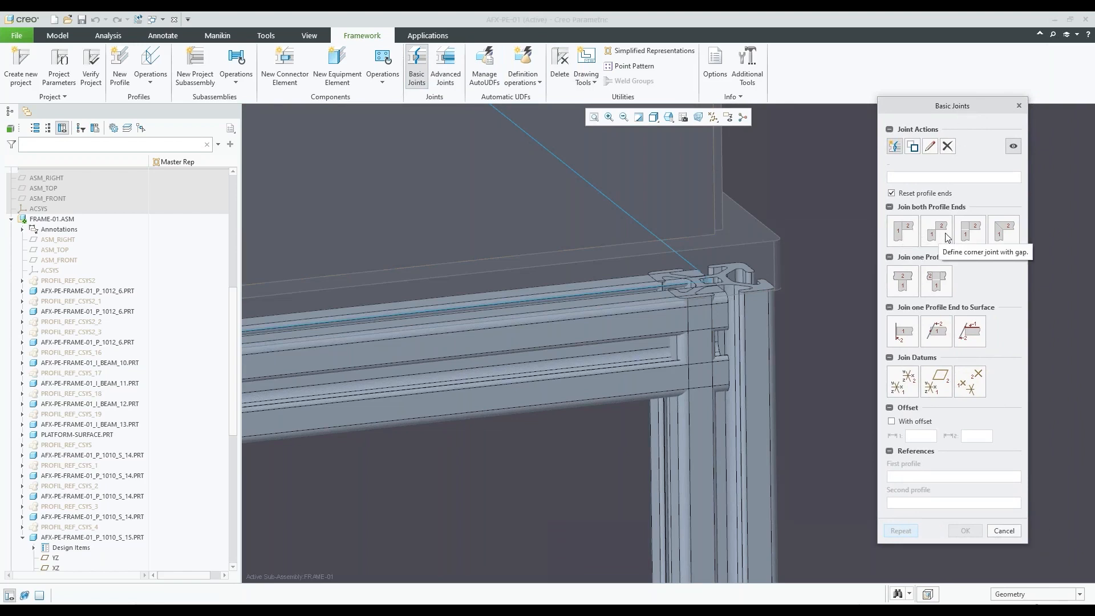
Try a miter joint between the front crossbar's end and the top of the leg
click(1003, 230)
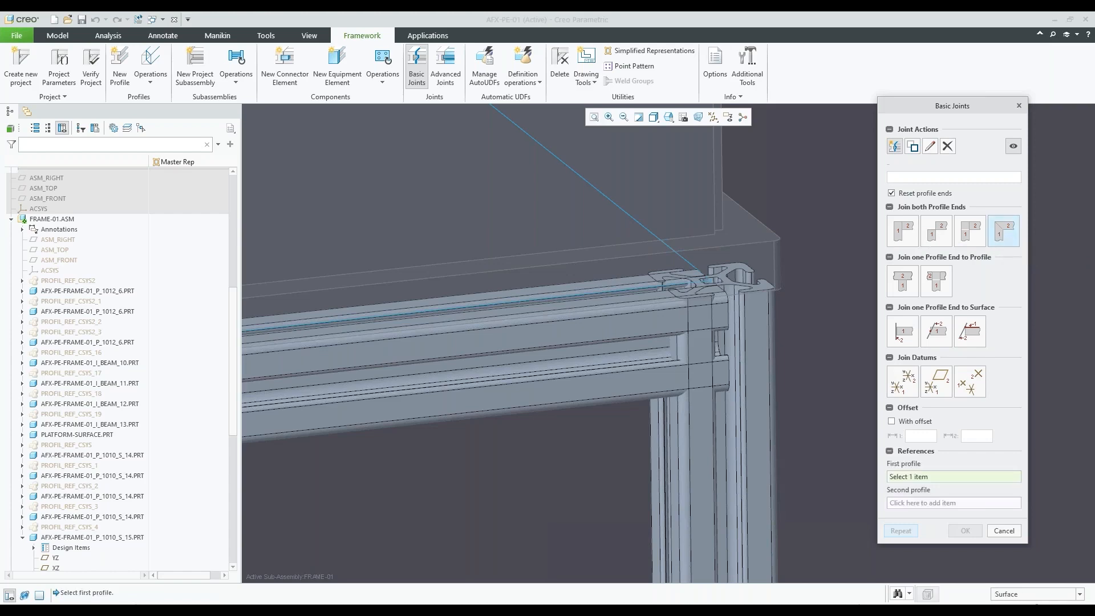
scroll(713, 308, down, 2)
scroll(709, 326, up, 5)
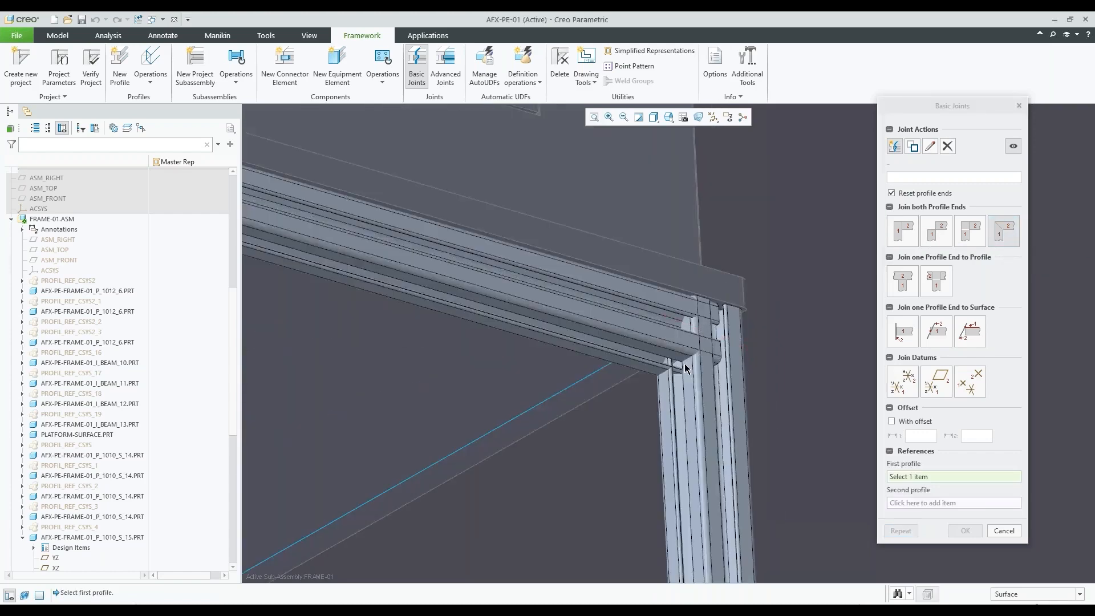
click(682, 348)
click(703, 366)
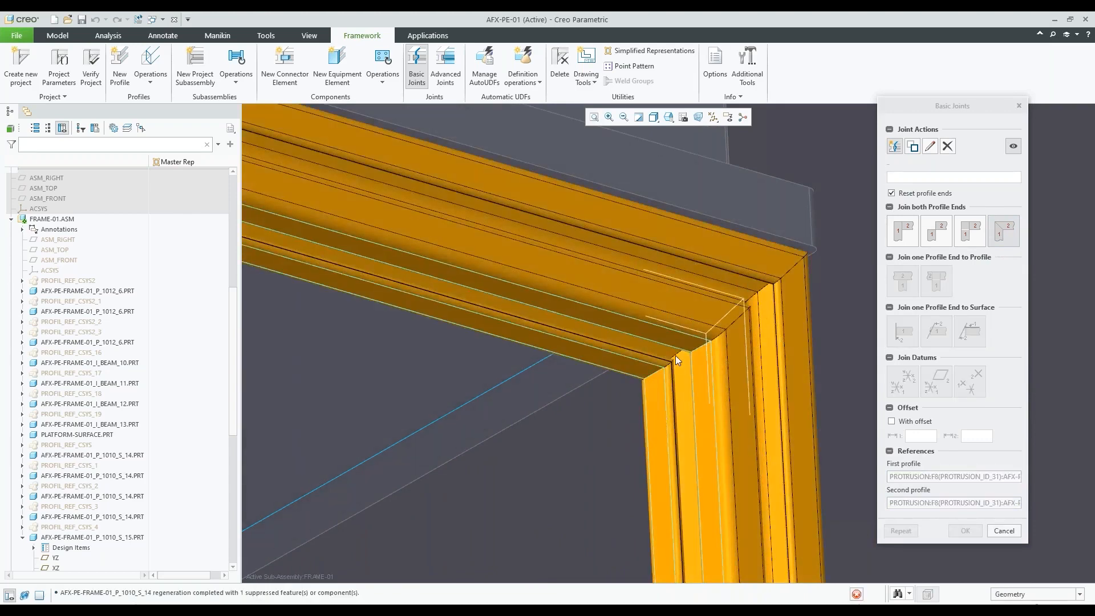
scroll(672, 315, down, 3)
middle_drag(672, 309, 686, 324)
scroll(682, 319, down, 2)
scroll(681, 319, up, 5)
scroll(688, 325, up, 1)
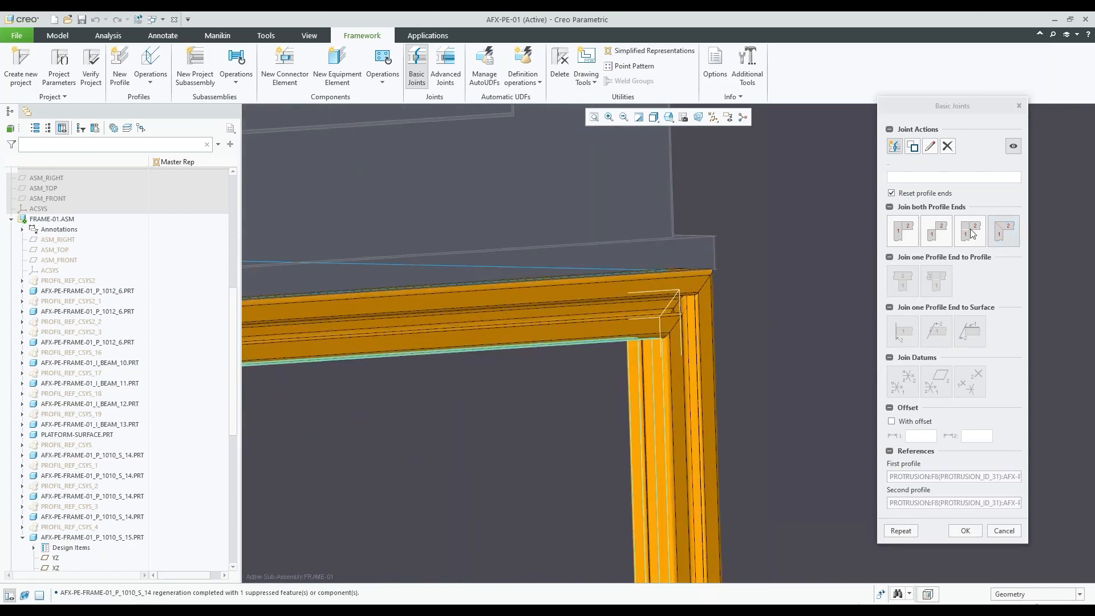
Try the three other joint types that join both profile ends on the same crossbar and leg corner
click(971, 232)
click(944, 242)
mouse_move(722, 303)
middle_down()
mouse_move(697, 310)
mouse_move(709, 309)
middle_up()
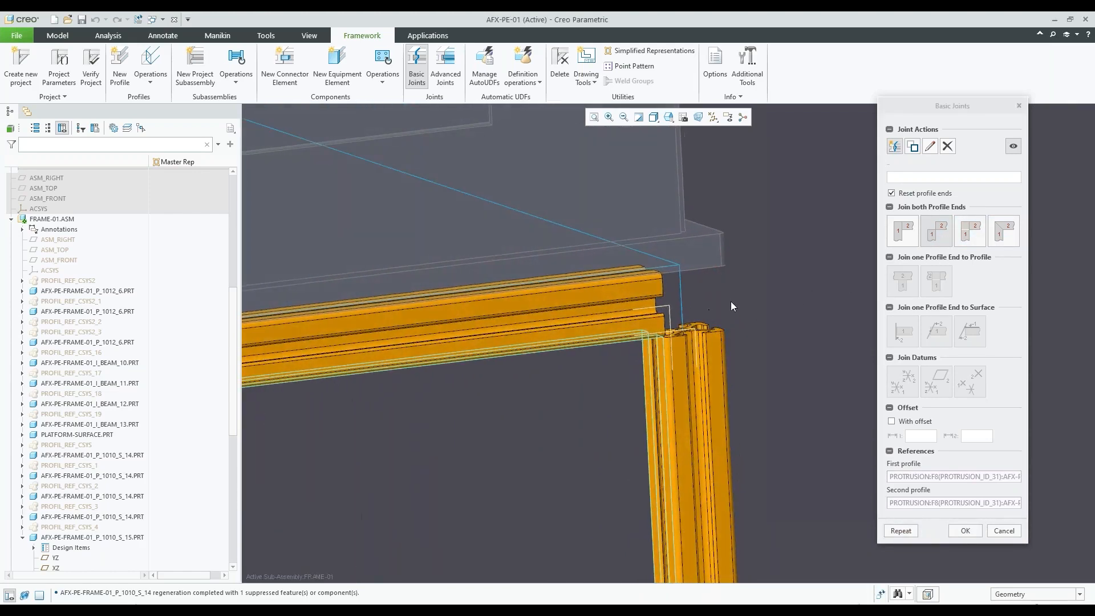
click(895, 242)
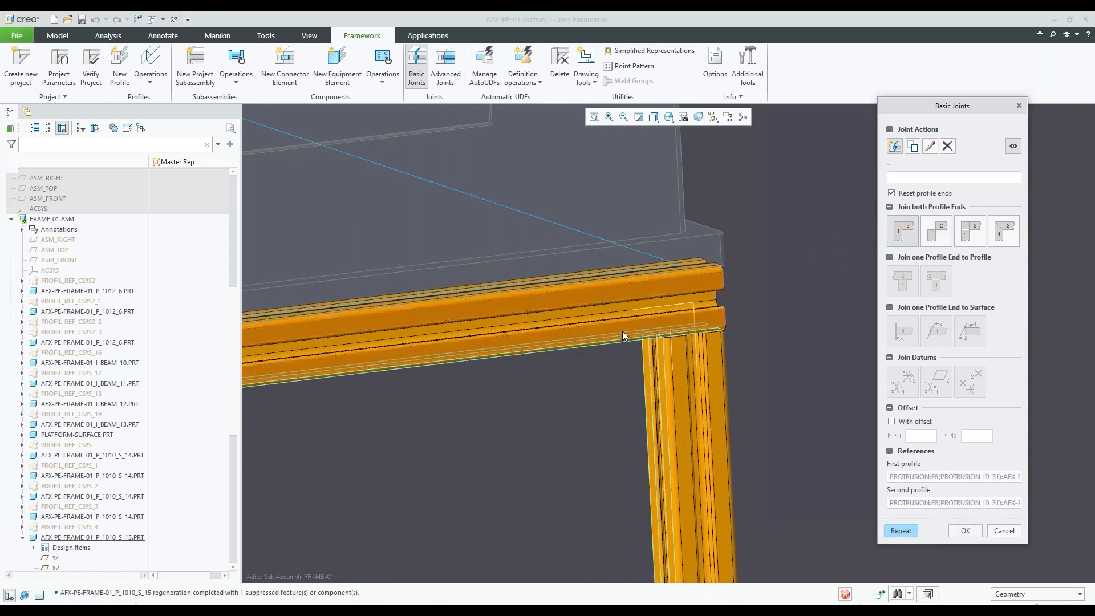
scroll(625, 330, up, 2)
middle_drag(626, 320, 632, 321)
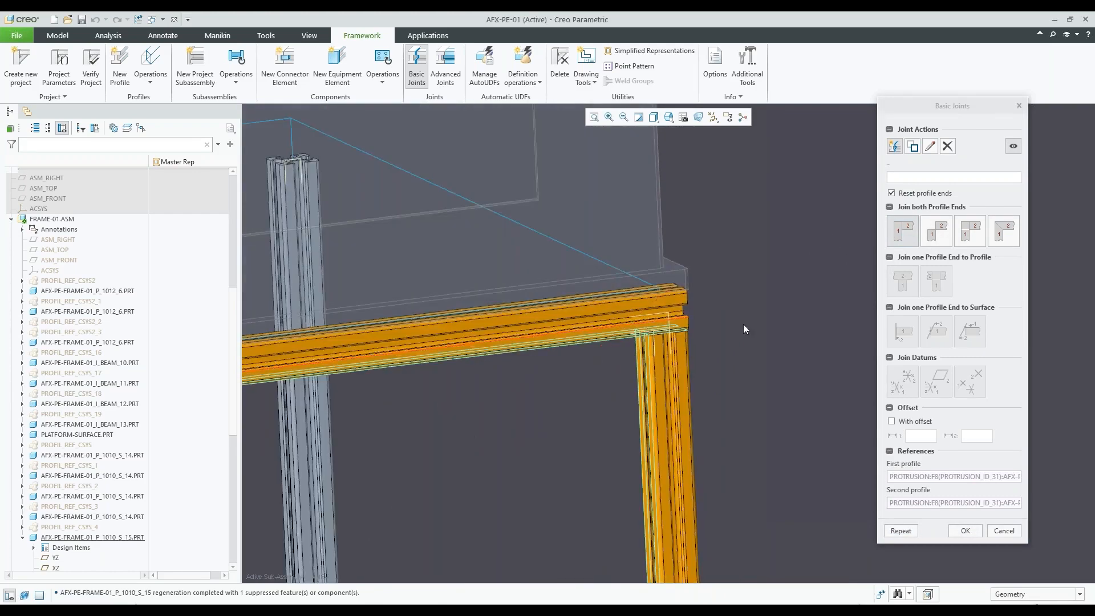
scroll(764, 323, up, 2)
Switch the corner back to a miter joint for inspection, and cancel the joint definition
click(1001, 231)
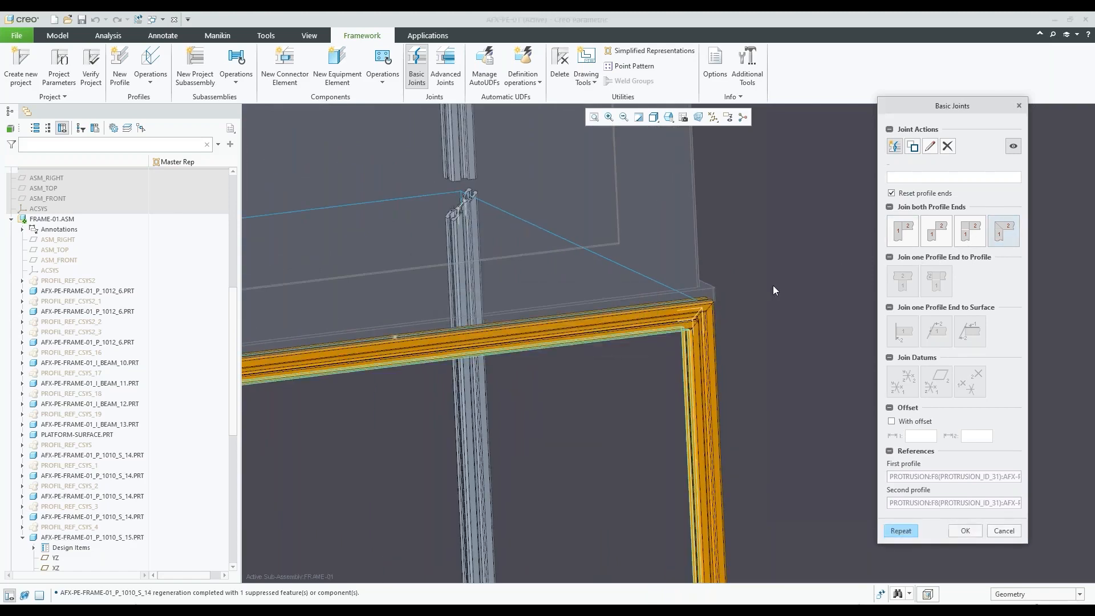
scroll(770, 292, up, 2)
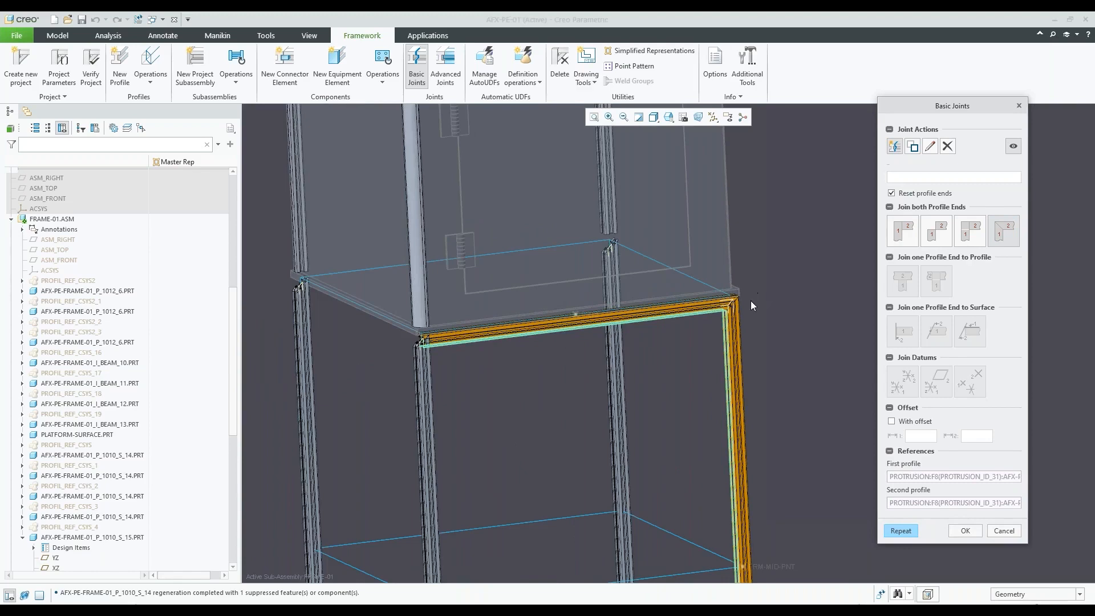
scroll(744, 293, down, 3)
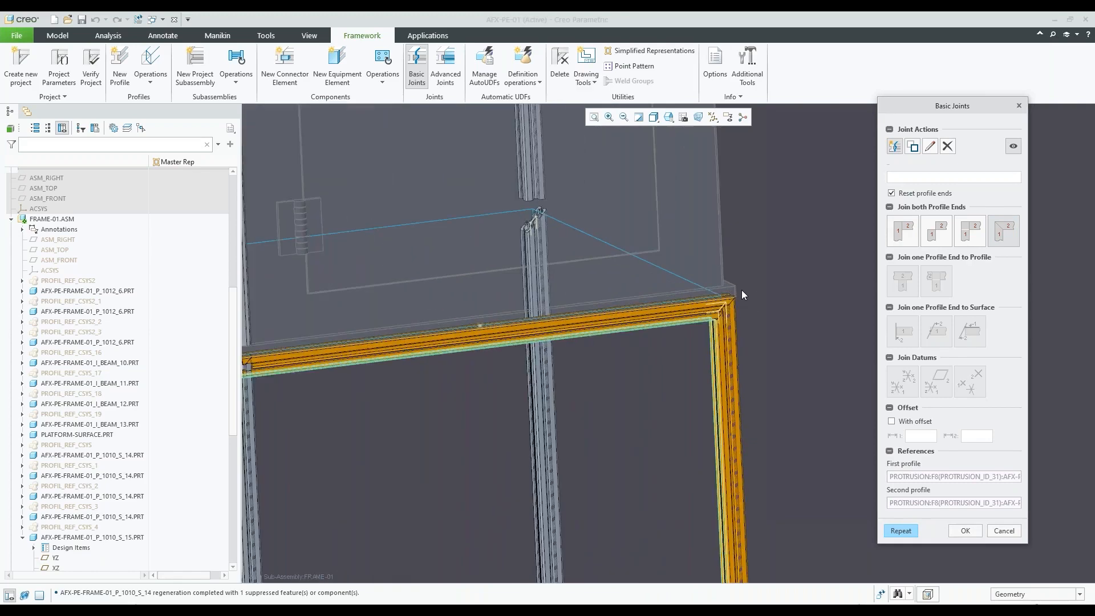
middle_drag(675, 349, 692, 350)
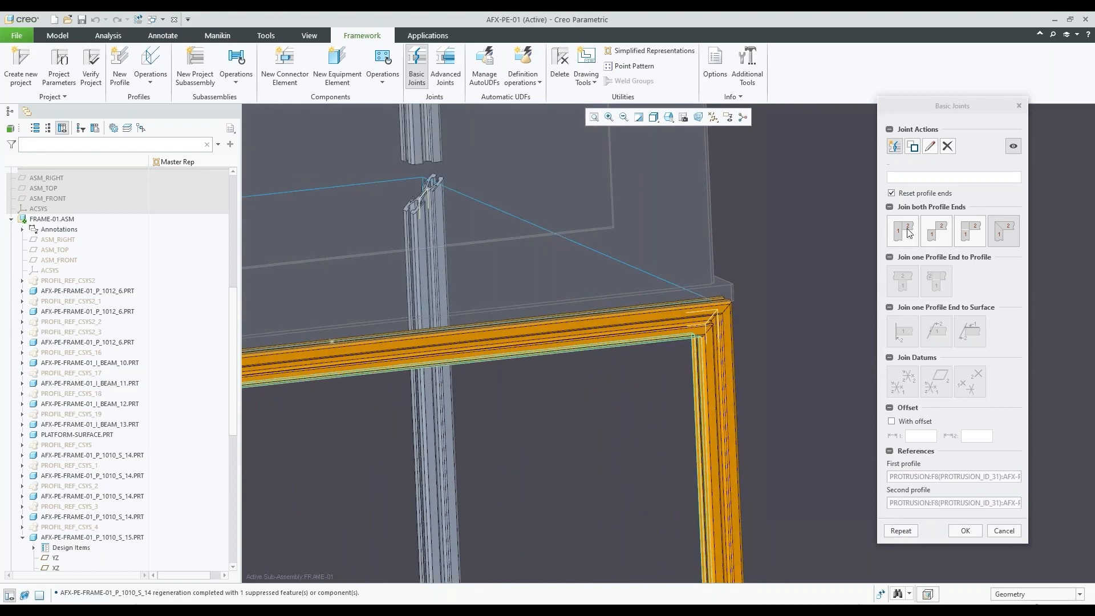
click(895, 147)
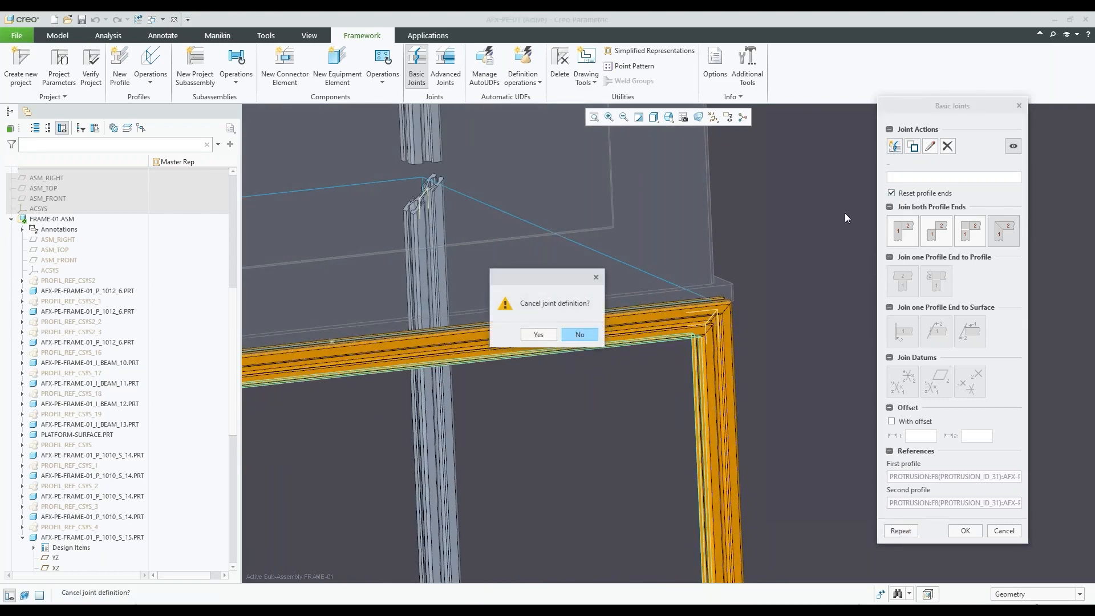
click(538, 335)
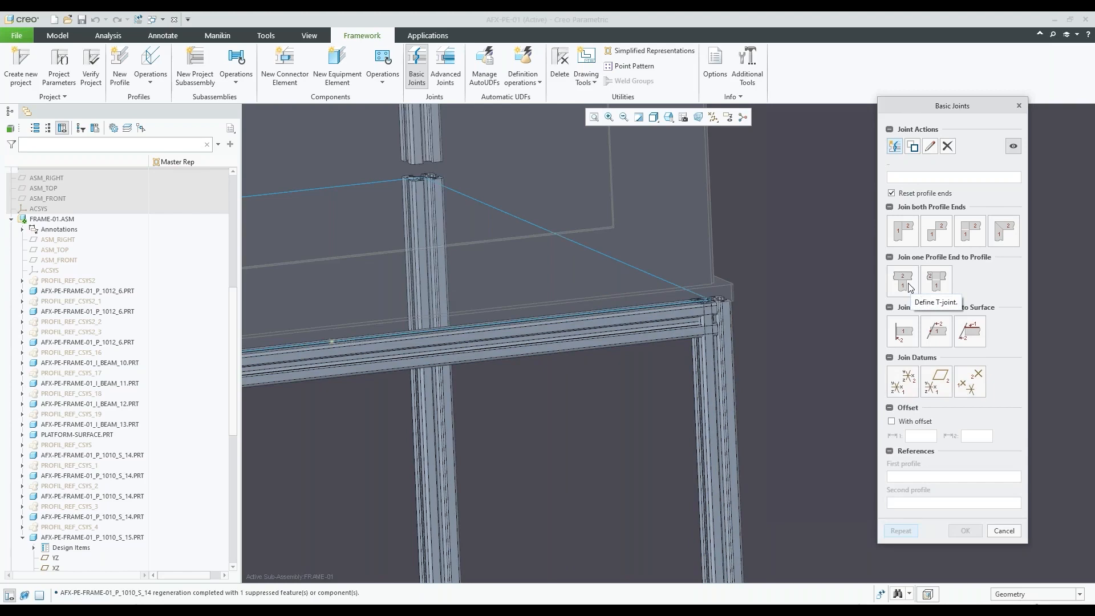
Create a T-joint with the front crossbar as adjoining profile and the leg's inner face as unchanged profile
click(909, 286)
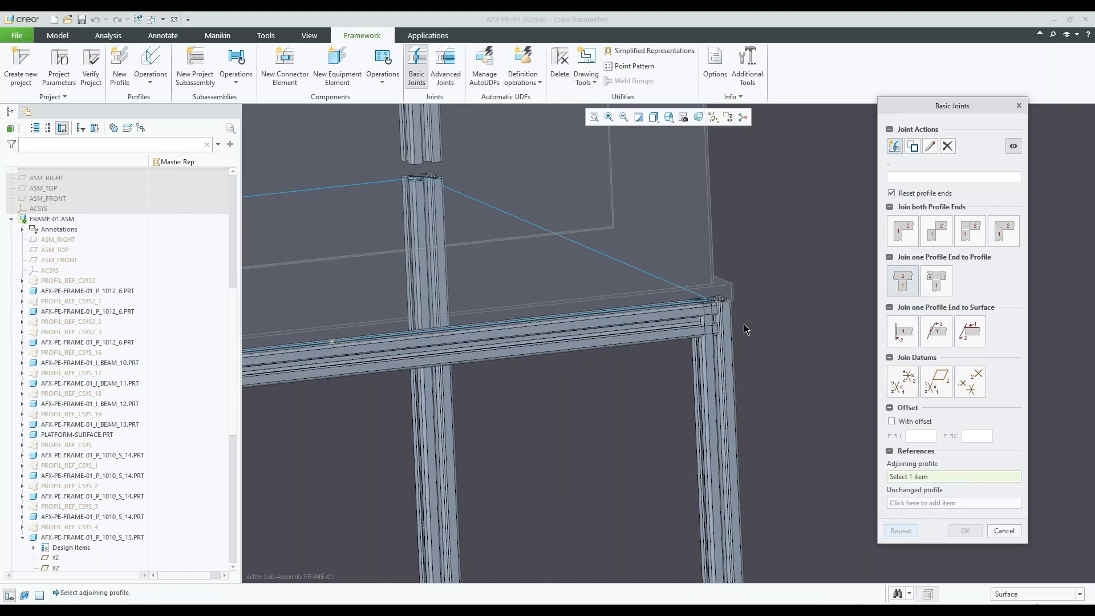
scroll(736, 322, down, 4)
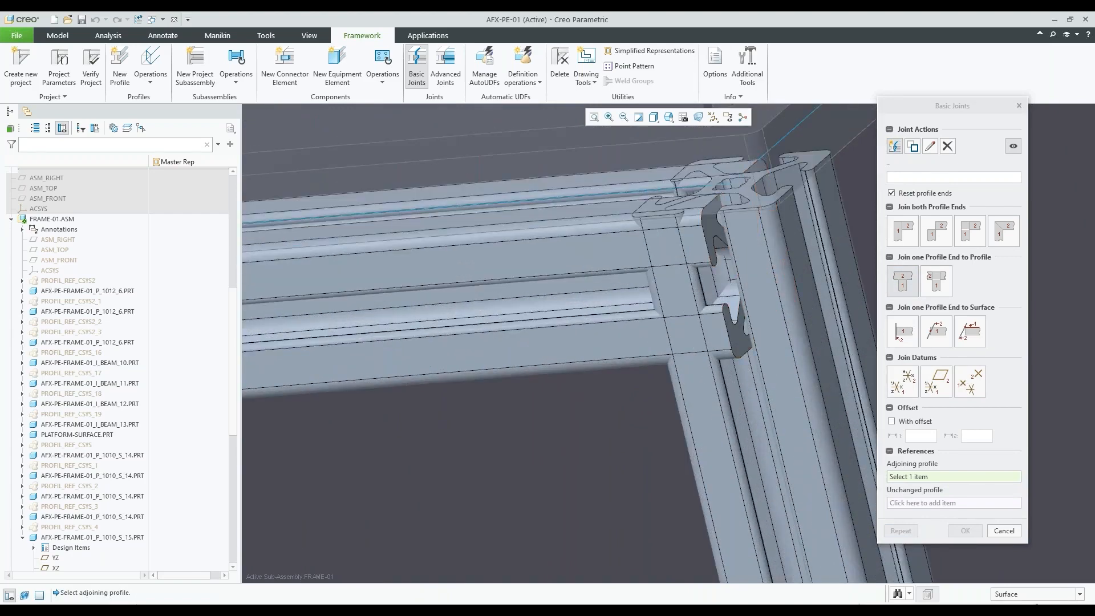
click(731, 333)
scroll(718, 322, down, 2)
middle_drag(718, 322, 728, 328)
scroll(676, 355, down, 3)
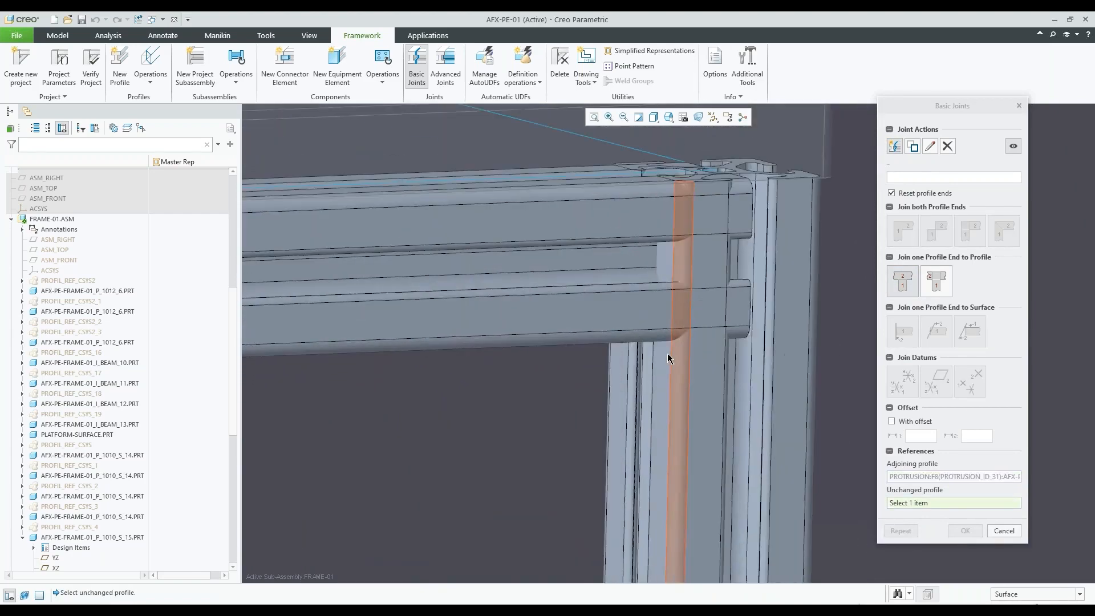
click(667, 359)
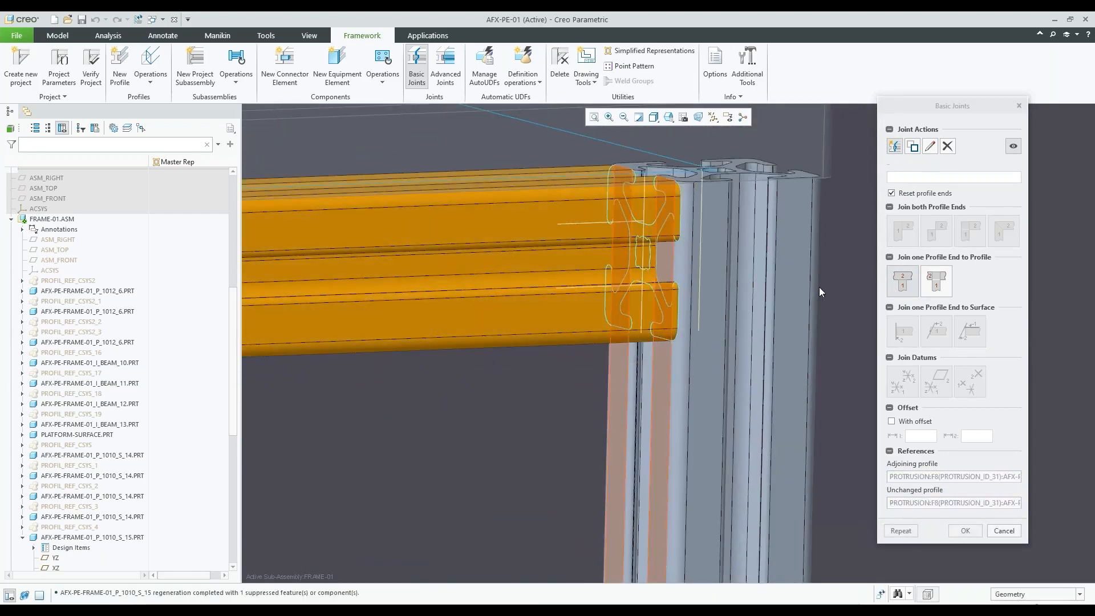
scroll(818, 286, up, 5)
mouse_move(772, 297)
middle_down()
mouse_move(732, 318)
mouse_move(758, 312)
middle_up()
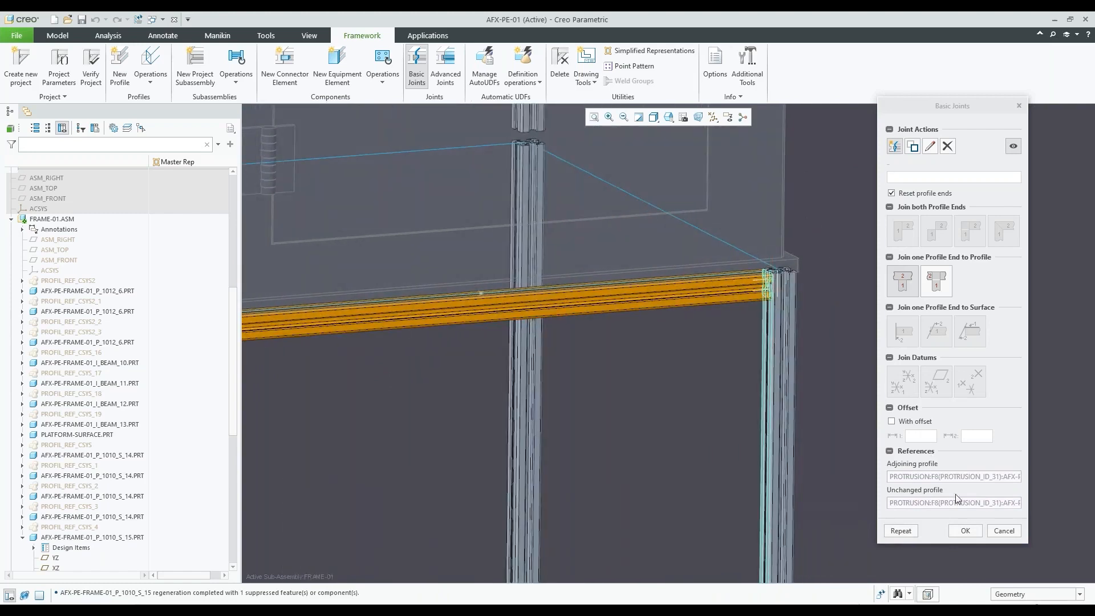
click(977, 531)
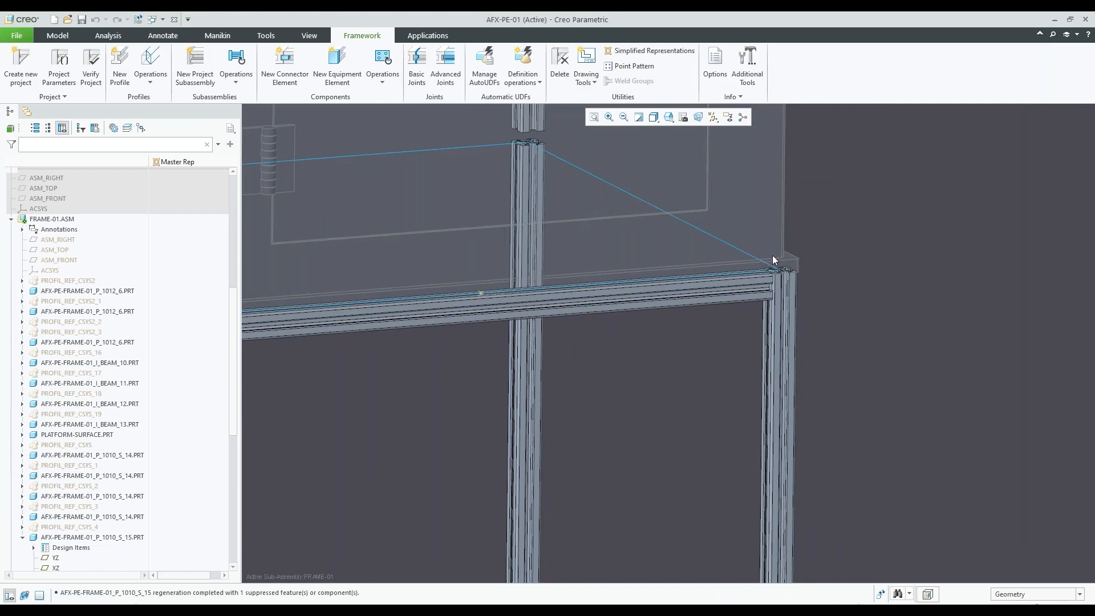
Start the New Profile command and open the section library for the 8020 INCH 10 SERIES profiles
scroll(769, 196, down, 2)
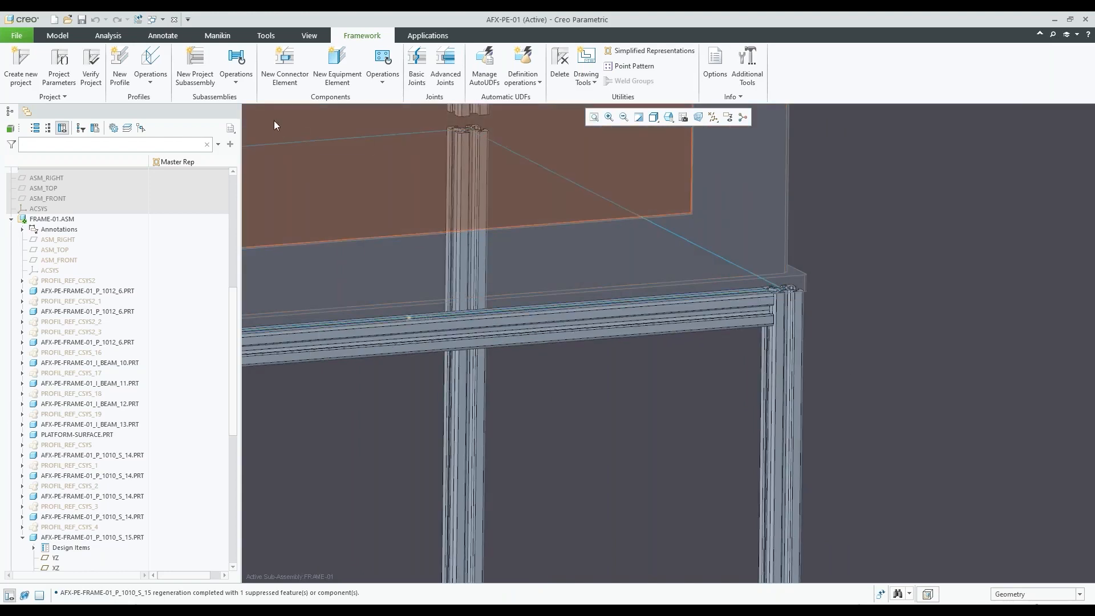
click(119, 63)
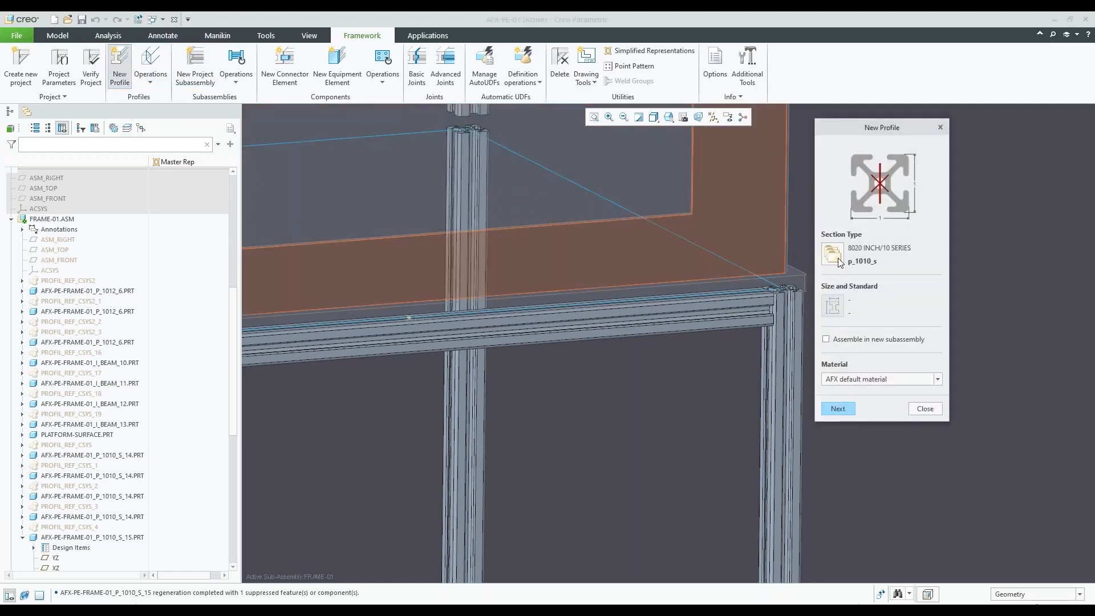
scroll(713, 315, down, 2)
scroll(587, 323, up, 4)
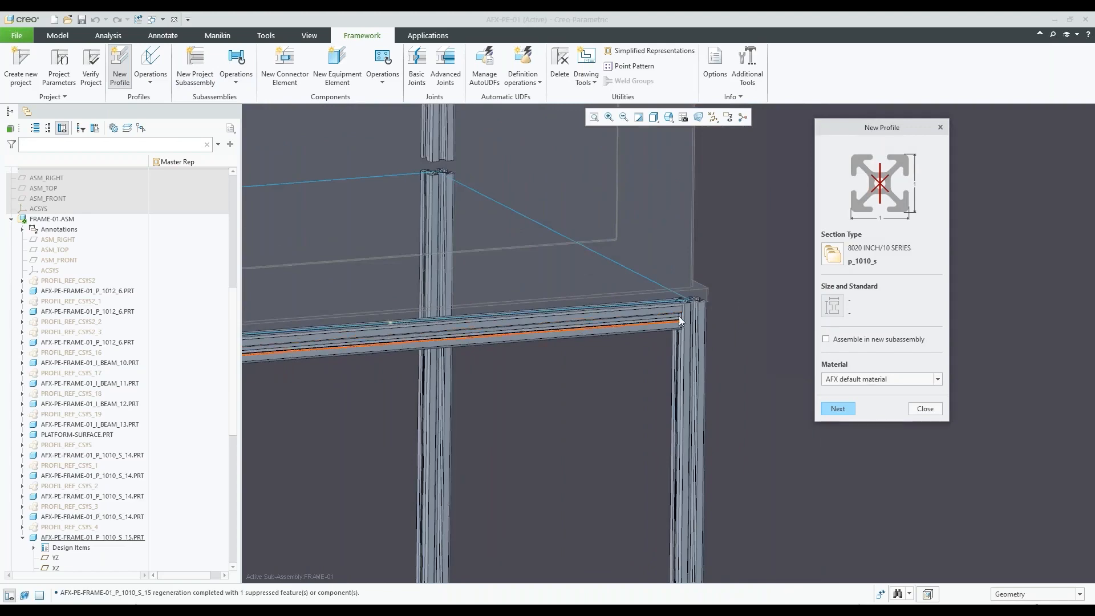
scroll(684, 305, down, 4)
scroll(684, 300, down, 3)
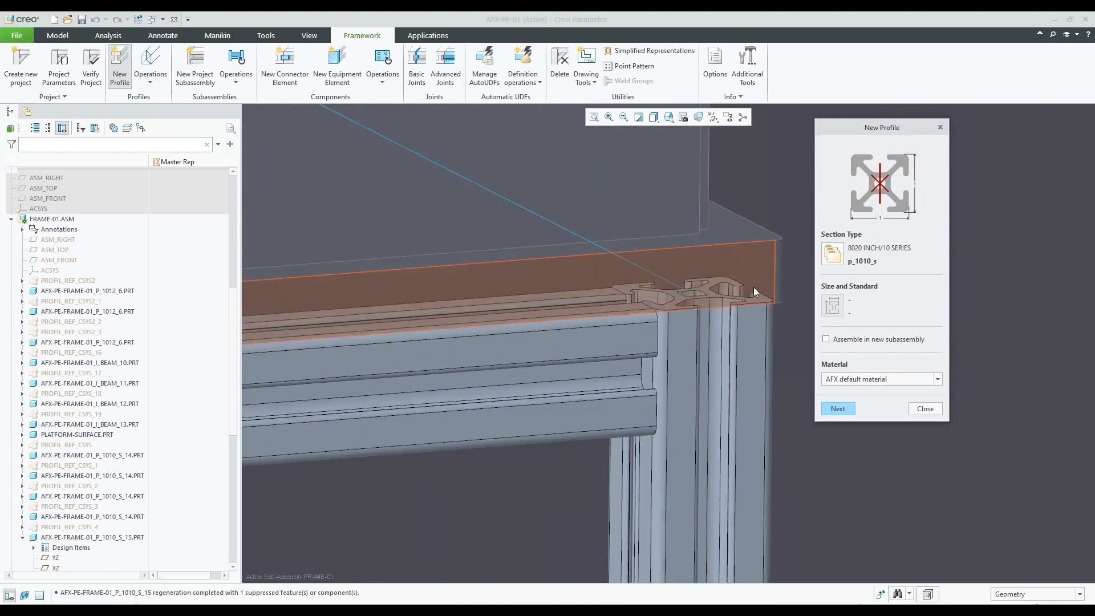
click(833, 255)
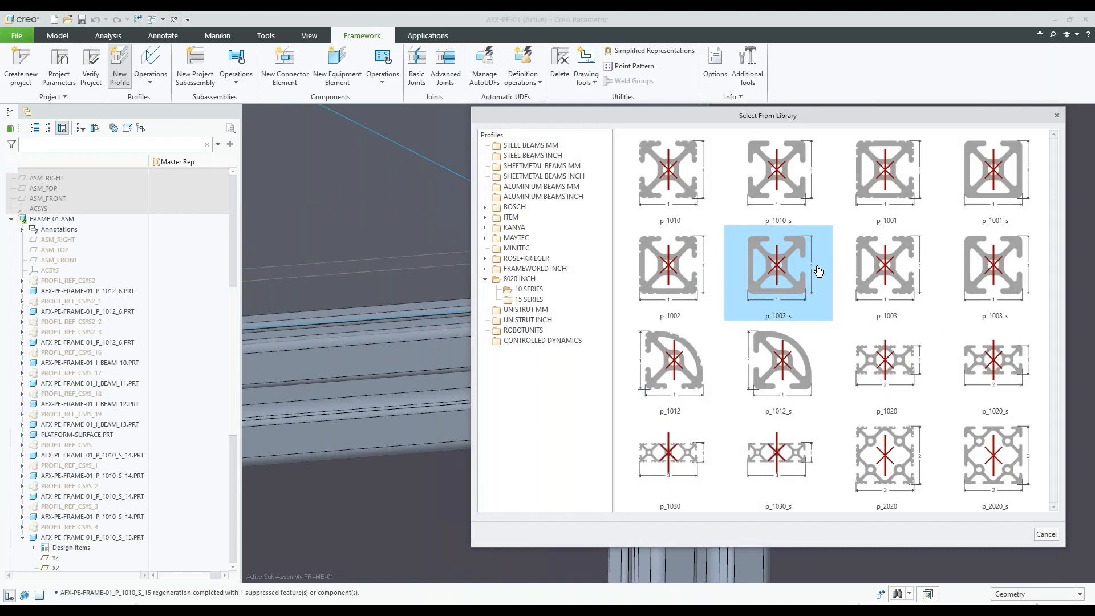
Compare the p_1012 section in the library with the rounded corner post of the upper enclosure
scroll(399, 322, up, 4)
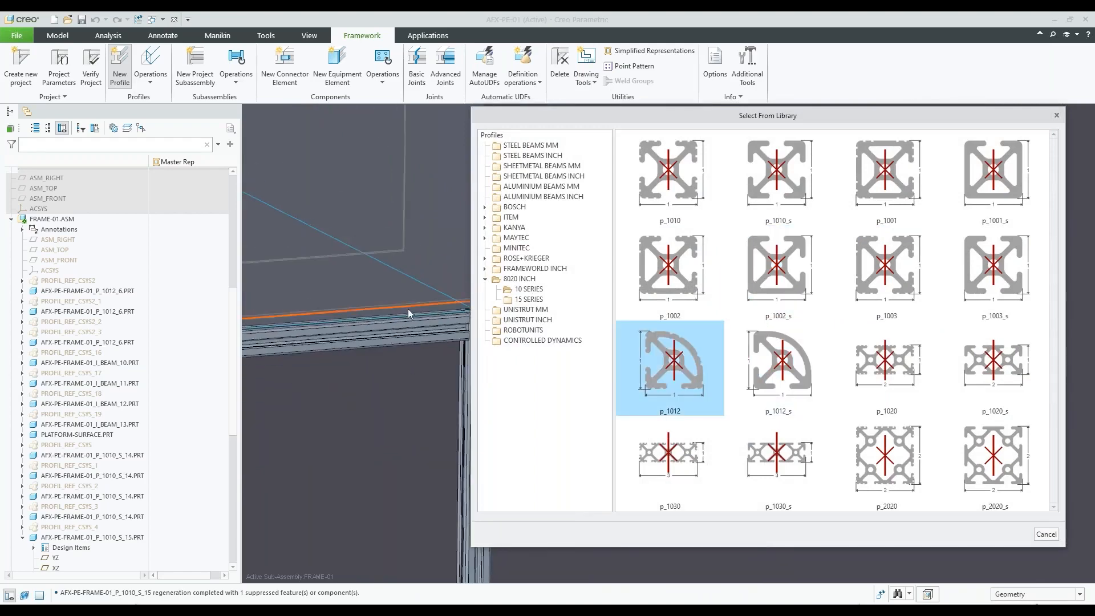
scroll(408, 309, up, 5)
scroll(389, 291, down, 8)
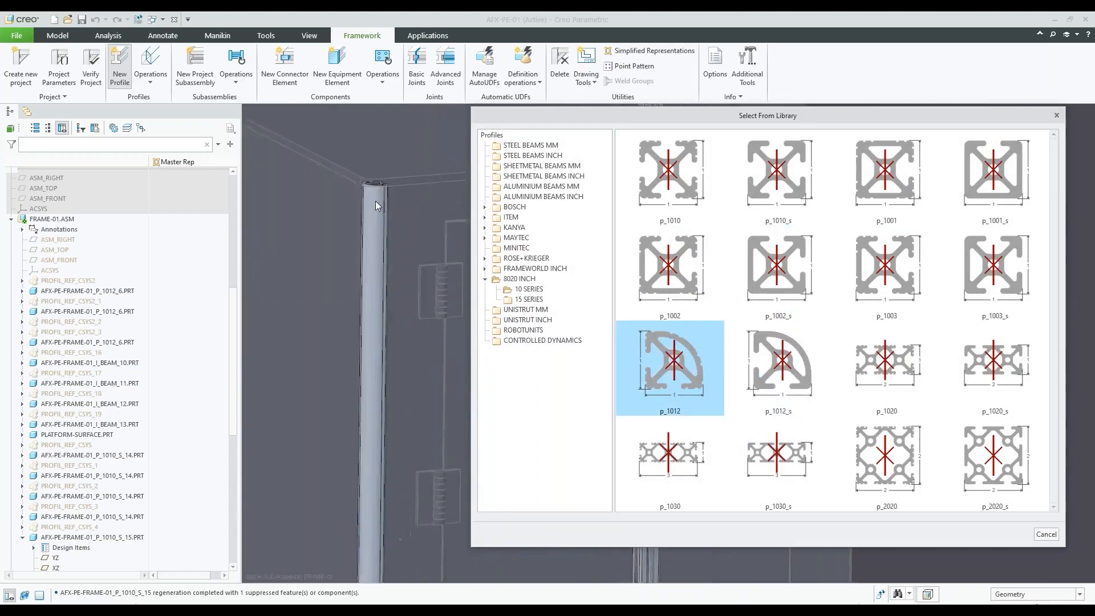
scroll(367, 229, up, 4)
scroll(367, 229, down, 3)
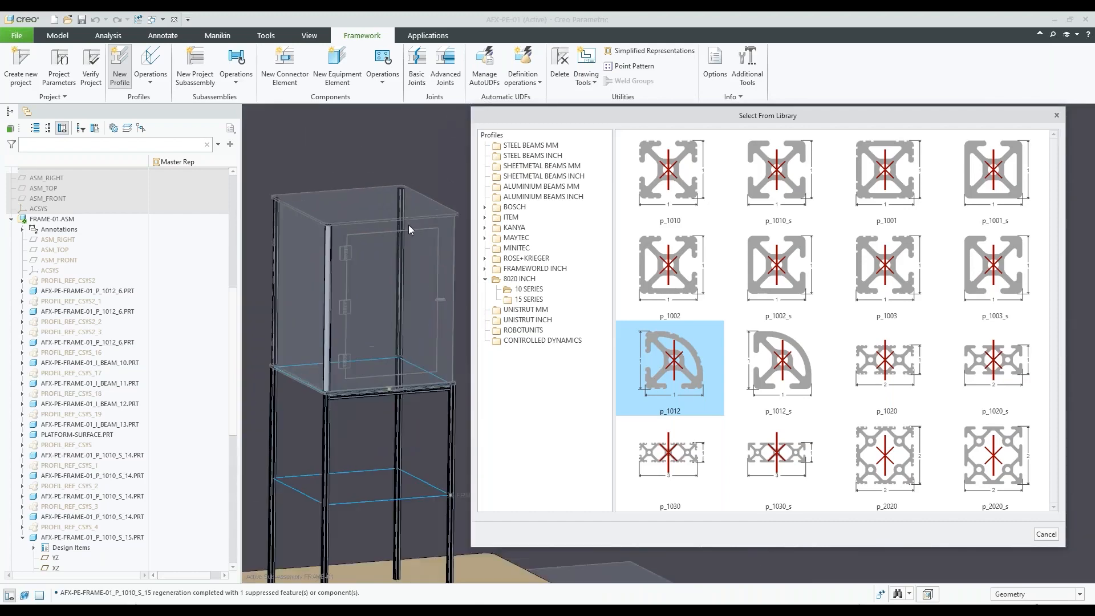
Show the STEEL BEAMS INCH sections and compare them with the beams beneath the platform
click(546, 156)
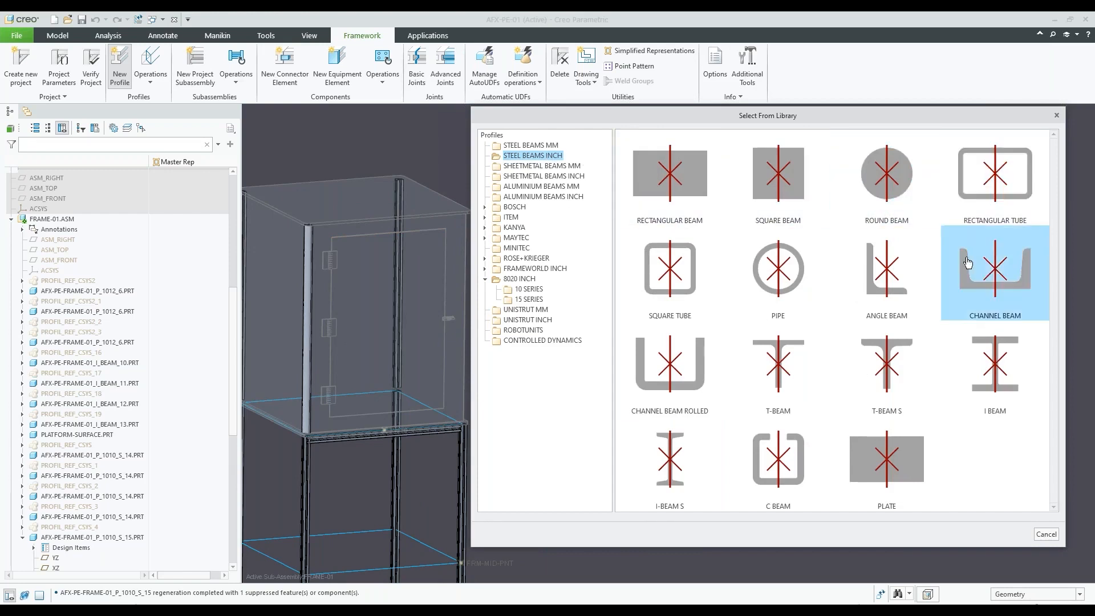
scroll(403, 260, down, 5)
scroll(371, 352, up, 10)
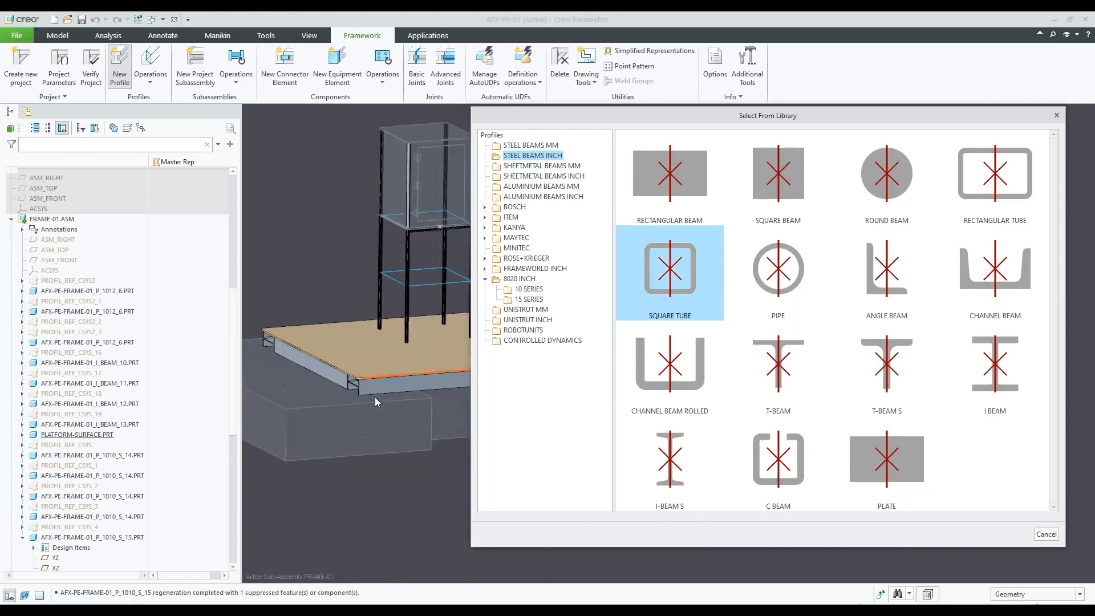
scroll(333, 375, down, 5)
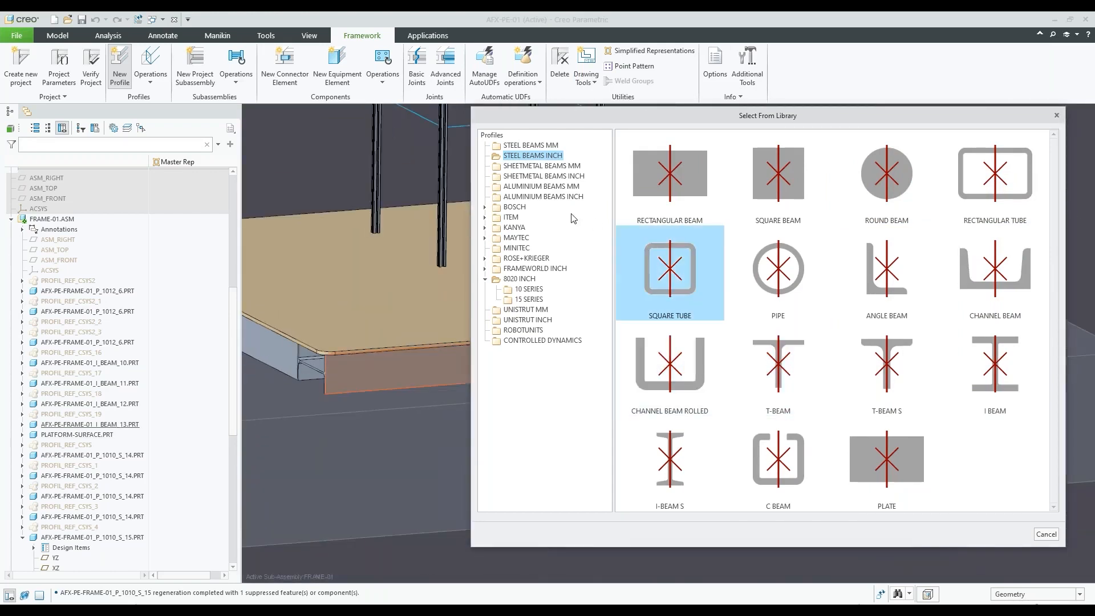
Browse the SHEETMETAL BEAMS INCH, ITEM PROFILES 6 and PROFILES 10, CONTROLLED DYNAMICS, ROBOTUNITS and FRAMEWORLD INCH section libraries
click(560, 175)
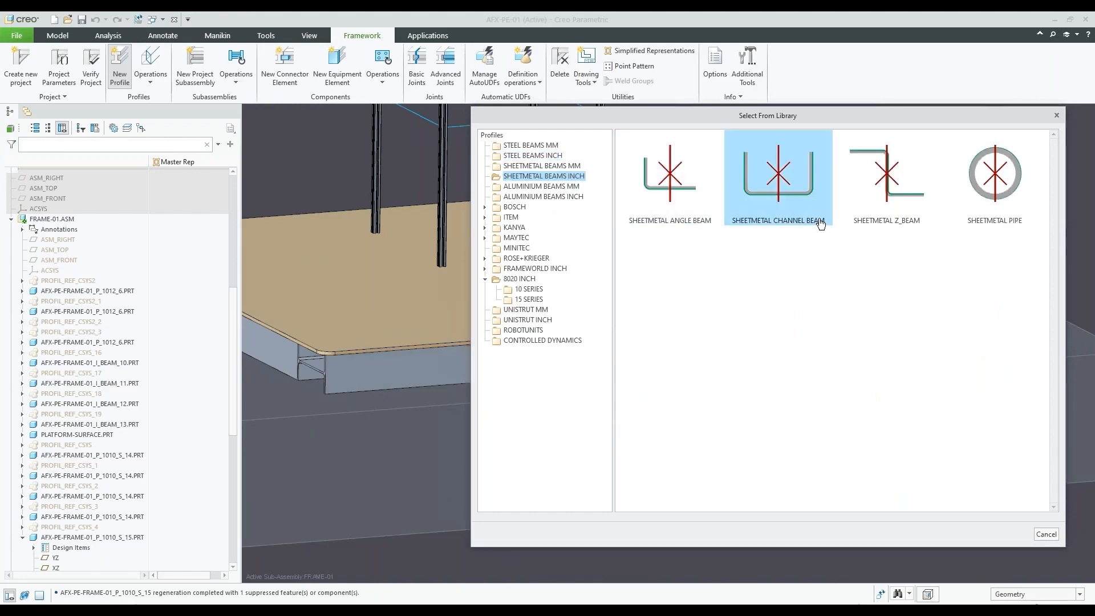
click(511, 217)
click(531, 237)
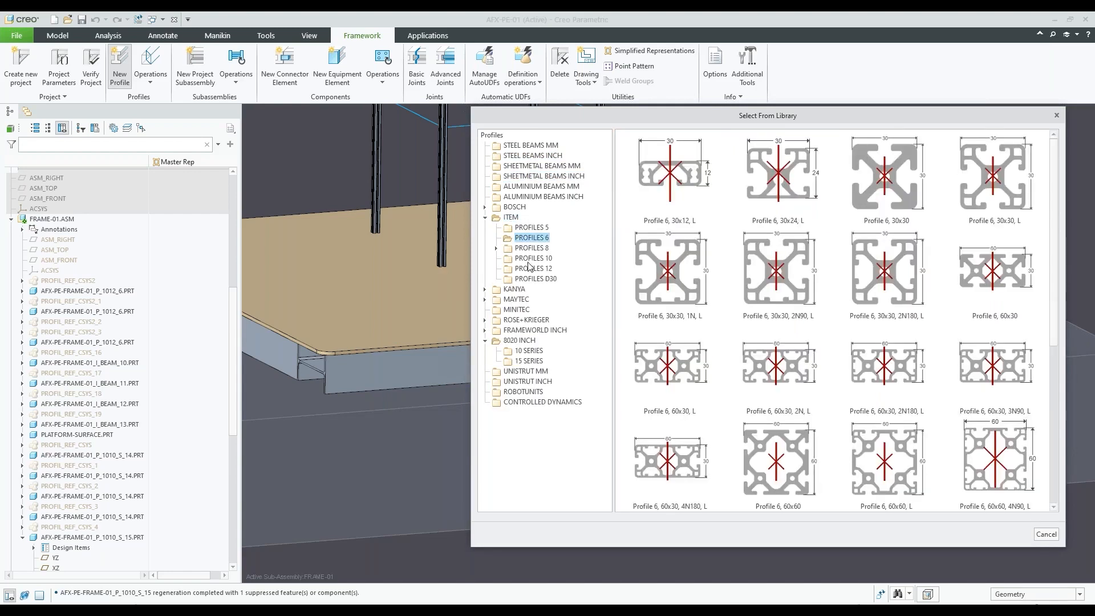
click(530, 259)
click(485, 217)
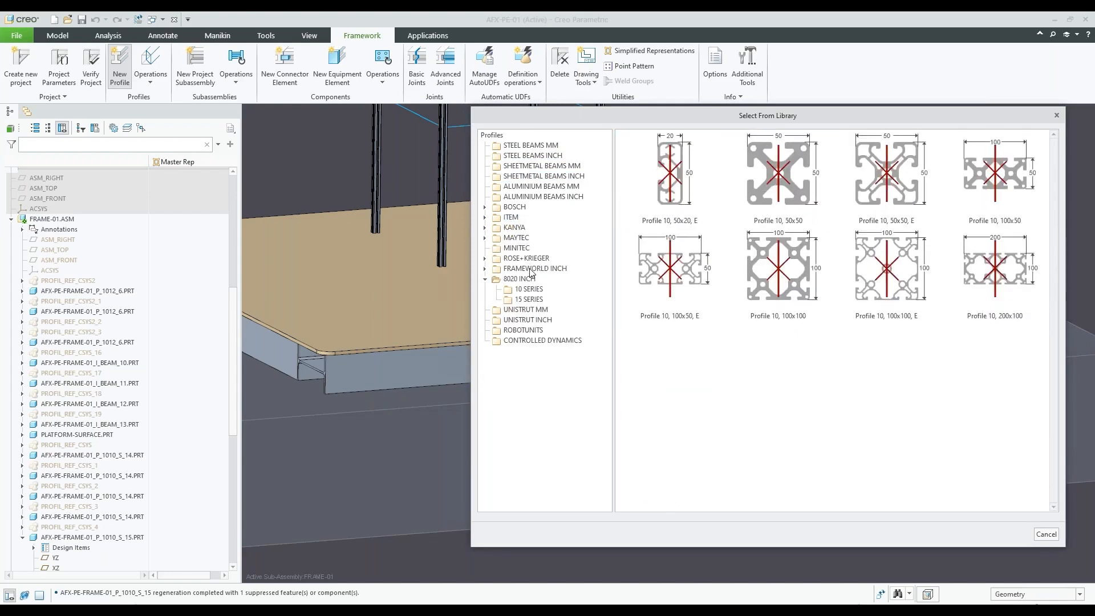
click(546, 340)
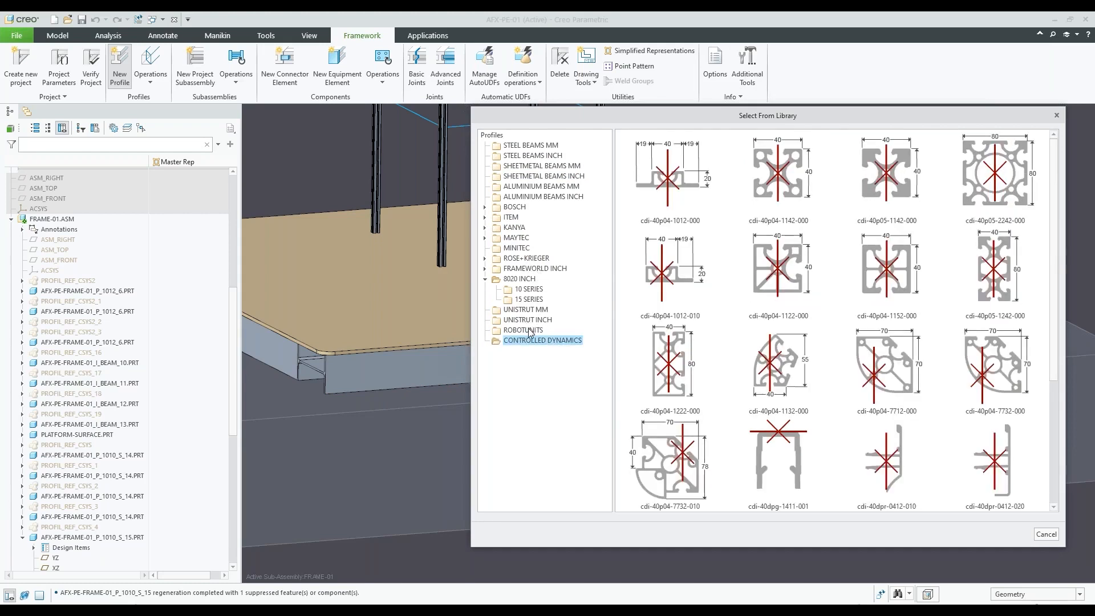
click(529, 331)
click(524, 269)
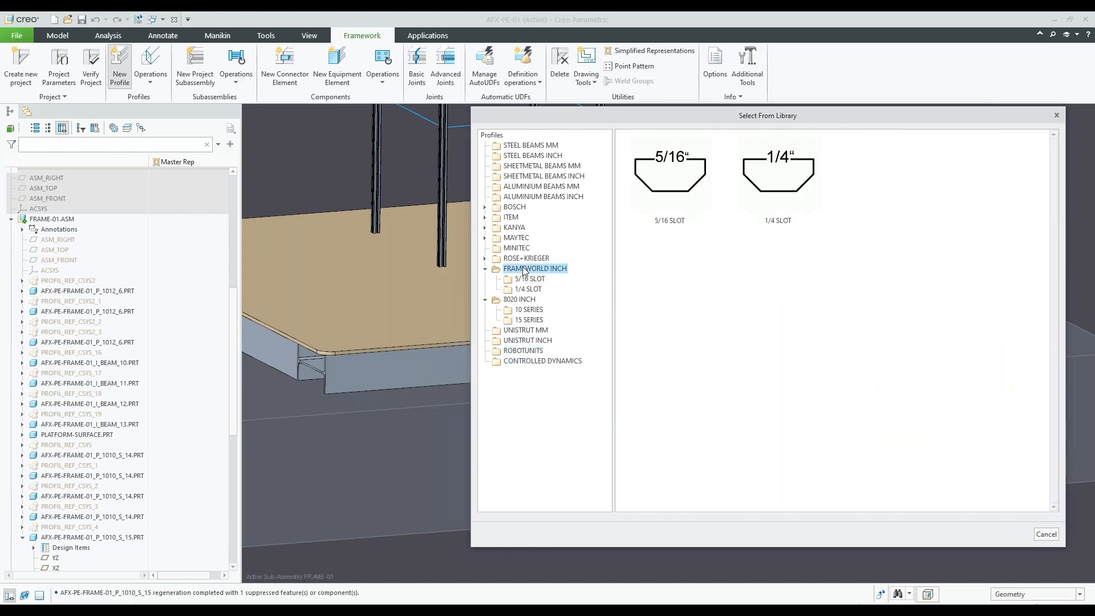
Browse the ROSE+KRIEGER, MINITEC, KANYA and ITEM profile section libraries
click(524, 259)
click(517, 247)
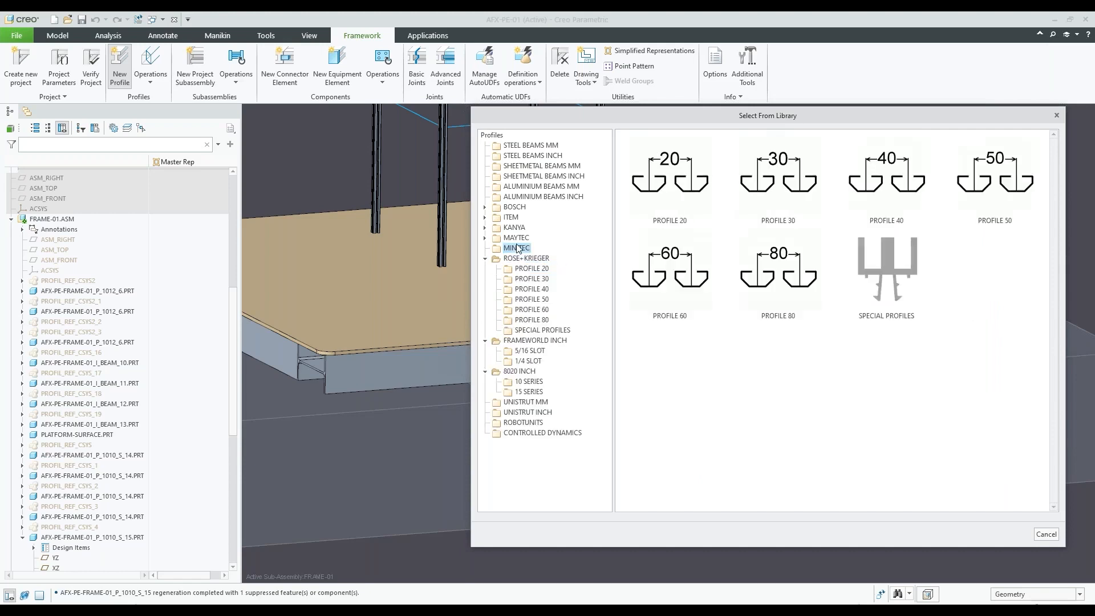
click(515, 227)
click(512, 218)
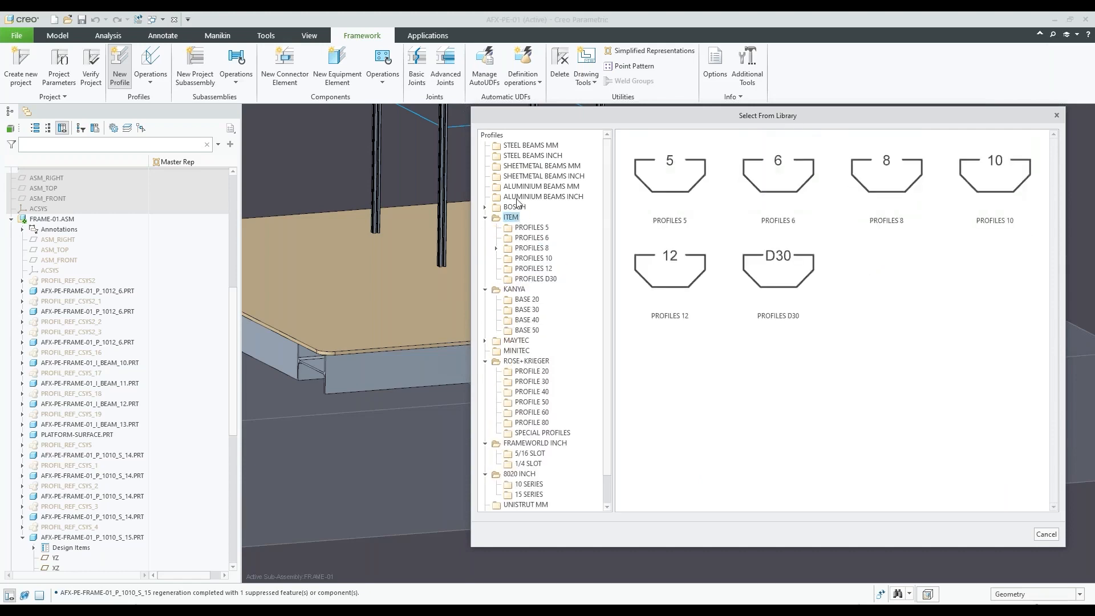
Review the aluminium, sheetmetal and STEEL BEAMS INCH sections, and leave the New Profile command without creating a profile
click(520, 196)
click(520, 186)
click(522, 177)
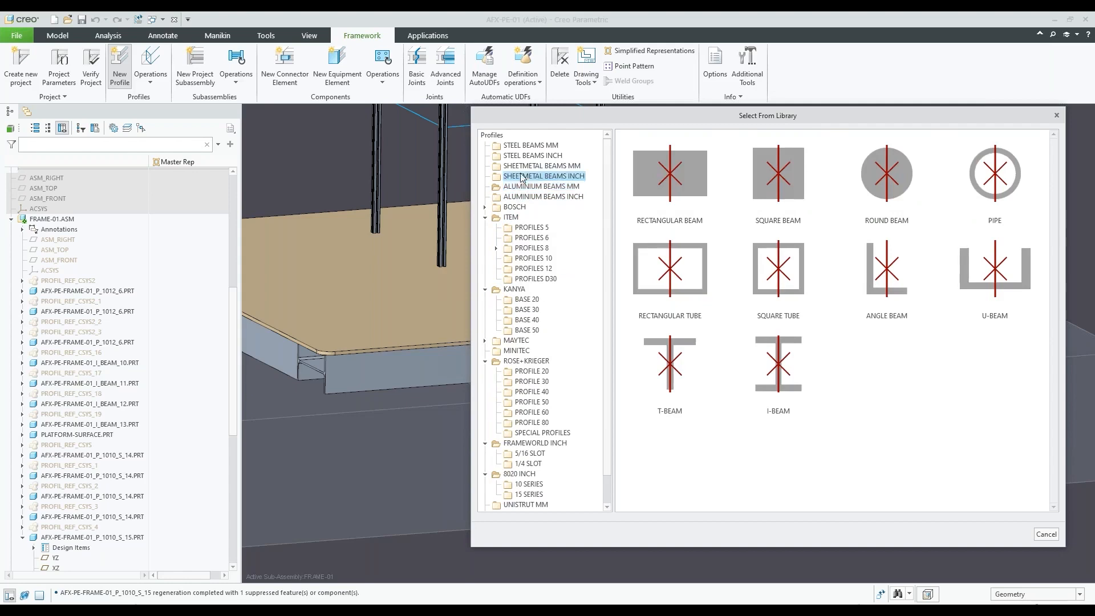
click(520, 156)
click(778, 177)
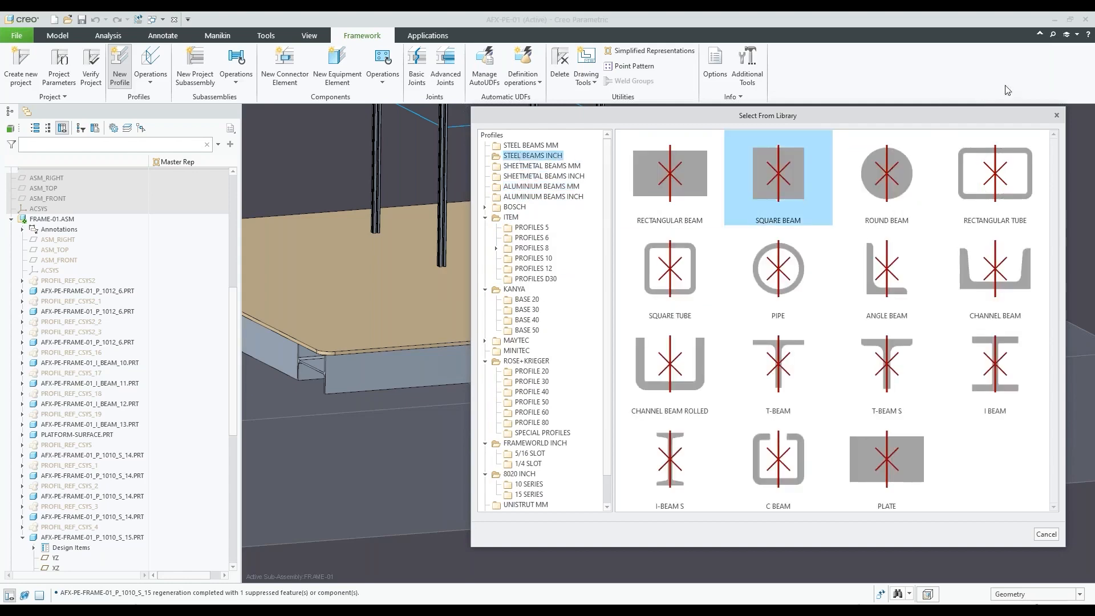
click(1056, 115)
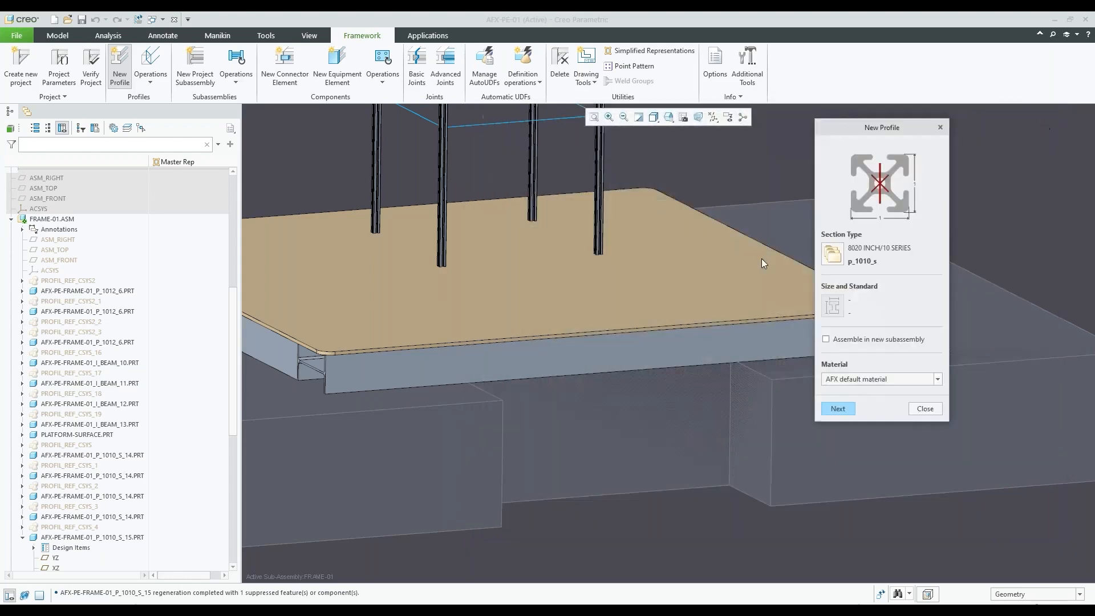
click(927, 410)
Start the New Connector Element command at the frame corner below the upper enclosure and open the connector library
scroll(727, 484, down, 5)
scroll(706, 196, up, 5)
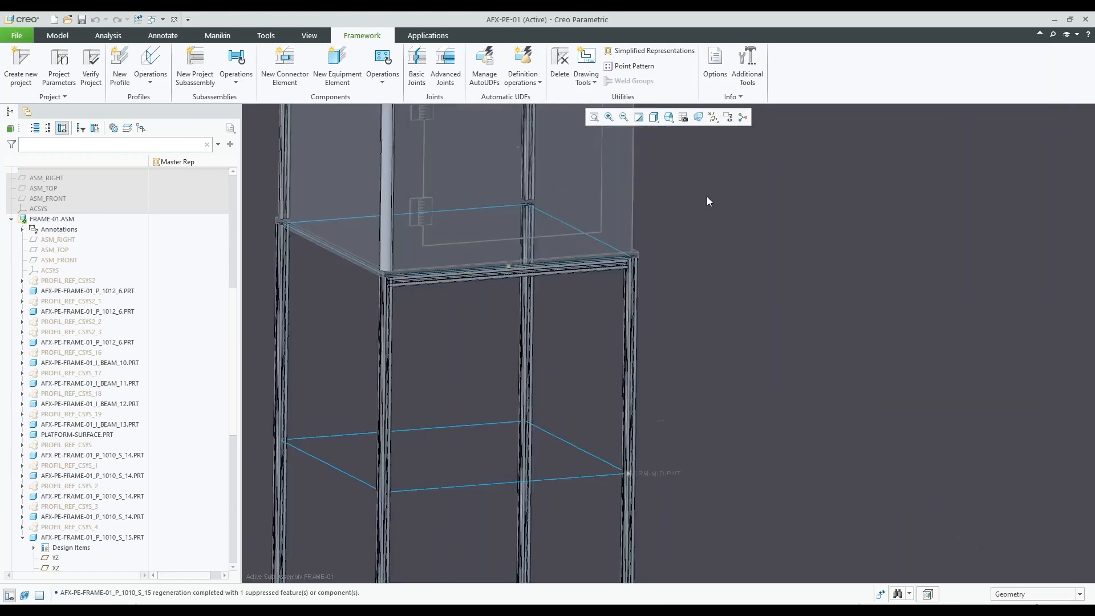
scroll(672, 201, up, 2)
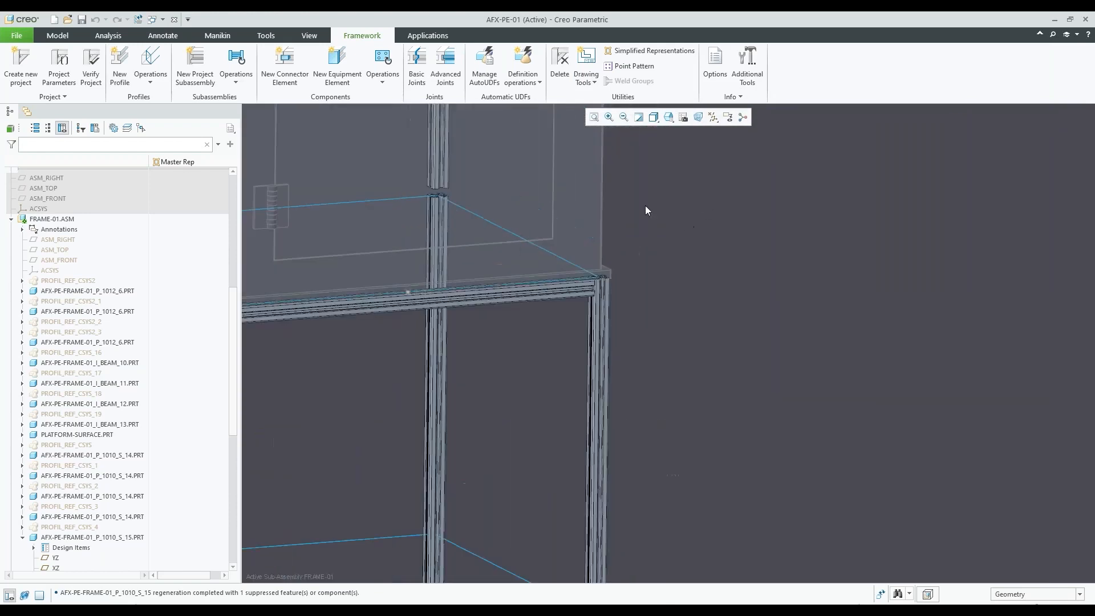
click(286, 80)
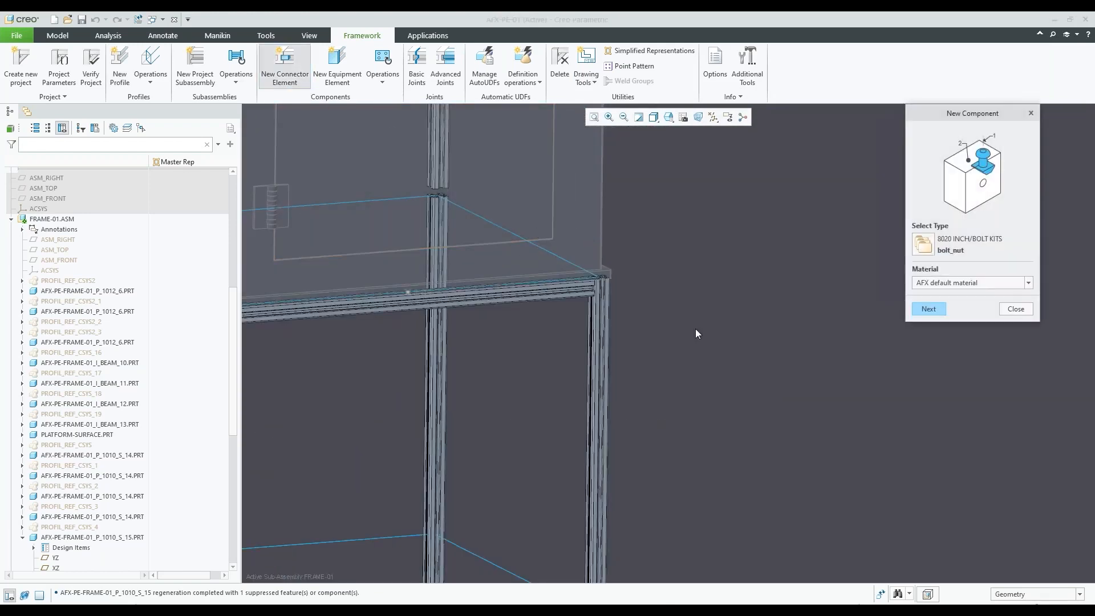
click(937, 244)
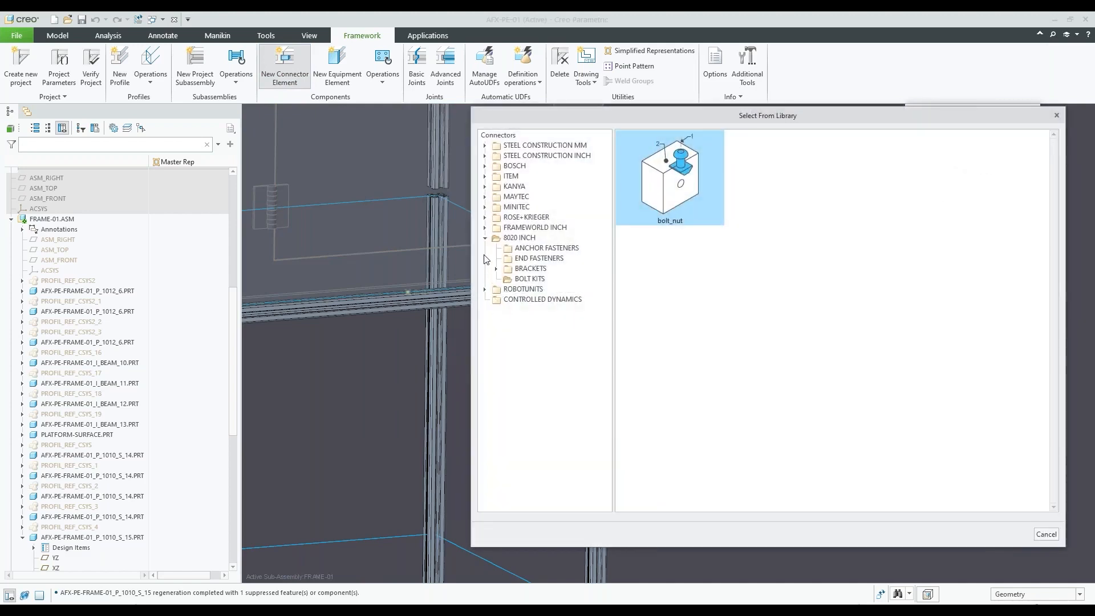
scroll(409, 366, down, 5)
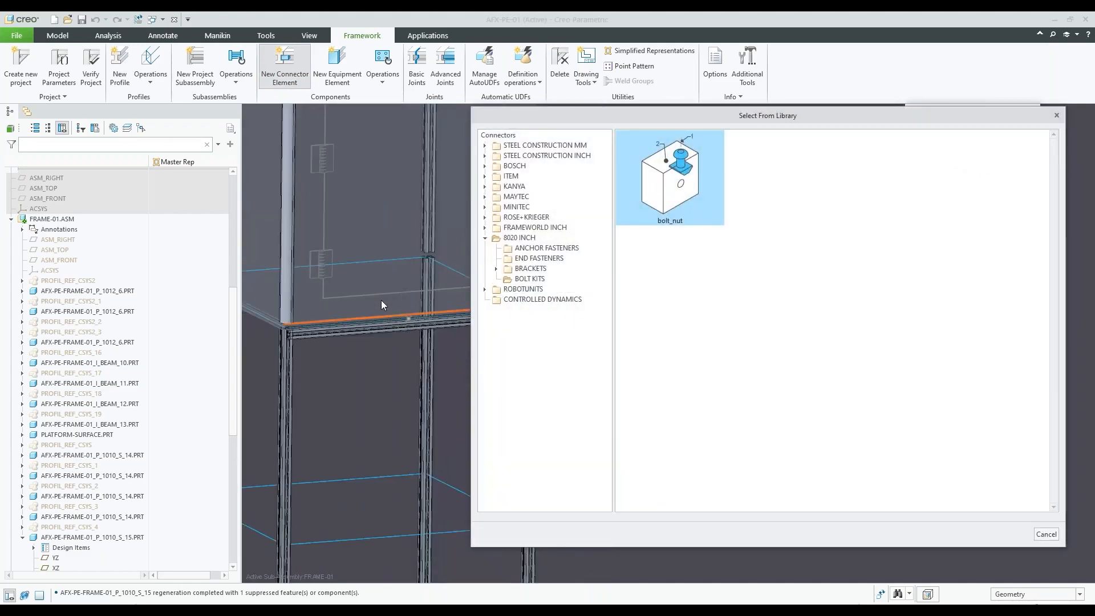
Browse the 8020 INCH brackets, end fasteners and anchor fasteners, and show the 10 SERIES brackets
click(530, 269)
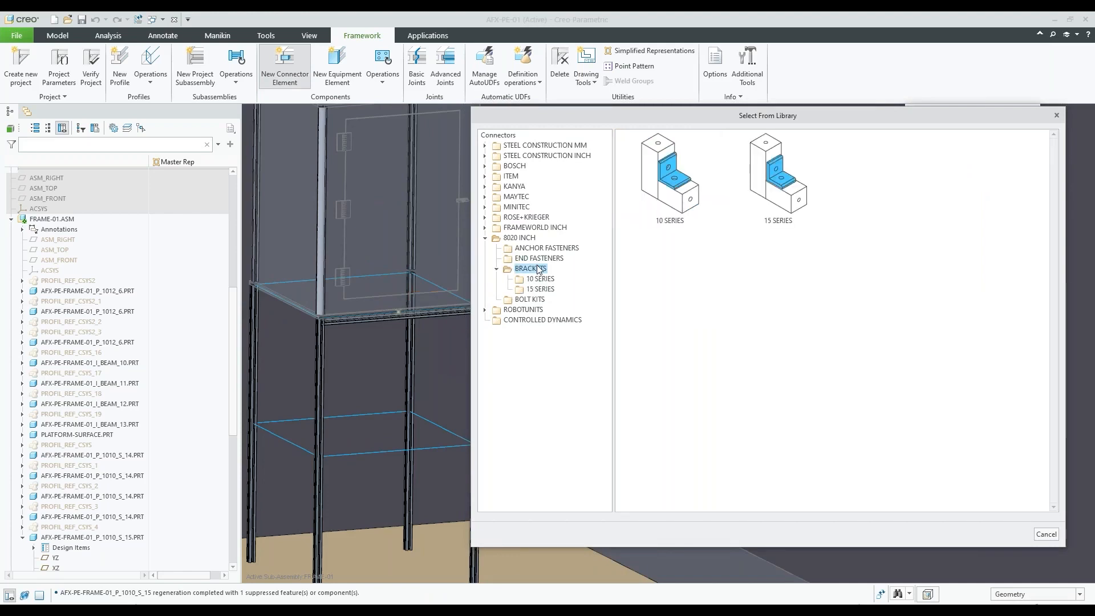
click(540, 261)
click(546, 250)
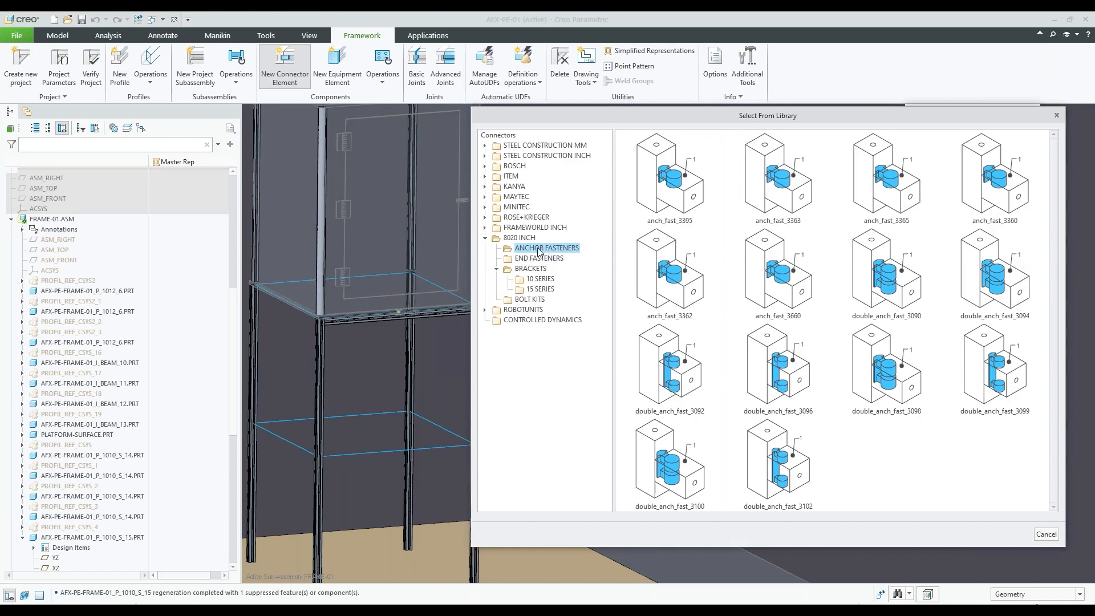
click(540, 278)
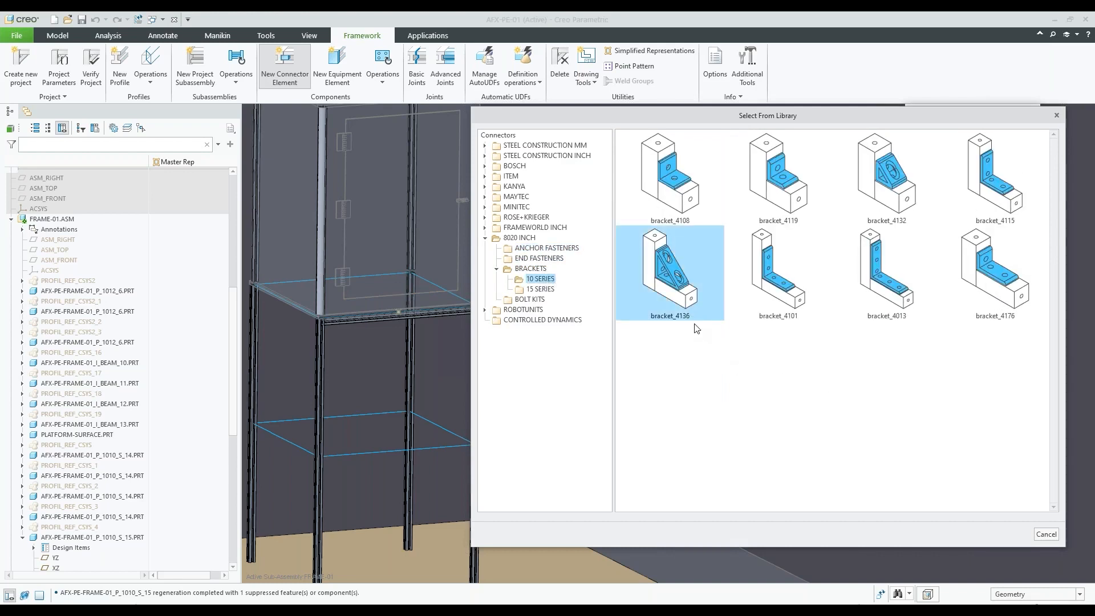
Try placing bracket_4136 between the underside of the upper crossbeam and the inner face of the corner post
double_click(658, 270)
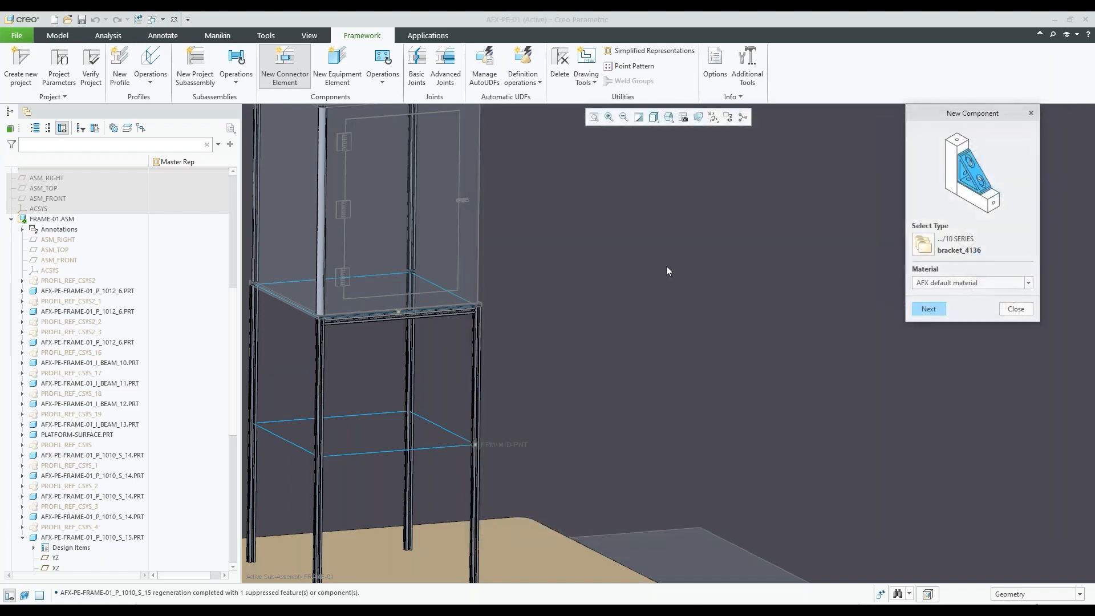
click(928, 308)
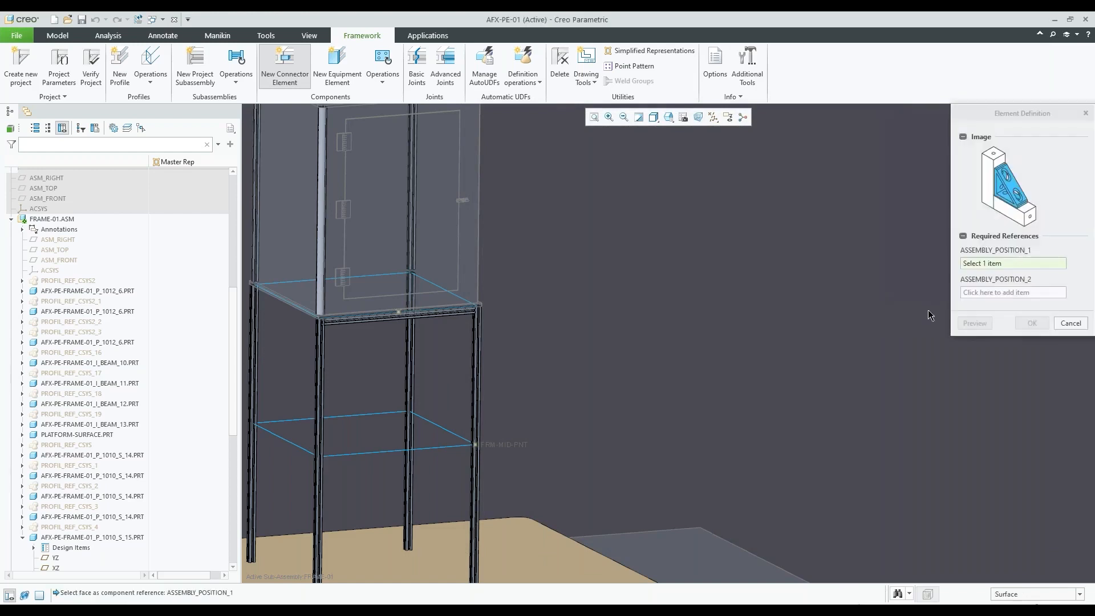
scroll(674, 377, up, 3)
scroll(565, 334, down, 8)
mouse_move(551, 363)
middle_down()
mouse_move(566, 332)
mouse_move(564, 375)
middle_up()
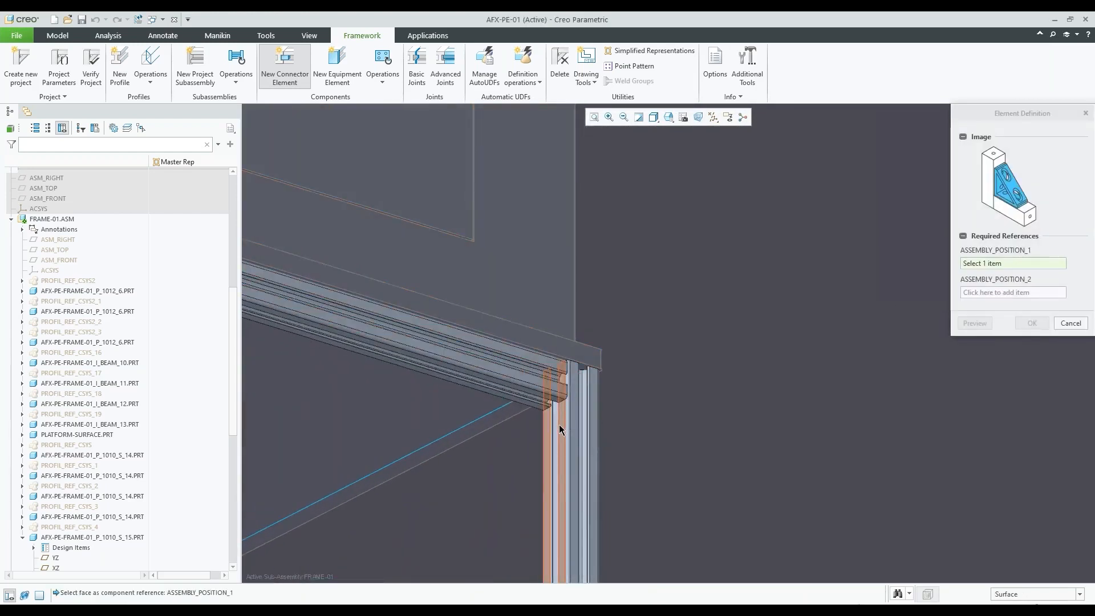
scroll(560, 423, down, 6)
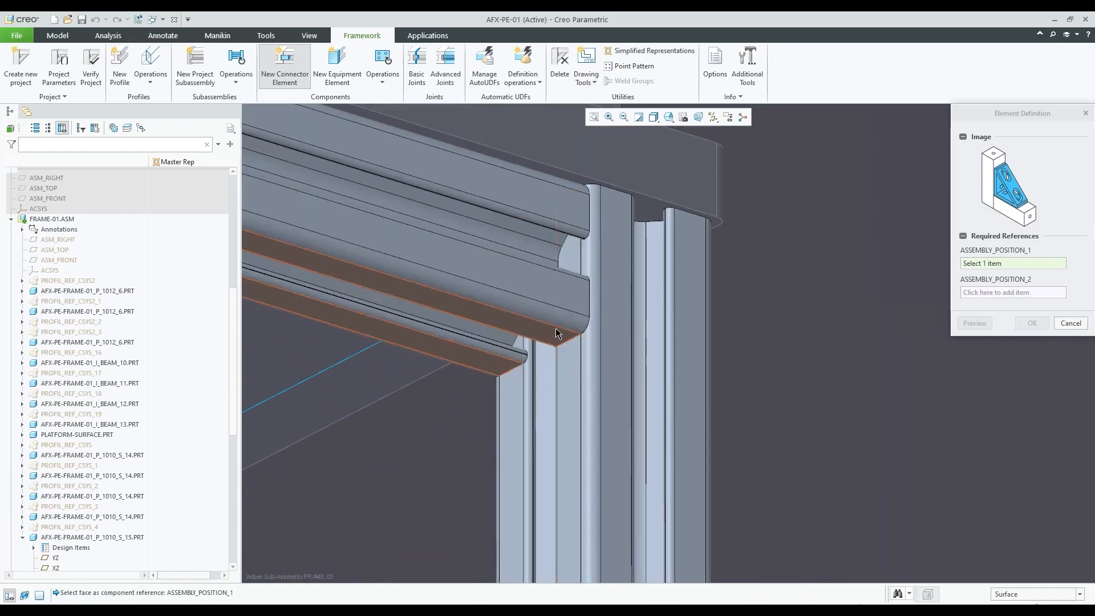
click(555, 333)
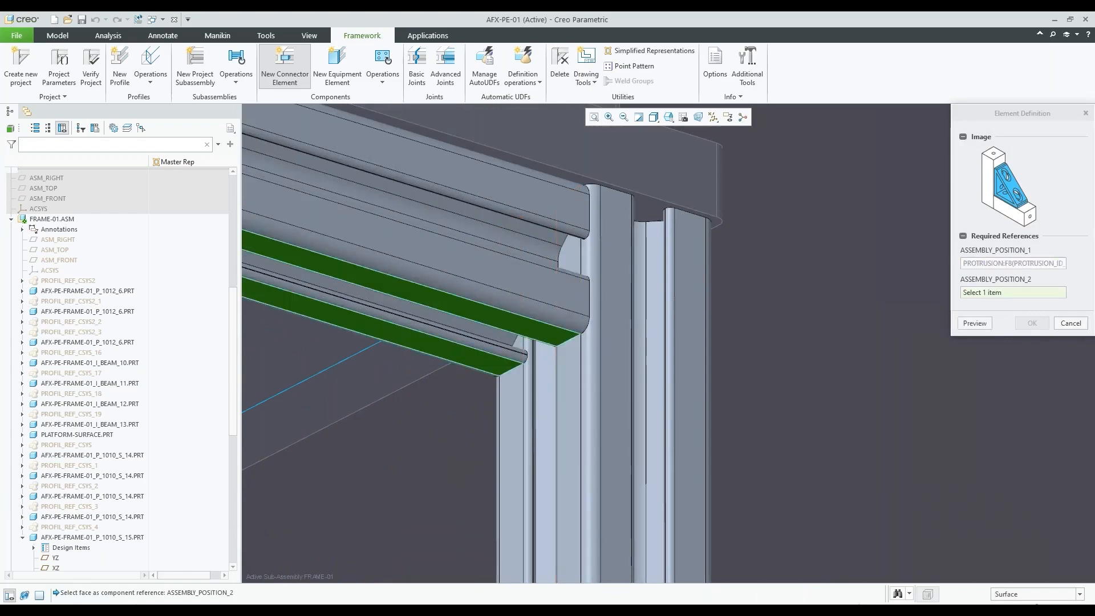
click(570, 357)
scroll(746, 312, up, 5)
middle_drag(736, 309, 719, 342)
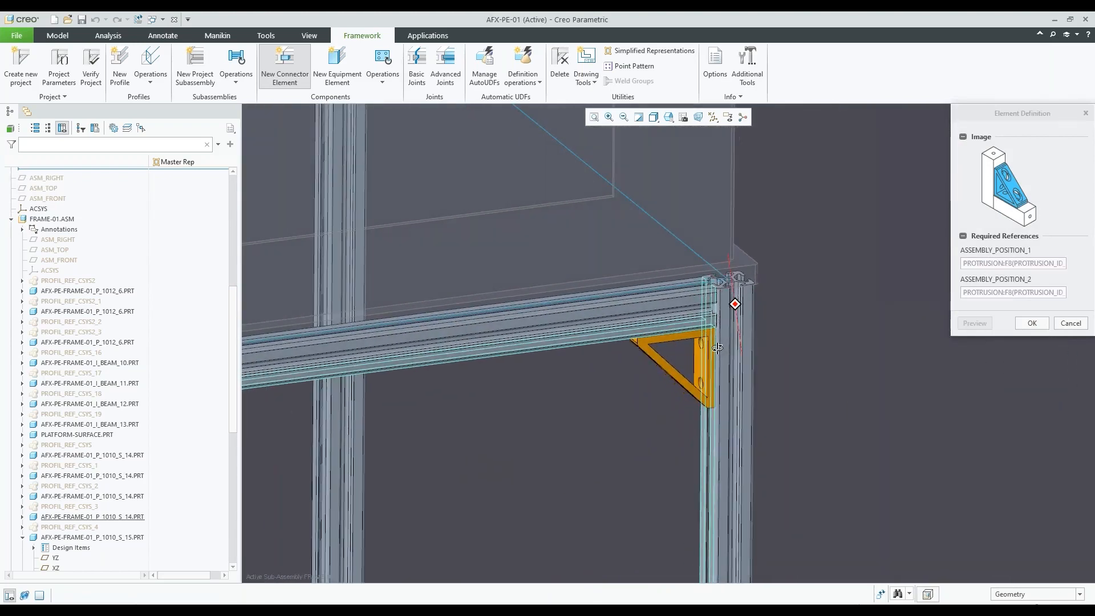
click(1044, 322)
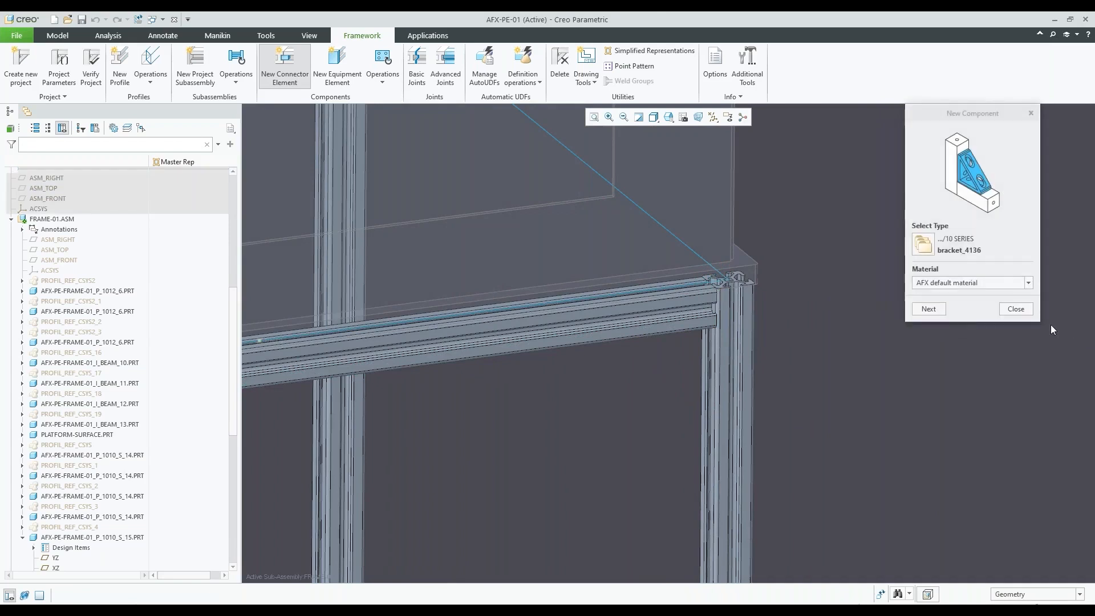
Place bracket_4101 from the 10 SERIES between the underside of the upper crossbeam and the inner face of the corner post
click(923, 245)
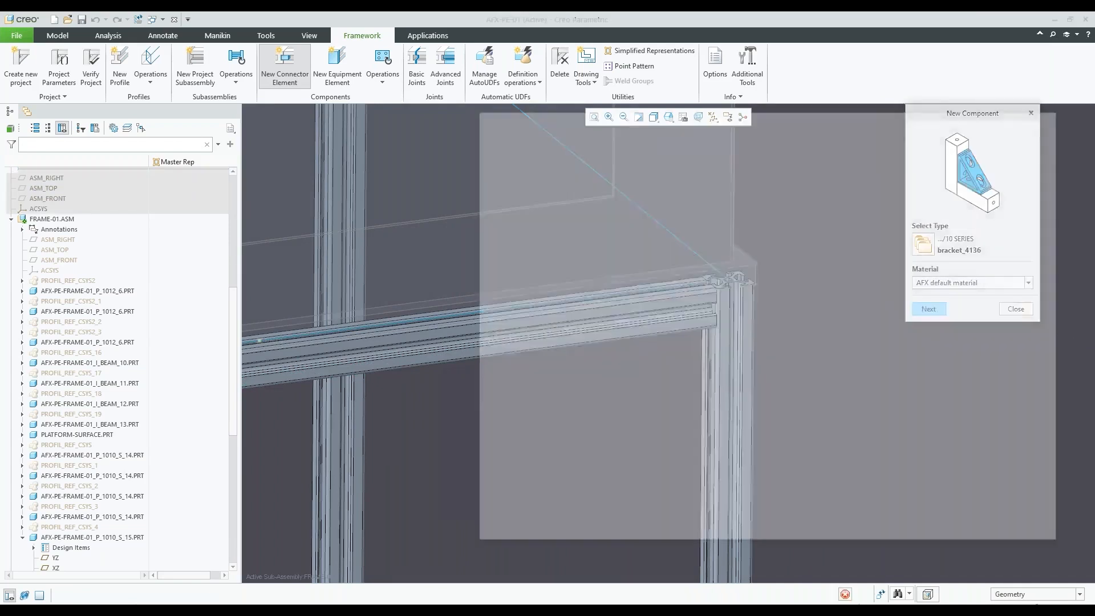
click(830, 268)
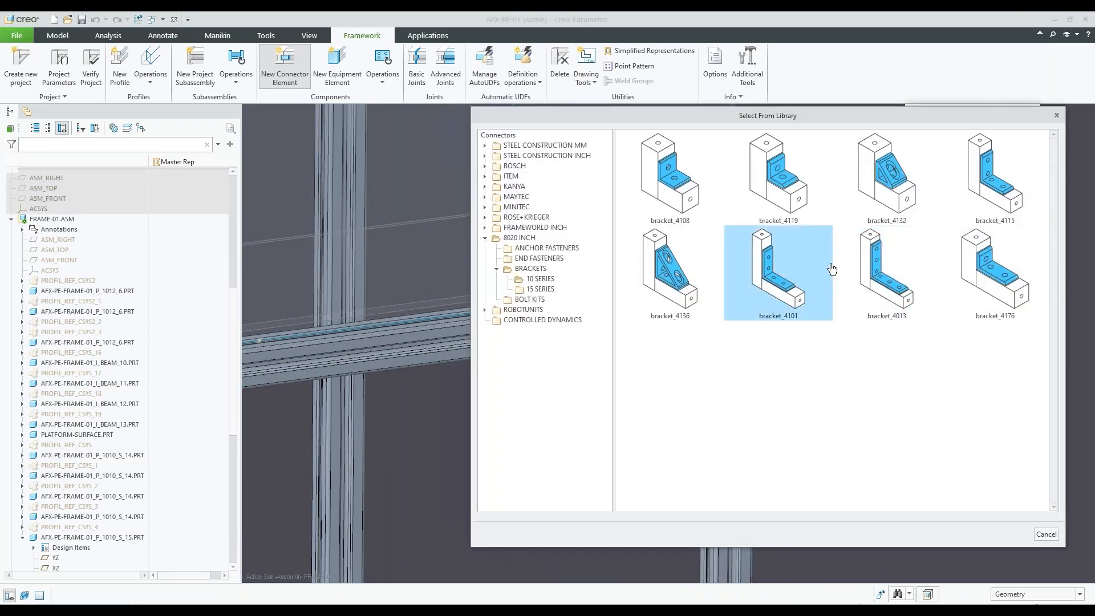
double_click(773, 267)
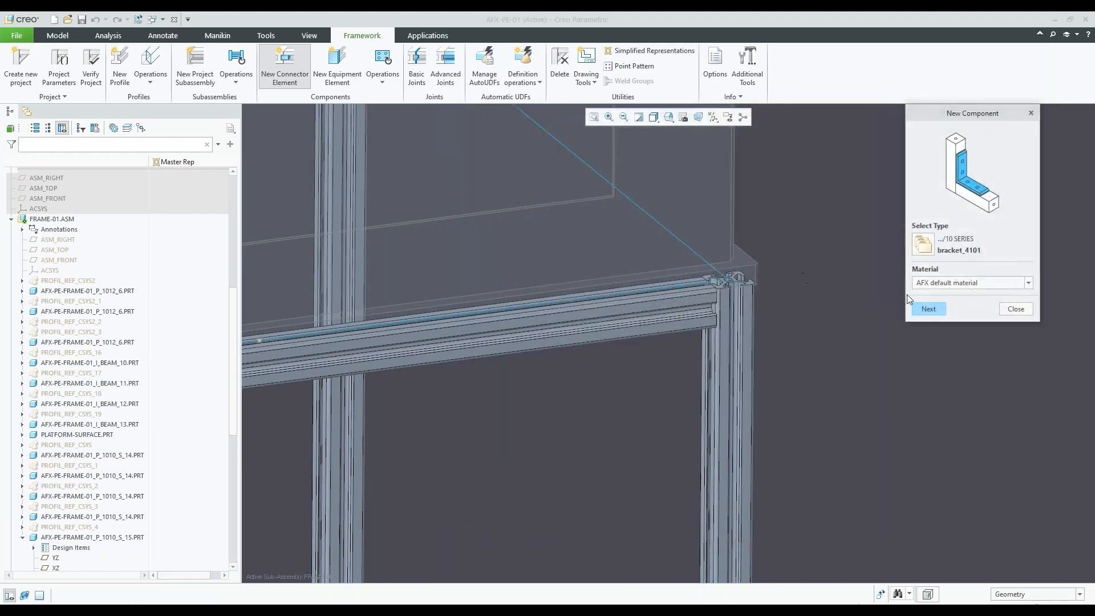
click(935, 311)
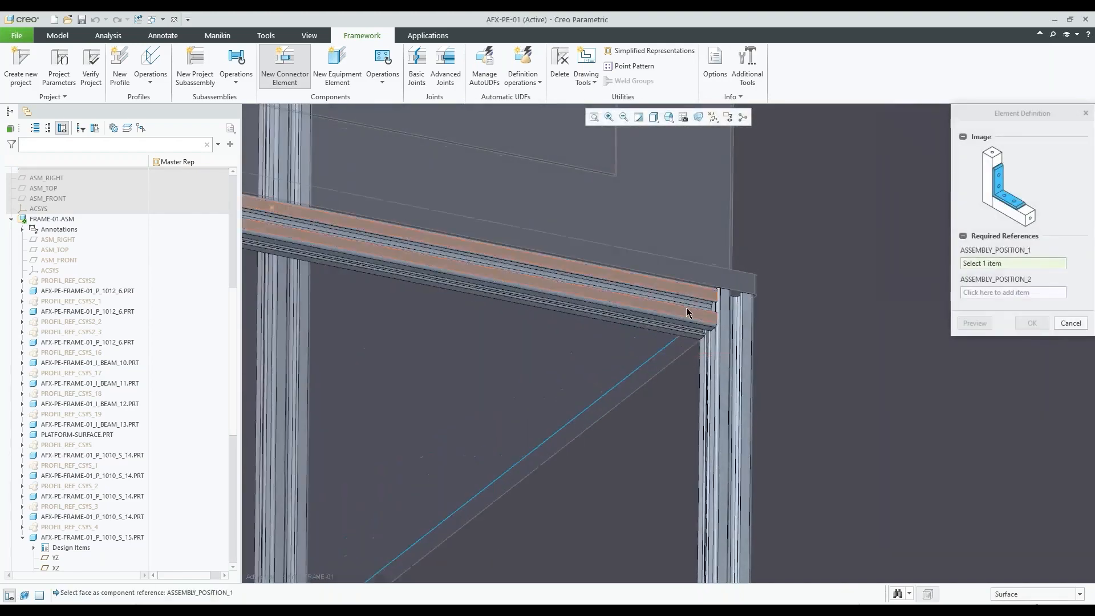
scroll(696, 322, up, 2)
click(710, 333)
click(724, 350)
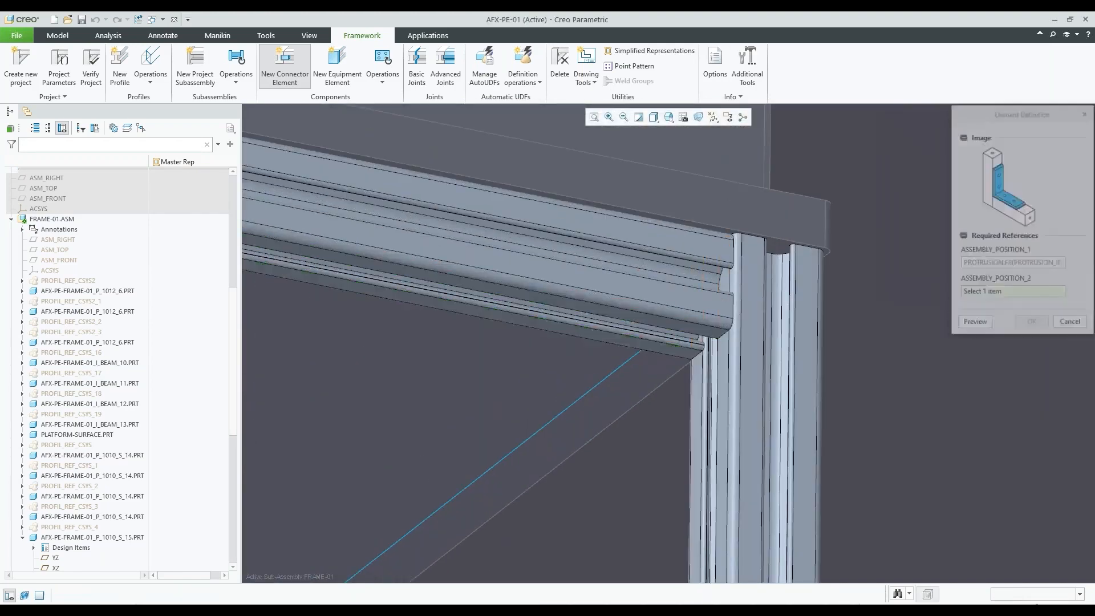
click(1032, 323)
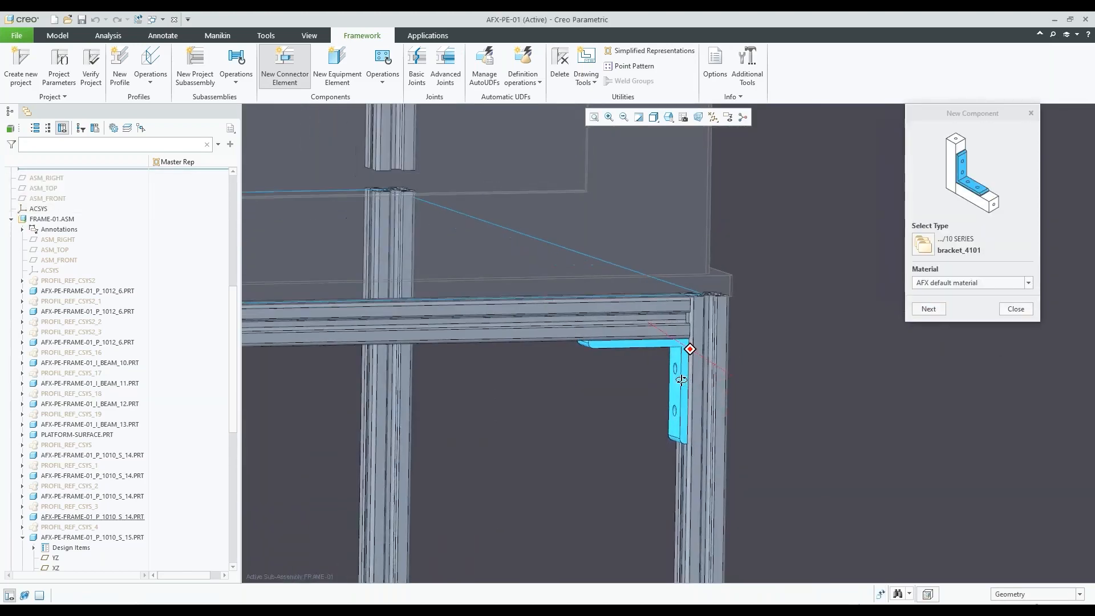
Reopen the connector library and show the 8020 INCH end and anchor fasteners and the STEEL CONSTRUCTION INCH connectors
click(924, 247)
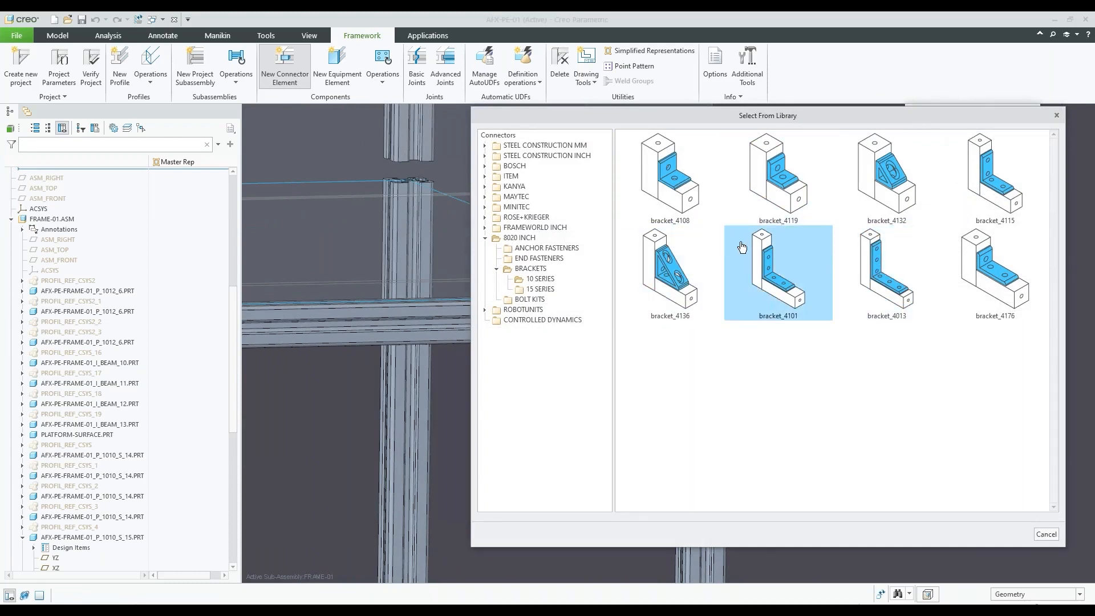
click(538, 259)
click(541, 249)
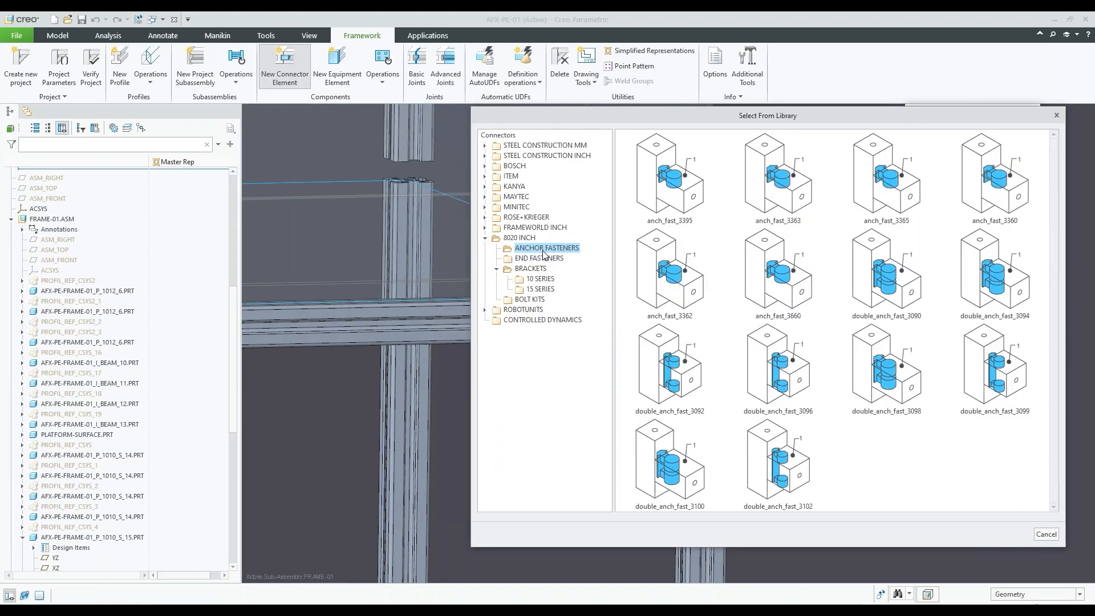
click(560, 156)
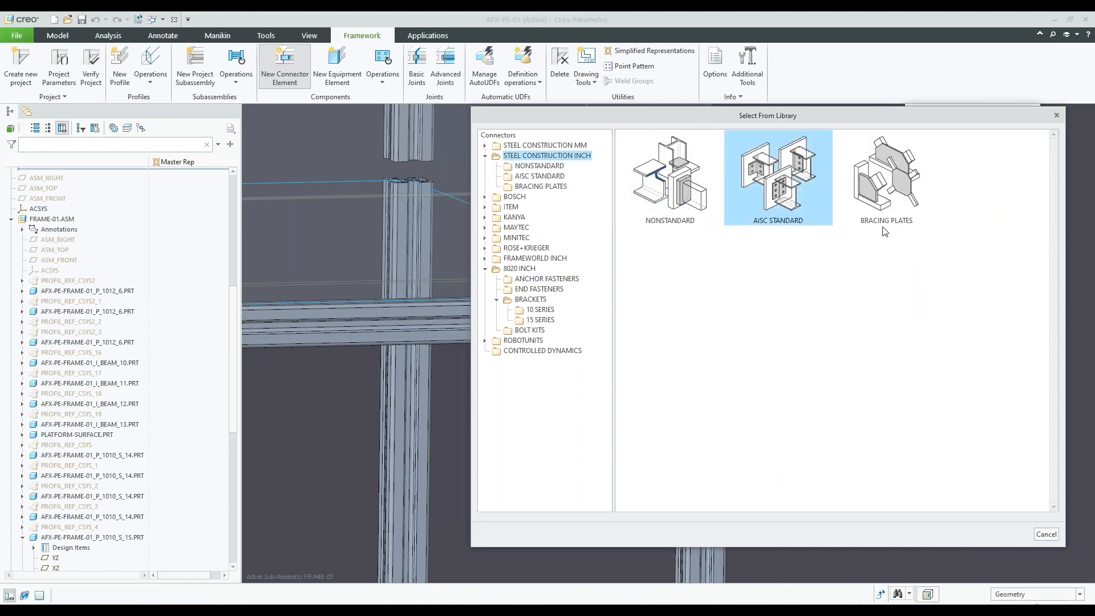
Browse the BOSCH corner brackets, center screws and D28 connectors, plus the MAYTEC and MINITEC connector libraries
click(516, 197)
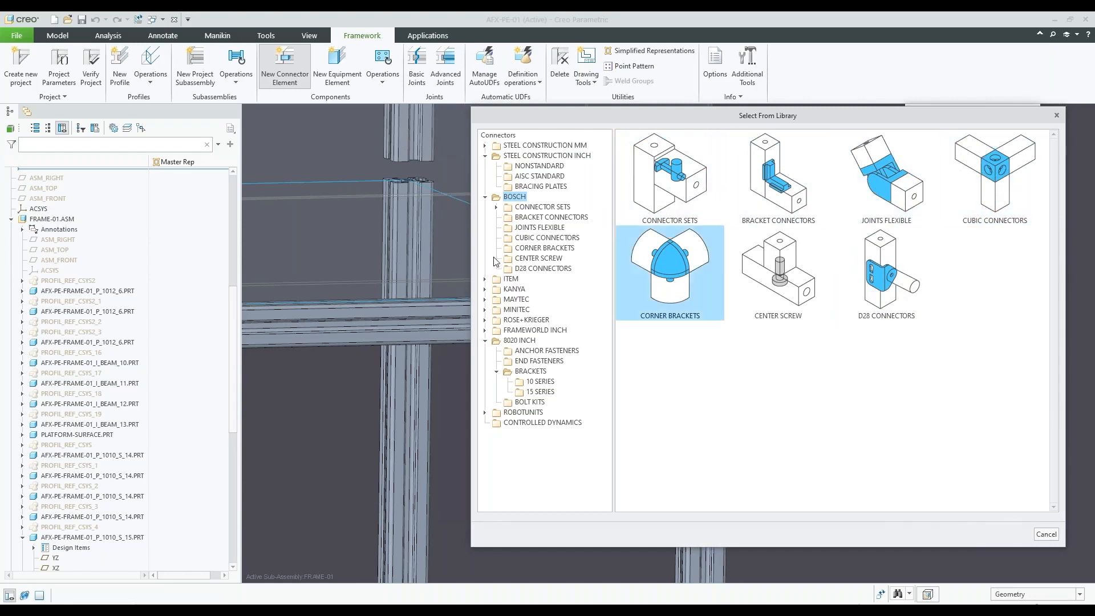
click(537, 250)
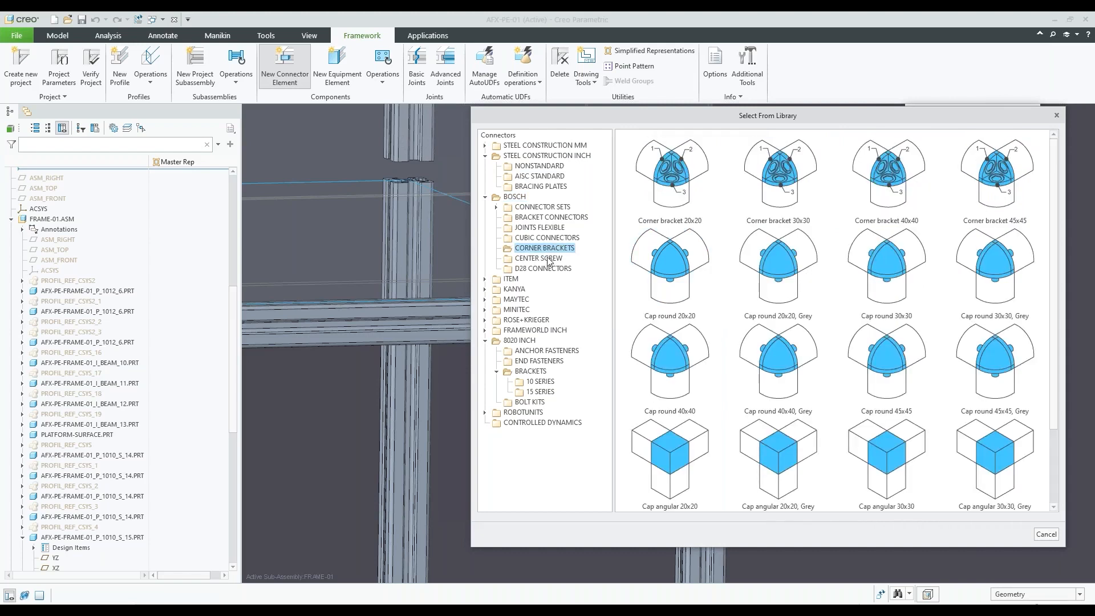
scroll(741, 291, down, 1)
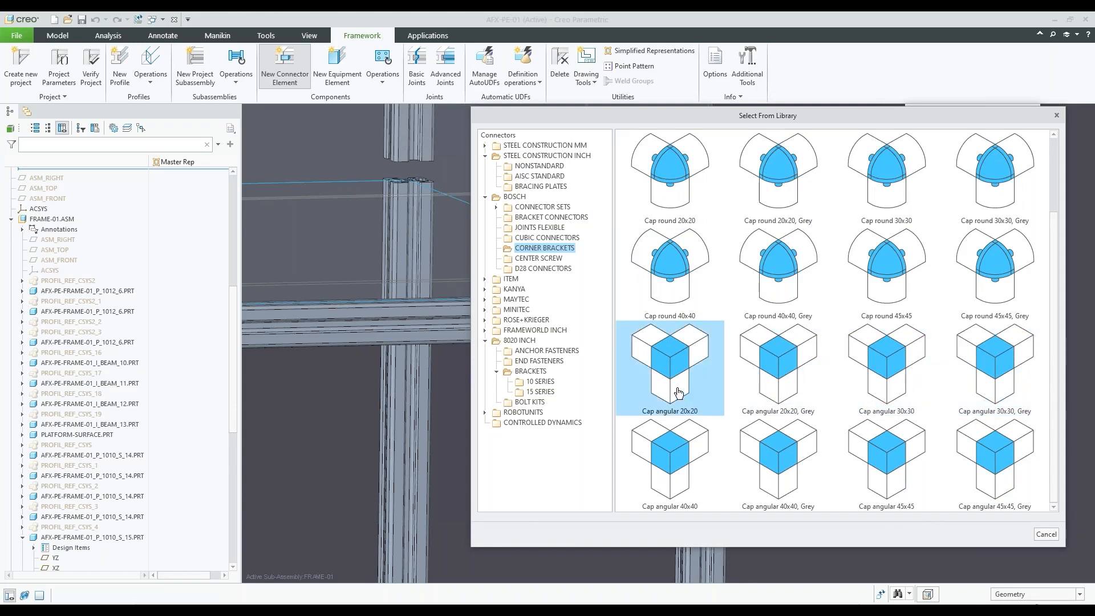
click(550, 259)
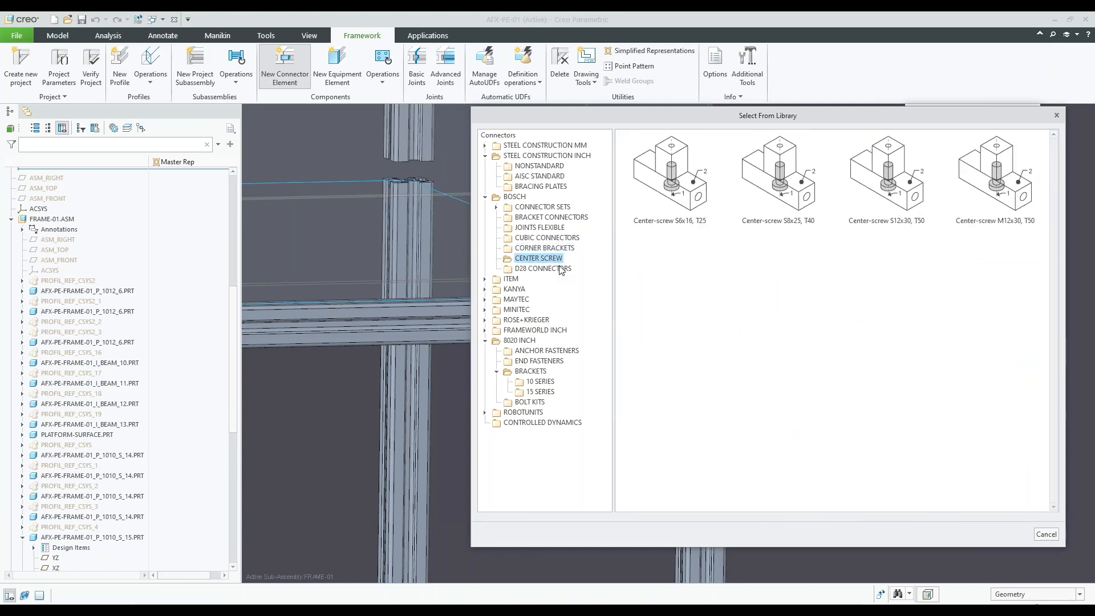
click(562, 269)
key(Up)
click(516, 300)
click(521, 321)
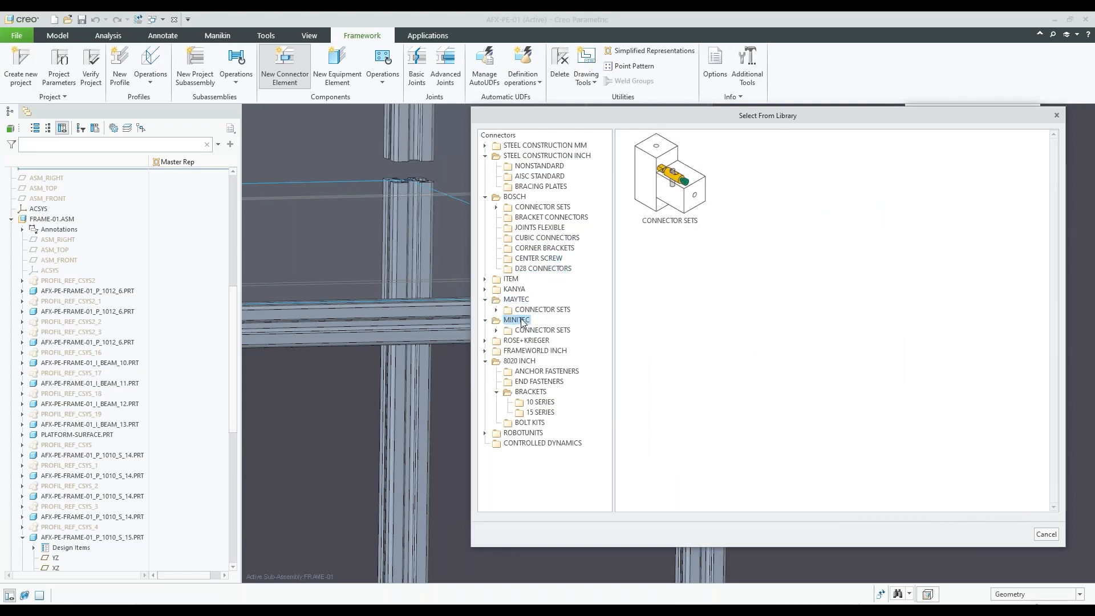
scroll(386, 316, up, 8)
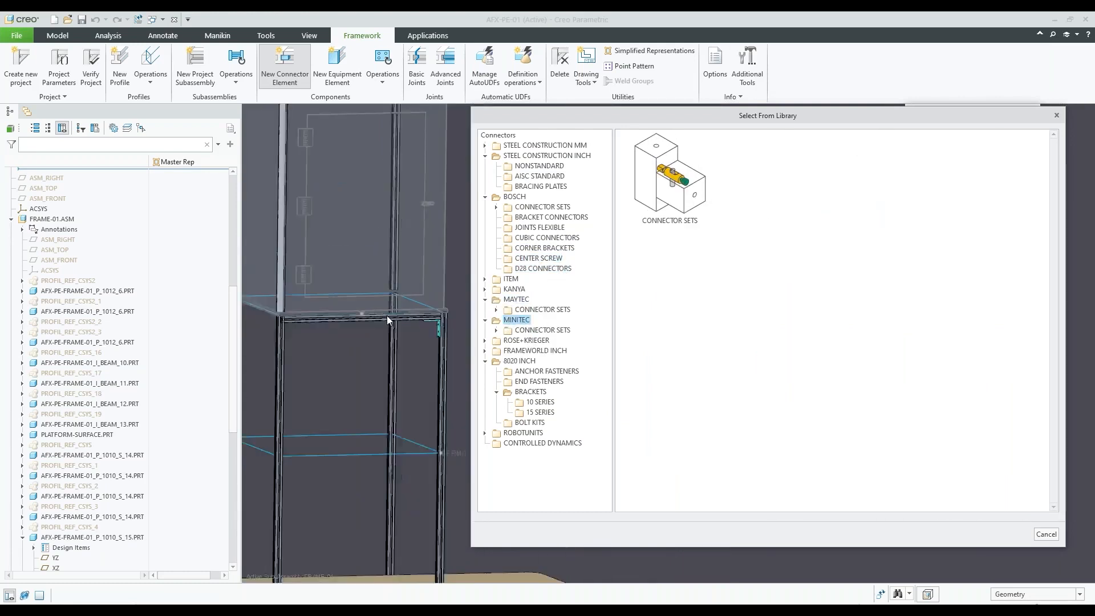
Close the connector library without choosing an element and examine the bracket placed beneath the upper crossbeam
scroll(409, 310, down, 2)
scroll(409, 310, down, 2)
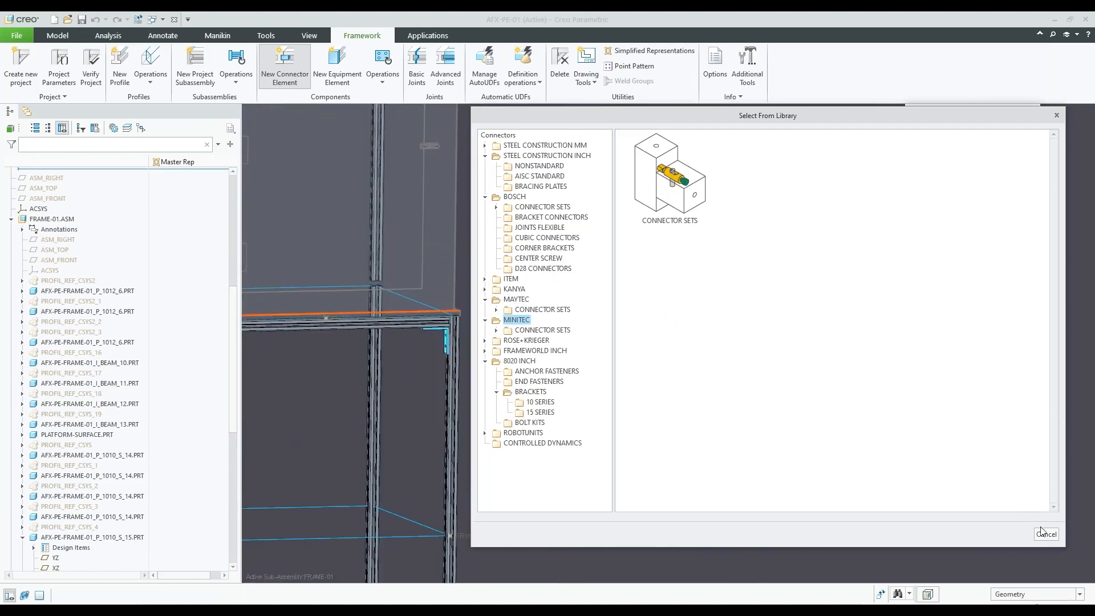
click(1044, 534)
click(1016, 311)
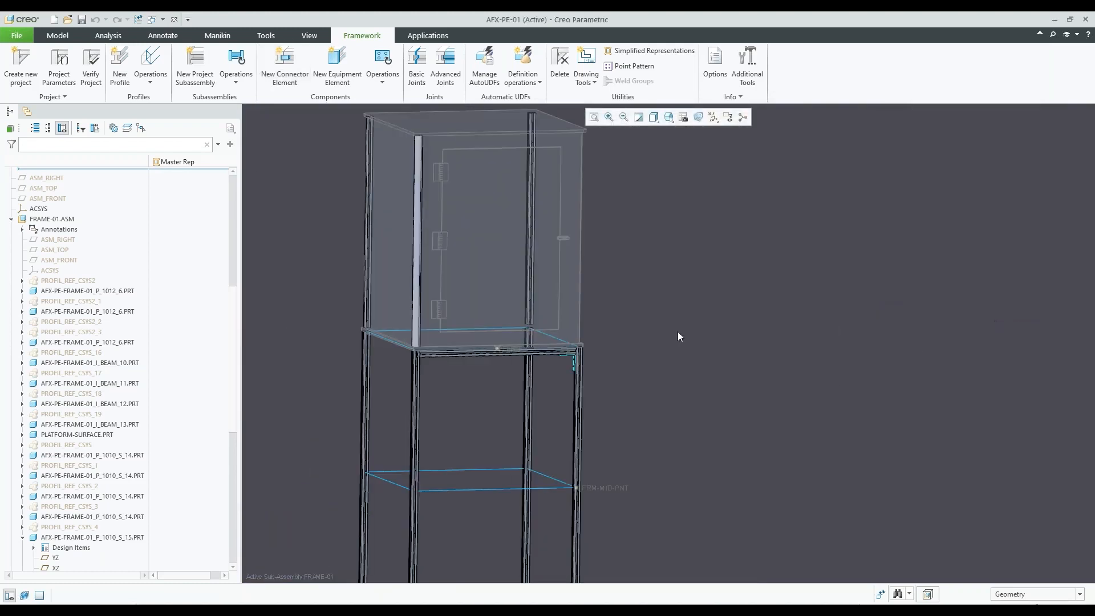
scroll(550, 325, up, 3)
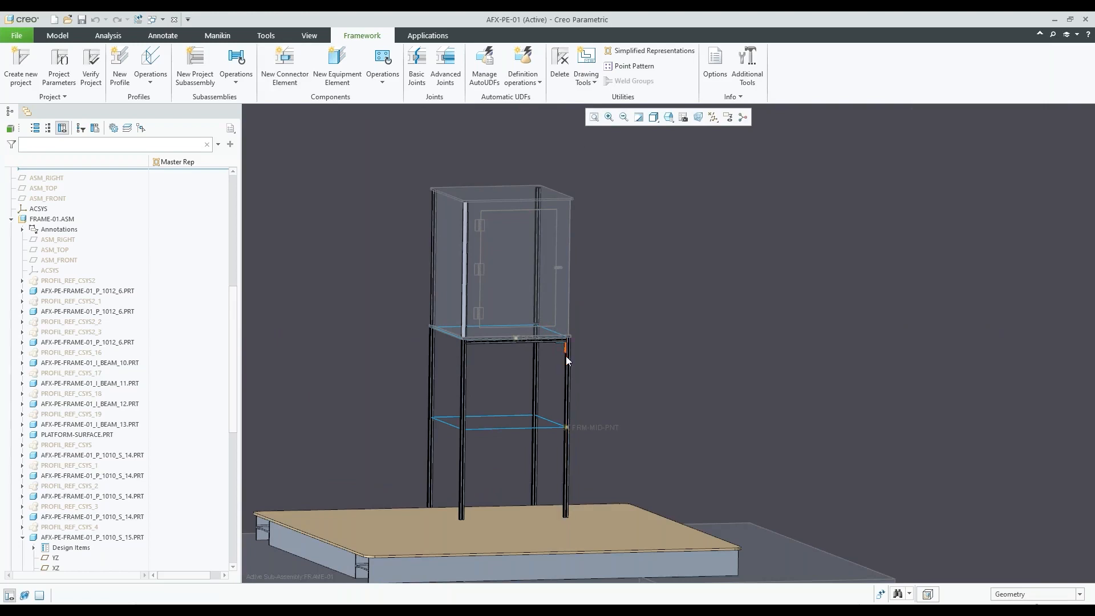
scroll(556, 345, down, 2)
scroll(556, 345, down, 2)
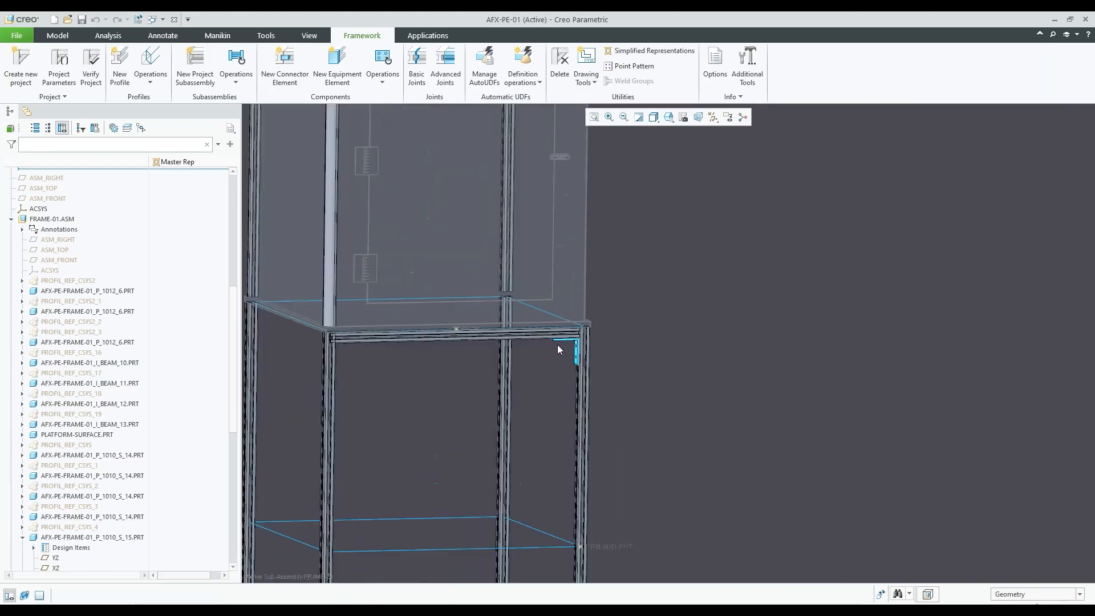
scroll(556, 345, up, 2)
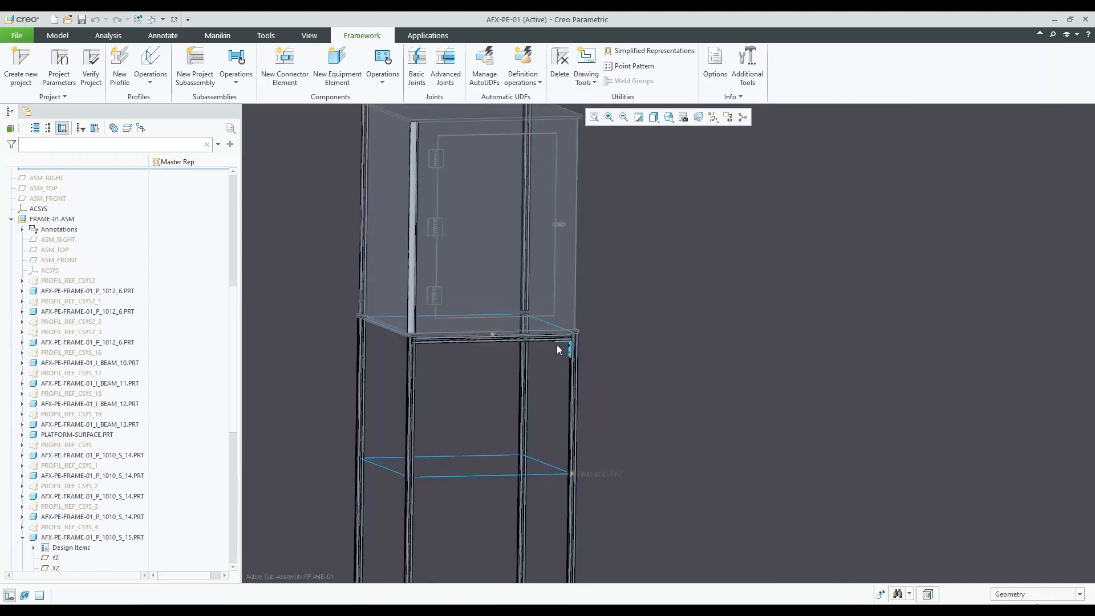
Open the equipment element library and view the STEEL CONSTRUCTION INCH rails and the CONTROLLED DYNAMICS categories
click(340, 69)
click(922, 244)
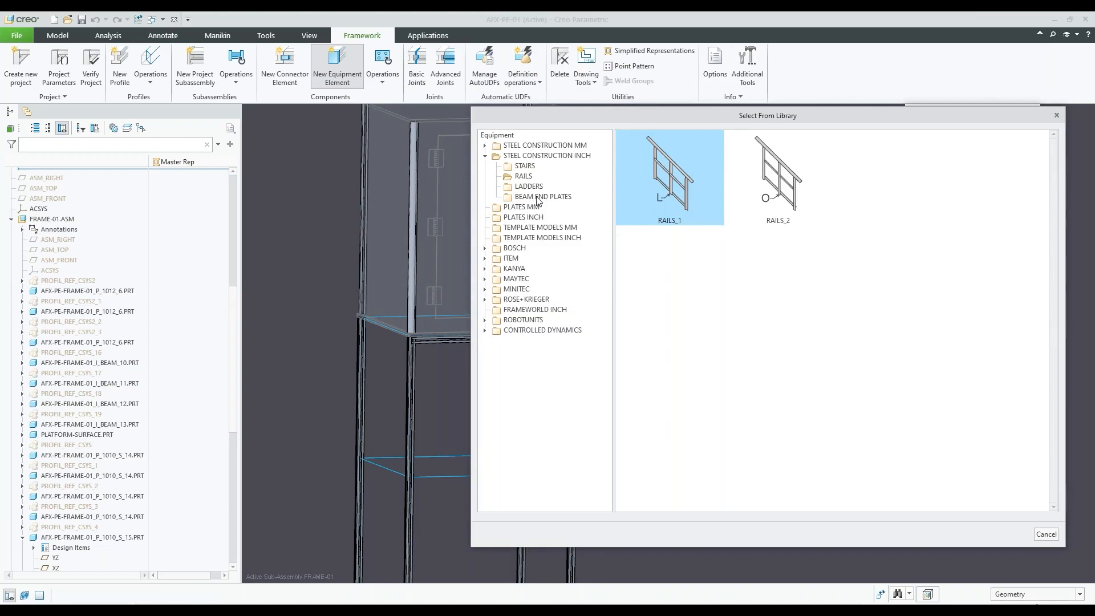
click(485, 156)
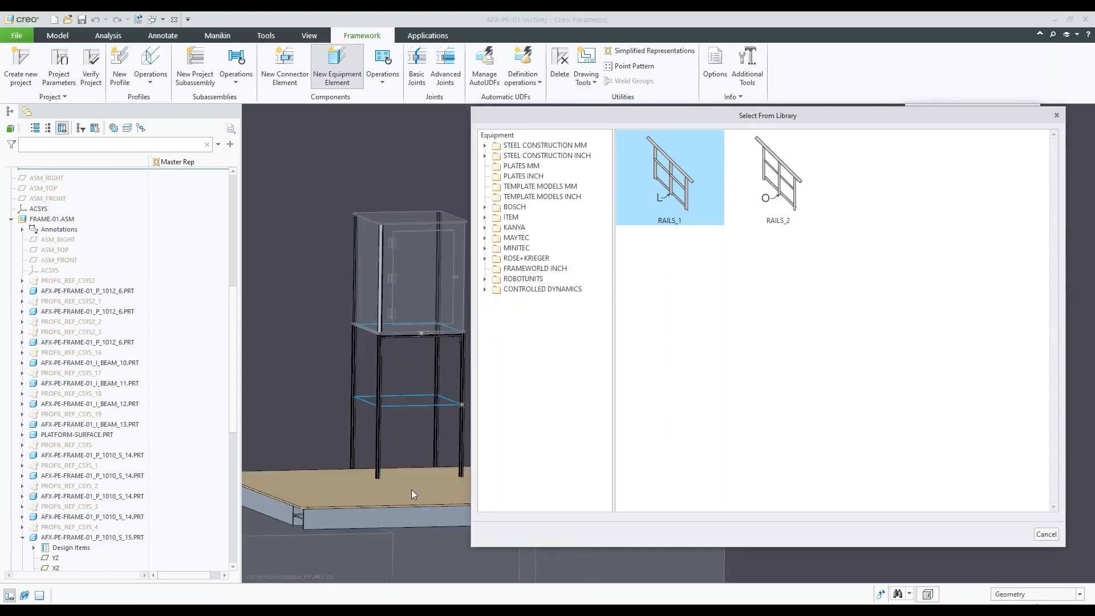
scroll(381, 474, down, 4)
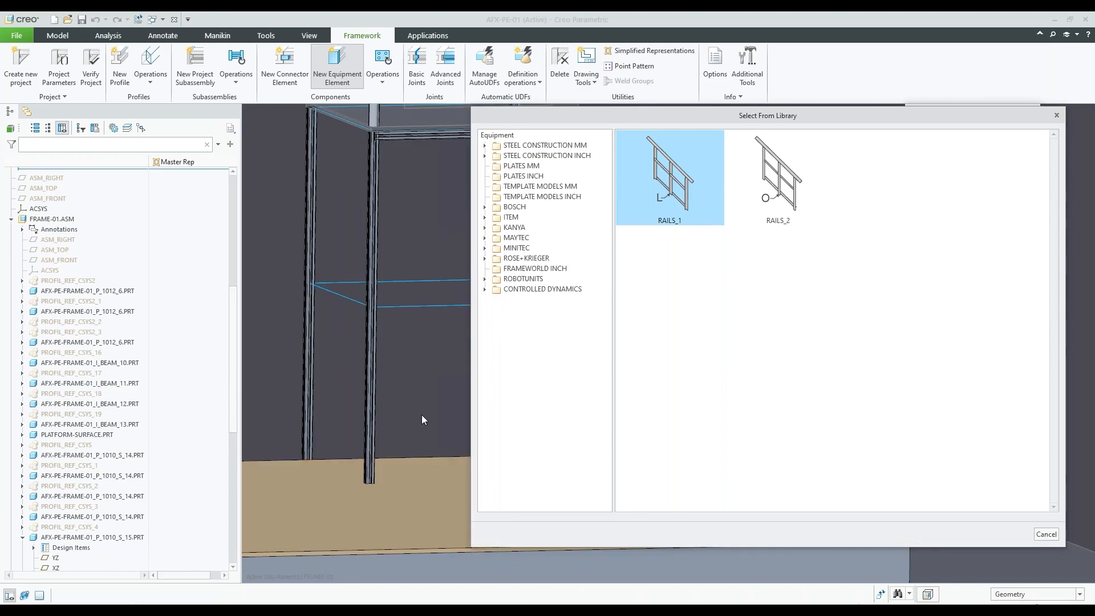
double_click(562, 290)
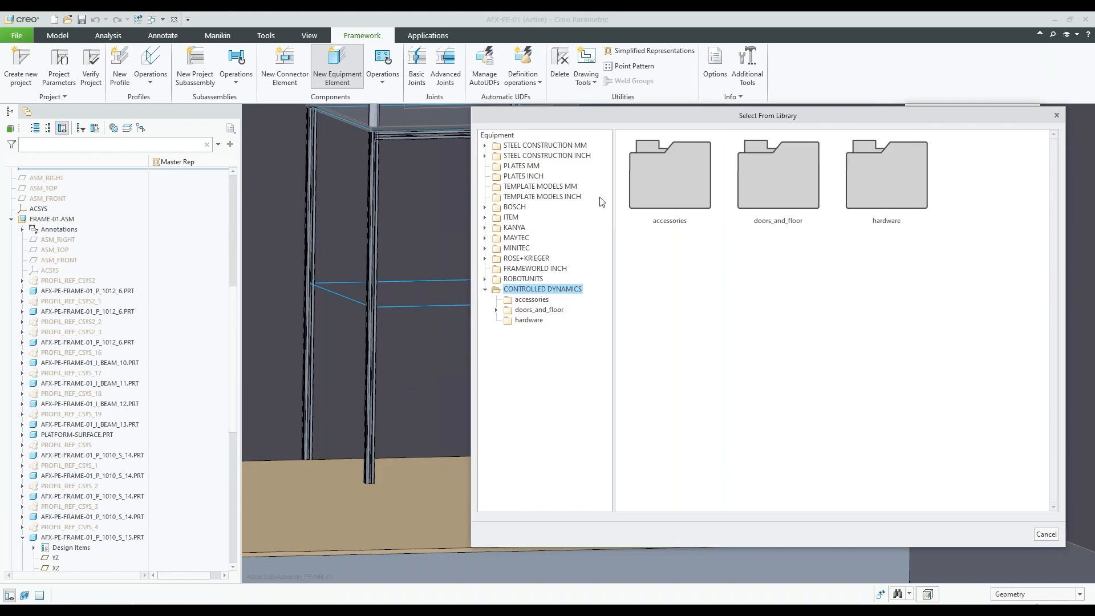
Choose the castor D75 swivel, double-brake, antistatic SBR from the ITEM wheels as the new equipment element
click(510, 218)
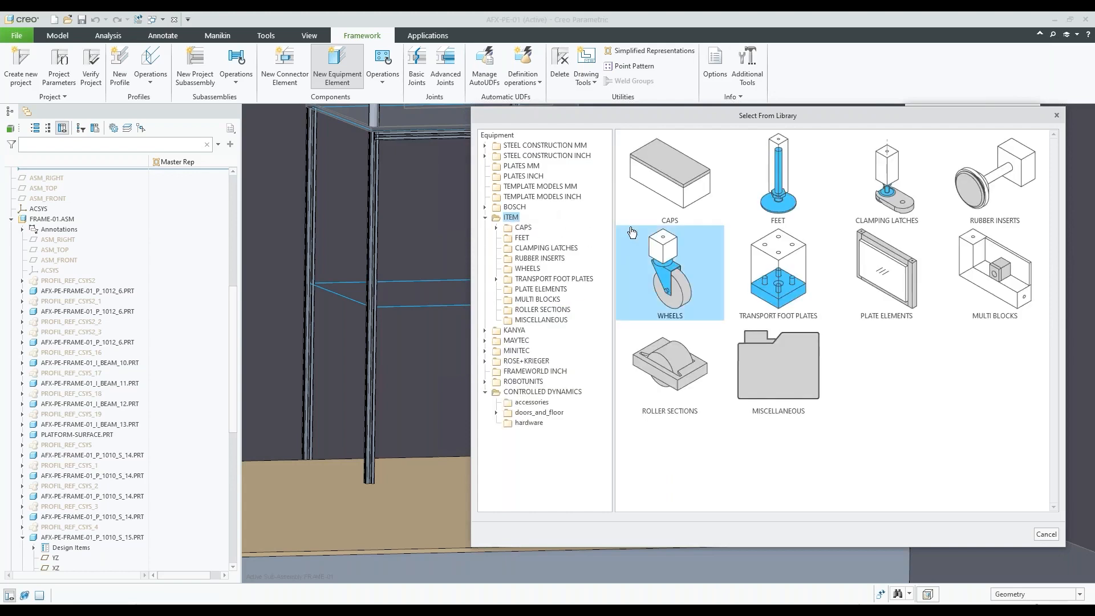
click(534, 269)
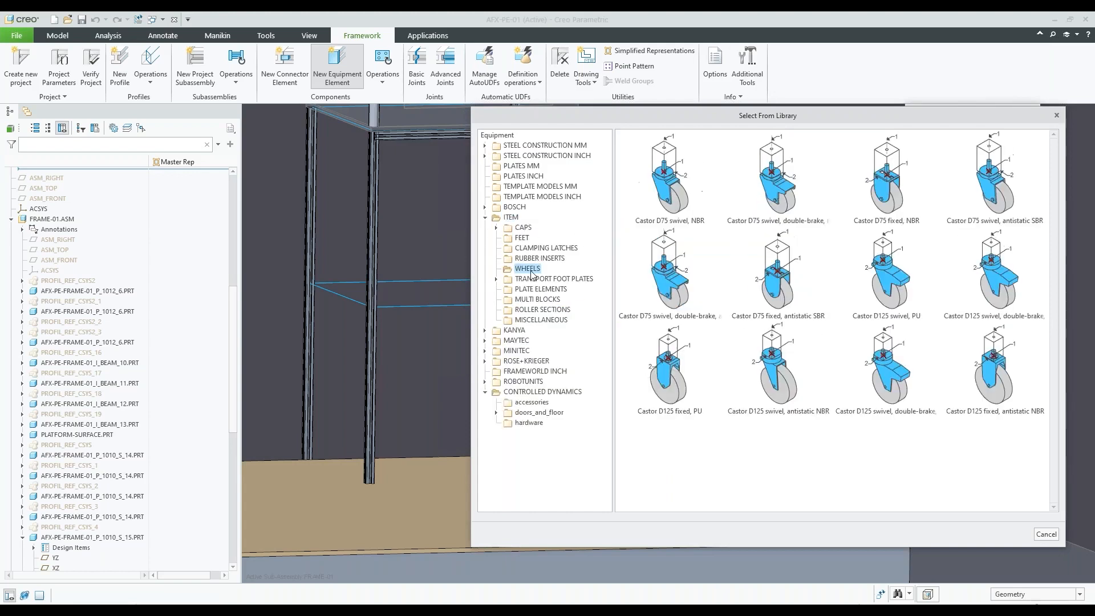
double_click(668, 272)
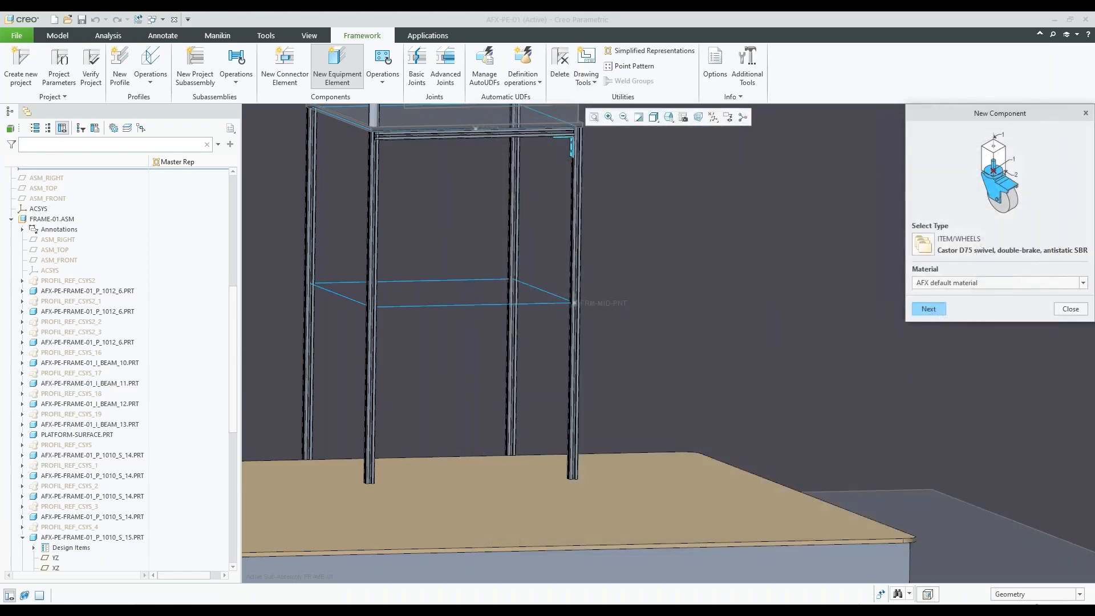
click(928, 308)
Turn on the display of datum axes in the model around the lower ends of the corner posts
scroll(727, 347, down, 4)
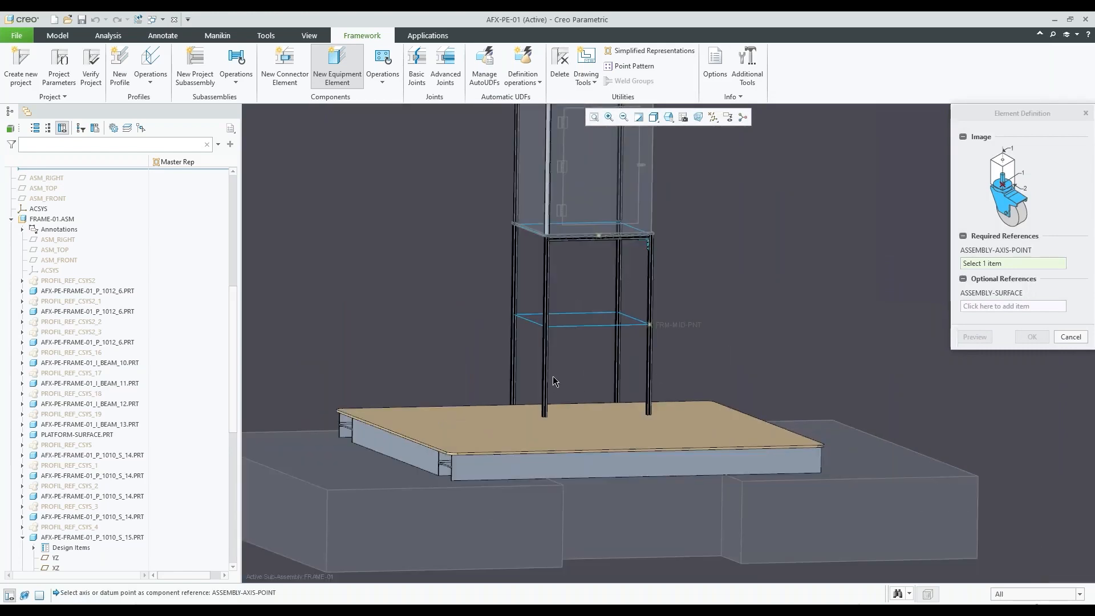
middle_drag(557, 381, 558, 374)
click(711, 118)
click(733, 142)
scroll(556, 423, up, 1)
scroll(536, 405, up, 8)
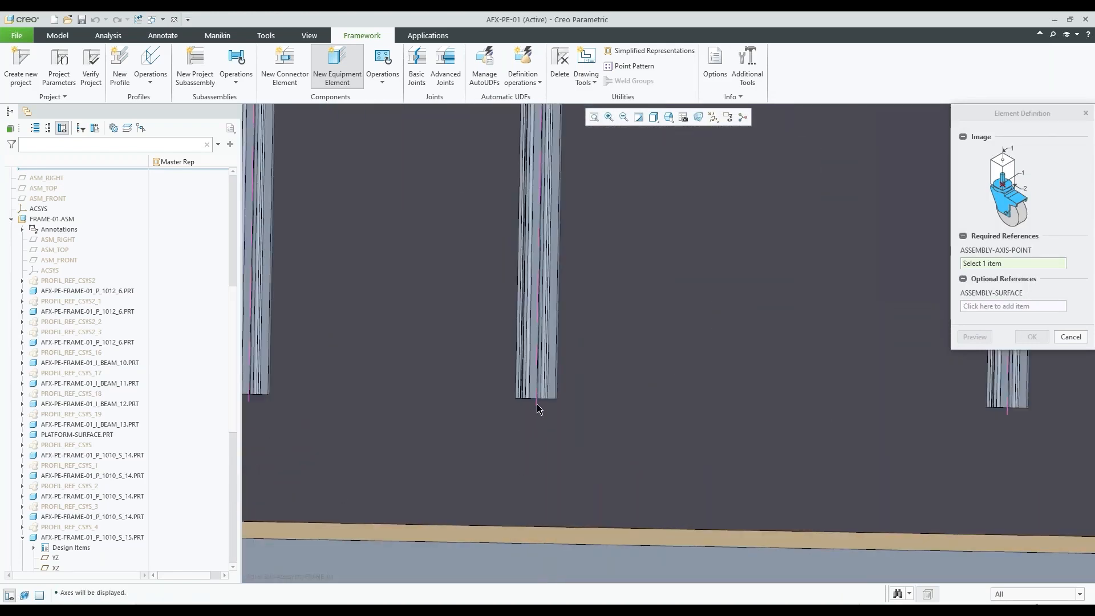
Place the castor on the axis at the lower end of the front corner post opposite the bracket and finish the element
click(538, 385)
middle_drag(553, 399, 516, 378)
click(515, 375)
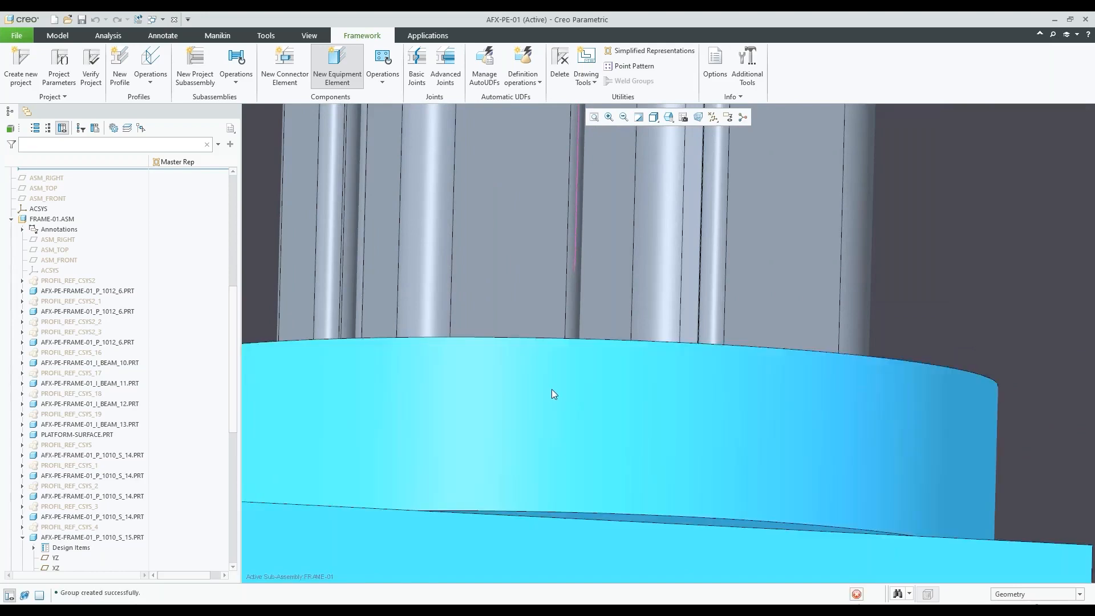
scroll(589, 413, down, 3)
scroll(589, 413, down, 5)
middle_drag(585, 410, 583, 440)
scroll(556, 439, down, 3)
scroll(556, 437, down, 6)
click(1032, 338)
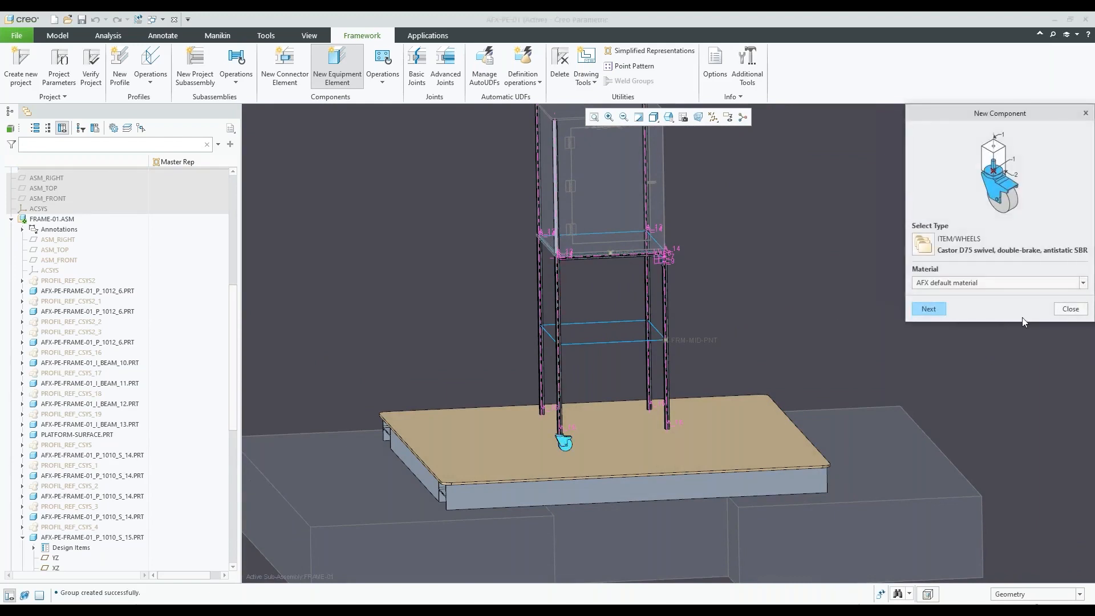
click(1080, 310)
Redefine the placement of IT_CASTOR_D75_SW_DB_SBR.ASM by disabling its second Coincident constraint and swivelling the castor beneath its post
scroll(573, 436, up, 5)
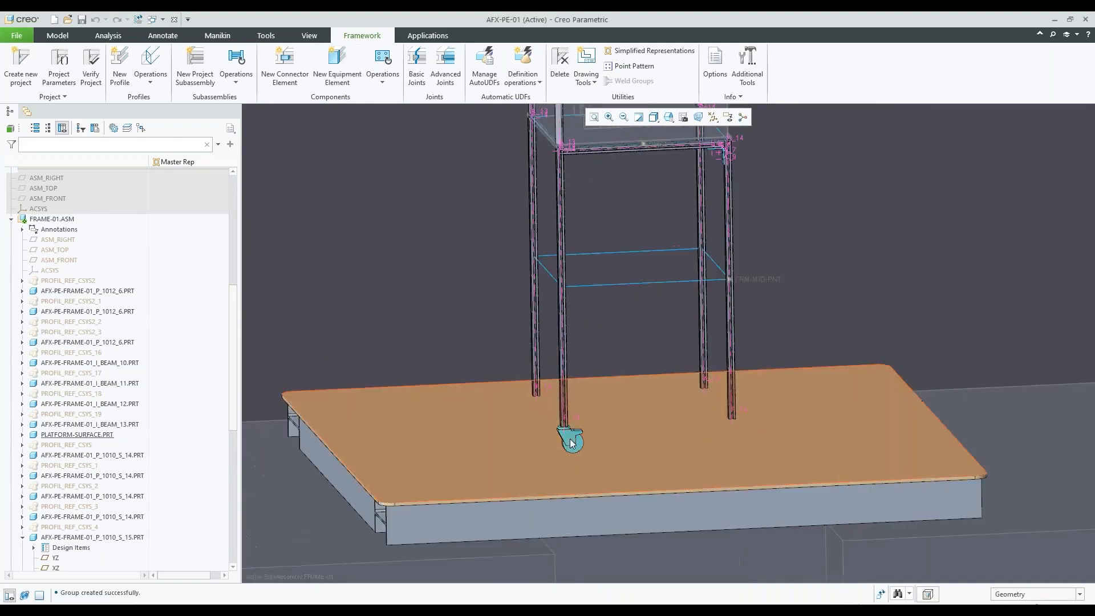
mouse_move(570, 439)
middle_down()
mouse_move(573, 427)
mouse_move(575, 439)
middle_up()
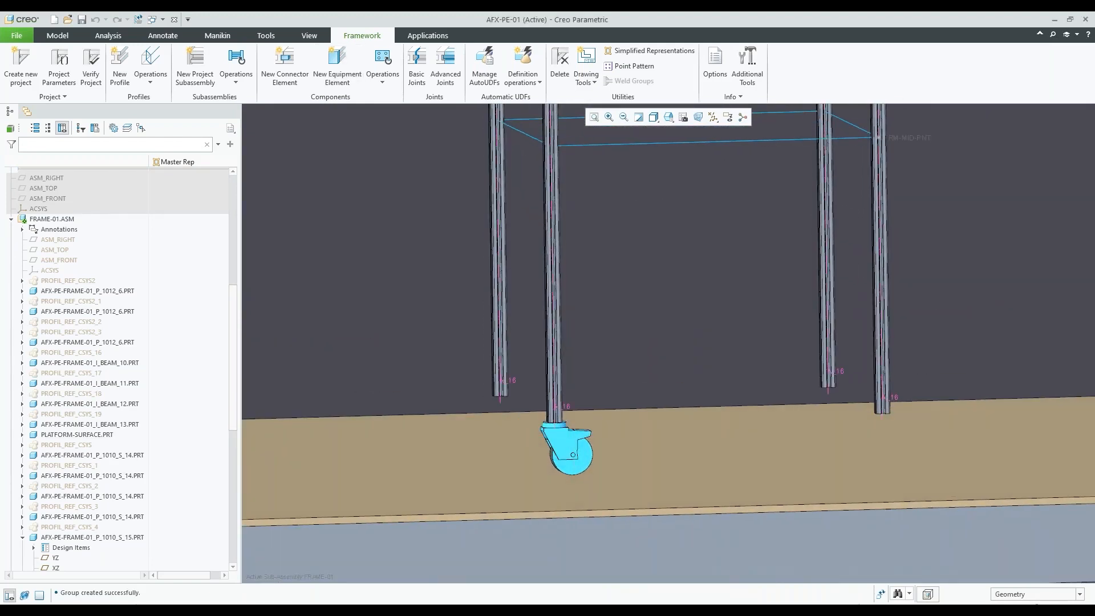
scroll(118, 495, down, 9)
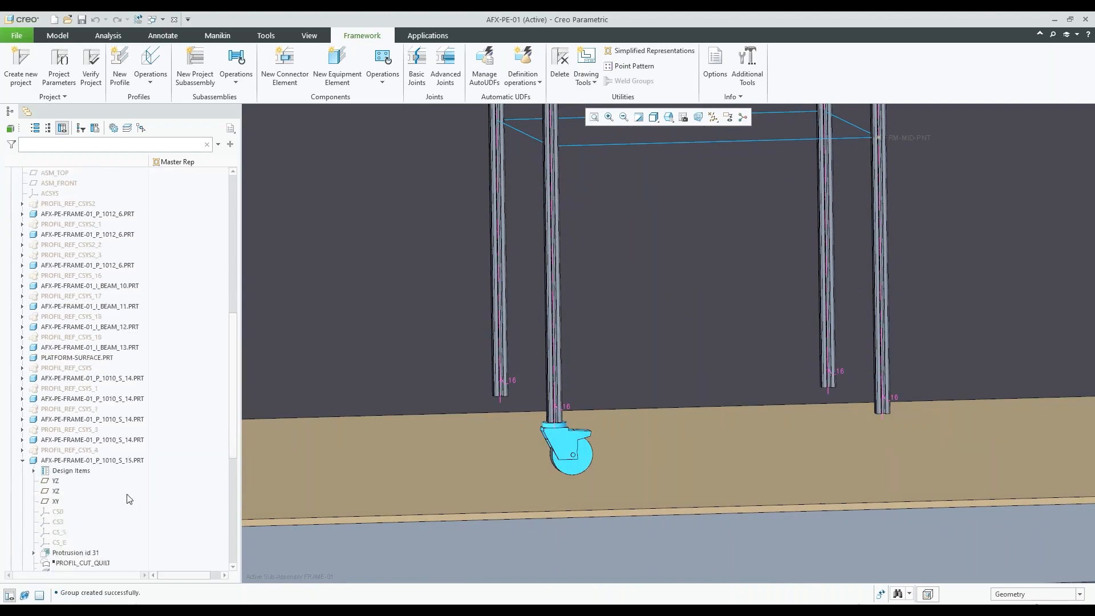
click(118, 511)
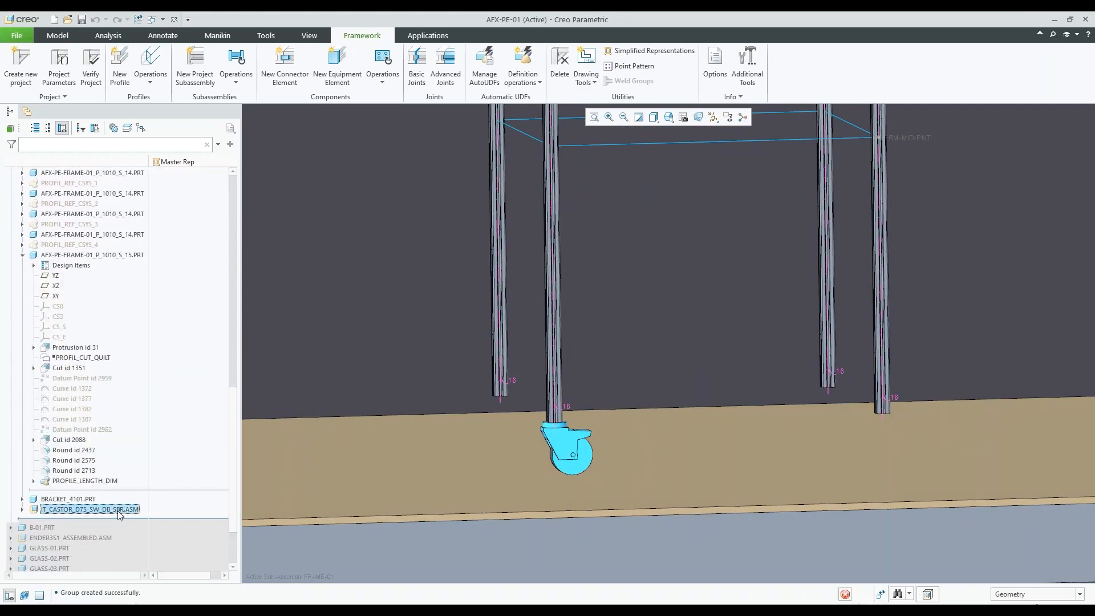
click(153, 458)
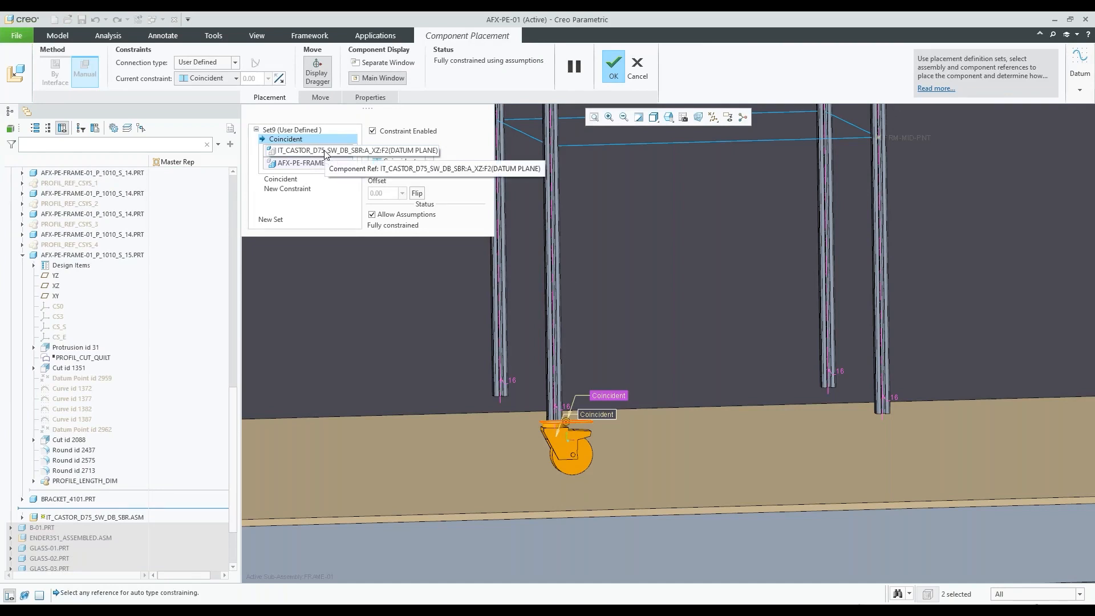
click(282, 179)
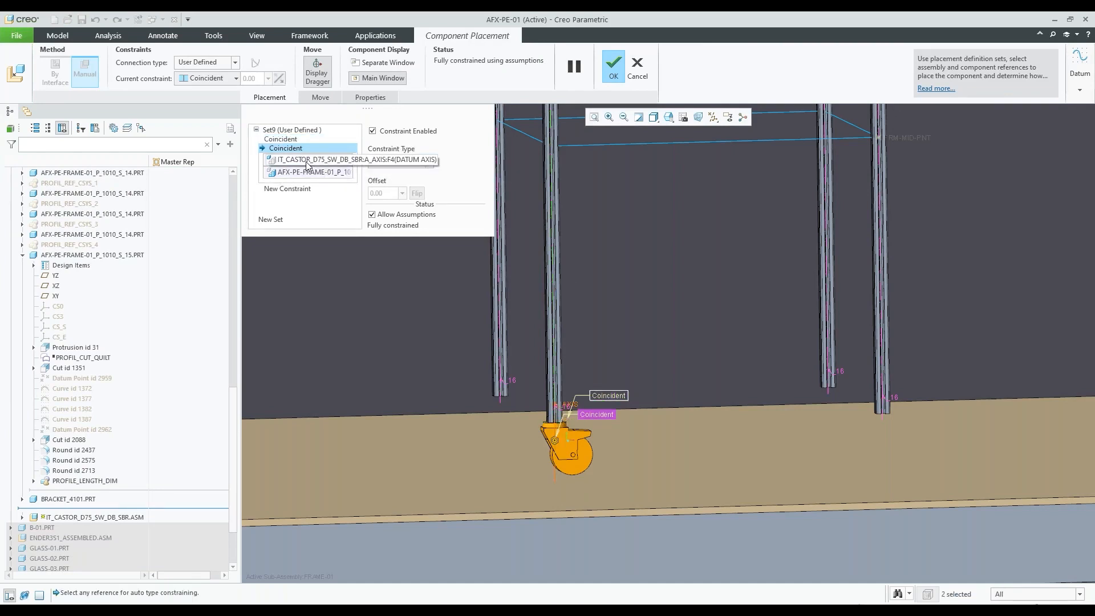
click(372, 131)
middle_drag(595, 270, 621, 395)
scroll(586, 437, down, 3)
drag(572, 425, 504, 436)
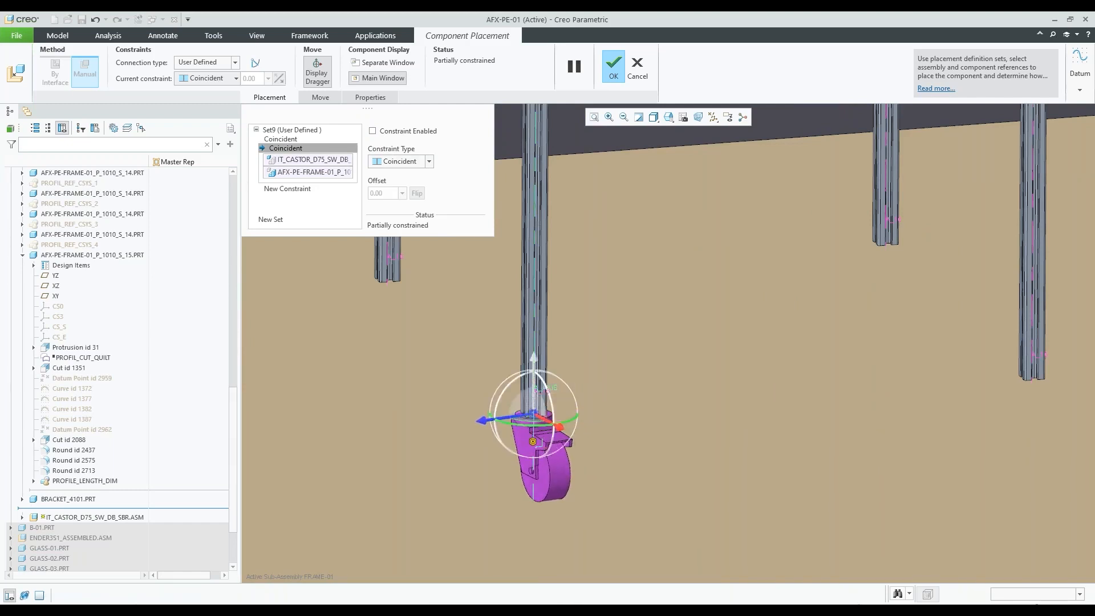
Re-enable the castor's second Coincident constraint and accept the component placement
scroll(629, 460, up, 3)
click(373, 131)
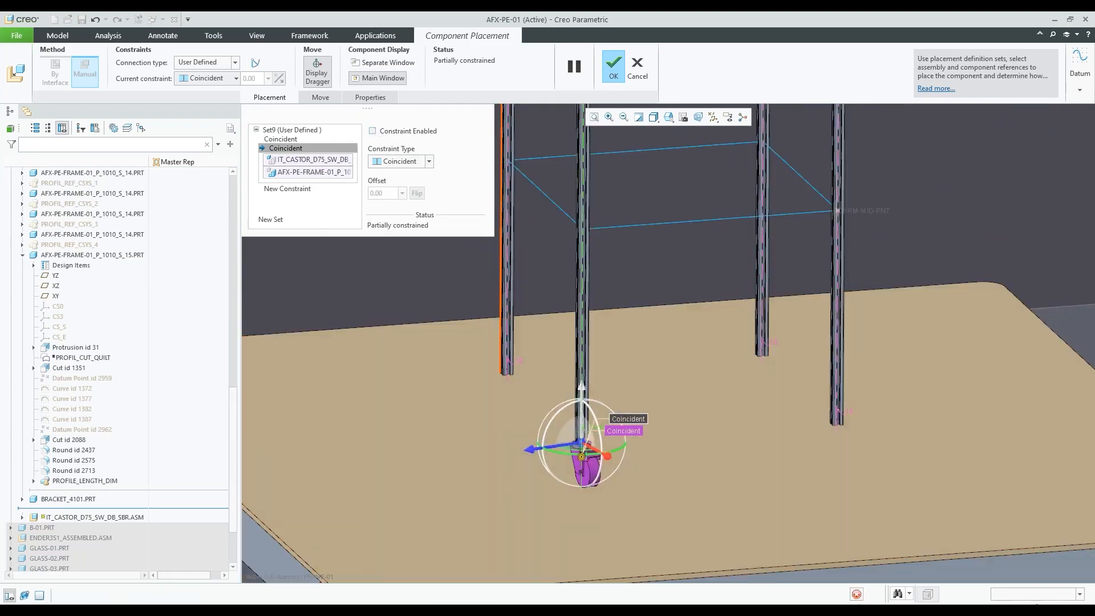
click(612, 67)
Choose Knuckle-Foot D30, M8x29, AT from the ITEM feet as the new equipment element
scroll(584, 397, up, 2)
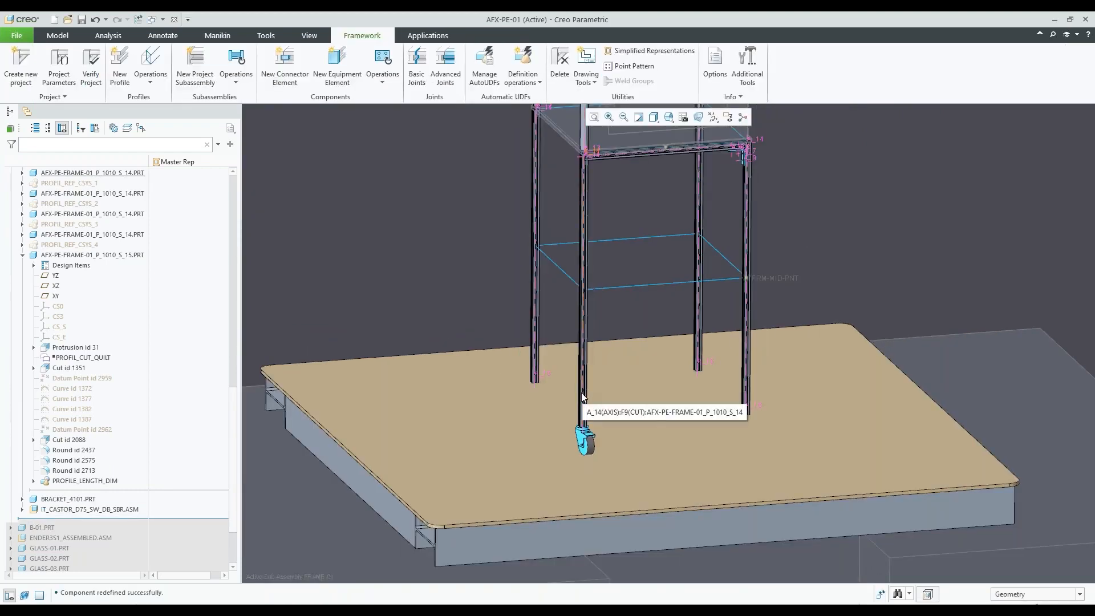
scroll(583, 392, up, 2)
middle_drag(586, 391, 611, 251)
click(351, 74)
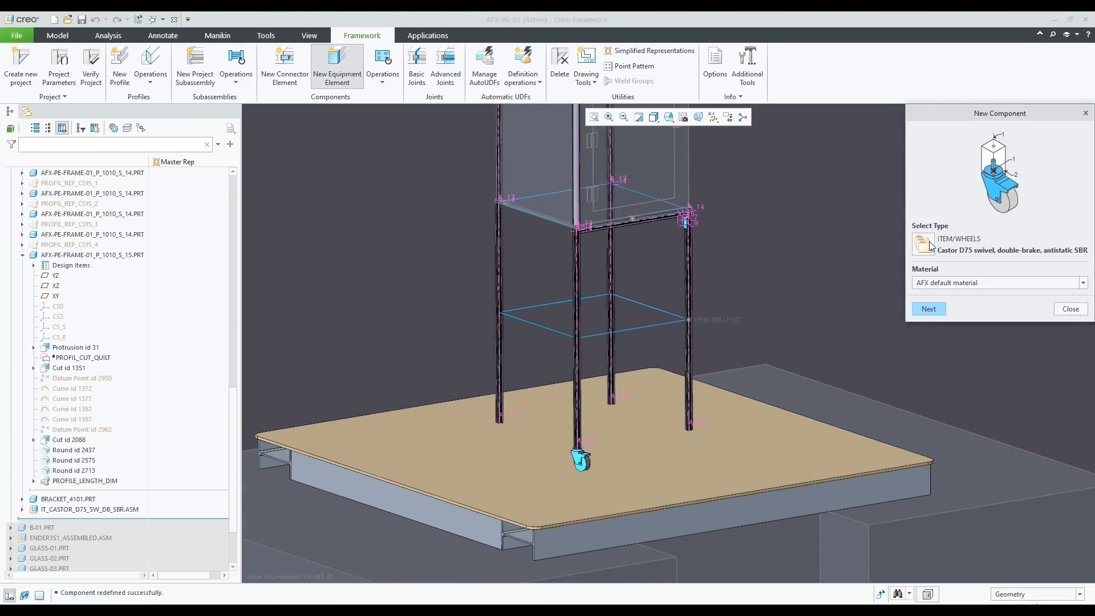
click(929, 245)
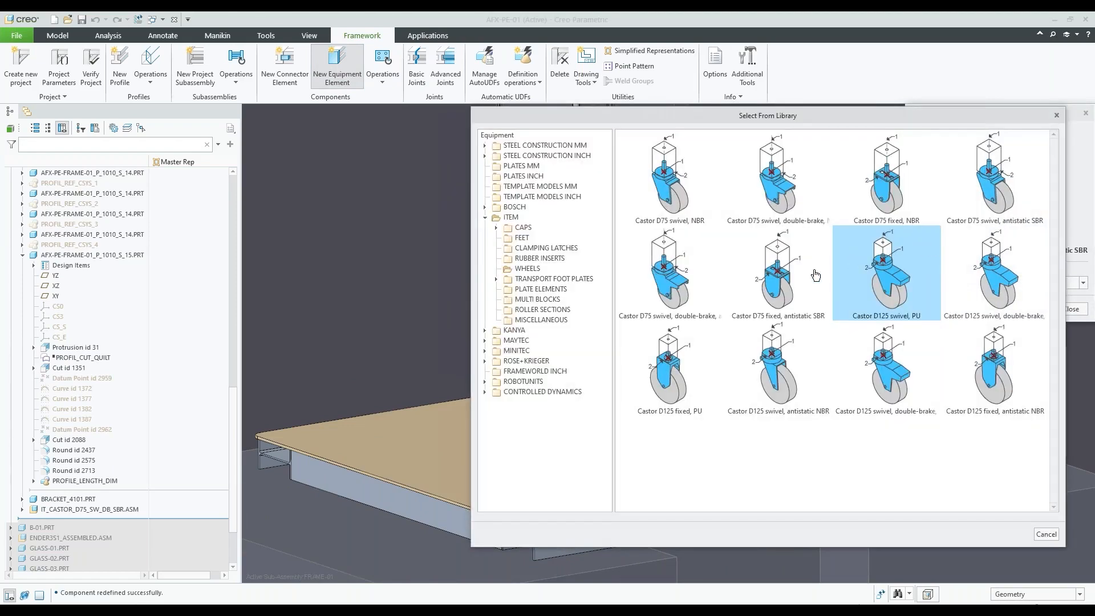
click(527, 238)
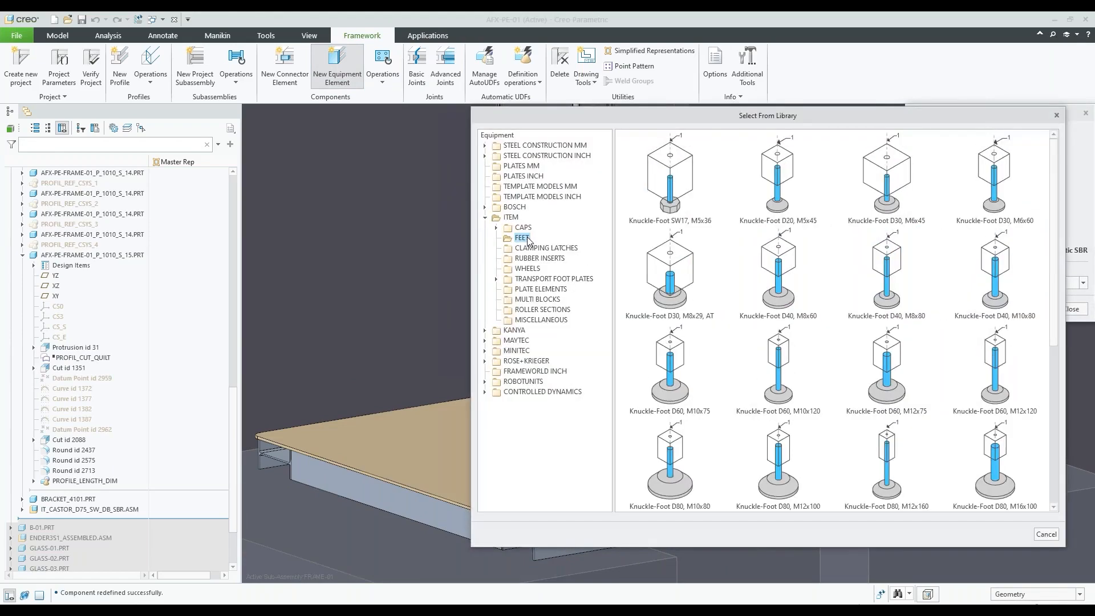
double_click(670, 274)
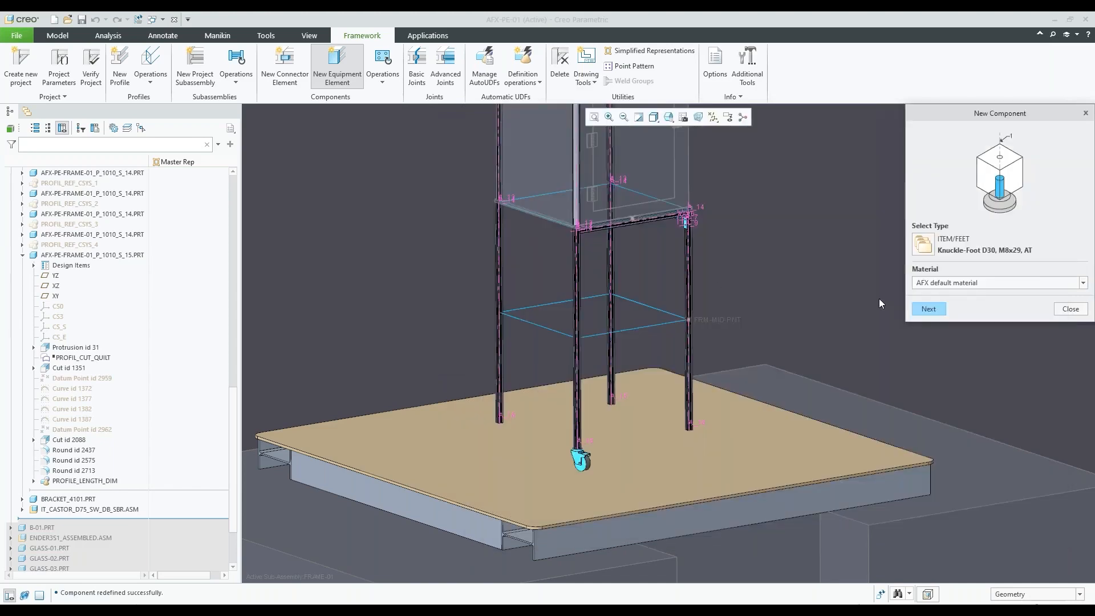
click(928, 308)
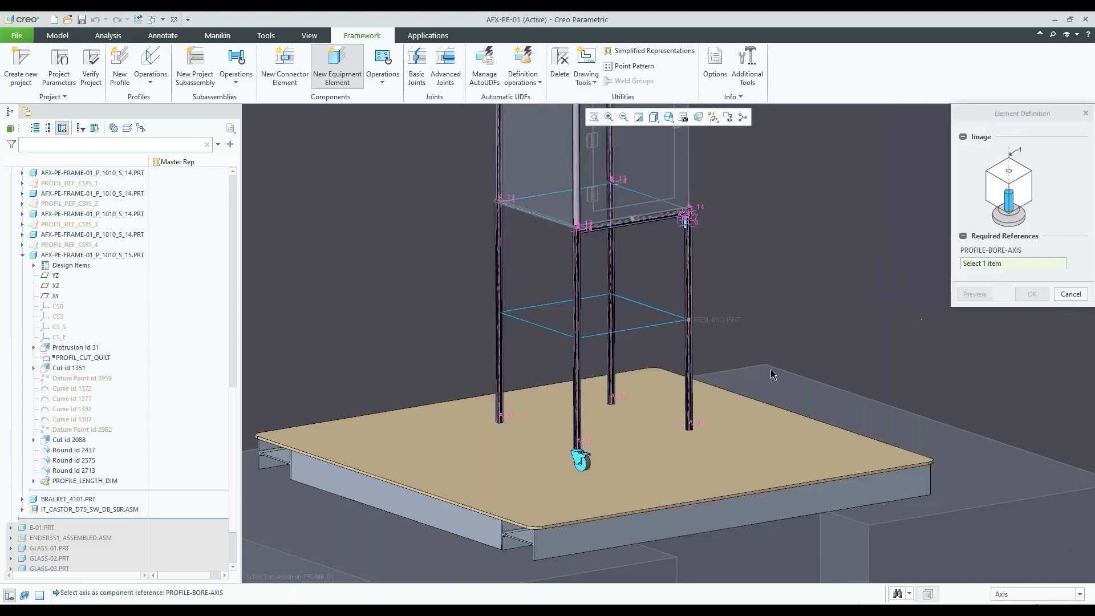
Try placing the knuckle foot on the bore axis at the lower end of the corner post that carries the bracket
scroll(770, 374, up, 5)
scroll(723, 398, down, 3)
scroll(569, 396, up, 5)
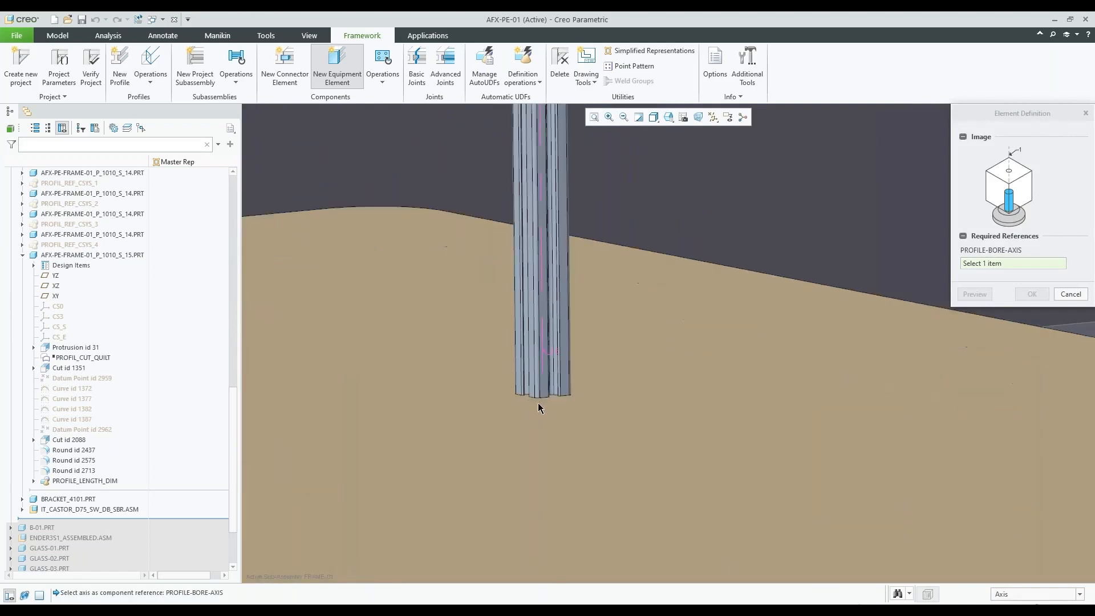
click(545, 370)
scroll(611, 432, down, 5)
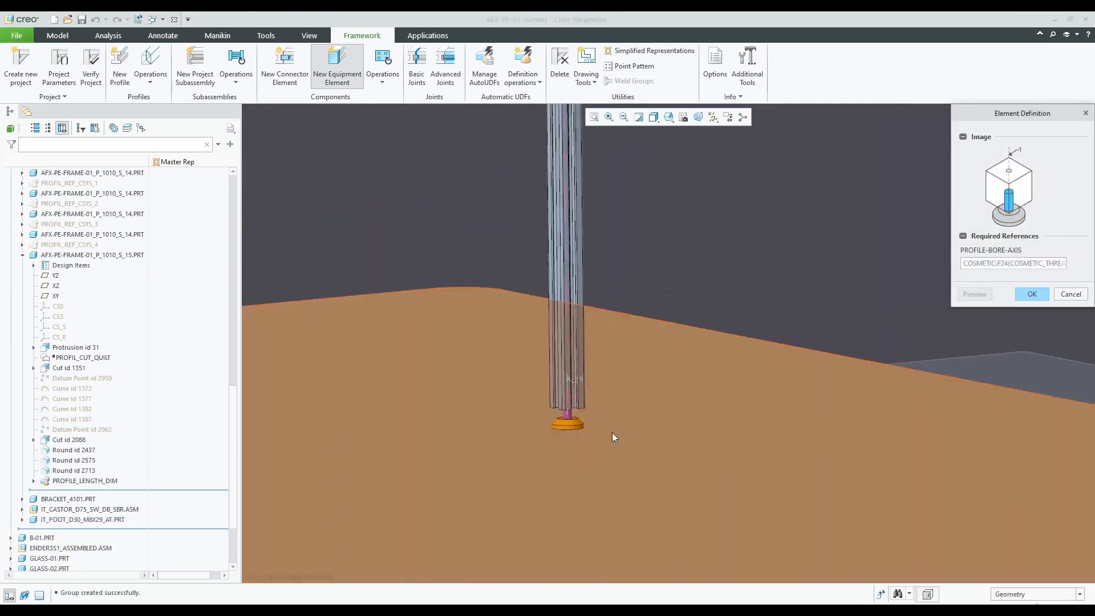
middle_drag(628, 421, 630, 422)
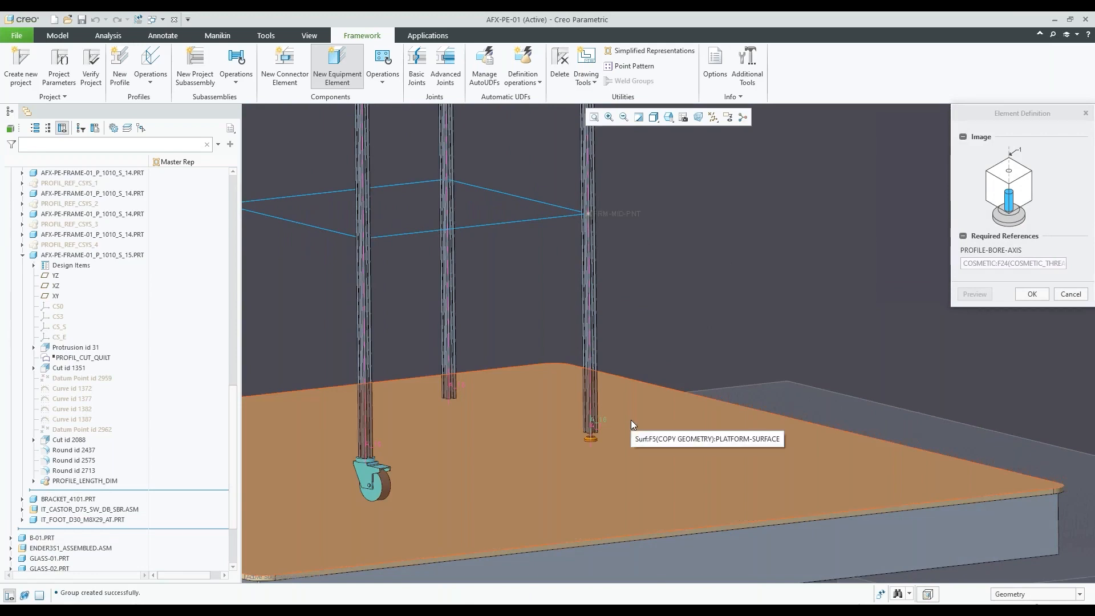
click(1069, 294)
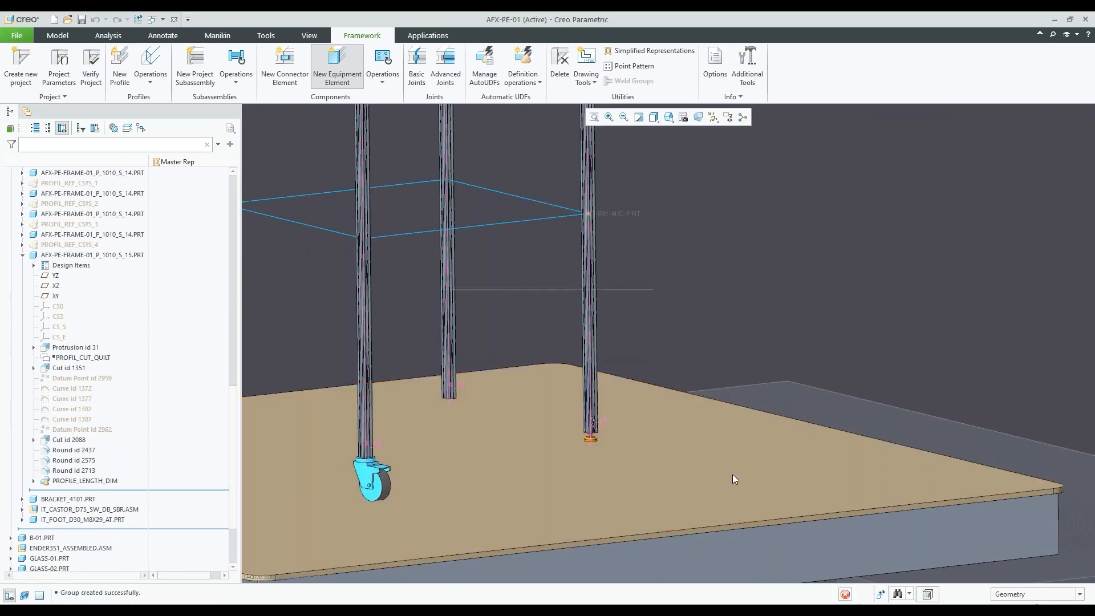
scroll(734, 478, down, 5)
click(1069, 309)
scroll(583, 398, up, 8)
scroll(580, 426, down, 6)
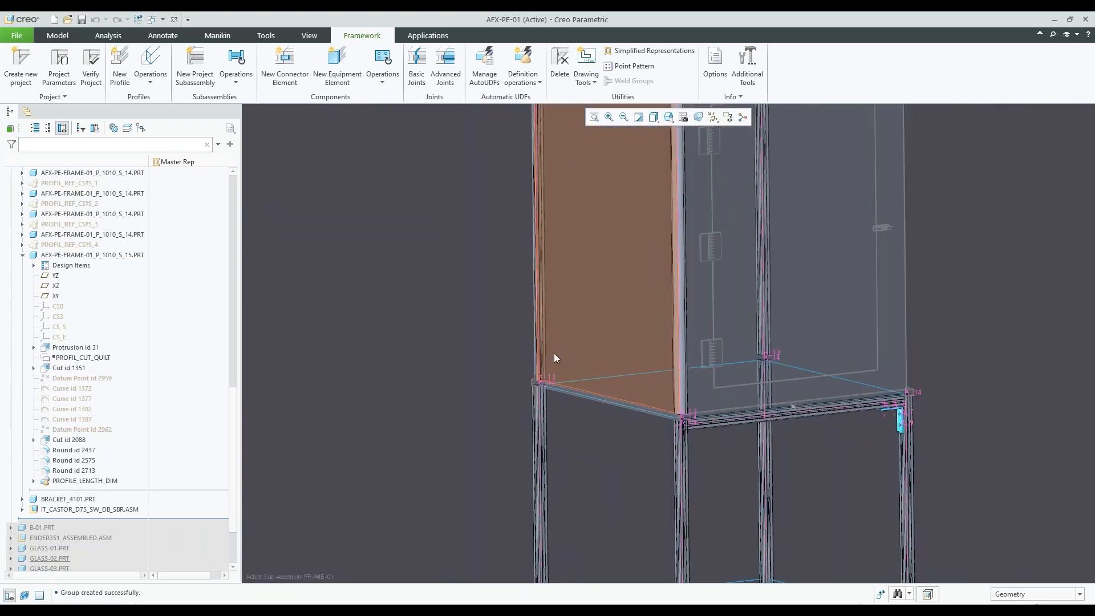
Choose handle cdi-40ddh-0401-001-01 from the CONTROLLED DYNAMICS doors_and_floor handles as the new equipment element
click(335, 68)
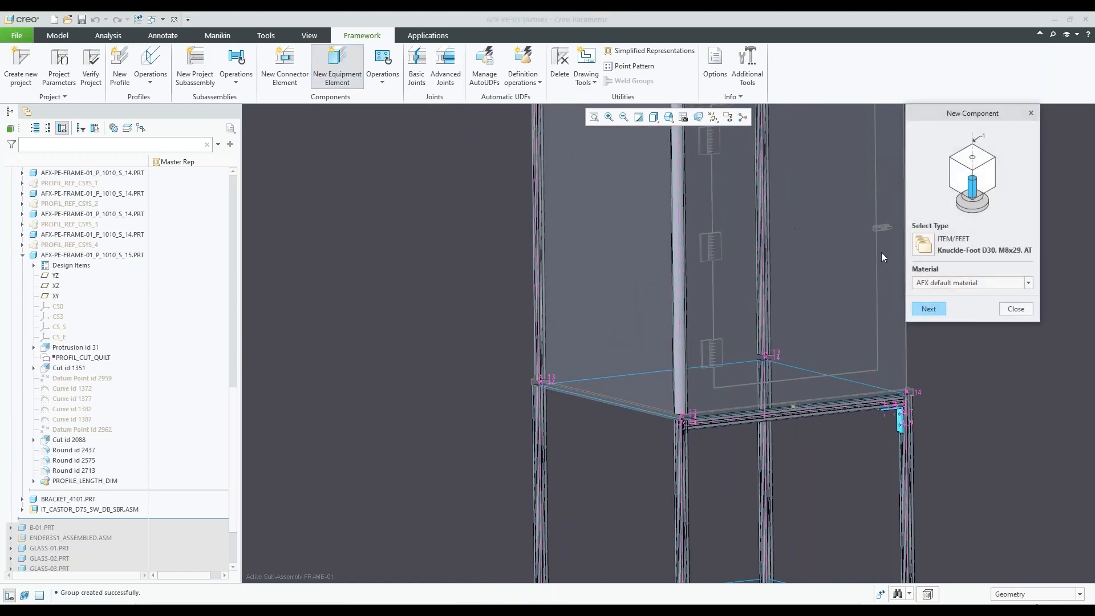
click(923, 245)
click(667, 345)
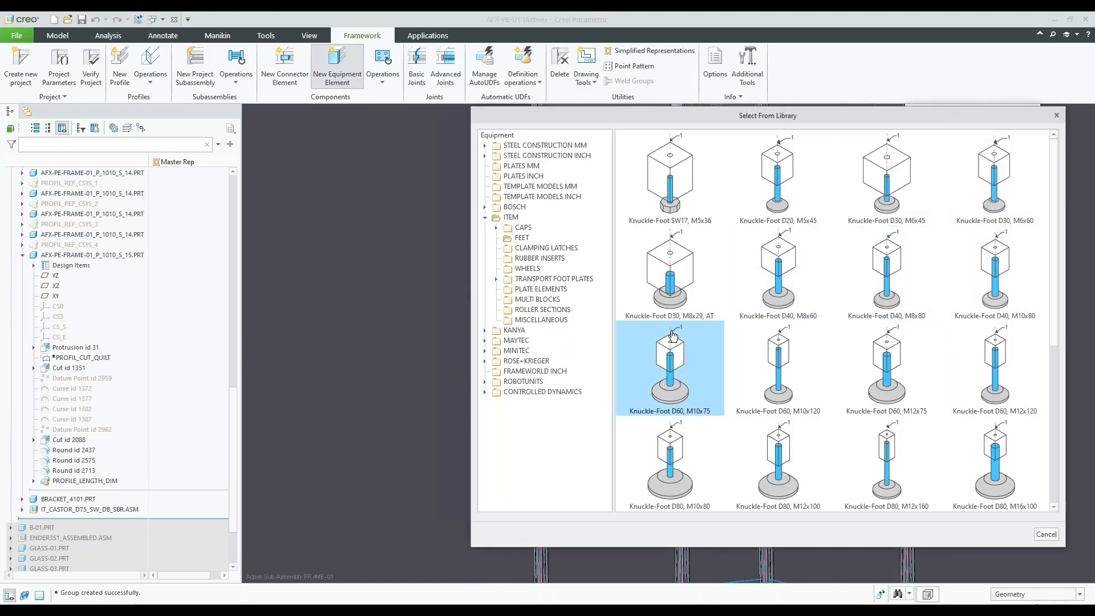
click(564, 392)
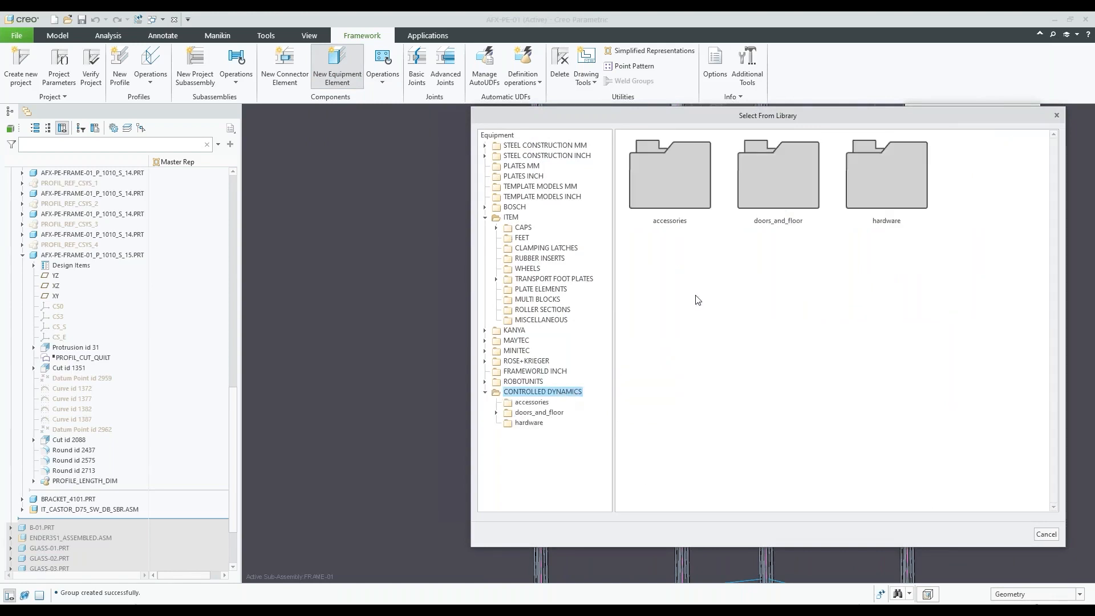
double_click(766, 199)
double_click(994, 182)
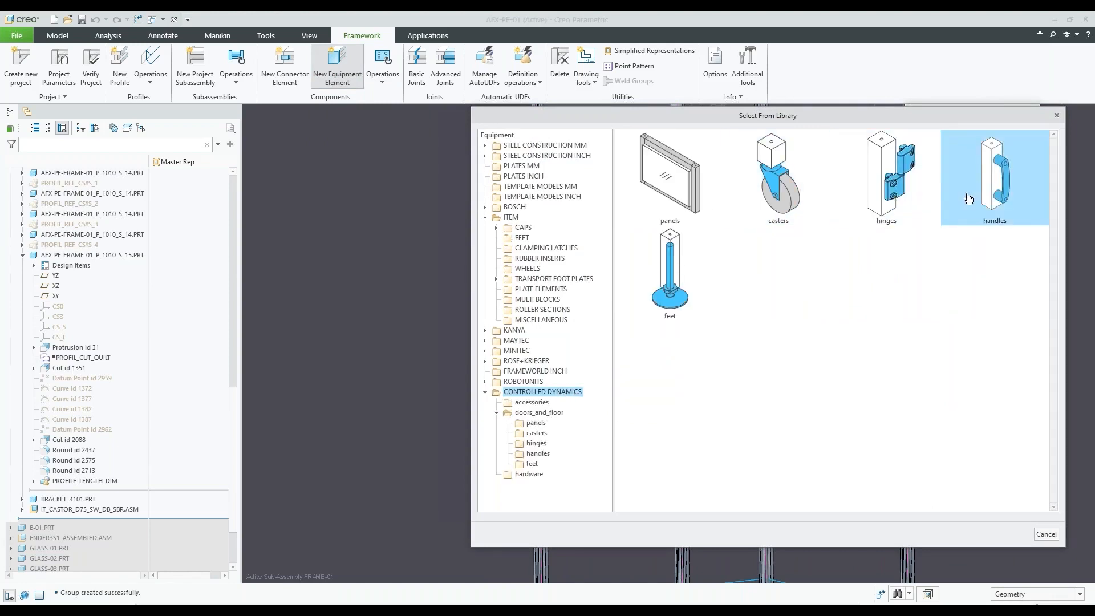
click(701, 191)
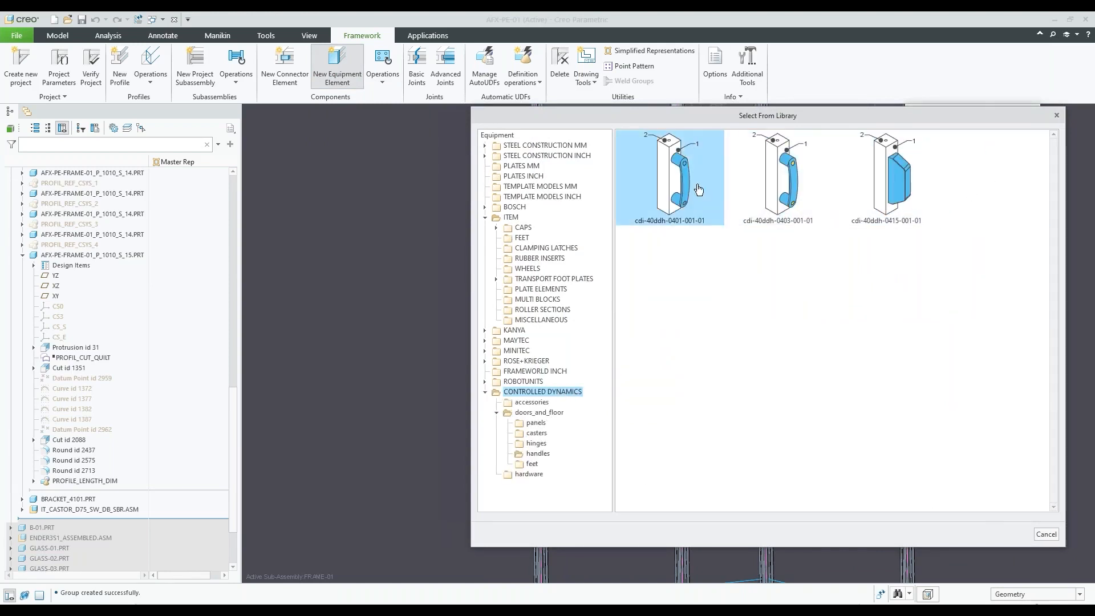
click(679, 187)
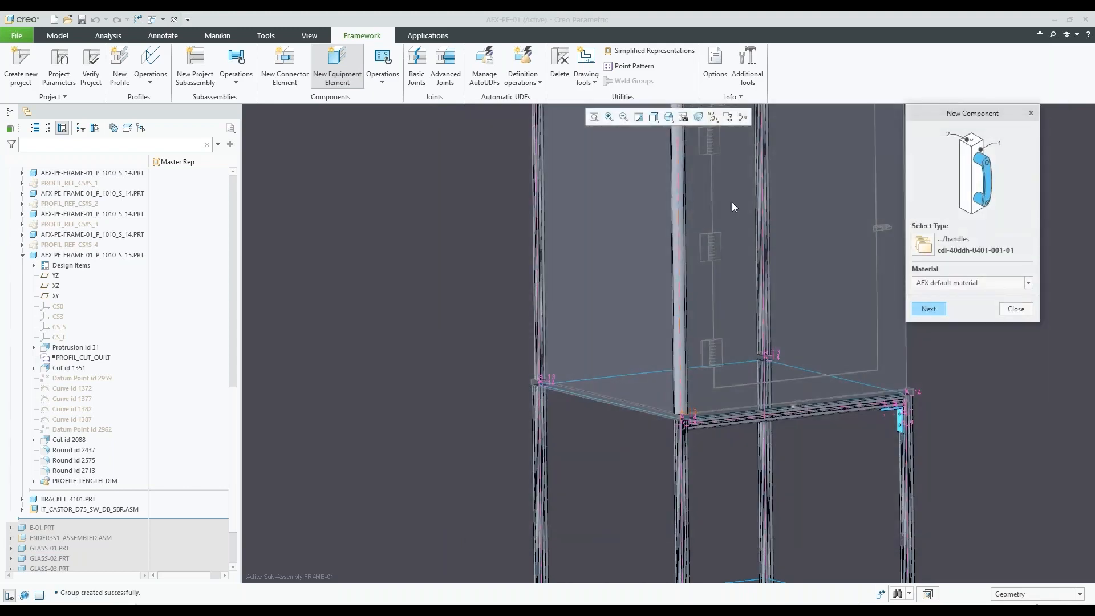
click(928, 309)
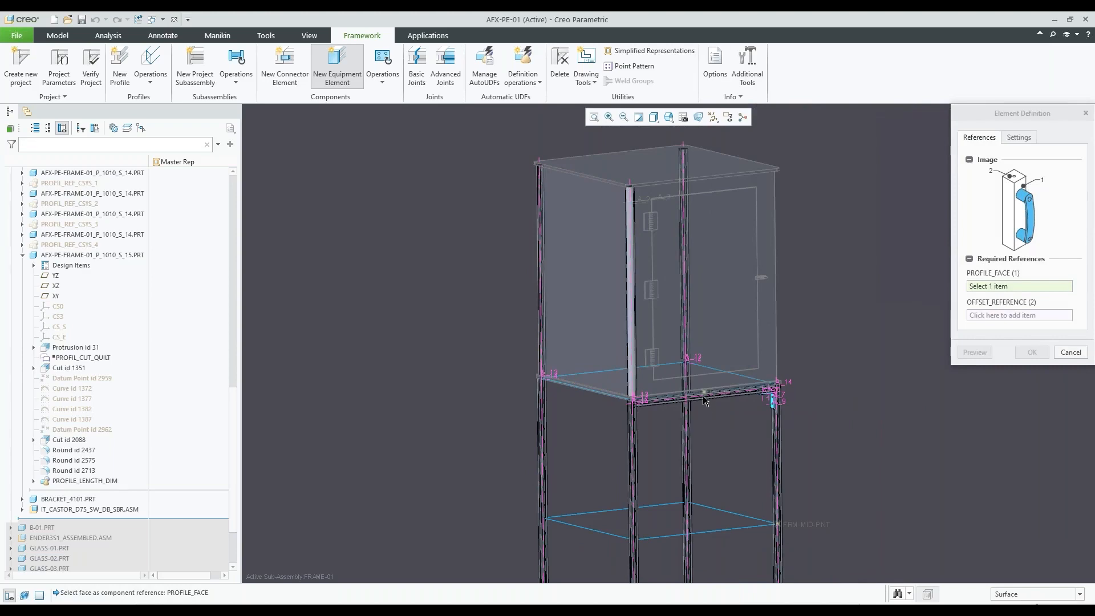
Reference the handle to the front face of the horizontal beam under the enclosure, with the adjoining corner post's side face as offset reference
scroll(690, 397, up, 6)
click(686, 401)
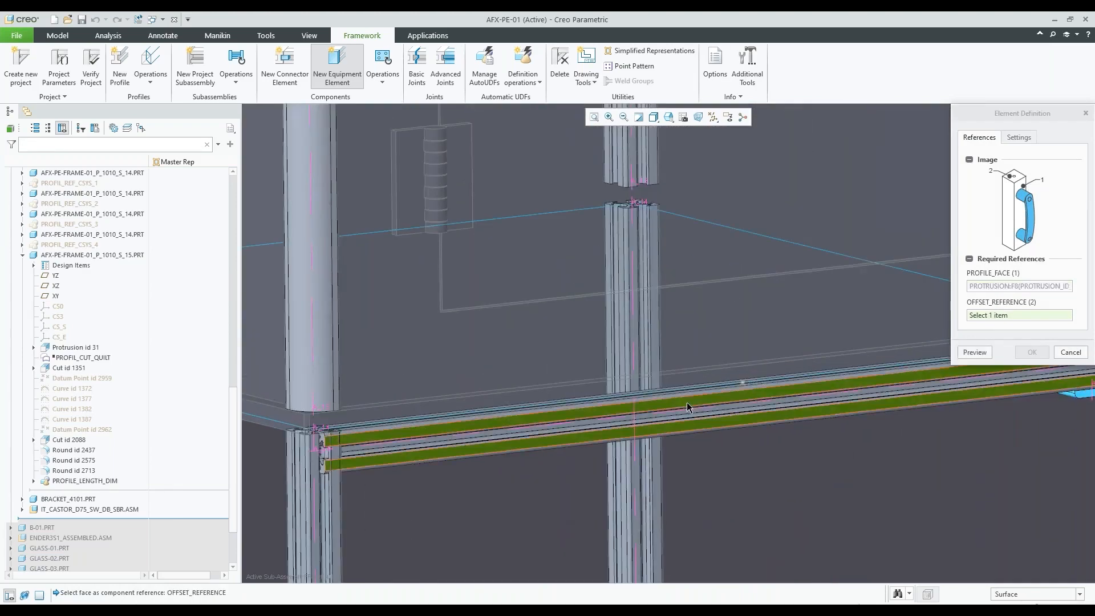
scroll(730, 405, down, 3)
scroll(510, 434, up, 3)
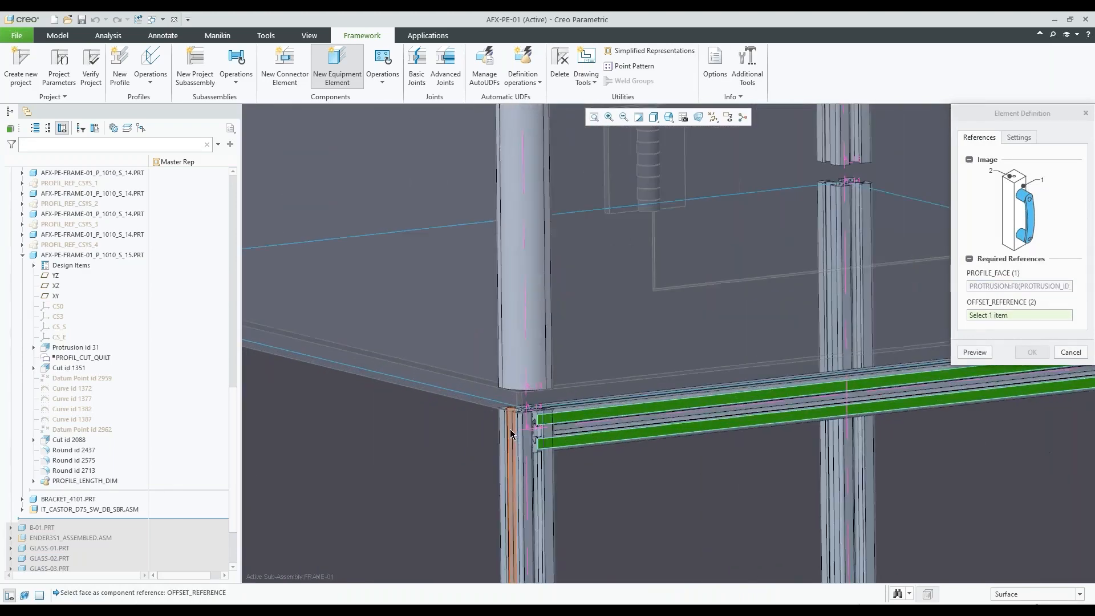
scroll(510, 434, up, 3)
click(529, 433)
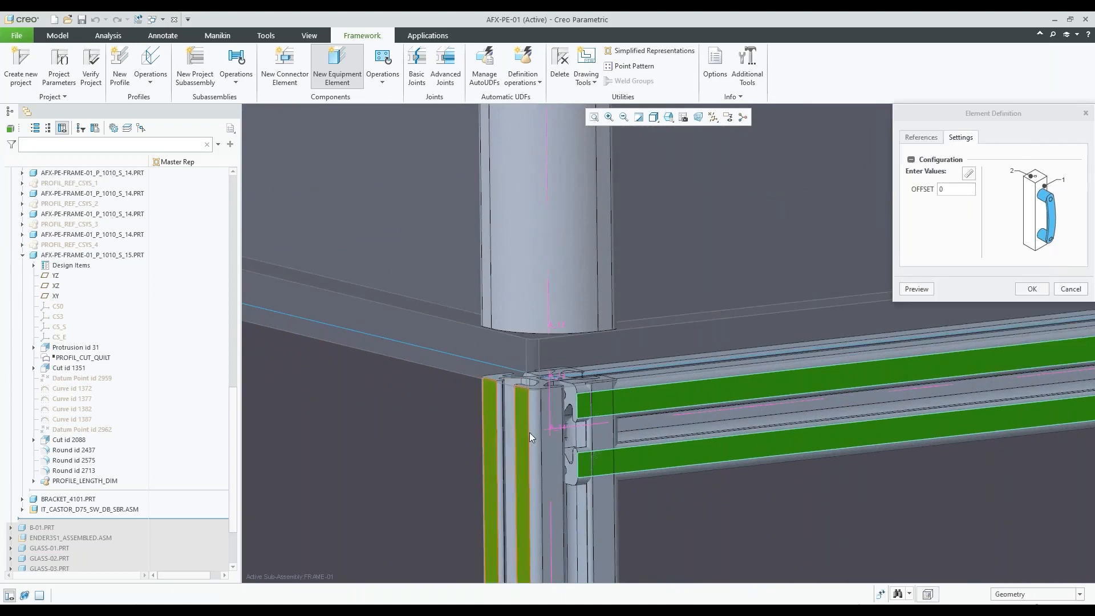
Set the handle's offset to -300, preview it along the beam and accept the element
scroll(552, 406, down, 3)
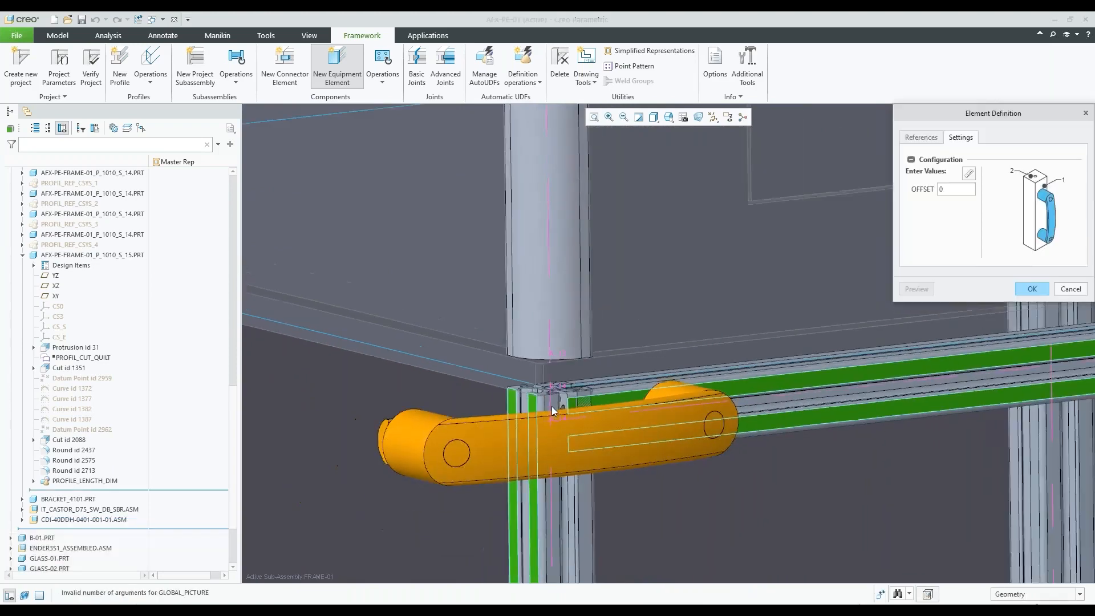
scroll(552, 406, down, 2)
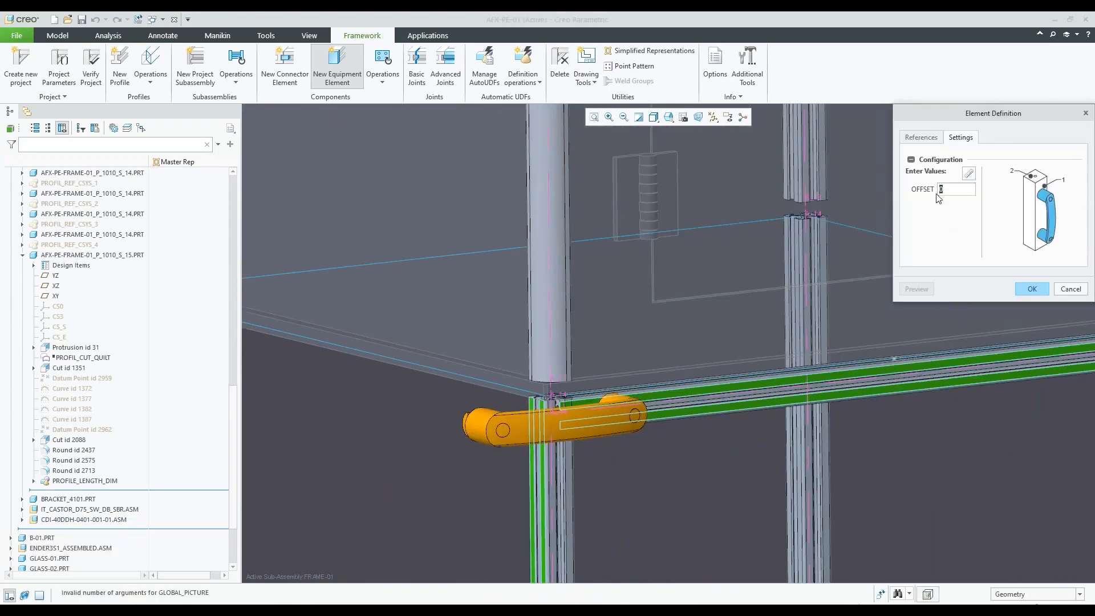
text(-300)
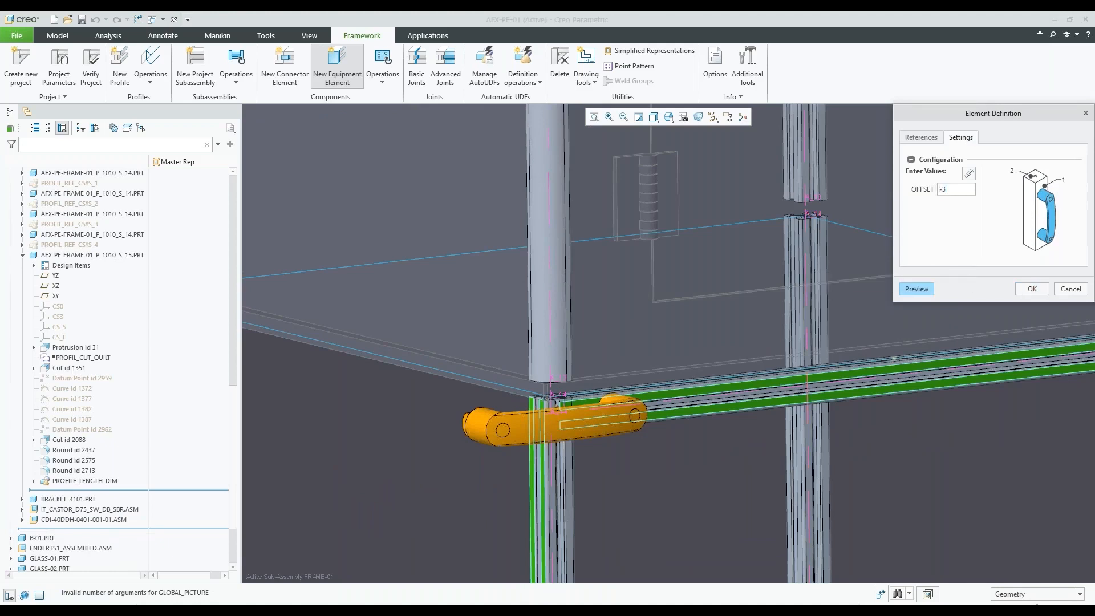
click(912, 290)
scroll(615, 416, up, 5)
middle_drag(606, 409, 699, 400)
scroll(692, 393, down, 4)
scroll(689, 393, down, 2)
scroll(699, 400, up, 2)
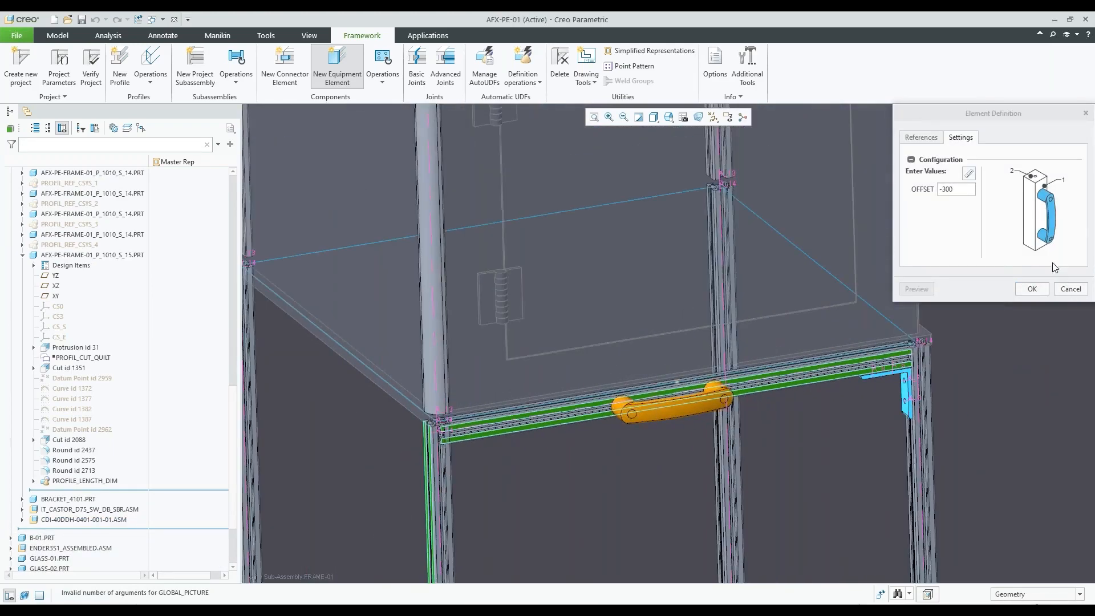
click(1043, 290)
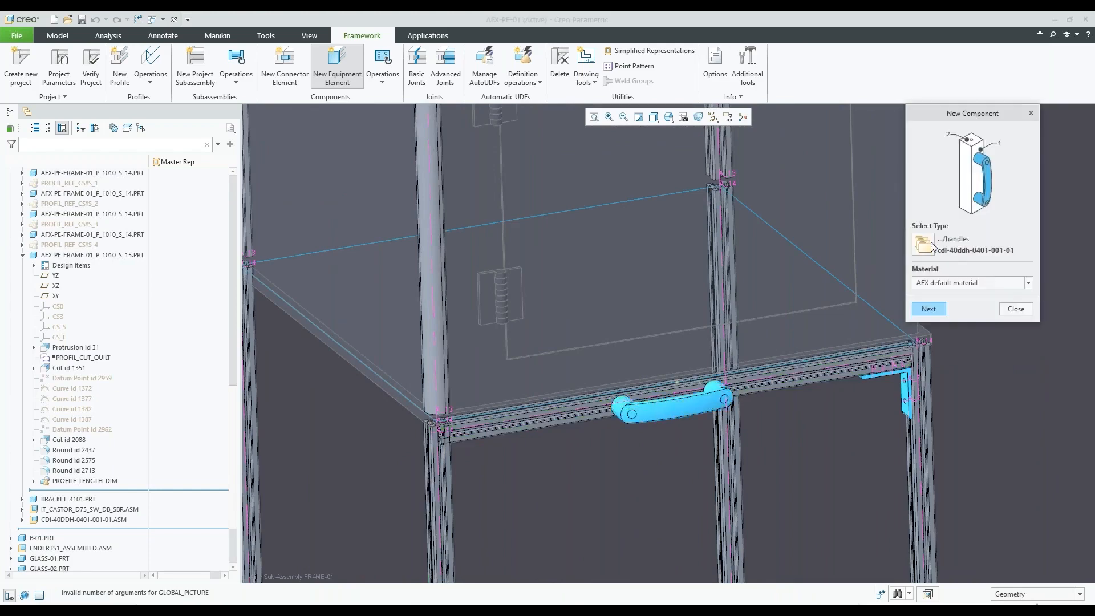
Browse the CONTROLLED DYNAMICS equipment and choose STAIRS_1 from the STEEL CONSTRUCTION INCH stairs as the new equipment element
click(923, 245)
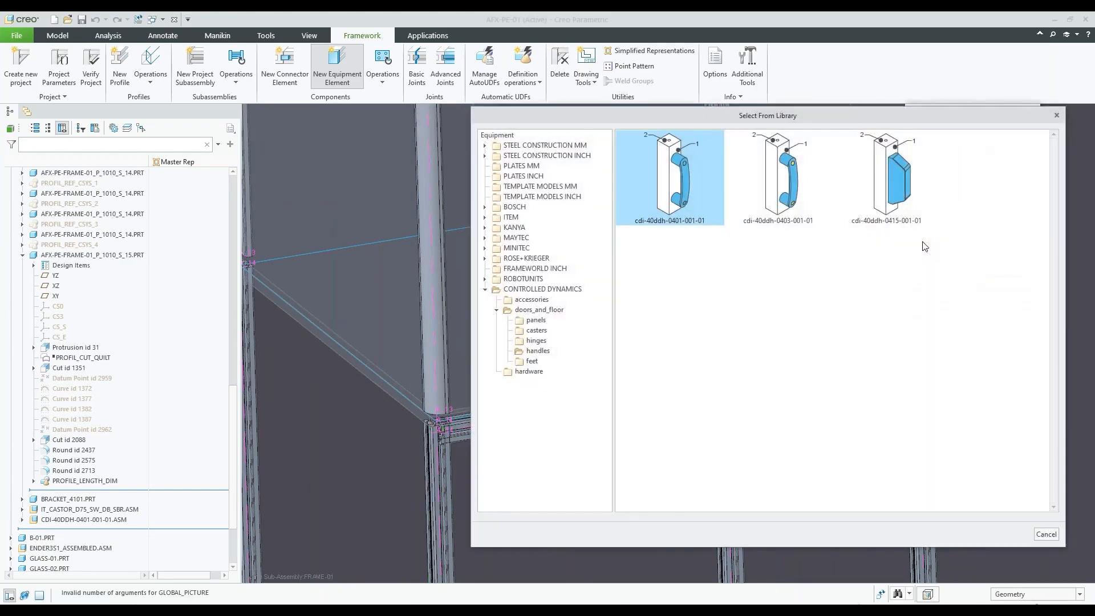
scroll(362, 323, down, 10)
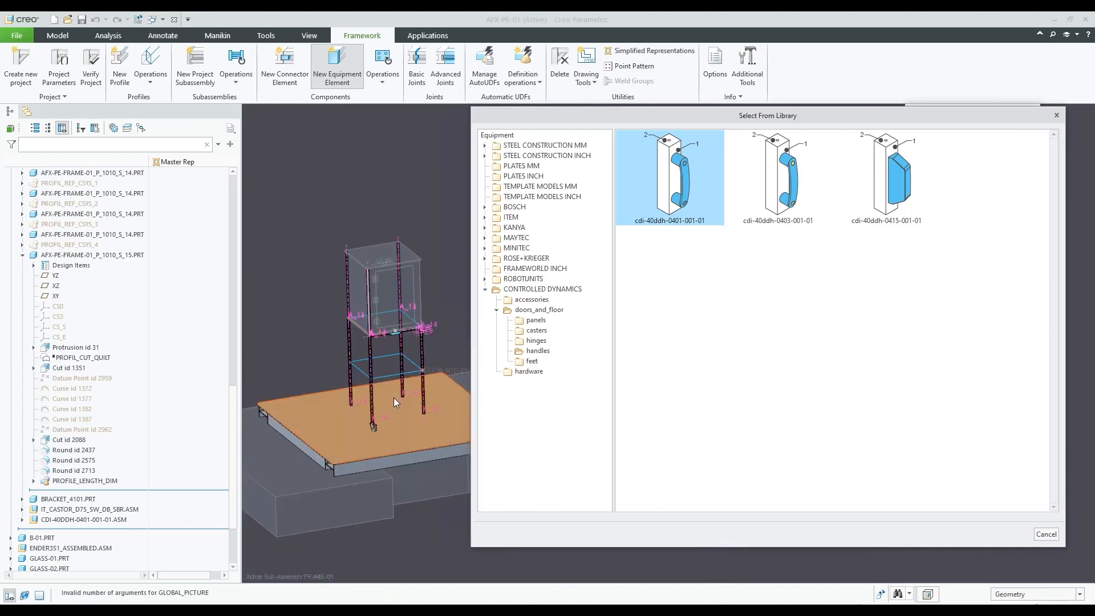
click(546, 289)
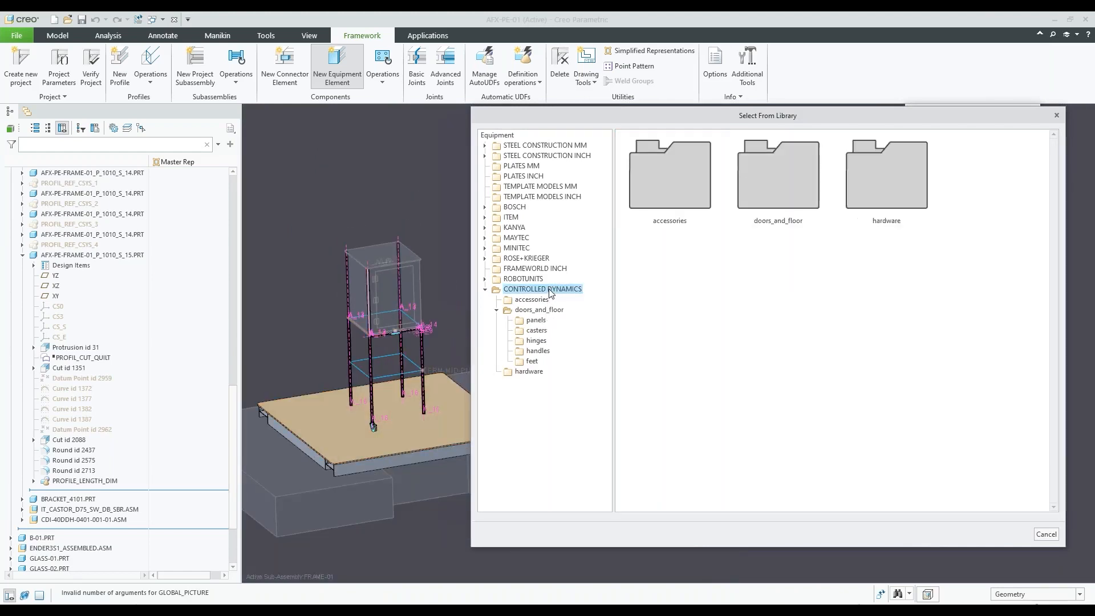
double_click(792, 199)
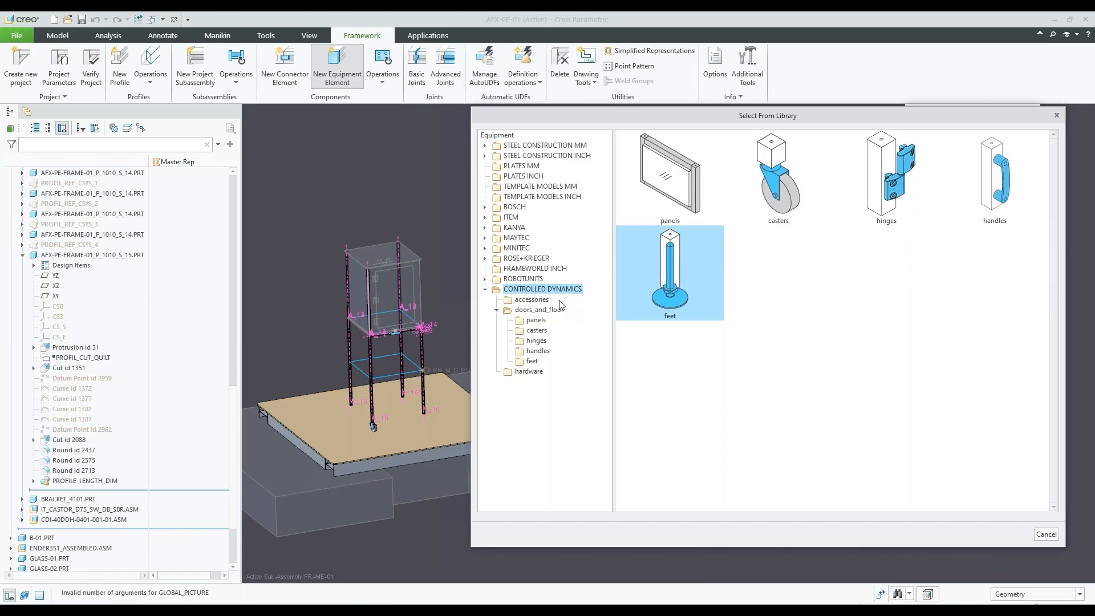
click(550, 155)
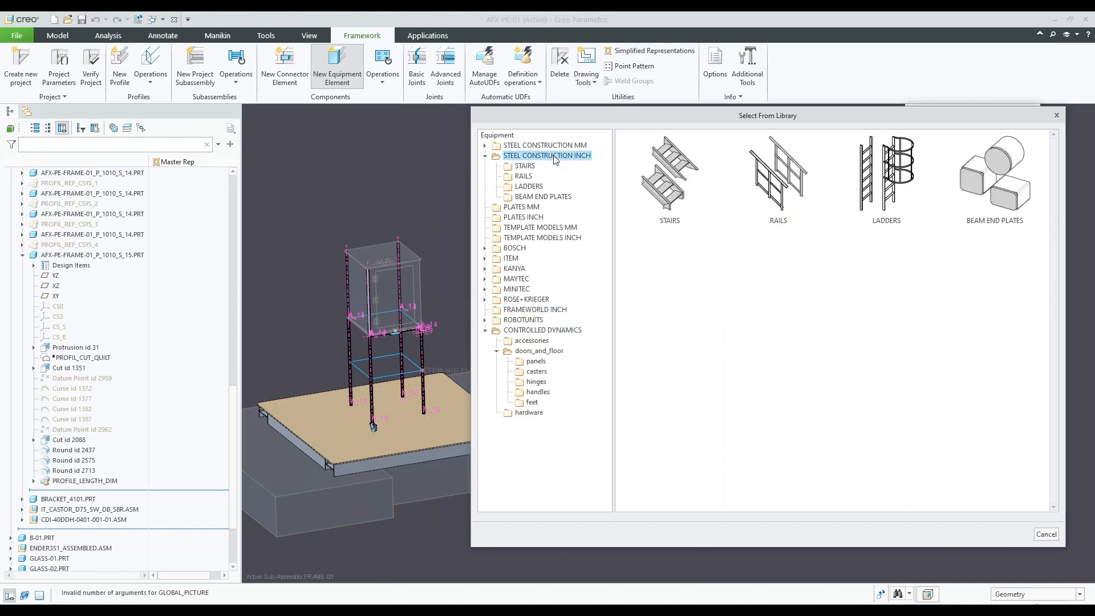
double_click(675, 182)
double_click(668, 181)
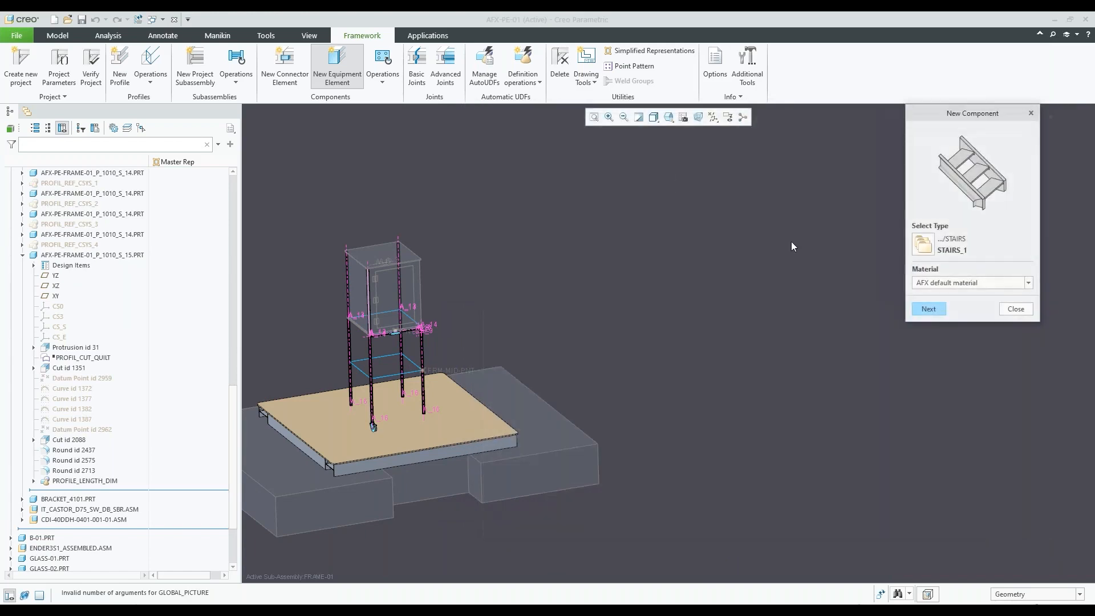
click(938, 308)
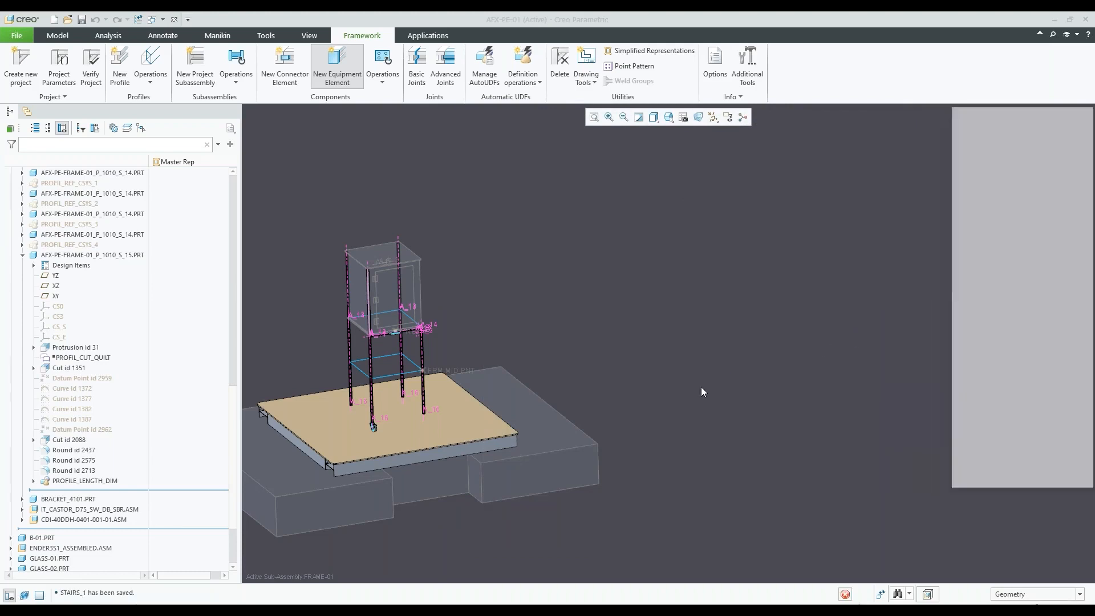
Show the datum planes and hide the axes in the graphics view
scroll(741, 402, down, 3)
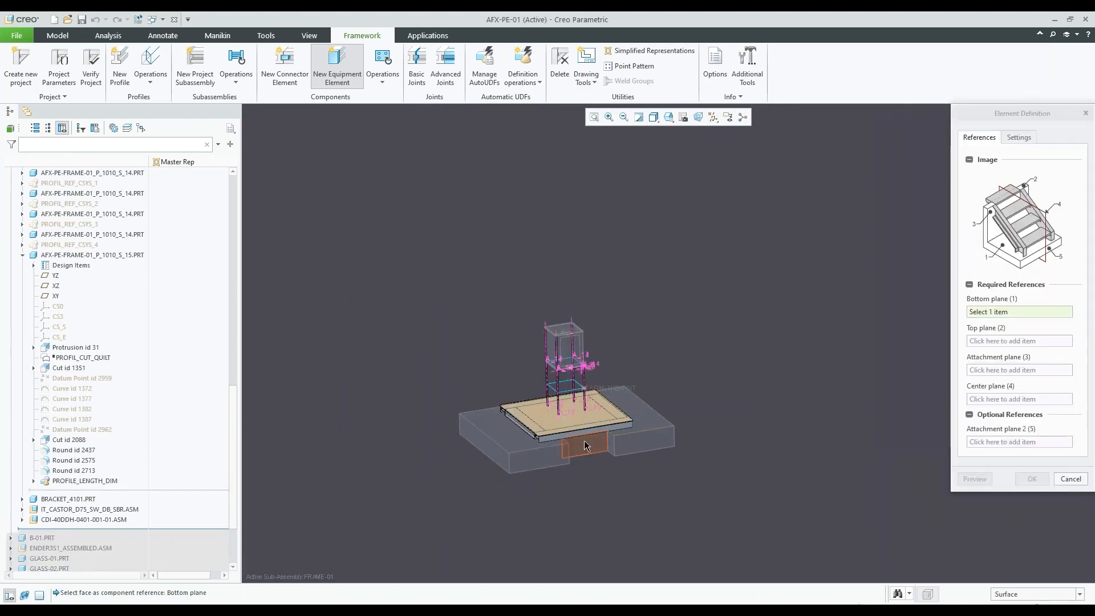
scroll(584, 445, up, 2)
click(713, 117)
click(727, 181)
click(741, 143)
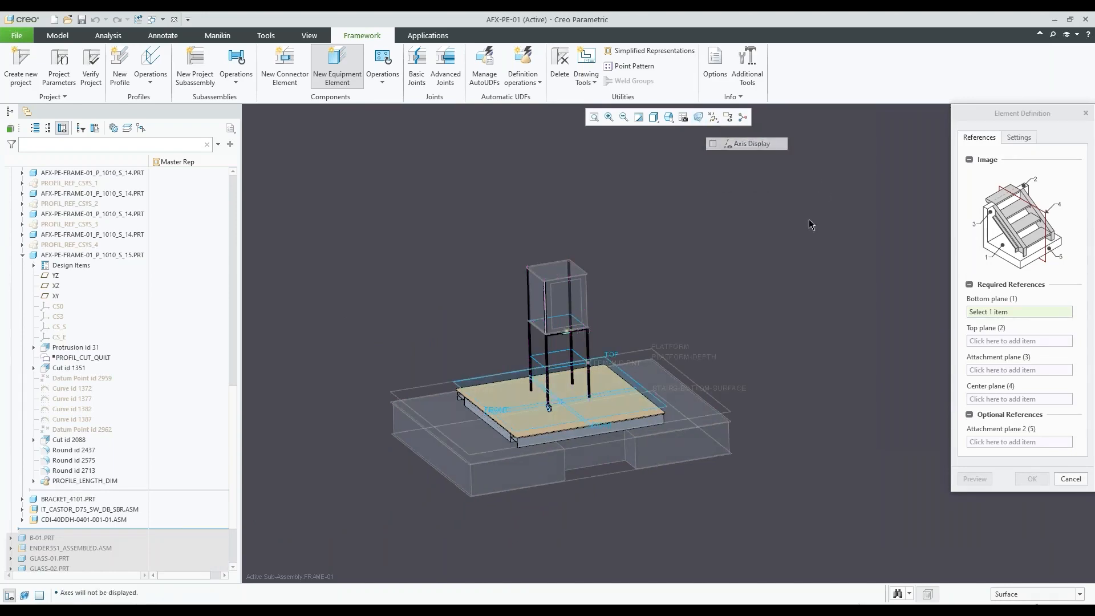
Assign the skeleton datum plane STAIRS-BOTTOM-SURFACE as the stairs' bottom plane
scroll(579, 437, up, 3)
scroll(578, 436, down, 2)
scroll(626, 444, up, 1)
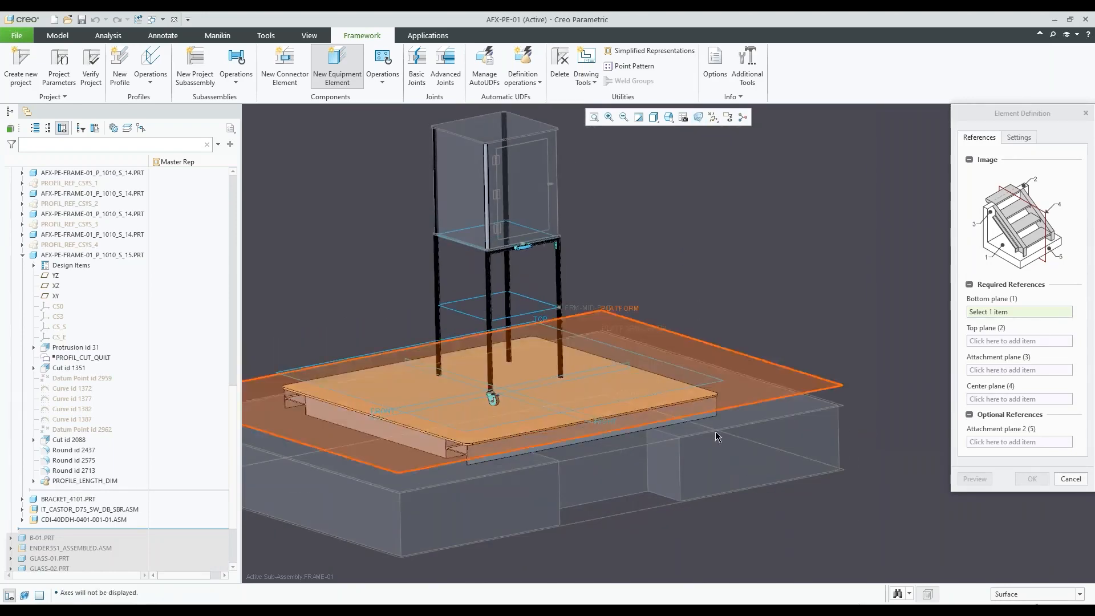
scroll(723, 433, down, 1)
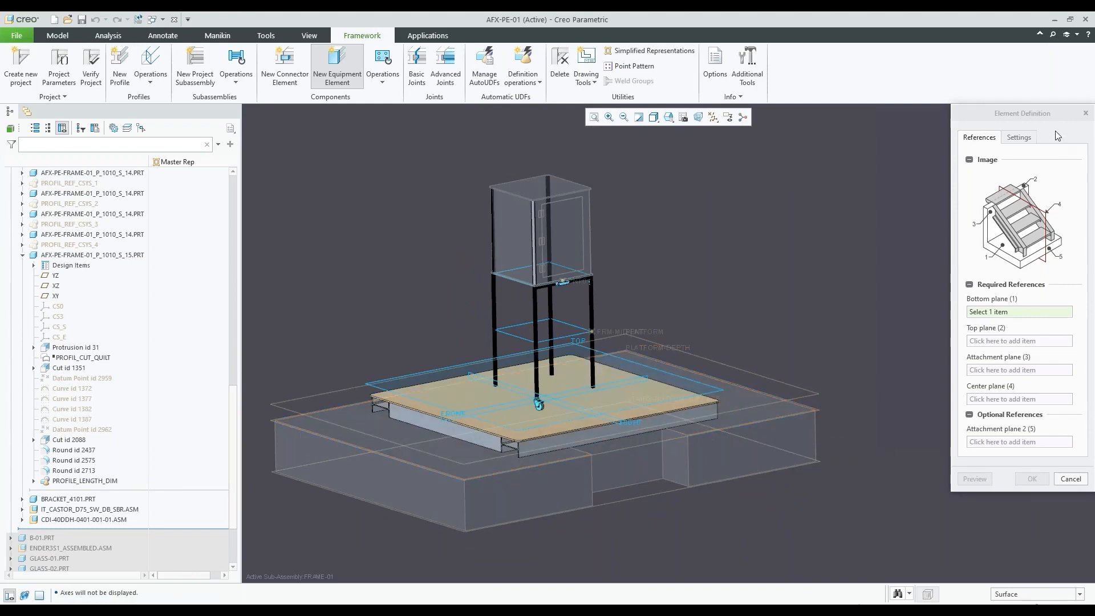
drag(1043, 115, 970, 129)
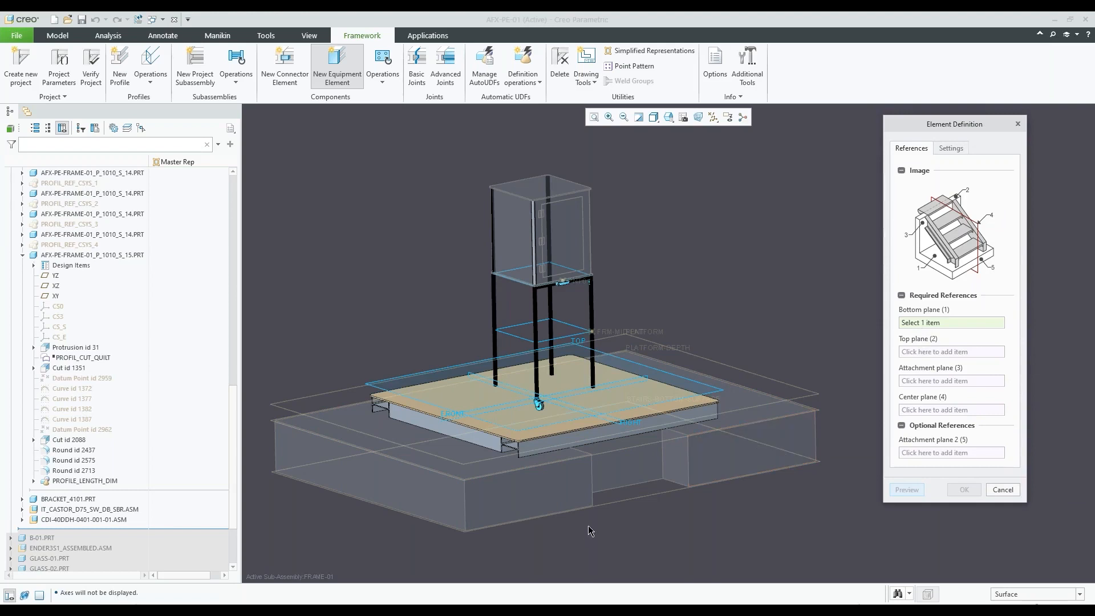
scroll(589, 526, up, 1)
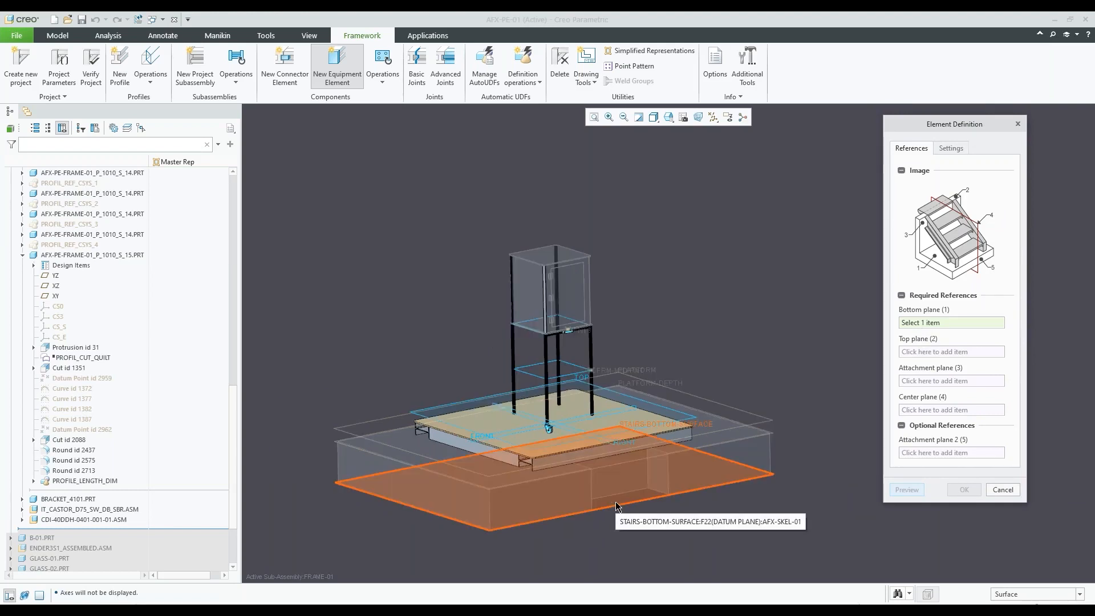
click(615, 502)
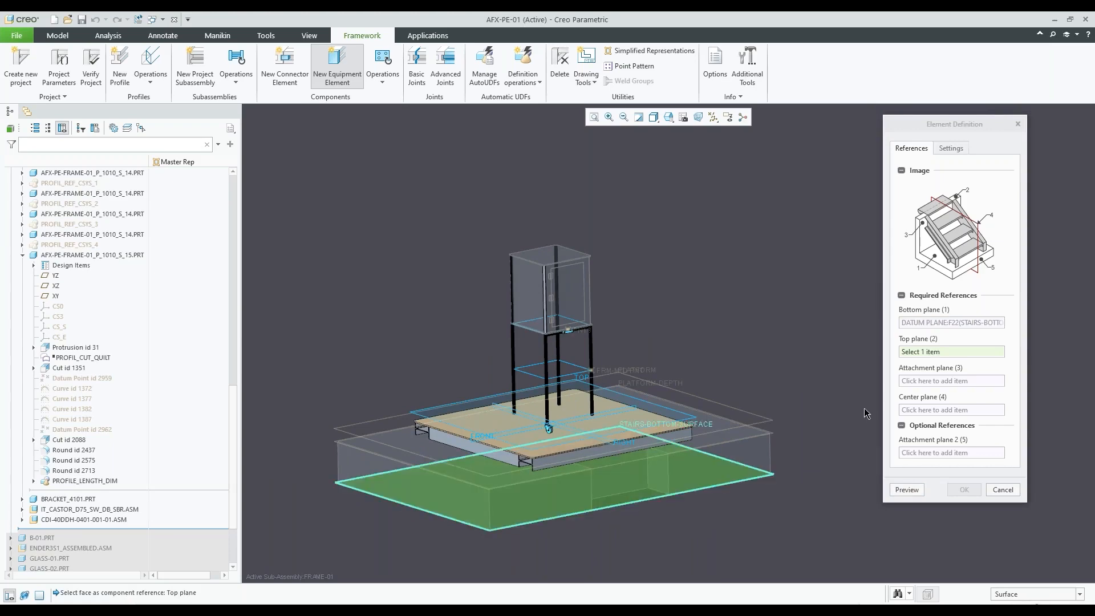
Assign the upper surface of the platform plate, PLATFORM-SURFACE, as the stairs' top plane
scroll(567, 488, down, 2)
middle_drag(578, 473, 595, 477)
scroll(597, 477, down, 2)
scroll(596, 477, down, 2)
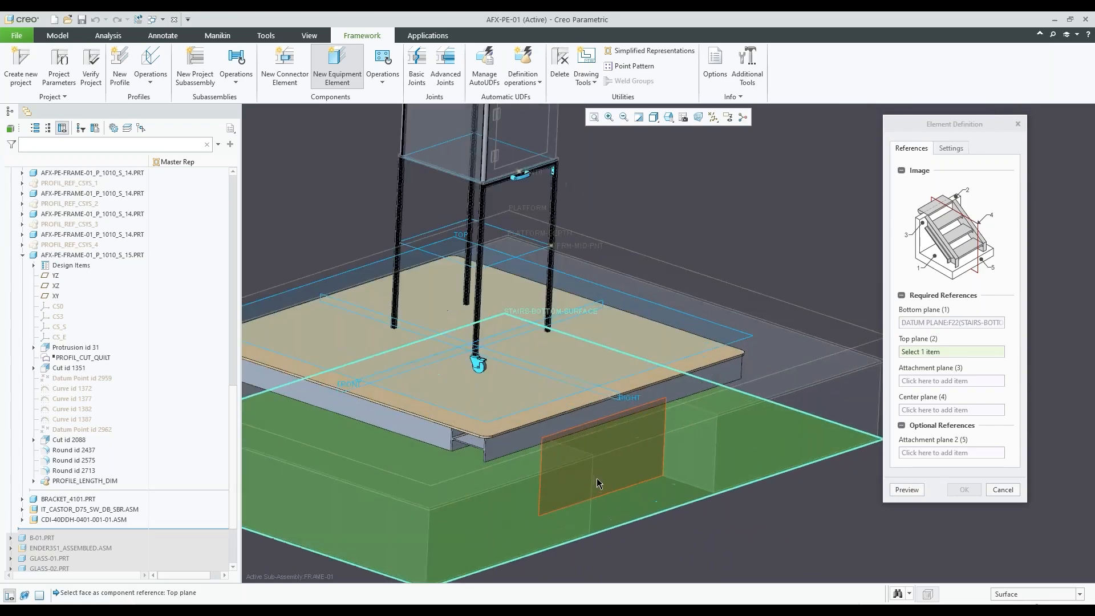
click(579, 403)
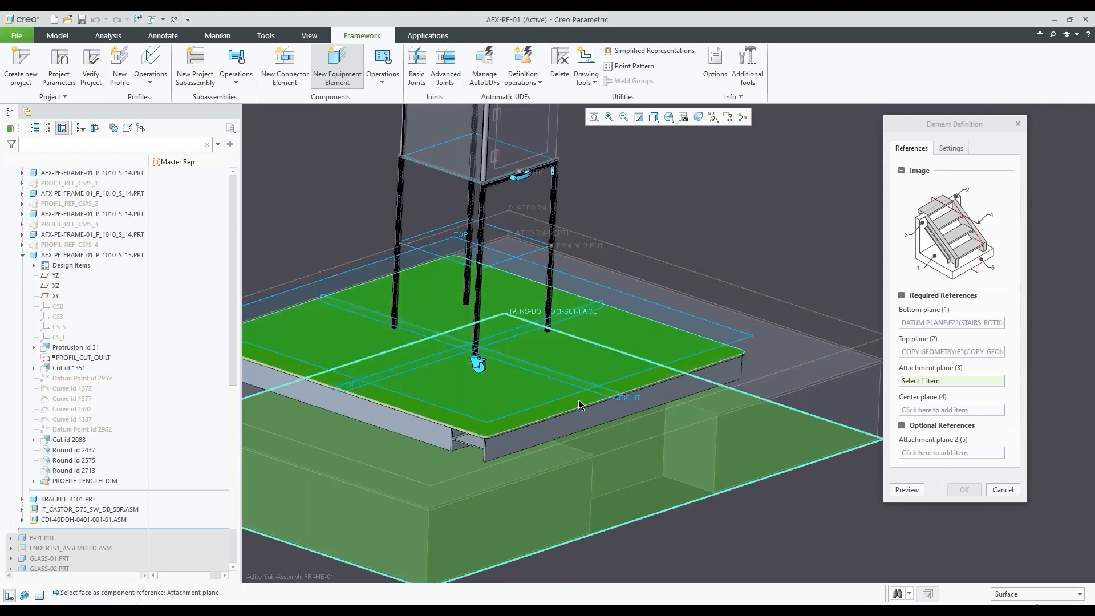
Assign the outer side face of the platform beam above the foundation recess as the stairs' attachment plane
middle_drag(630, 443, 600, 423)
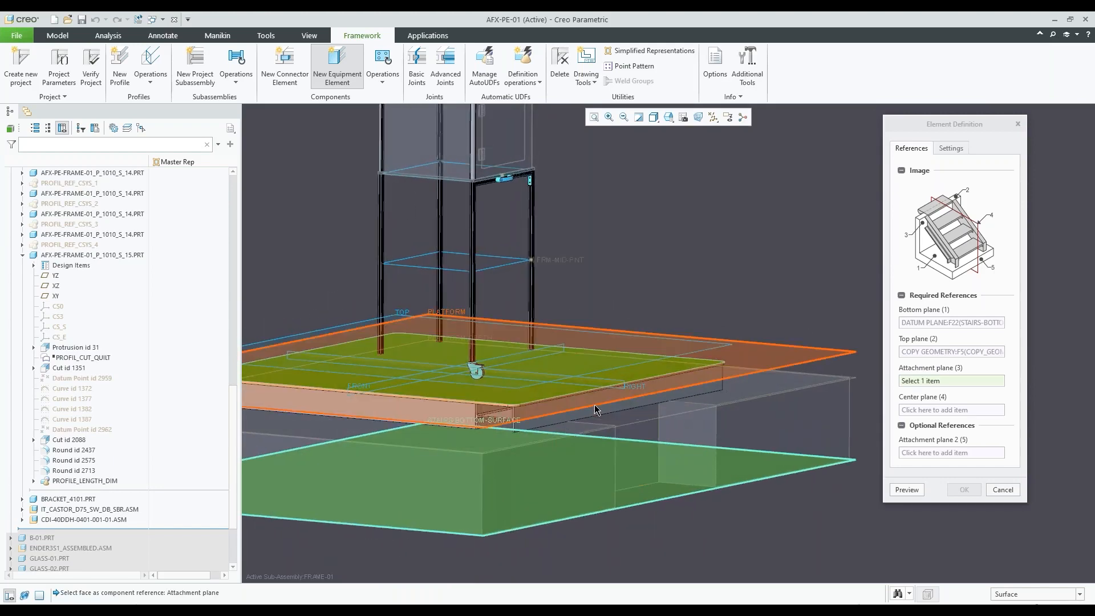
scroll(593, 411, up, 3)
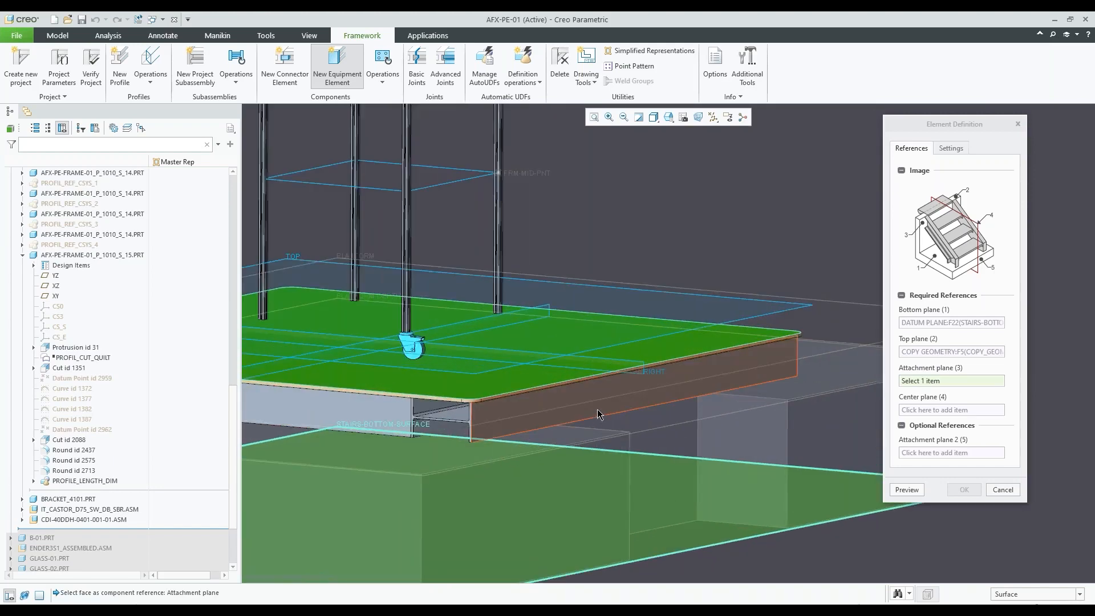
click(598, 413)
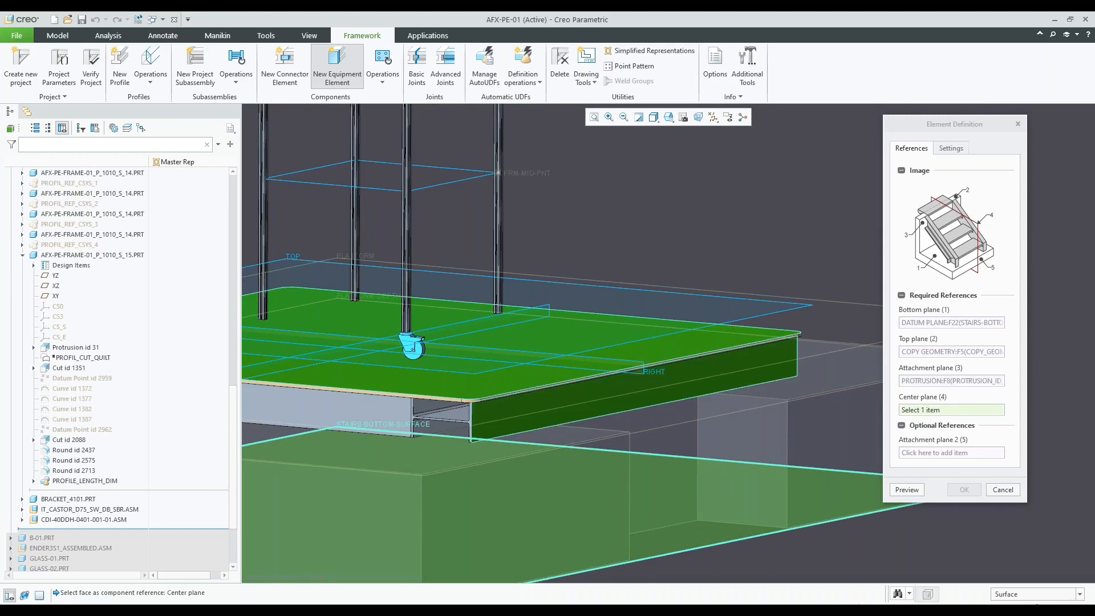
scroll(663, 449, down, 3)
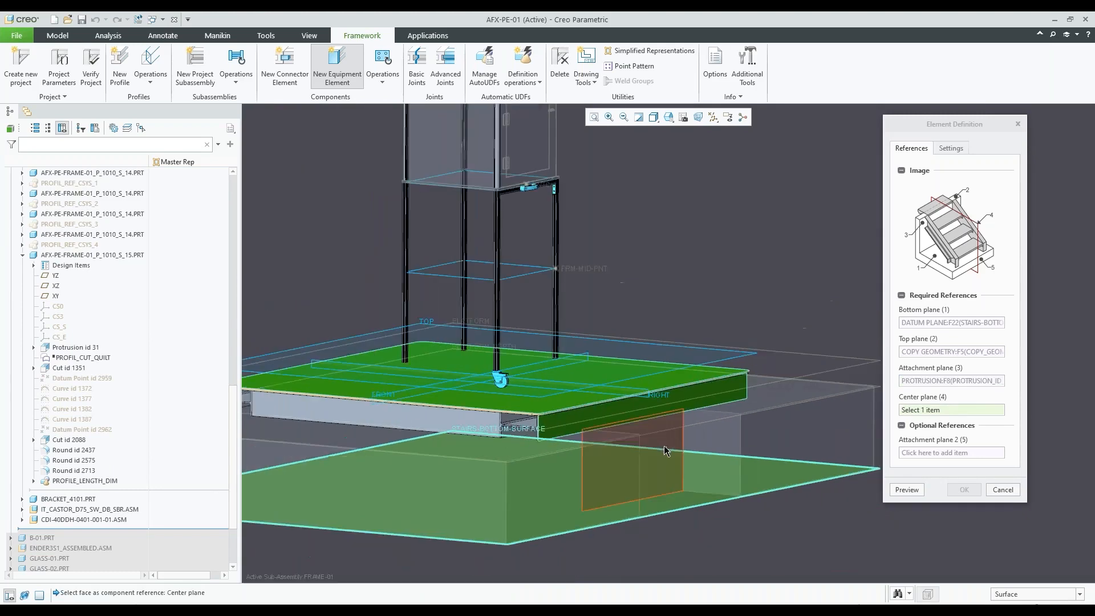
Assign FRAME-01's ASM_RIGHT datum plane as the stairs' center plane, preview the stairs and create them
scroll(84, 353, up, 10)
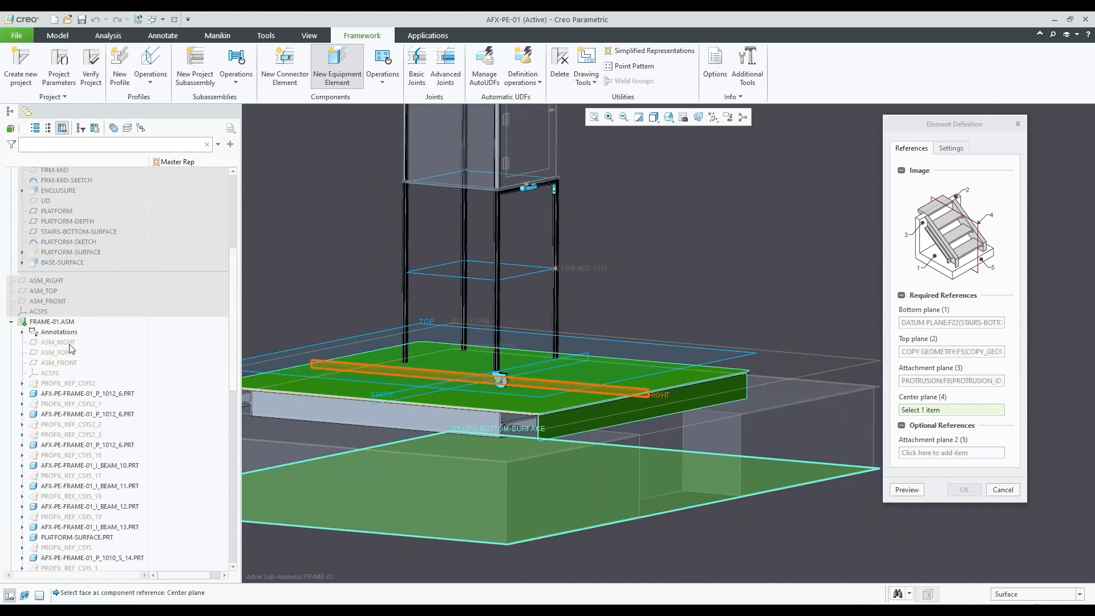
click(58, 342)
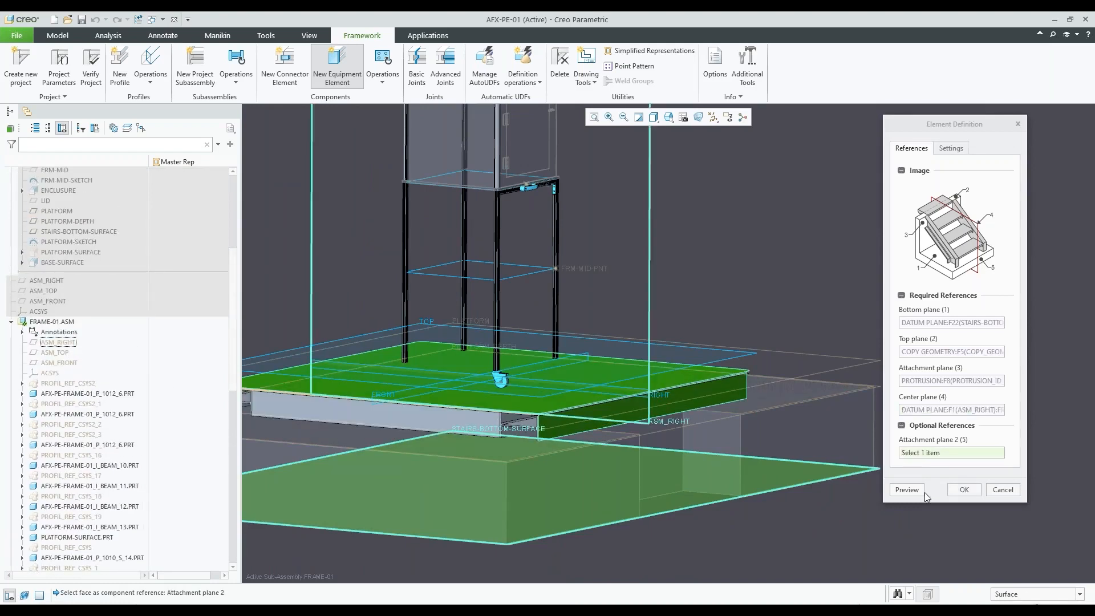
click(907, 489)
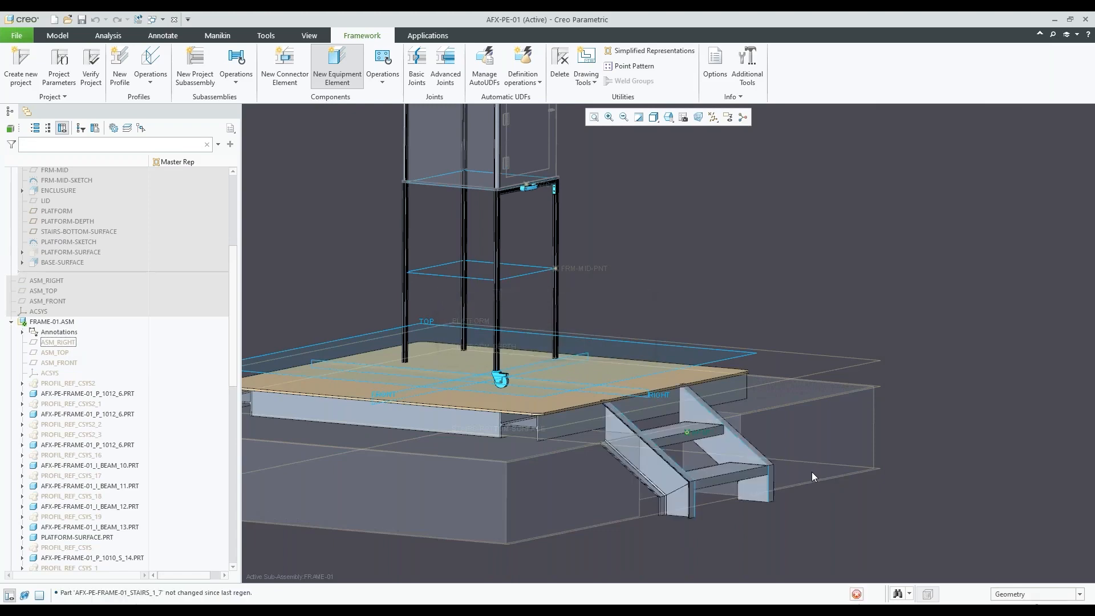
scroll(716, 398, up, 2)
click(1031, 476)
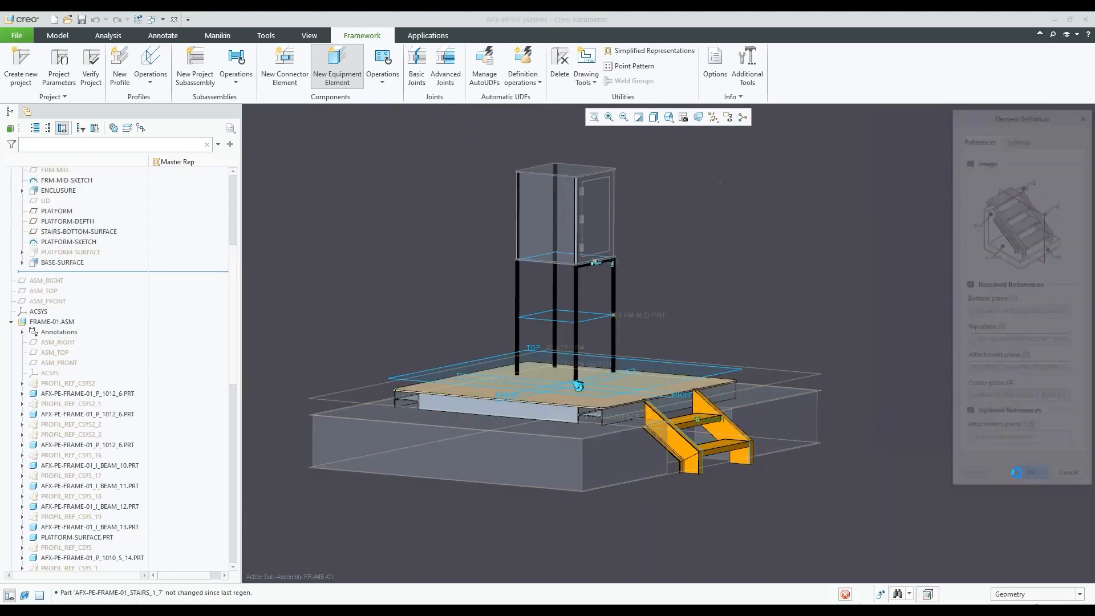
middle_drag(766, 314, 742, 324)
click(1015, 309)
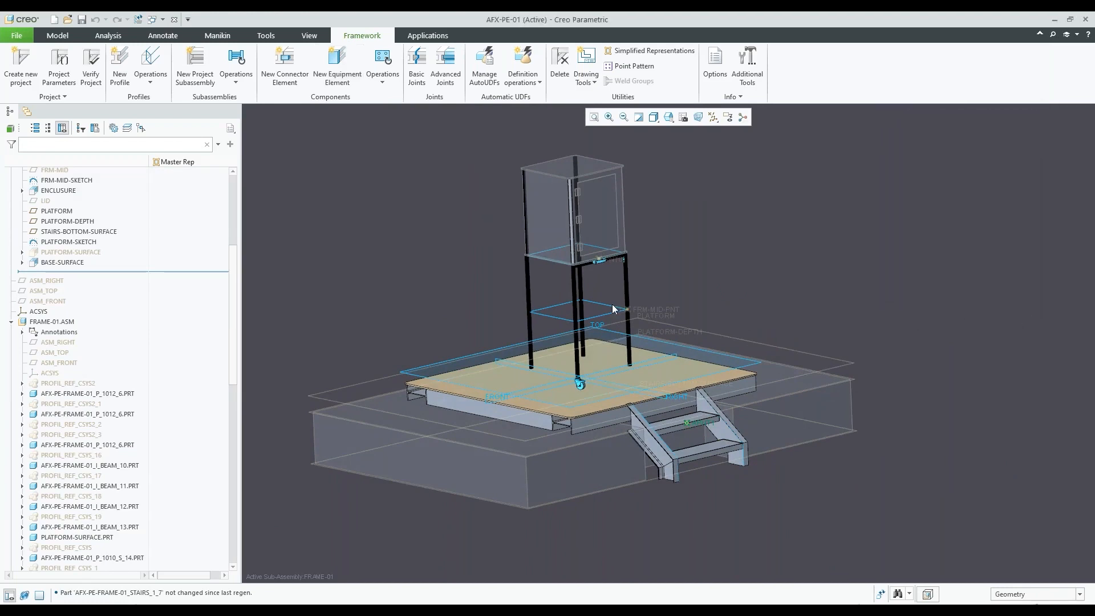
Set the offset of the skeleton's STAIRS-BOTTOM-SURFACE datum plane to 36
scroll(192, 288, up, 3)
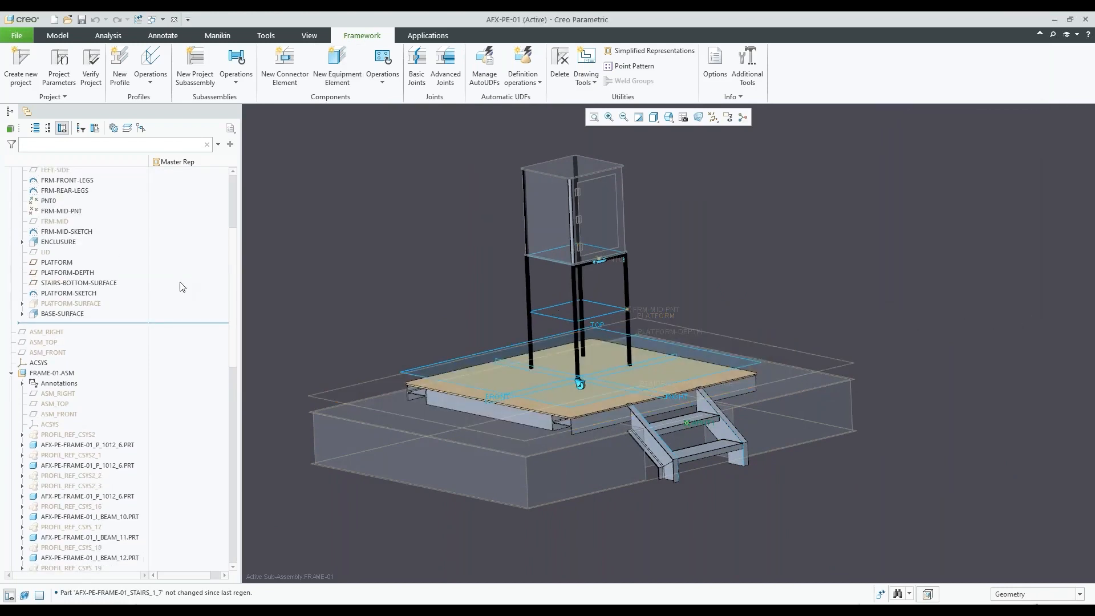
click(79, 282)
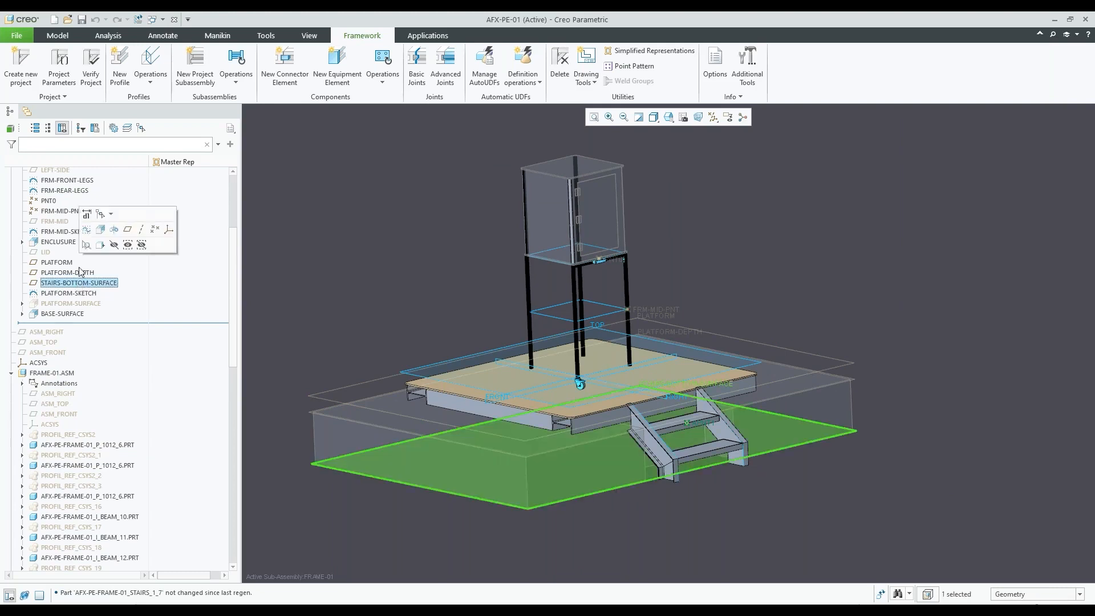
click(86, 220)
double_click(406, 389)
text(36)
key(Return)
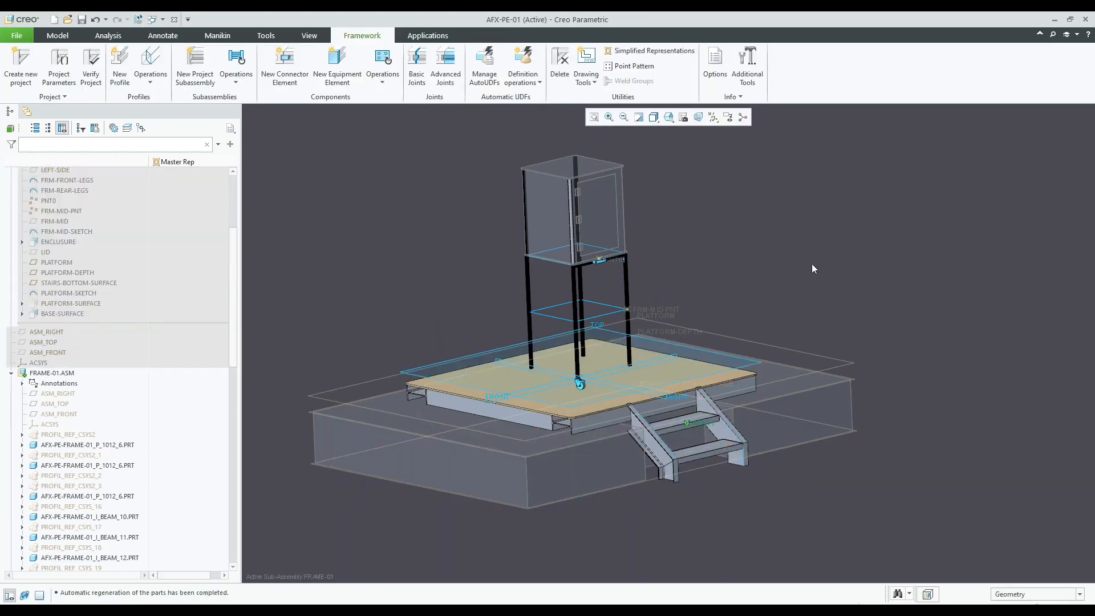
Activate the top-level assembly AFX-PE-01 and set the offset of the STAIRS-BOTTOM-SURFACE datum plane to 48
click(80, 294)
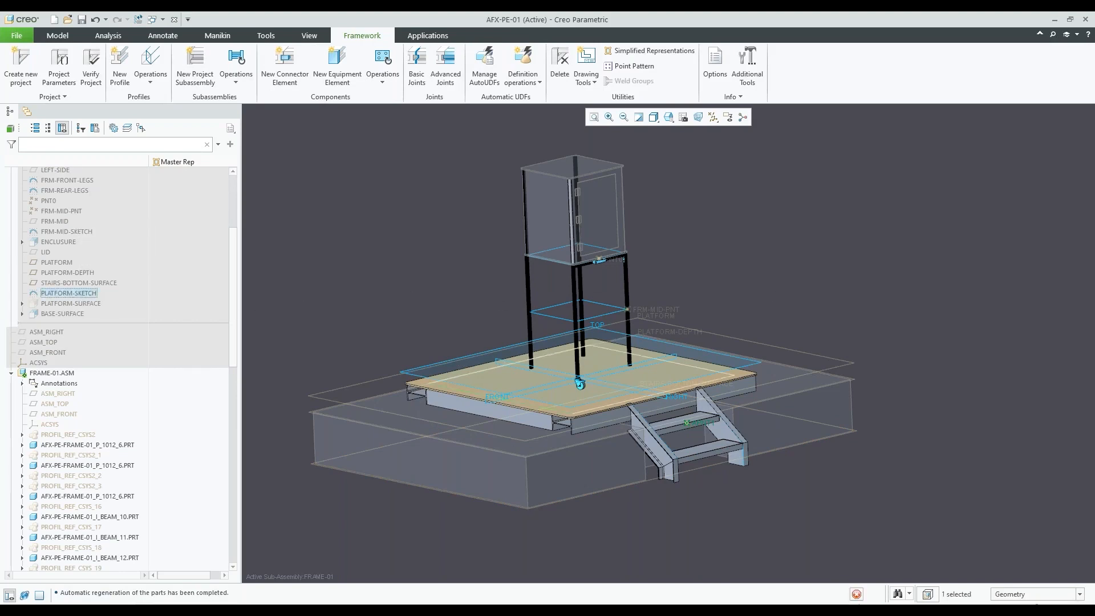
key(ctrl+a)
click(68, 295)
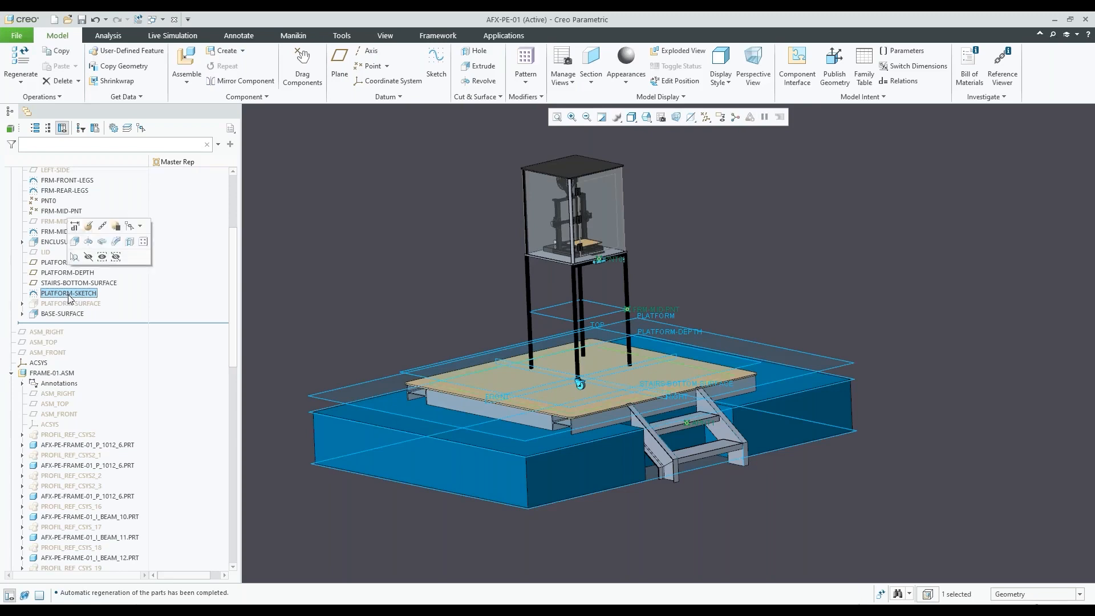
click(75, 283)
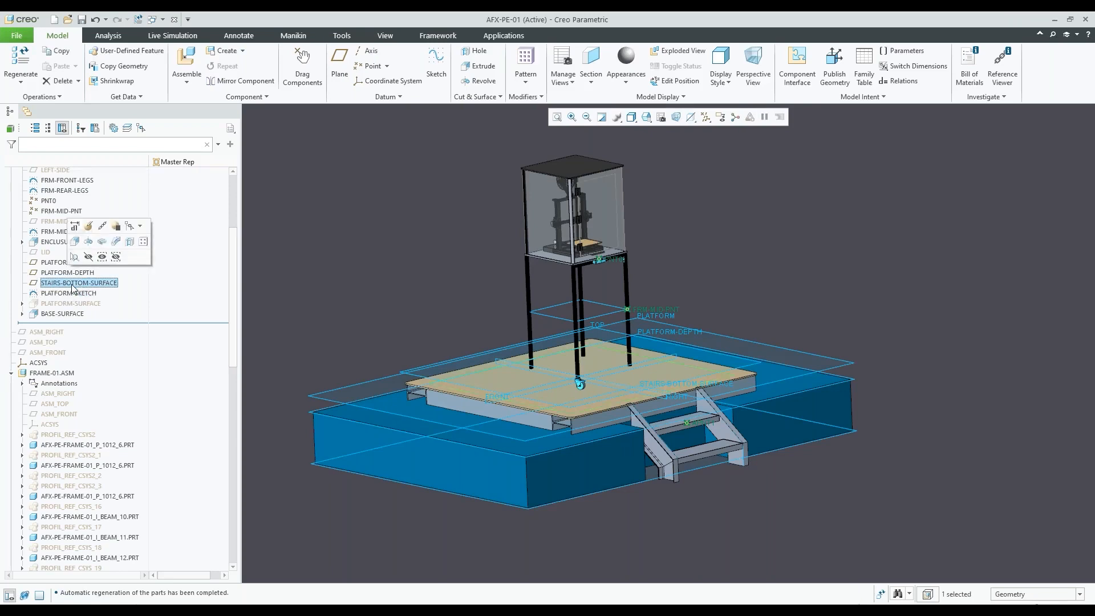
click(77, 217)
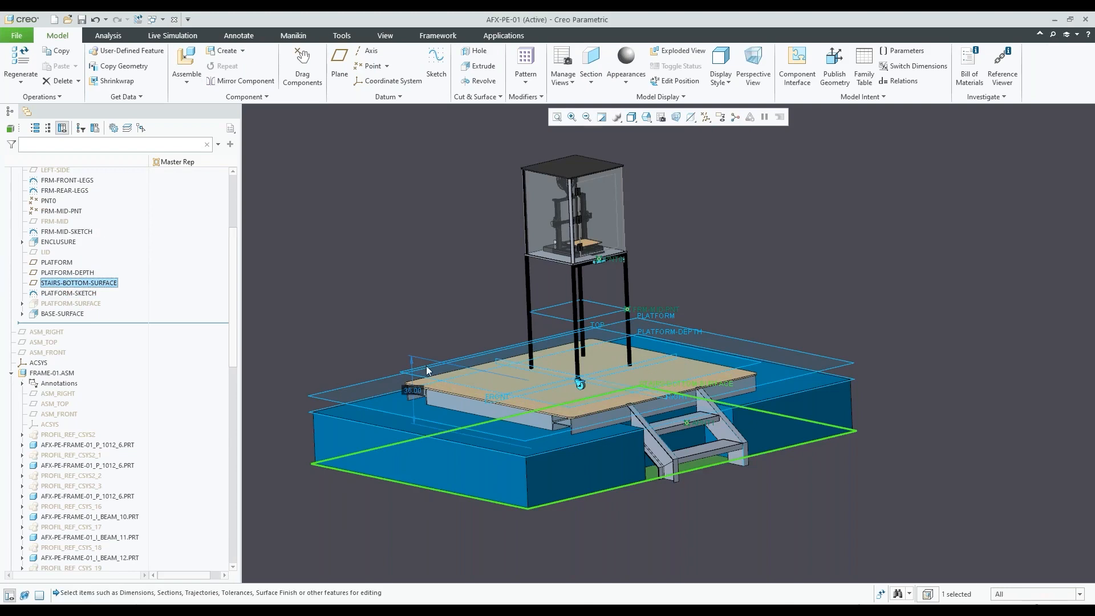
double_click(416, 392)
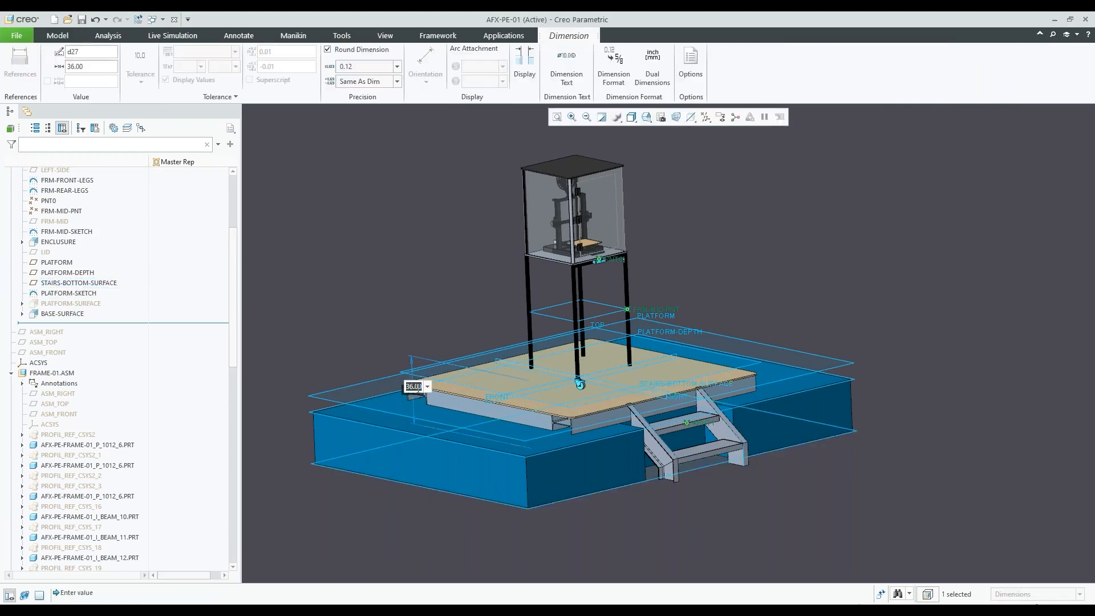
text(48)
key(Return)
click(378, 279)
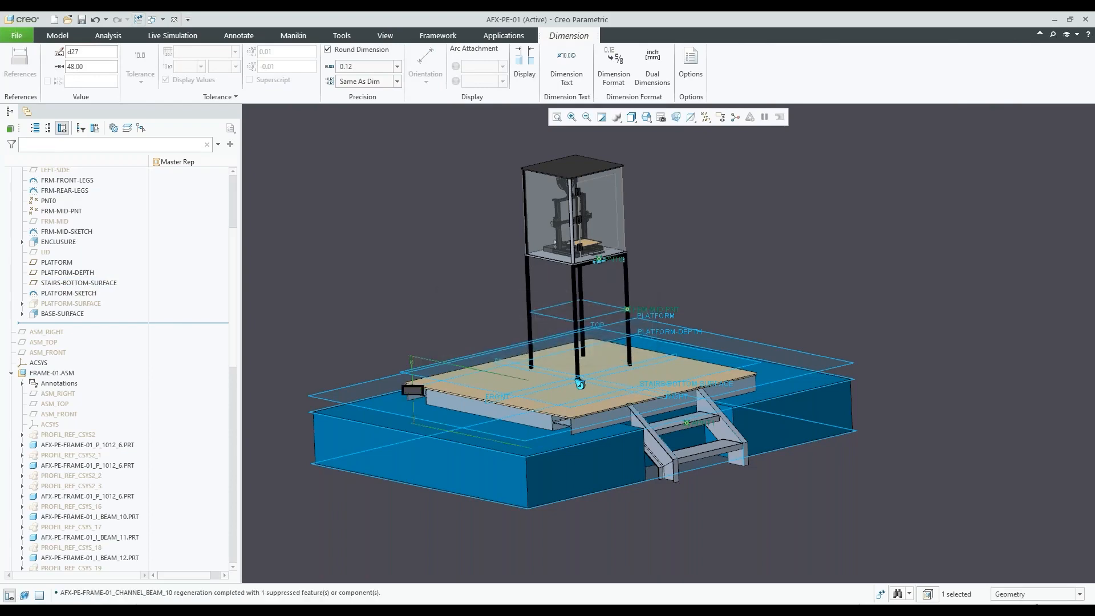
Examine the stairs against the foundation block and the frame, handle and bracket below the enclosure
scroll(703, 391, up, 2)
scroll(738, 457, down, 2)
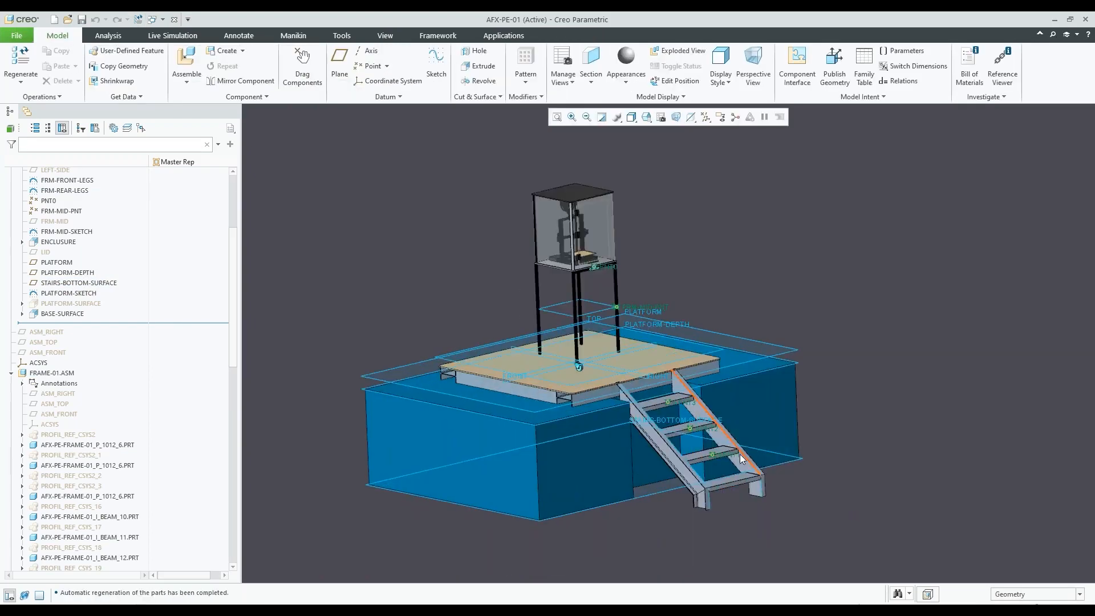
scroll(739, 457, down, 2)
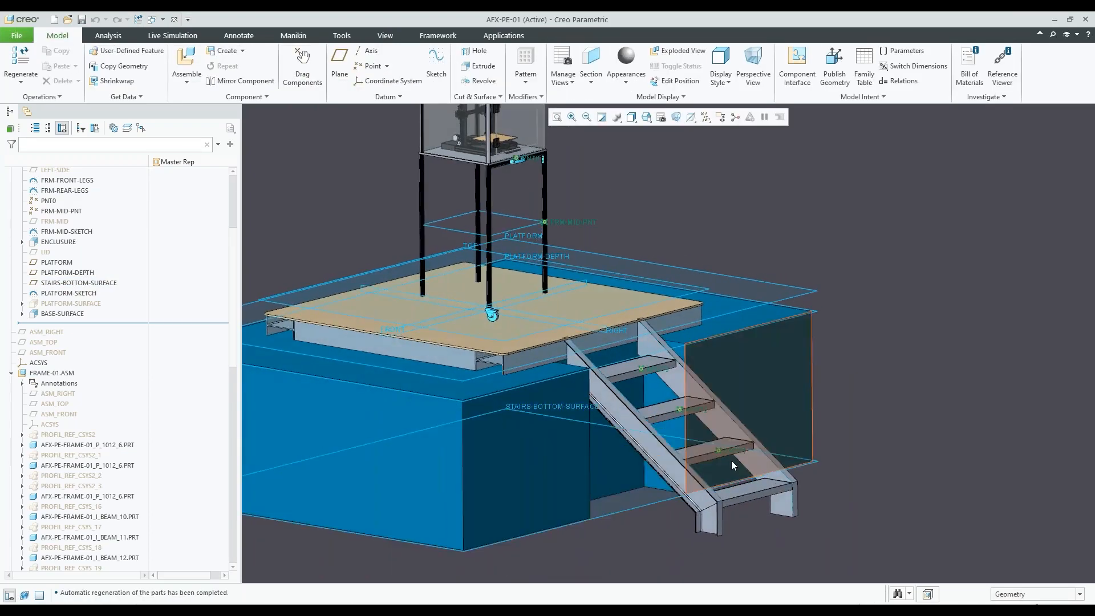
scroll(646, 386, up, 4)
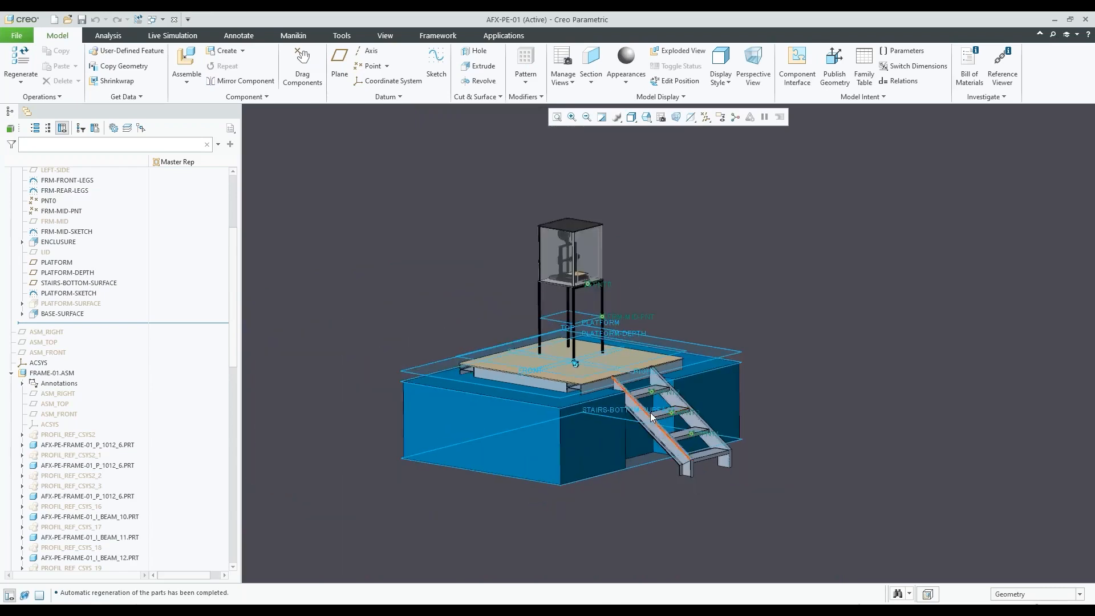
middle_drag(642, 408, 647, 416)
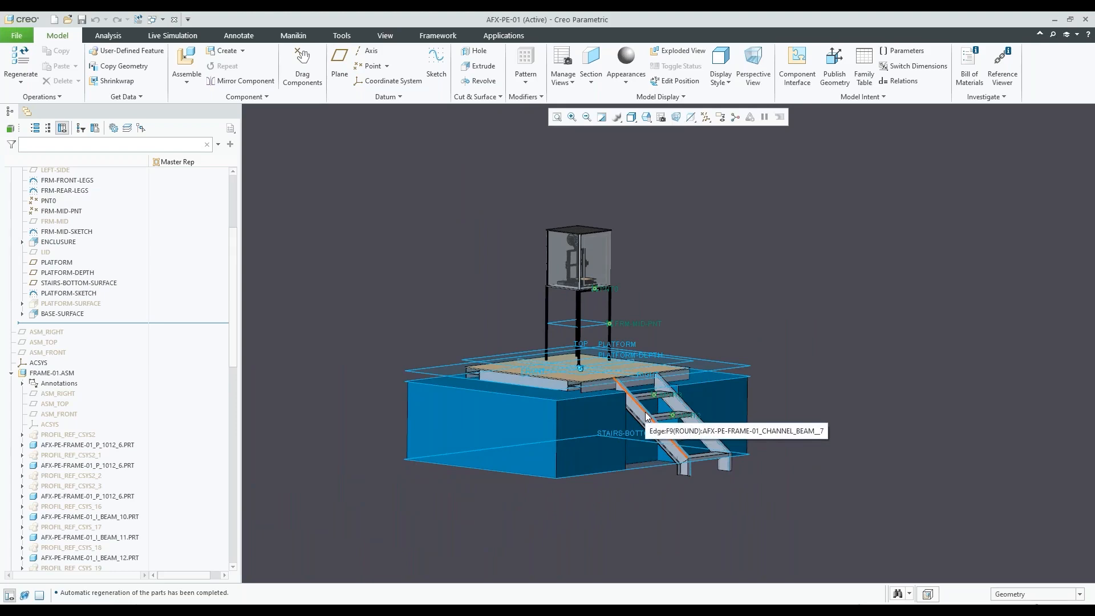
scroll(616, 302, down, 6)
mouse_move(616, 302)
middle_down()
mouse_move(598, 305)
mouse_move(610, 309)
middle_up()
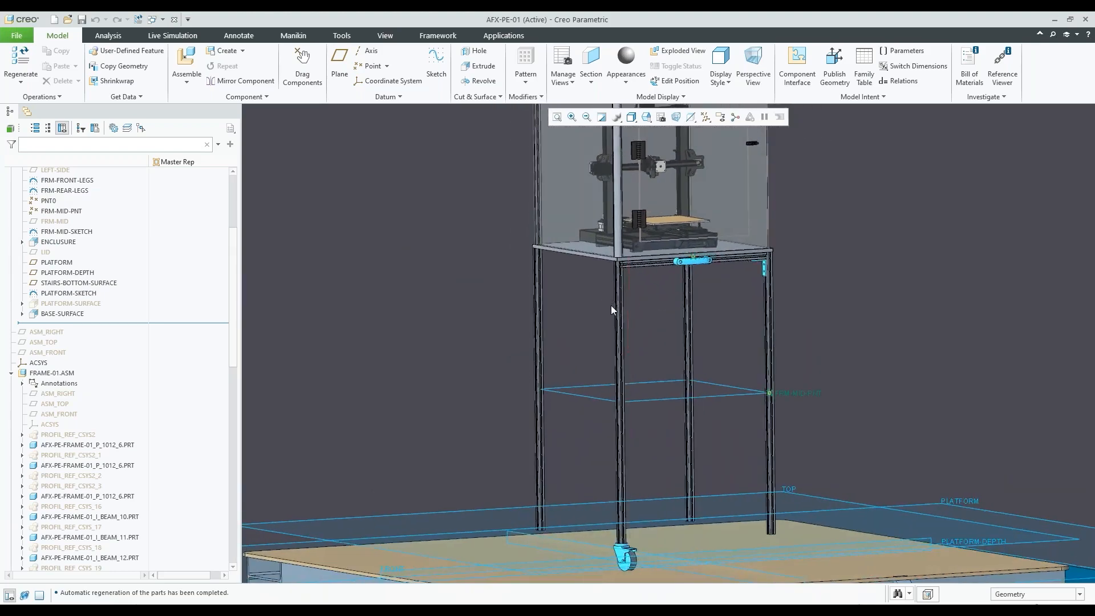
scroll(693, 447, up, 1)
scroll(723, 362, down, 1)
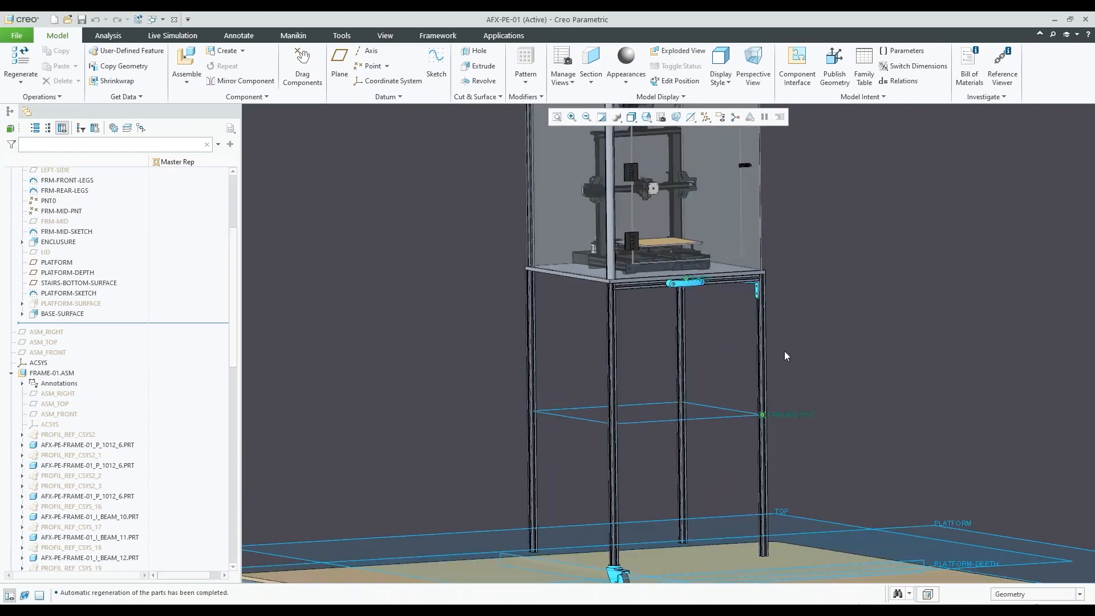
scroll(757, 308, down, 1)
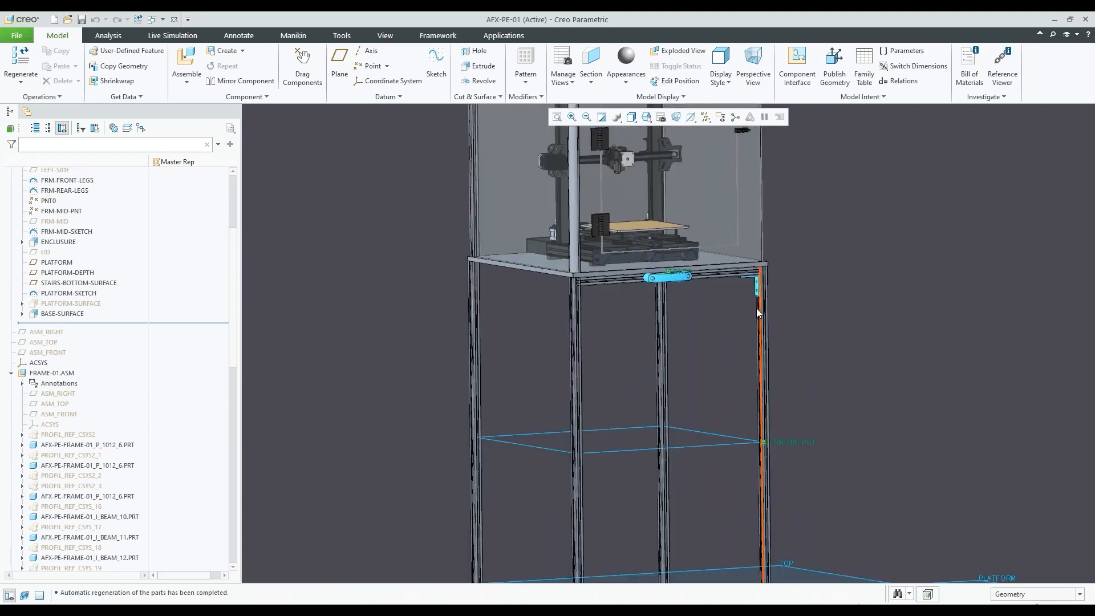
scroll(724, 252, down, 2)
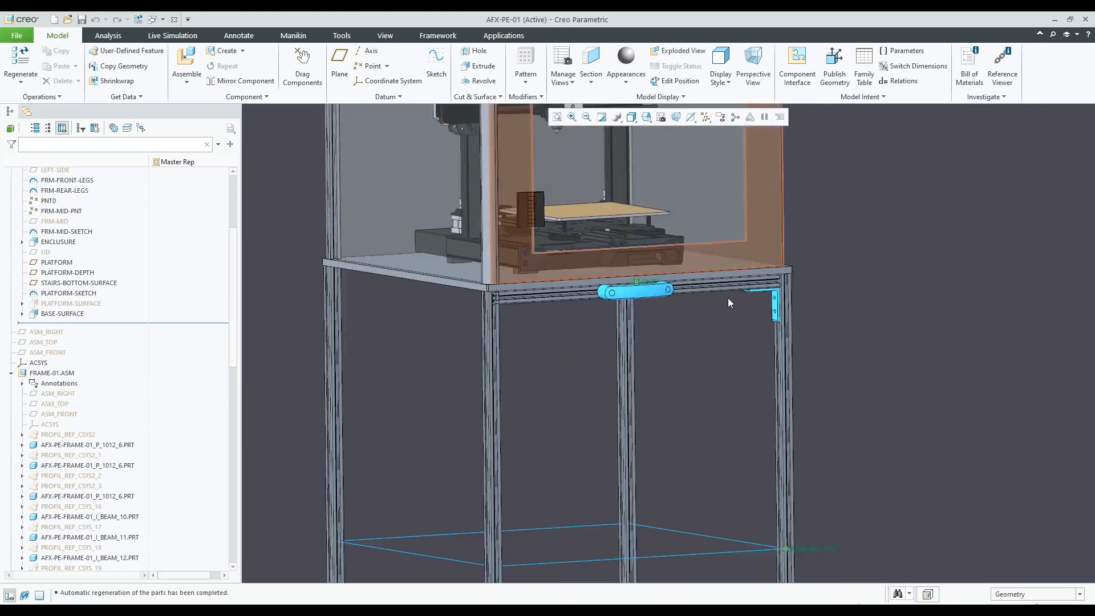
Activate FRAME-01.ASM and begin a new 8020 INCH/10 SERIES p_1010_s profile, positioned between two points
click(56, 374)
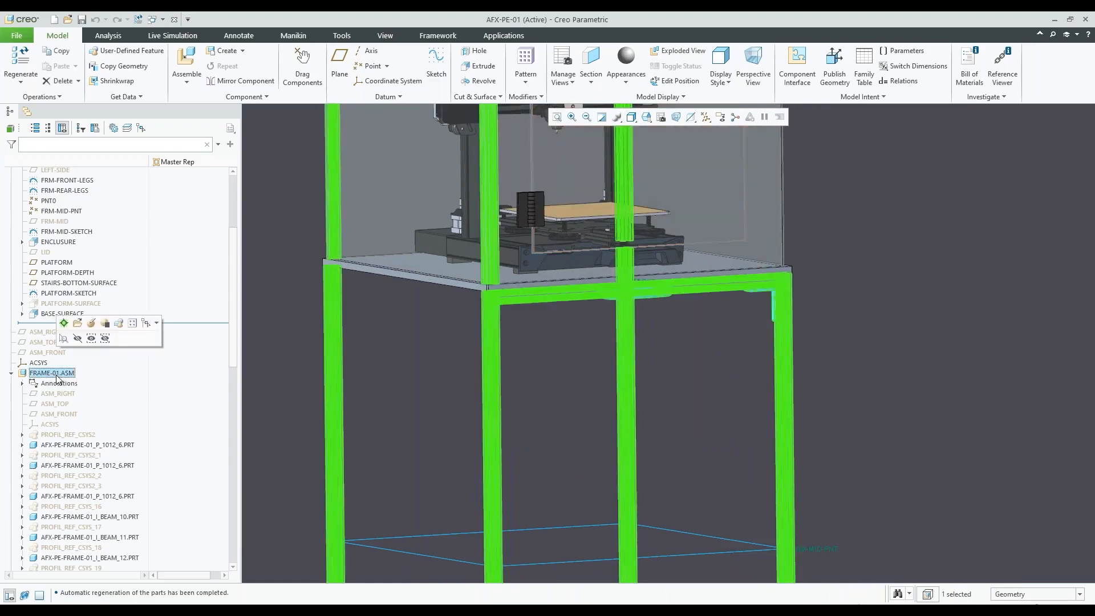
click(73, 330)
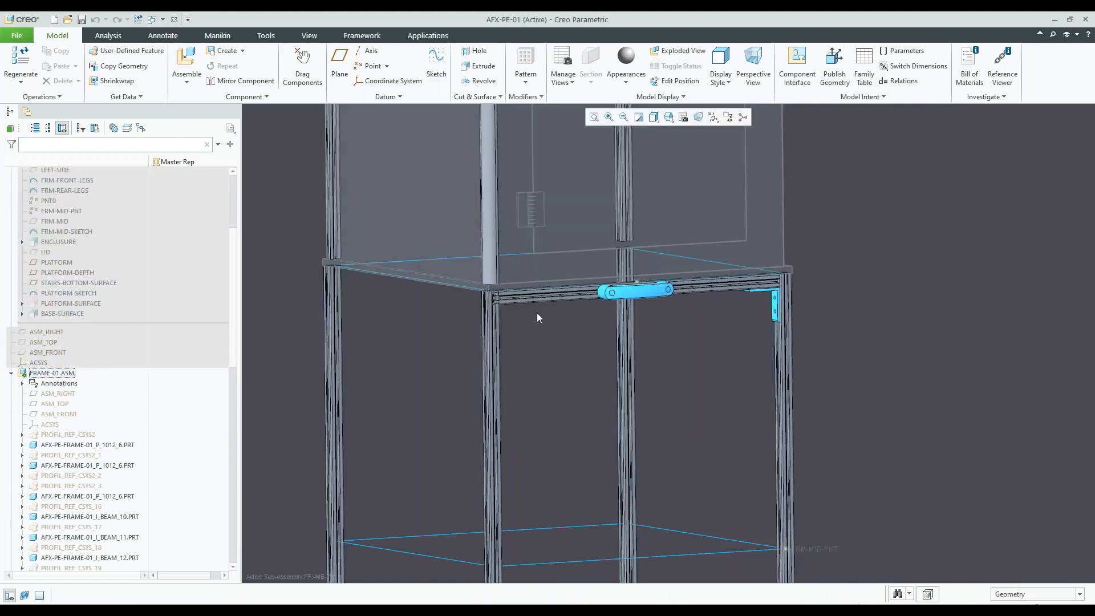
scroll(579, 315, up, 2)
click(361, 35)
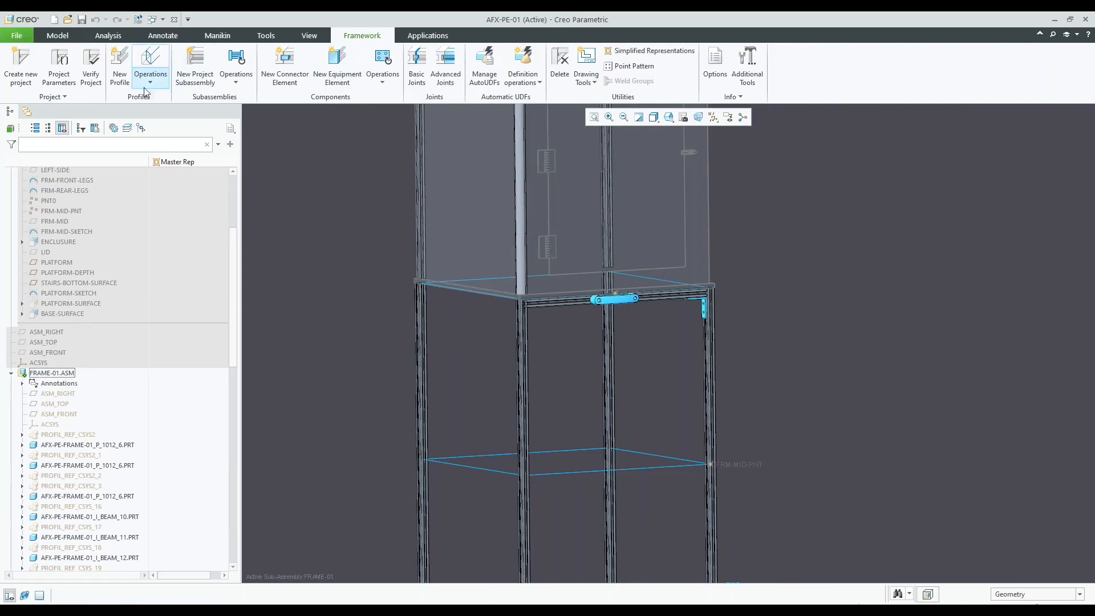
click(122, 76)
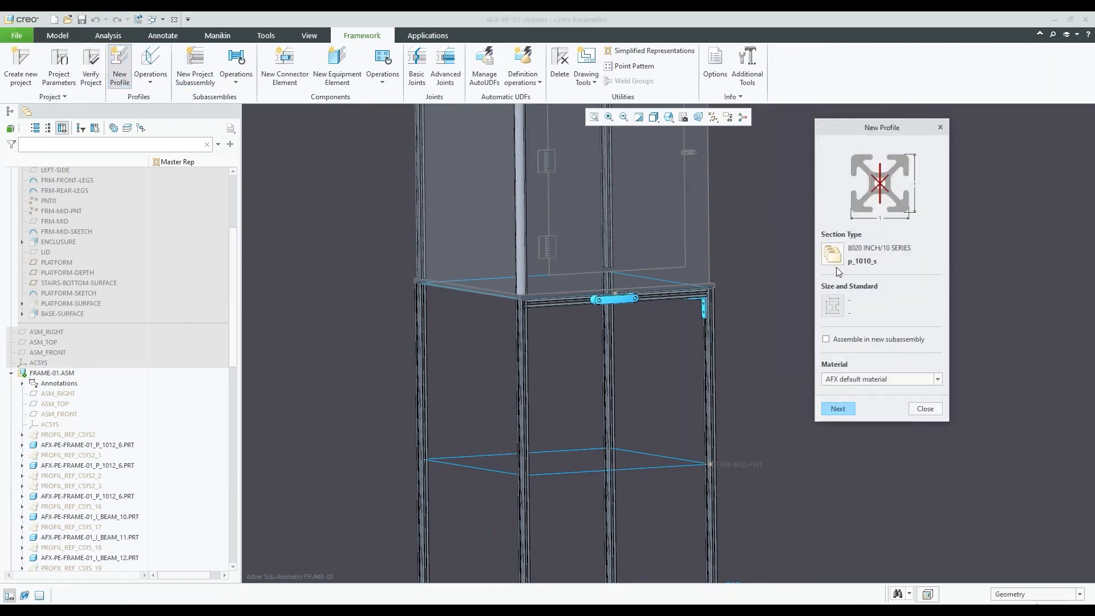
click(846, 405)
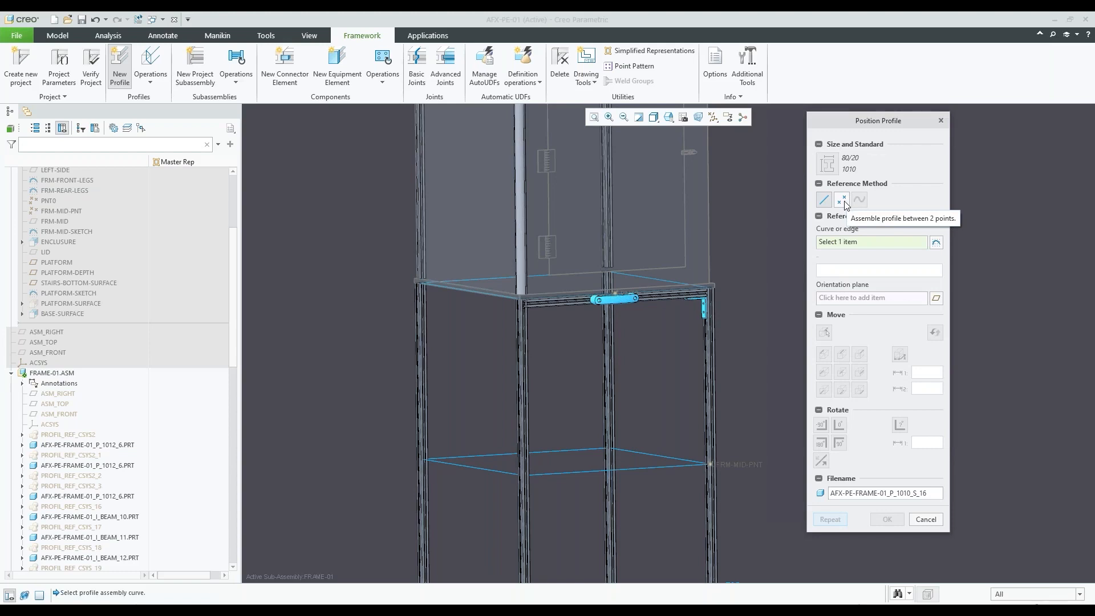
click(842, 199)
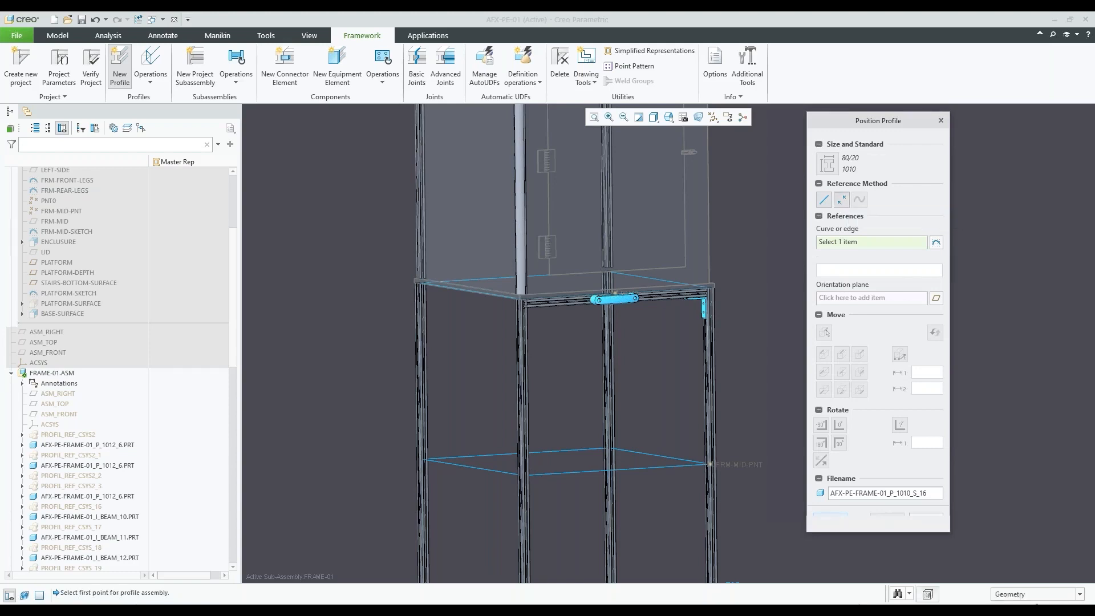
Assign FRM-MID-PNT as the profile's start point and a point on the FRM-TOP-SKETCH curve behind the handle as its end point
scroll(656, 310, up, 2)
scroll(670, 374, down, 2)
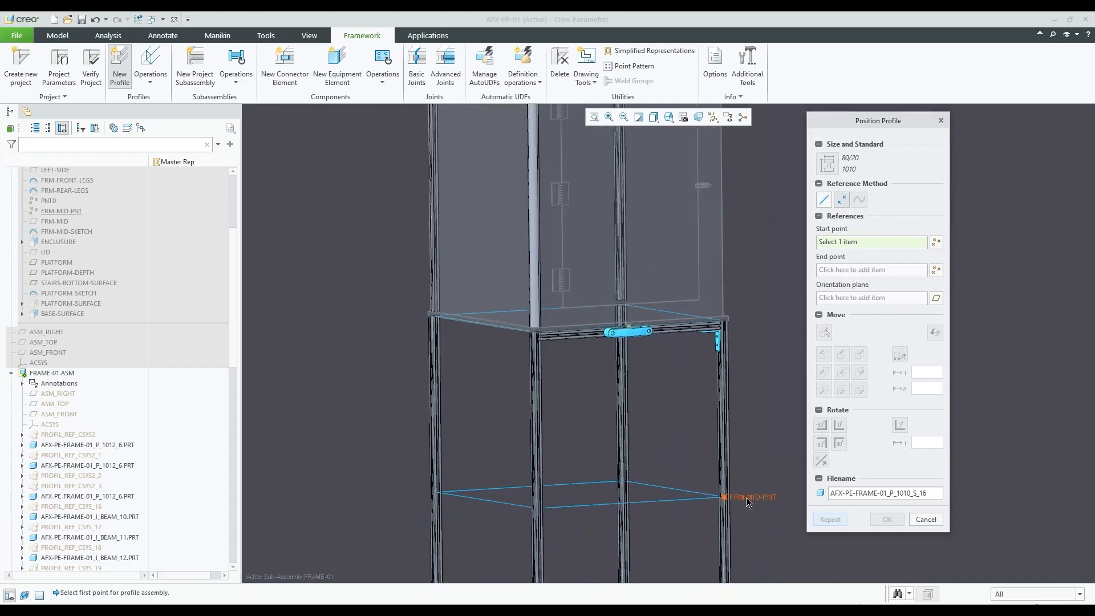
click(724, 497)
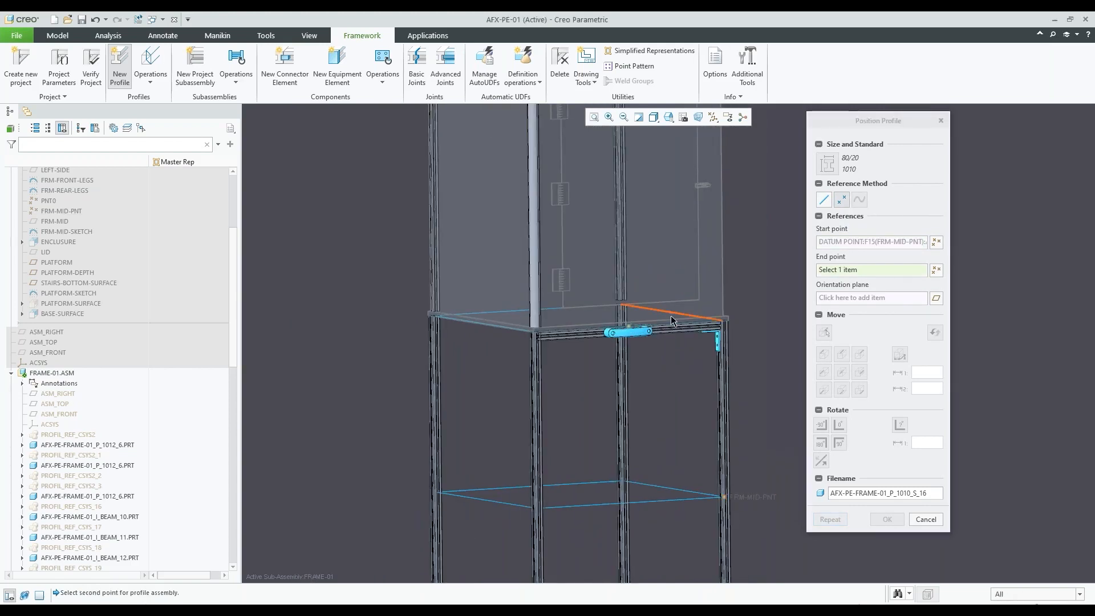
scroll(624, 327, up, 5)
click(622, 327)
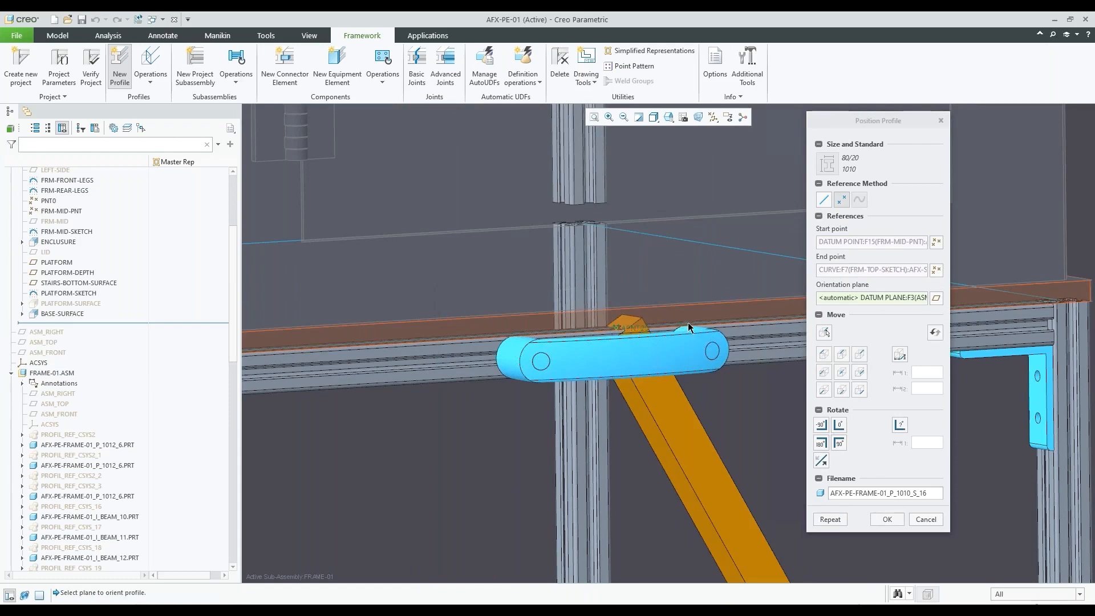
Try to replace the end point reference of the diagonal brace profile
click(867, 270)
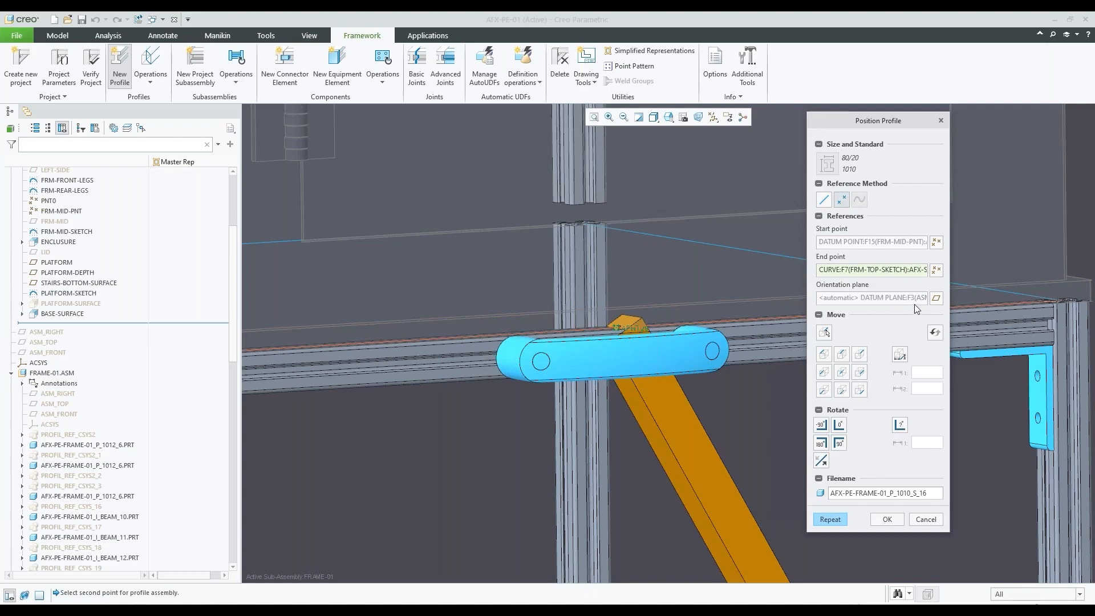
click(935, 270)
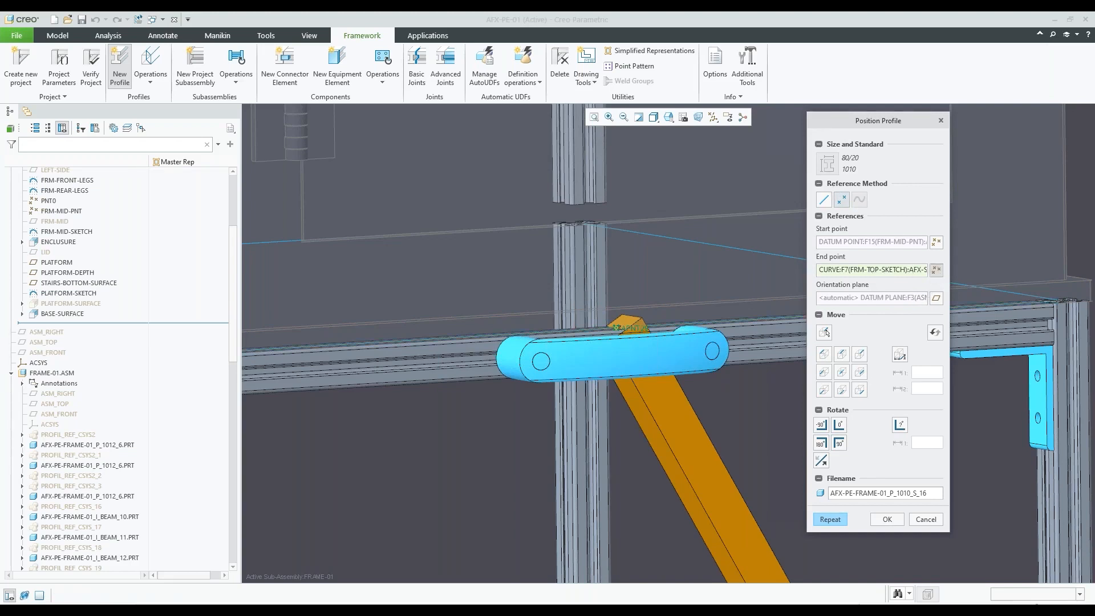
click(1069, 318)
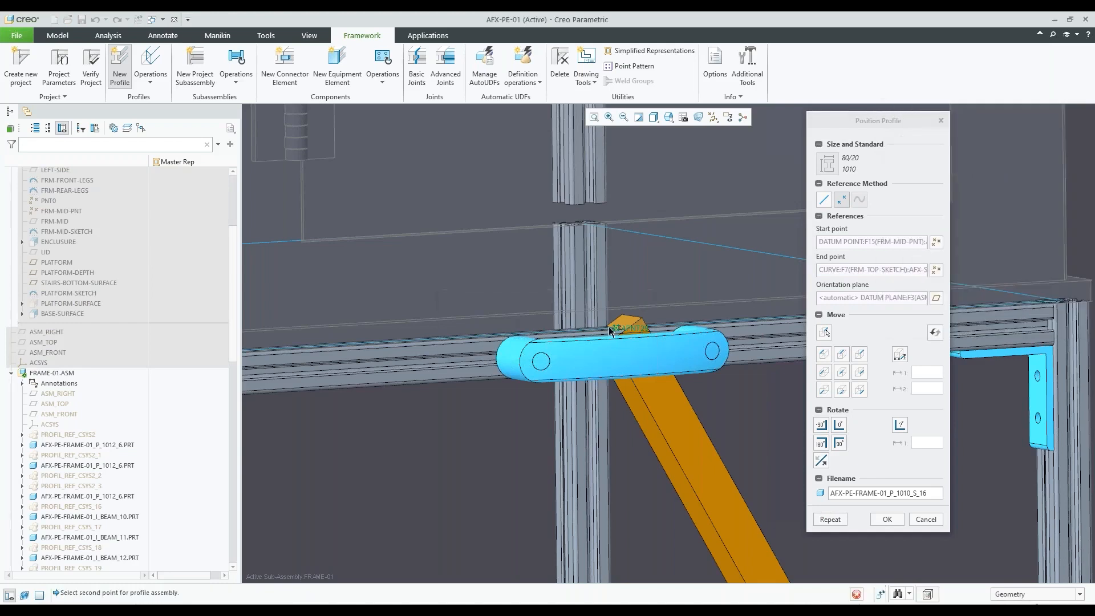
scroll(573, 316, down, 5)
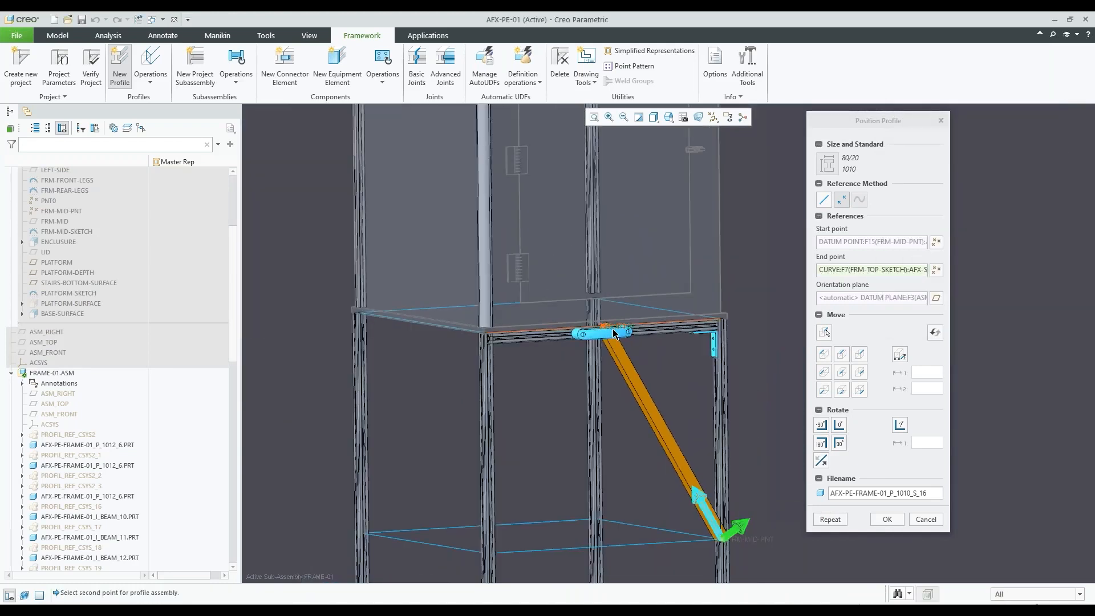
click(885, 271)
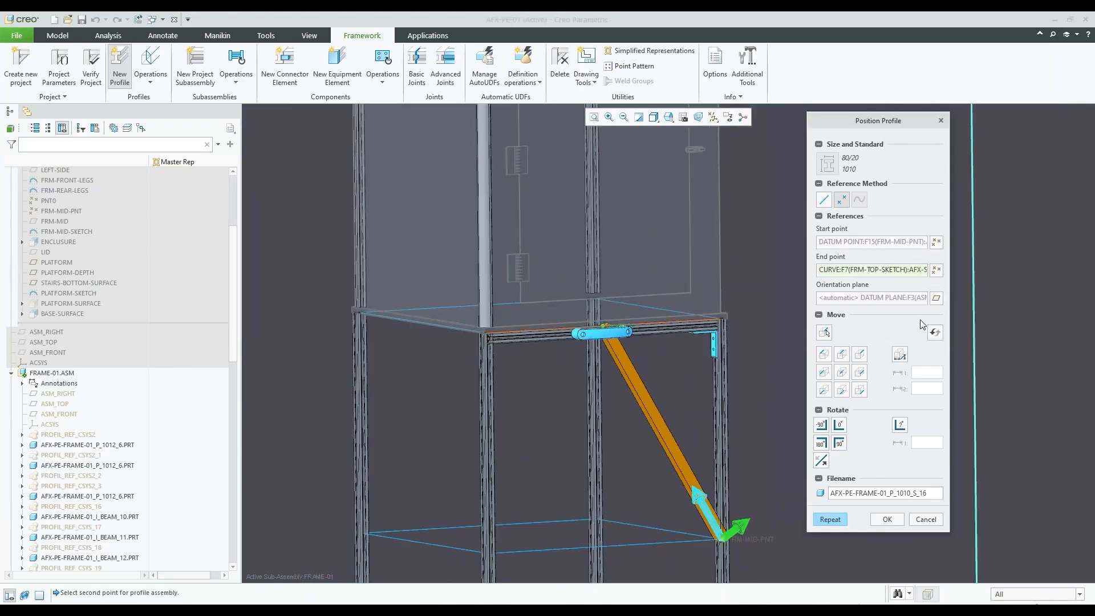
click(934, 332)
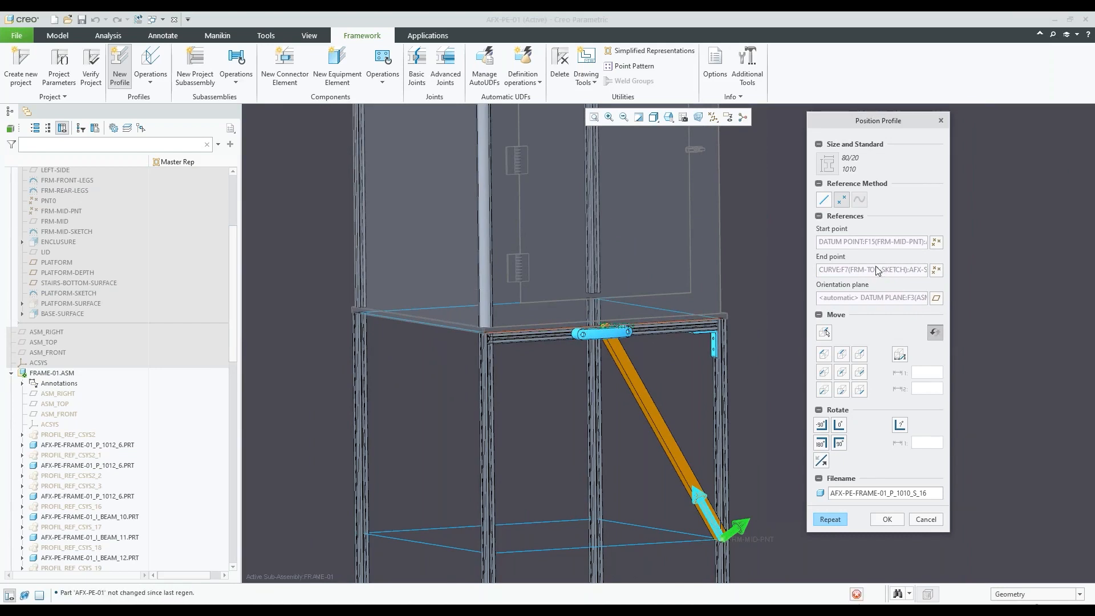
Restart the brace's point references, create the profile from PNT0 behind the handle to FRM-MID-PNT, and finish profile creation
click(841, 200)
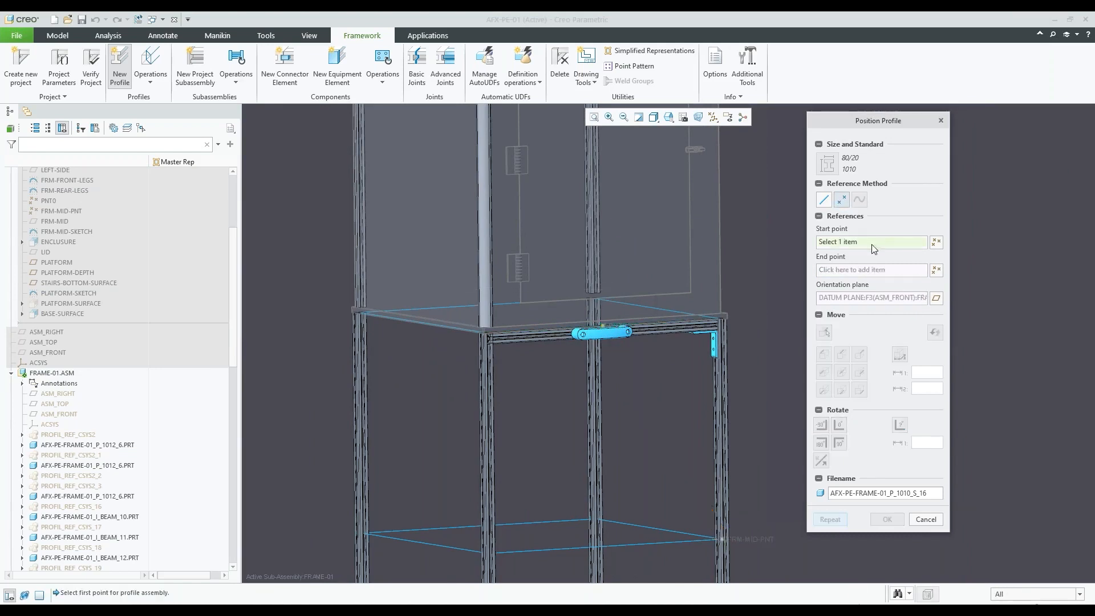
scroll(606, 323, up, 5)
click(603, 318)
scroll(555, 291, down, 4)
scroll(556, 294, down, 2)
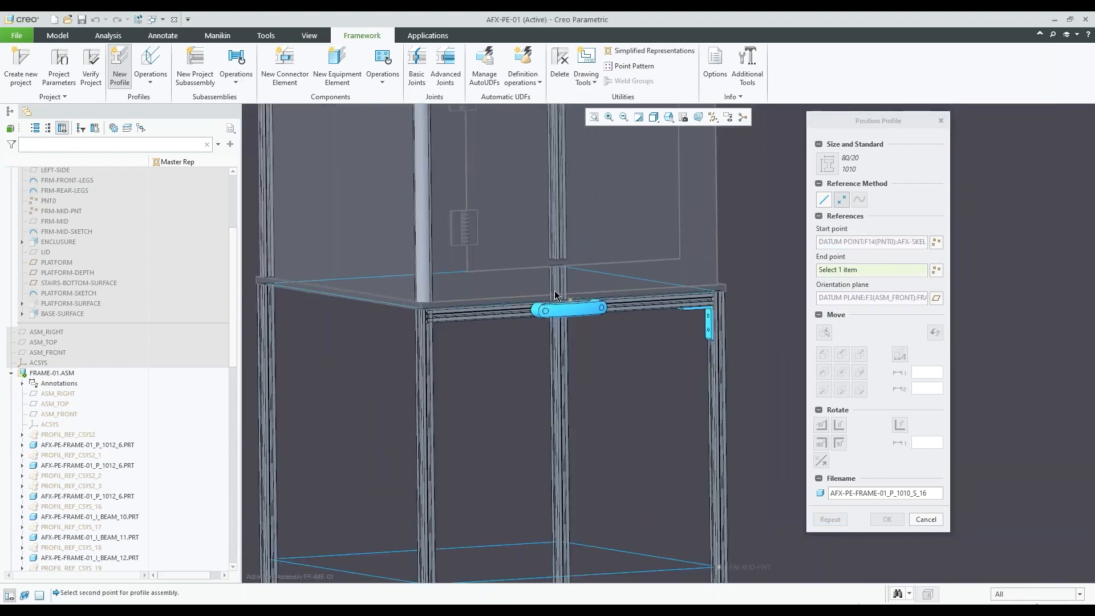
scroll(737, 549, down, 3)
click(688, 468)
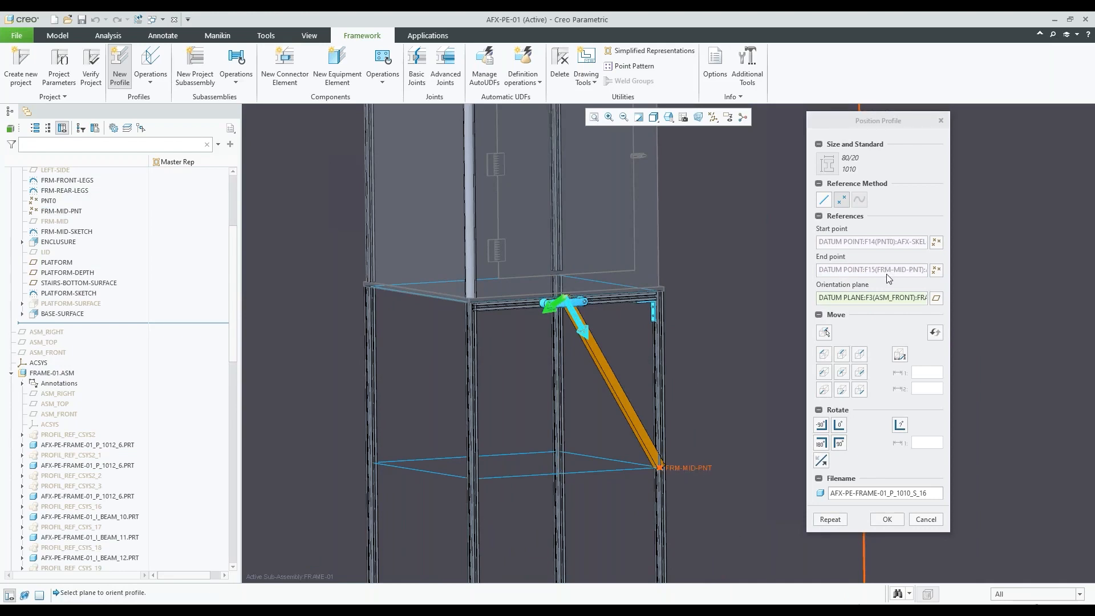
scroll(598, 298, up, 3)
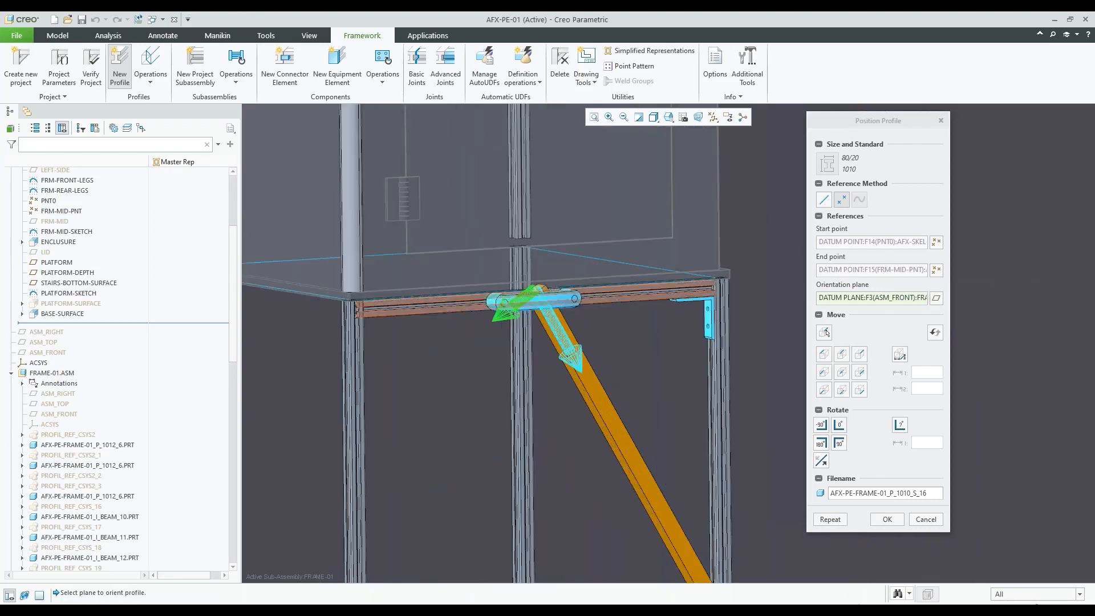
middle_drag(598, 297, 557, 300)
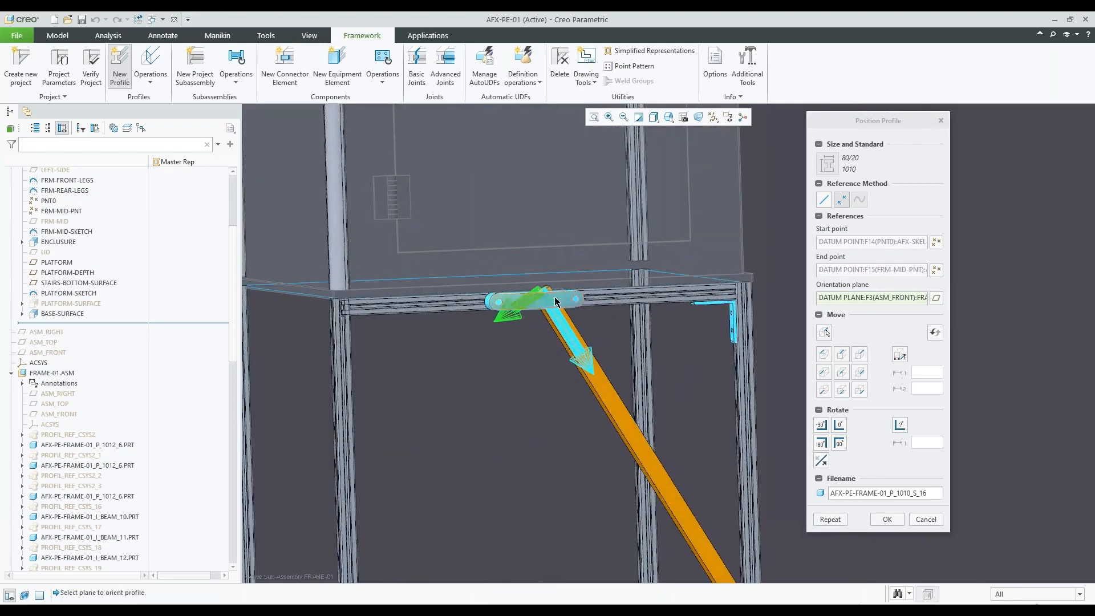
click(887, 520)
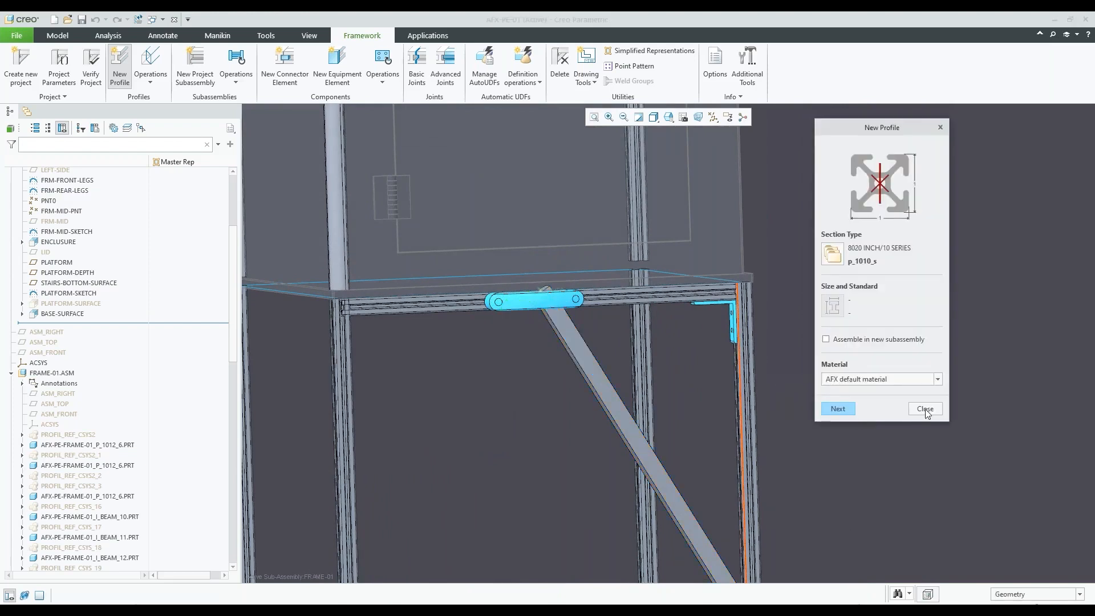
click(924, 409)
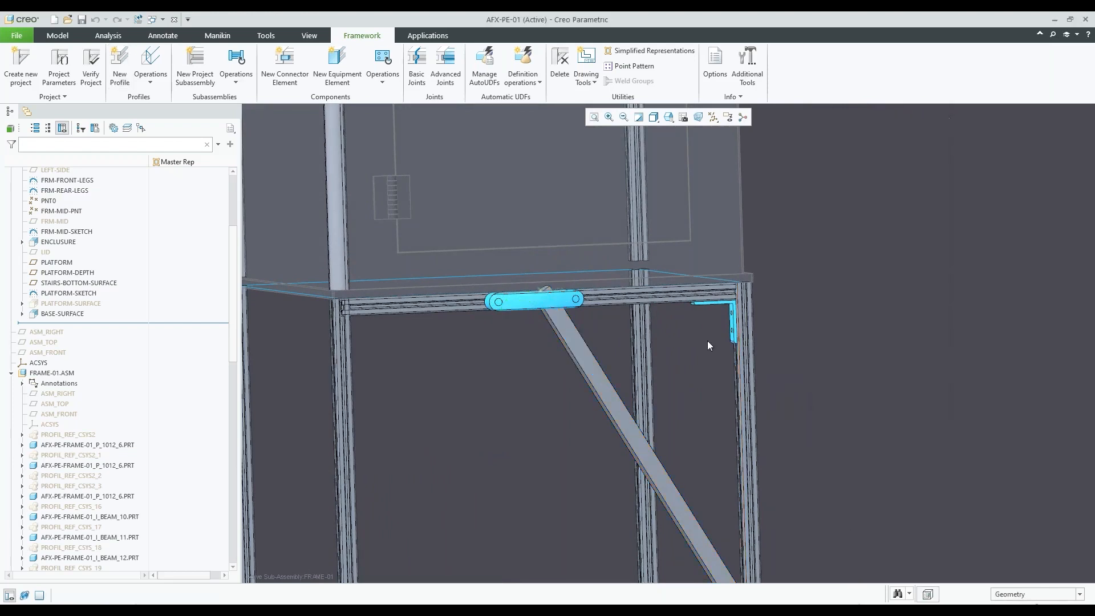
Apply an Advanced Joints planar trim to the brace's upper end, using the underside of the top rail as the trim plane
scroll(546, 283, up, 2)
scroll(547, 296, up, 1)
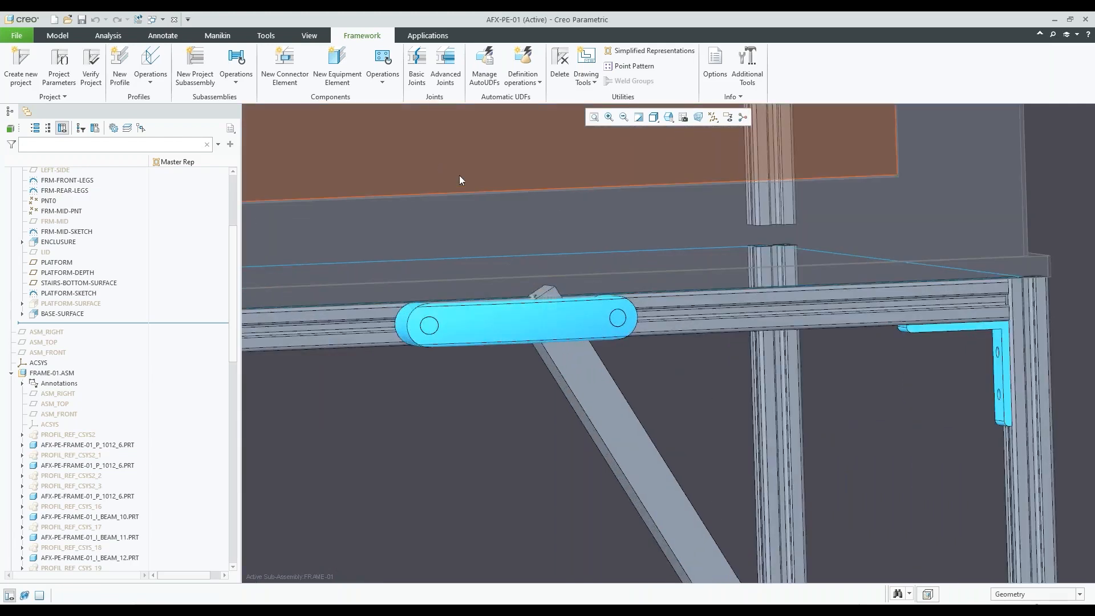
middle_drag(725, 277, 723, 272)
click(457, 84)
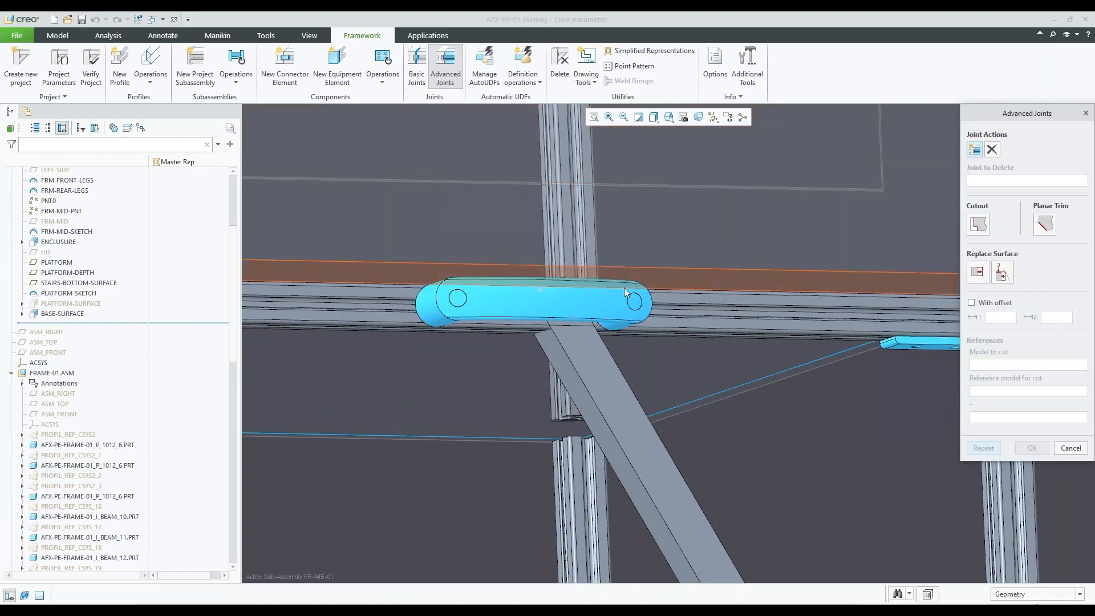
mouse_move(570, 320)
middle_down()
mouse_move(552, 313)
mouse_move(554, 323)
mouse_move(572, 307)
middle_up()
click(1044, 224)
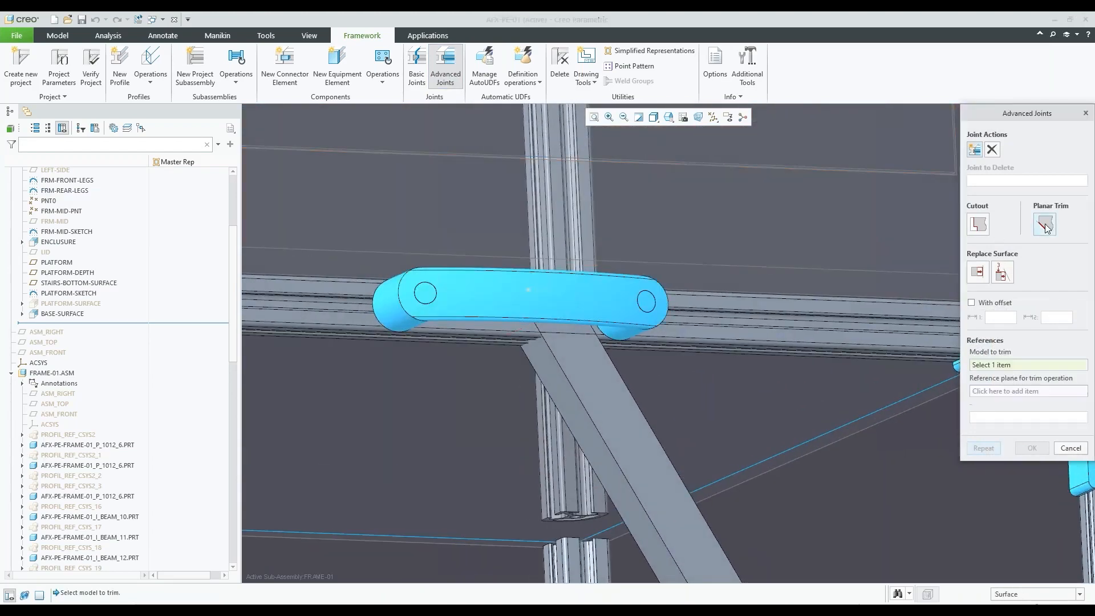
click(534, 357)
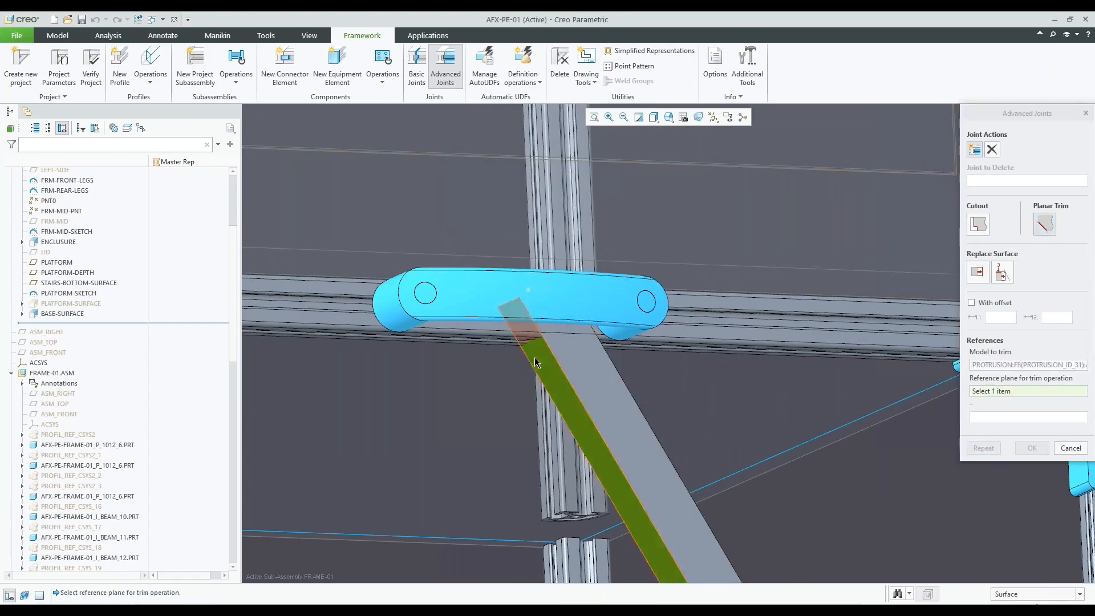
scroll(508, 348, down, 5)
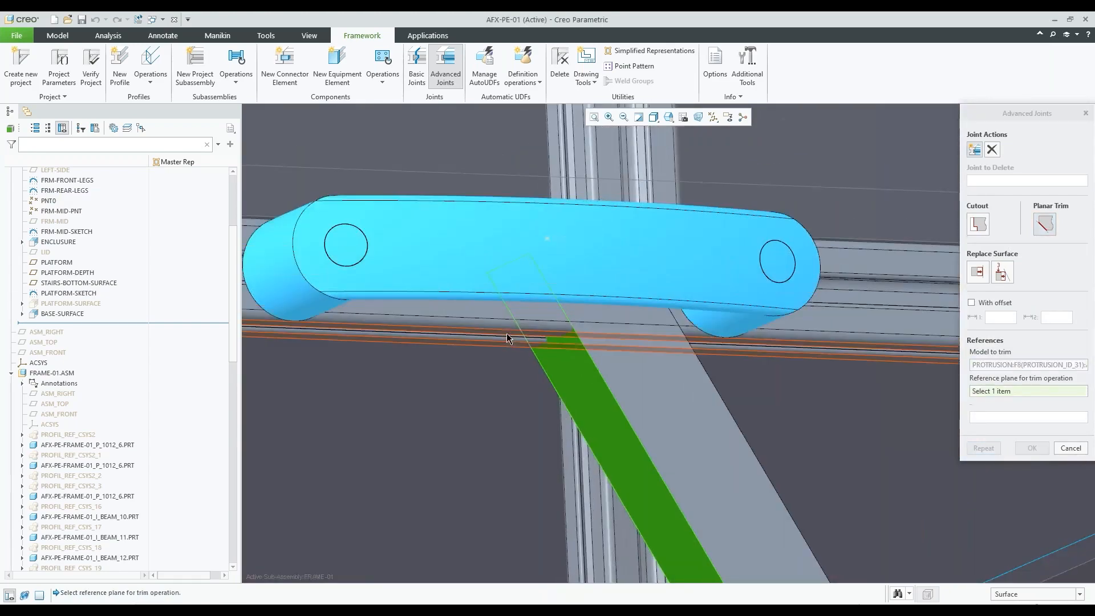
click(507, 335)
scroll(541, 342, up, 5)
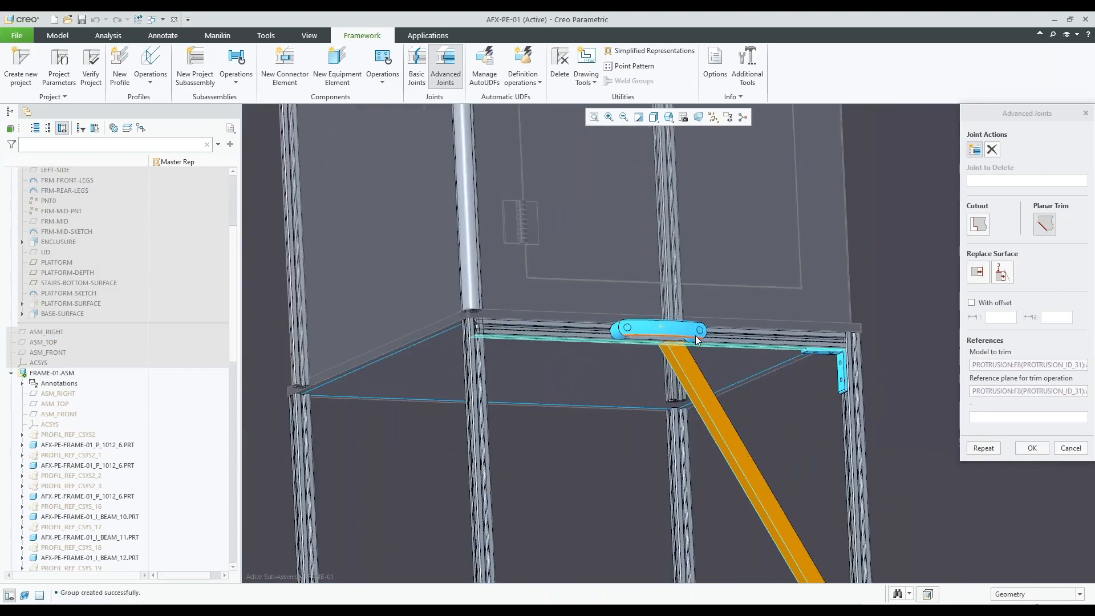
Repeat the planar trim on the brace's lower end against the adjoining frame leg's face and finish the joints
scroll(696, 335, up, 4)
scroll(786, 507, down, 2)
scroll(792, 513, down, 2)
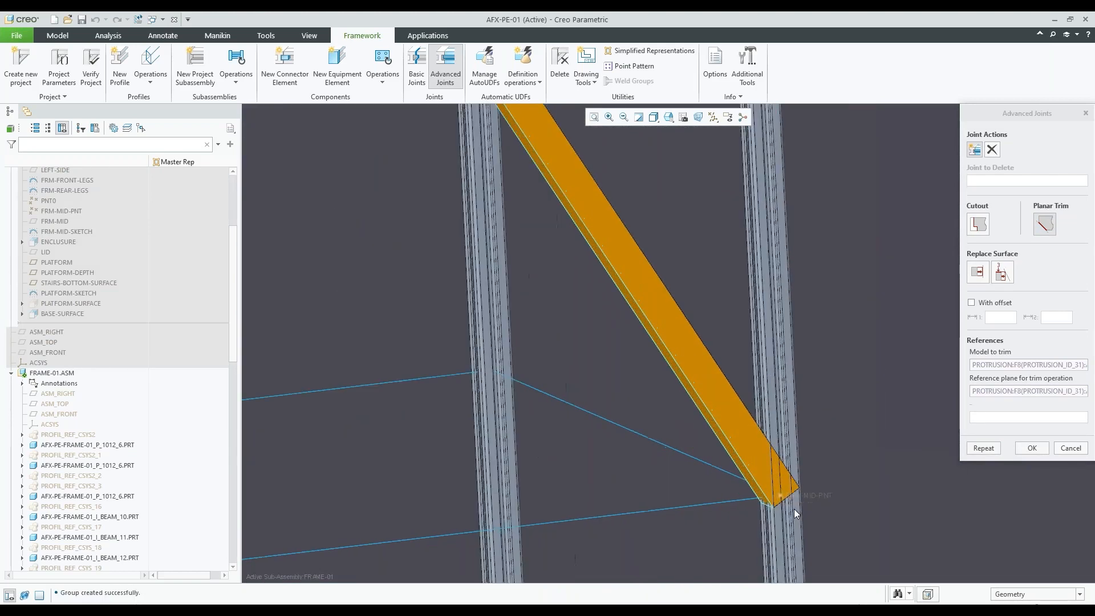
click(983, 448)
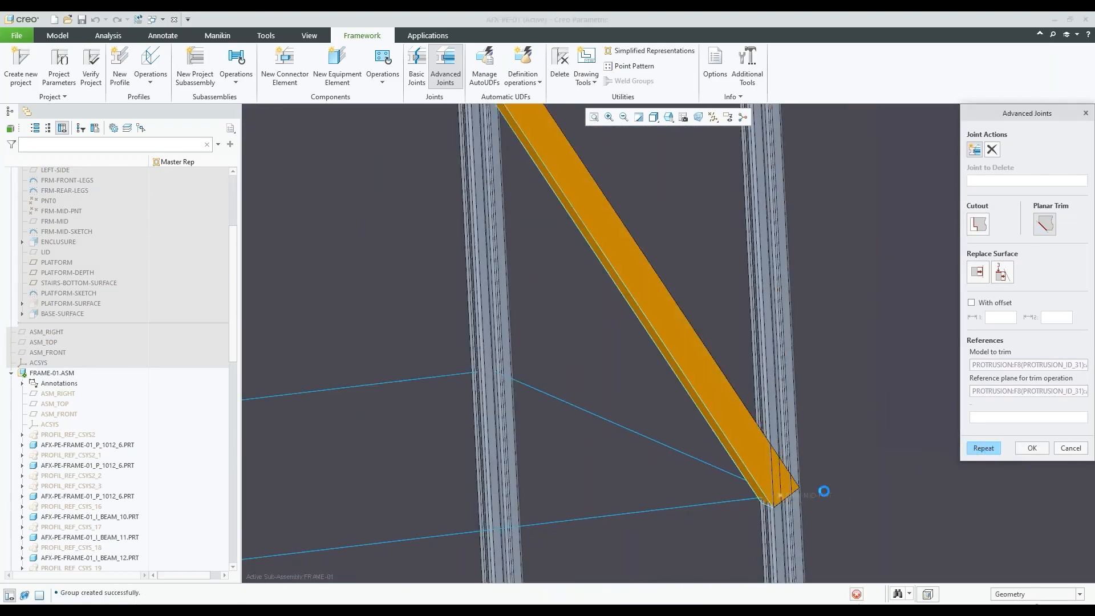
scroll(775, 427, down, 2)
scroll(764, 422, down, 1)
click(733, 402)
middle_drag(734, 403, 732, 464)
scroll(745, 411, down, 1)
click(747, 411)
scroll(704, 416, up, 5)
scroll(733, 469, up, 4)
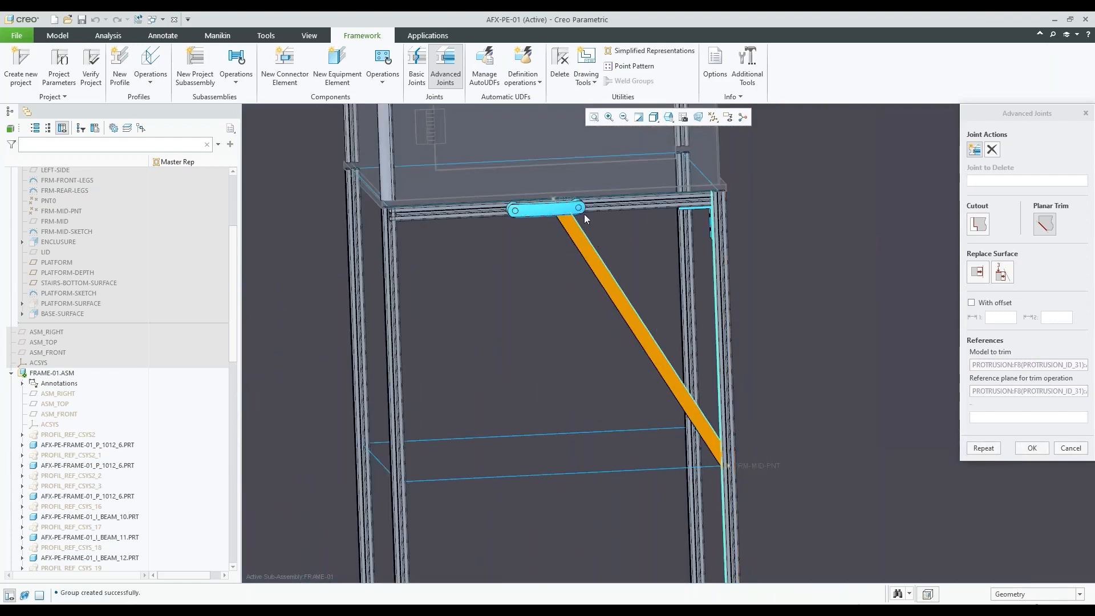
click(1032, 448)
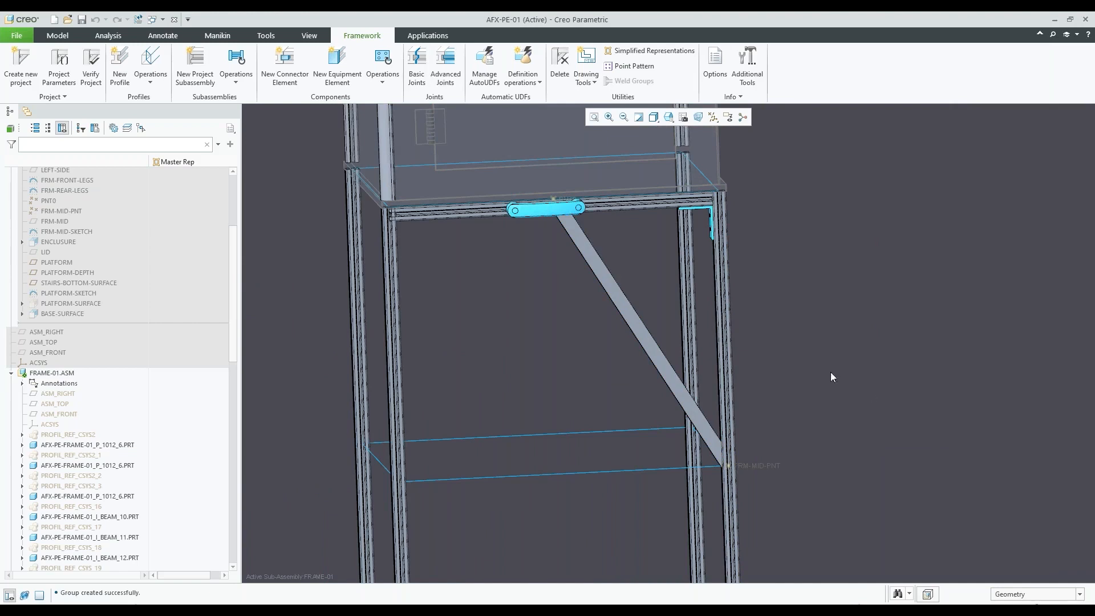
Switch to the other Creo window with the completed AFX-PE-01 assembly and examine the printer enclosure, platform and stairs
scroll(830, 372, up, 3)
scroll(367, 240, up, 4)
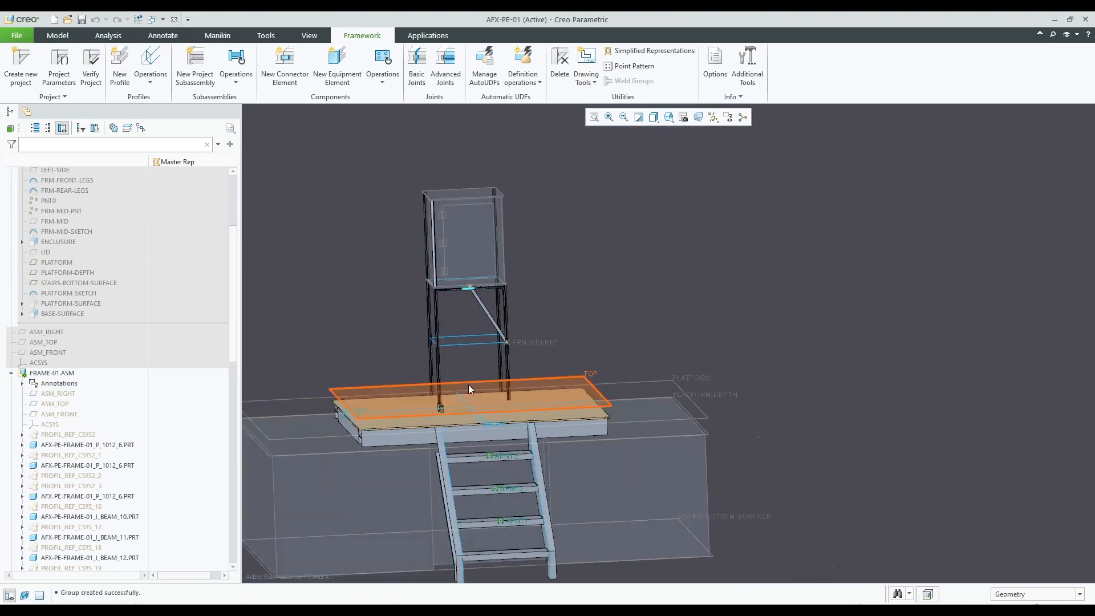
click(157, 21)
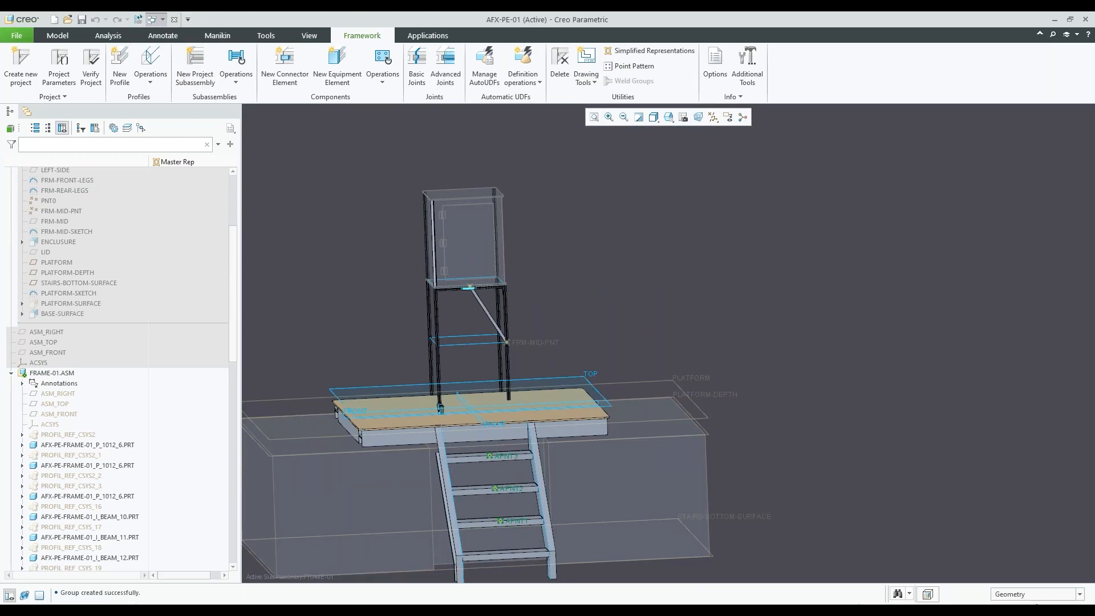
click(449, 564)
scroll(547, 407, up, 2)
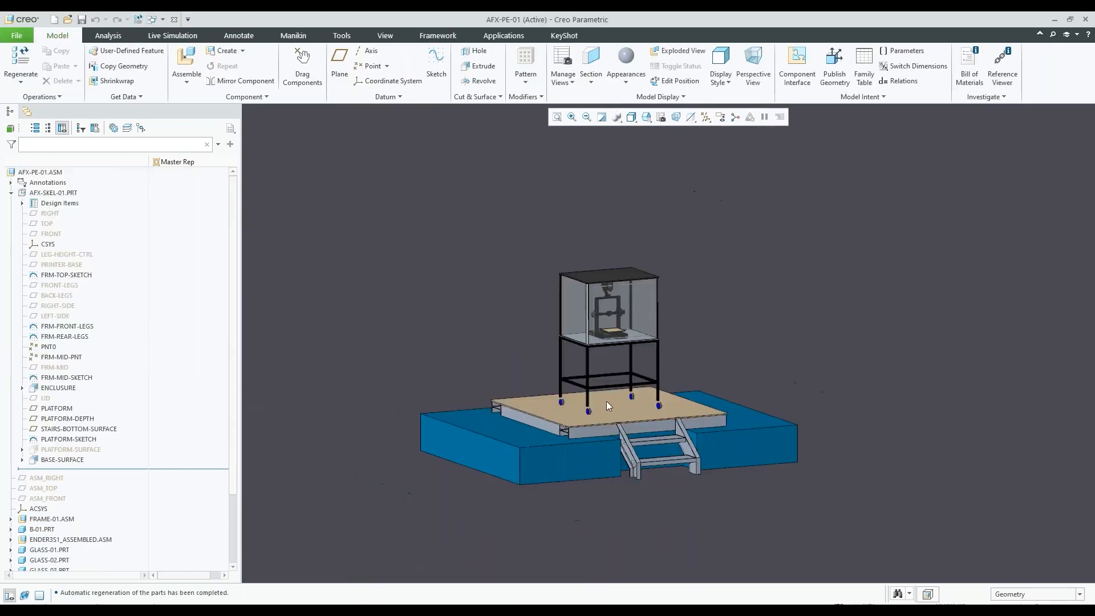
scroll(647, 356, down, 2)
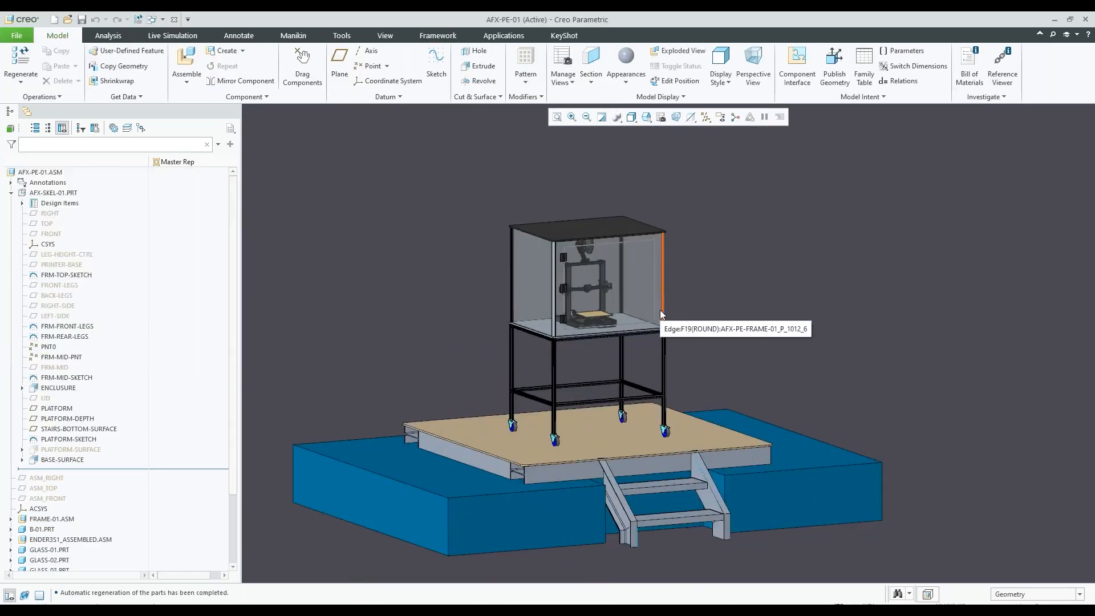
scroll(662, 314, up, 2)
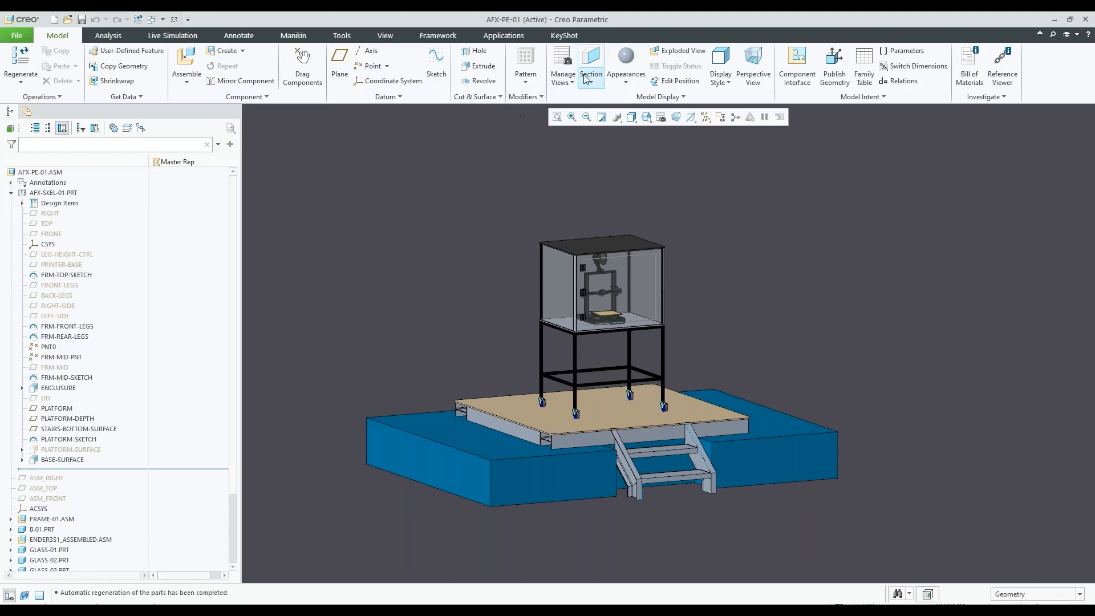
Show Creo's KeyShot render commands for the assembly and switch to KeyShot to view the PFE-02.bip rendering
click(567, 37)
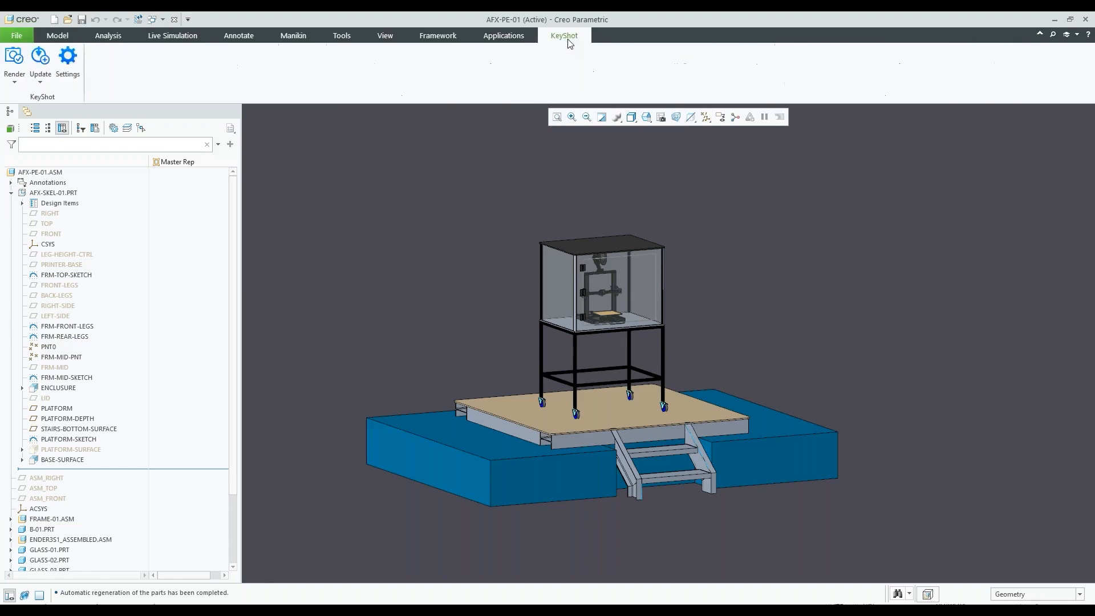
scroll(599, 337, down, 2)
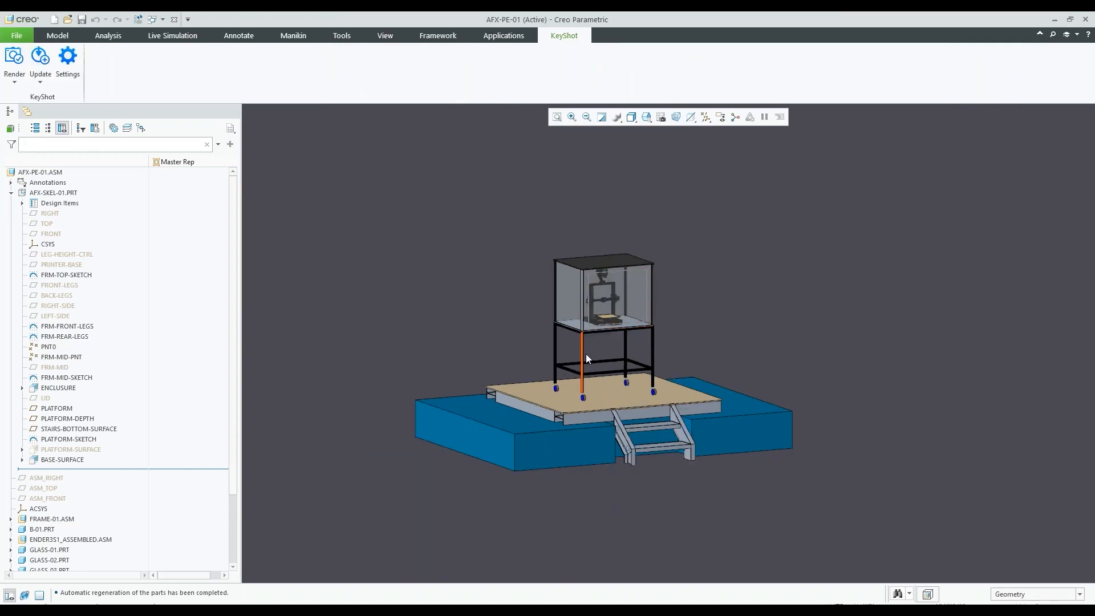
scroll(606, 417, up, 1)
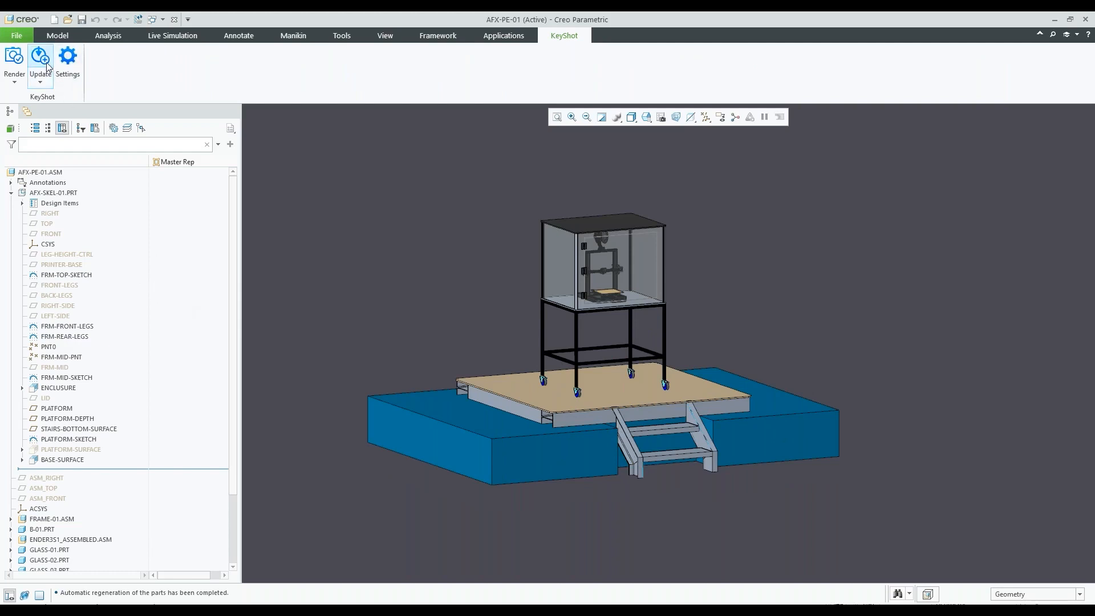
scroll(635, 337, down, 1)
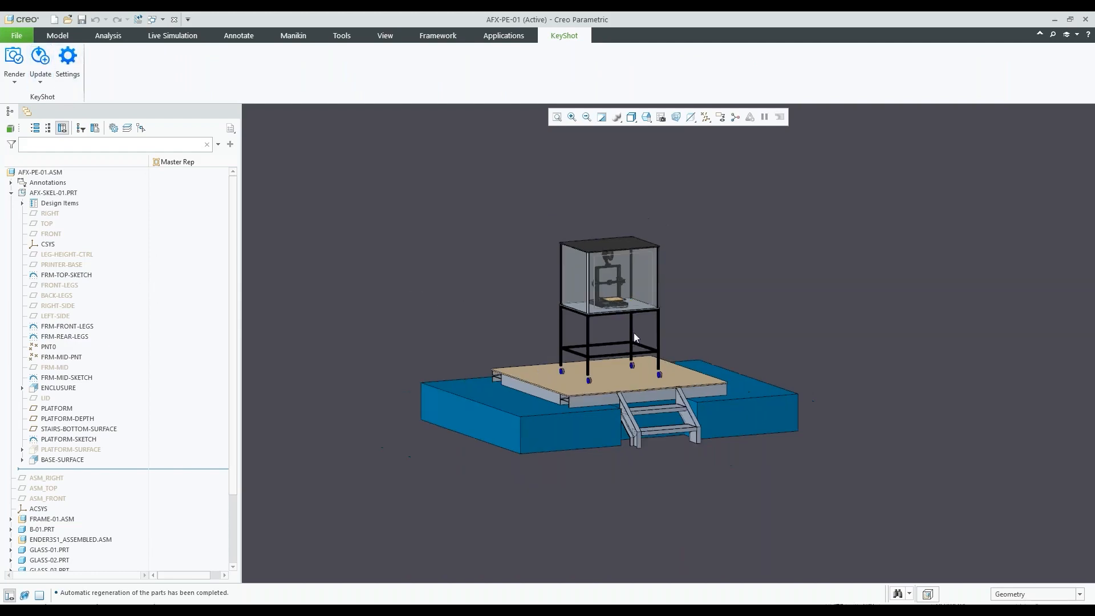
mouse_move(609, 610)
click(609, 565)
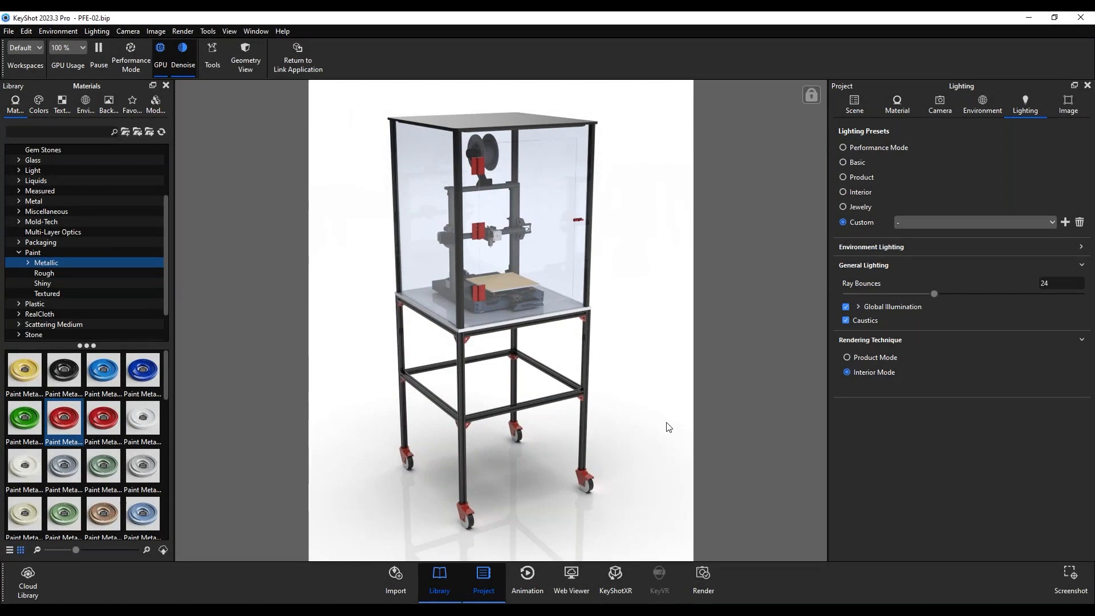
Return to the completed AFX-PE-01 assembly in Creo and switch to the AFX-Webinar.pptx slide show in PowerPoint
click(488, 612)
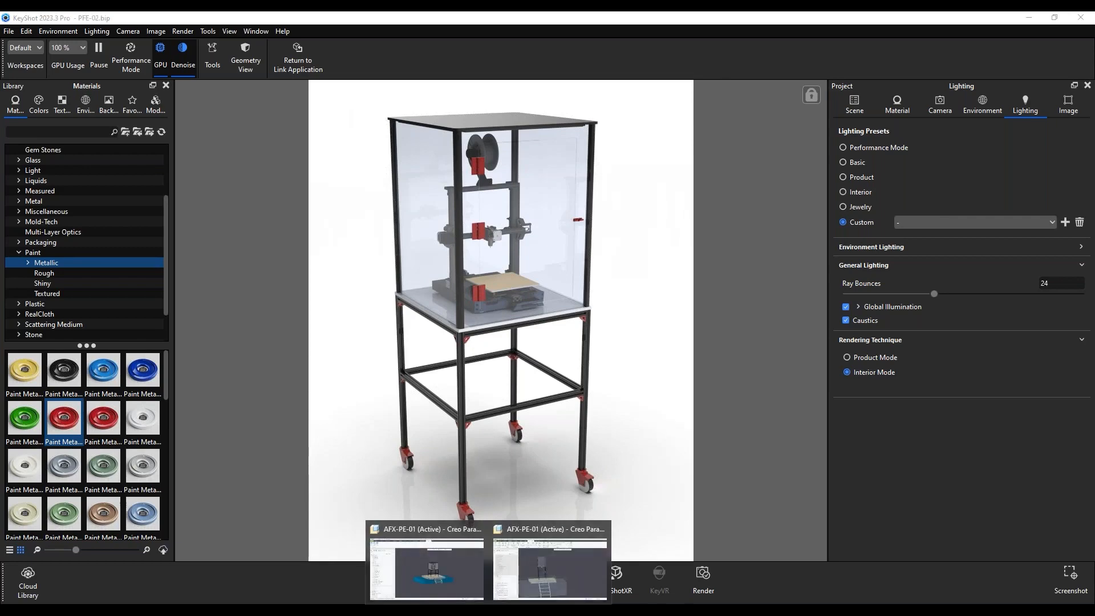
click(449, 573)
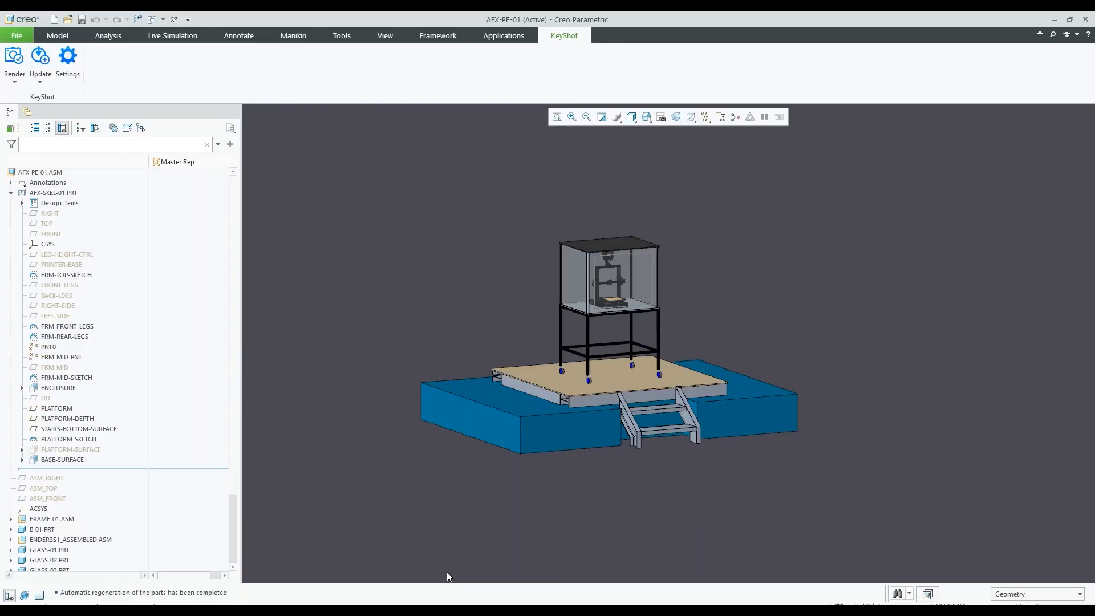
click(58, 35)
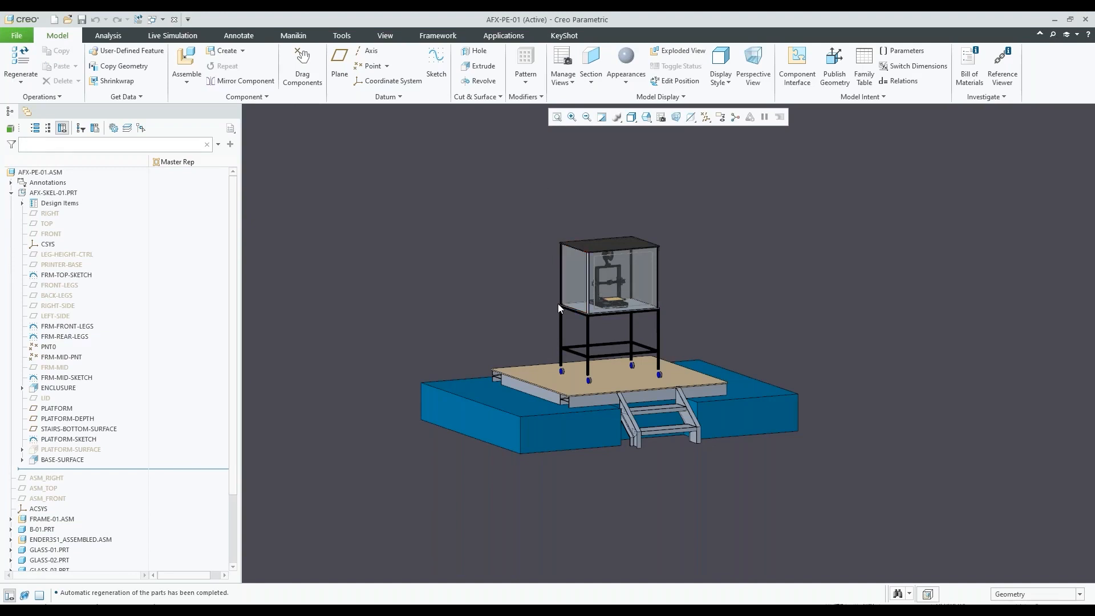
key(alt+Tab)
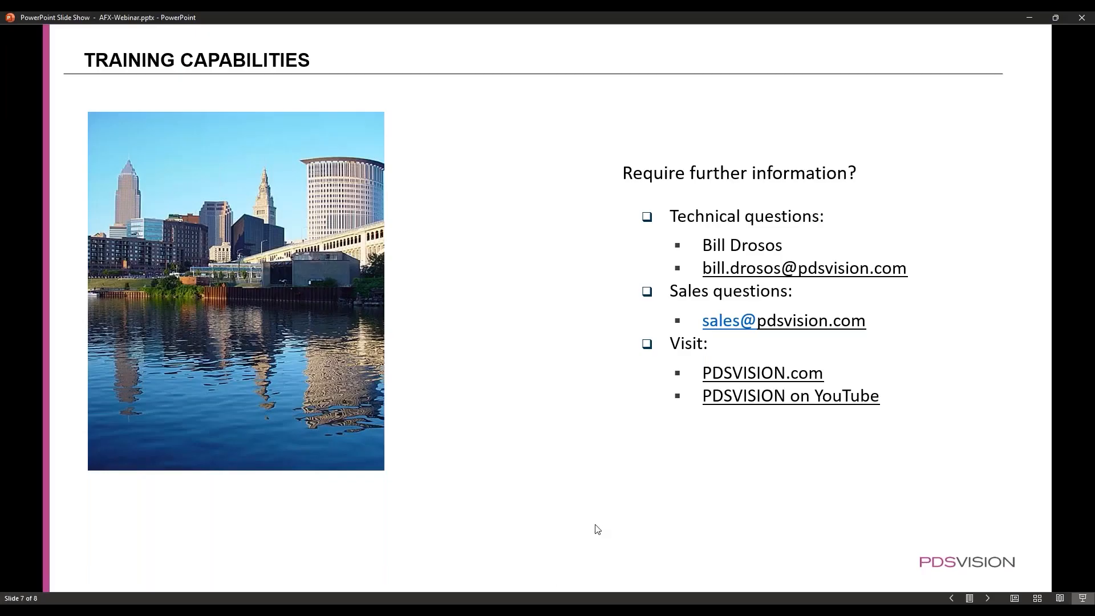